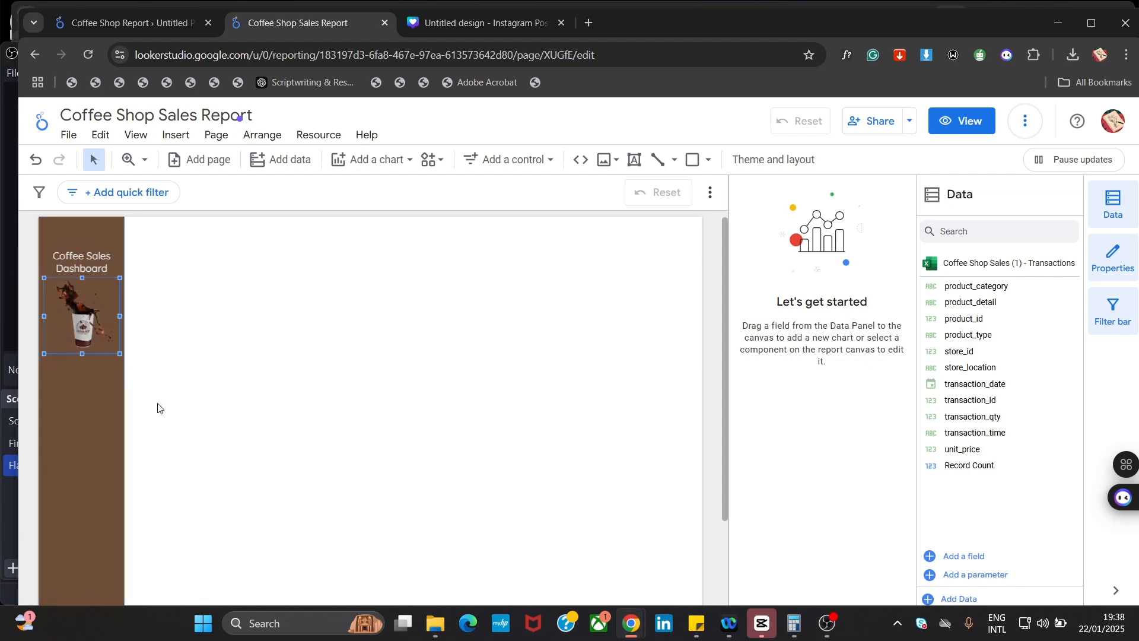
Enlarge the coffee cup image in the brown sidebar so that it spans the sidebar's full width
click(208, 387)
click(82, 313)
drag(118, 351, 93, 337)
click(182, 353)
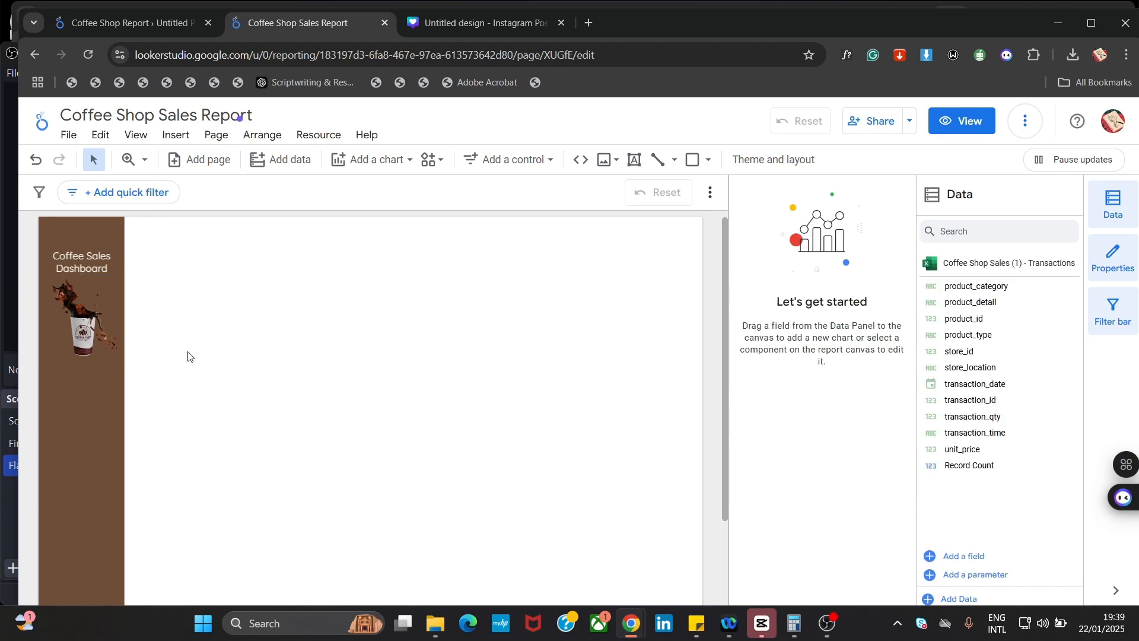
Try nudging the "Coffee Sales Dashboard" sidebar title up and back down in small increments
click(92, 275)
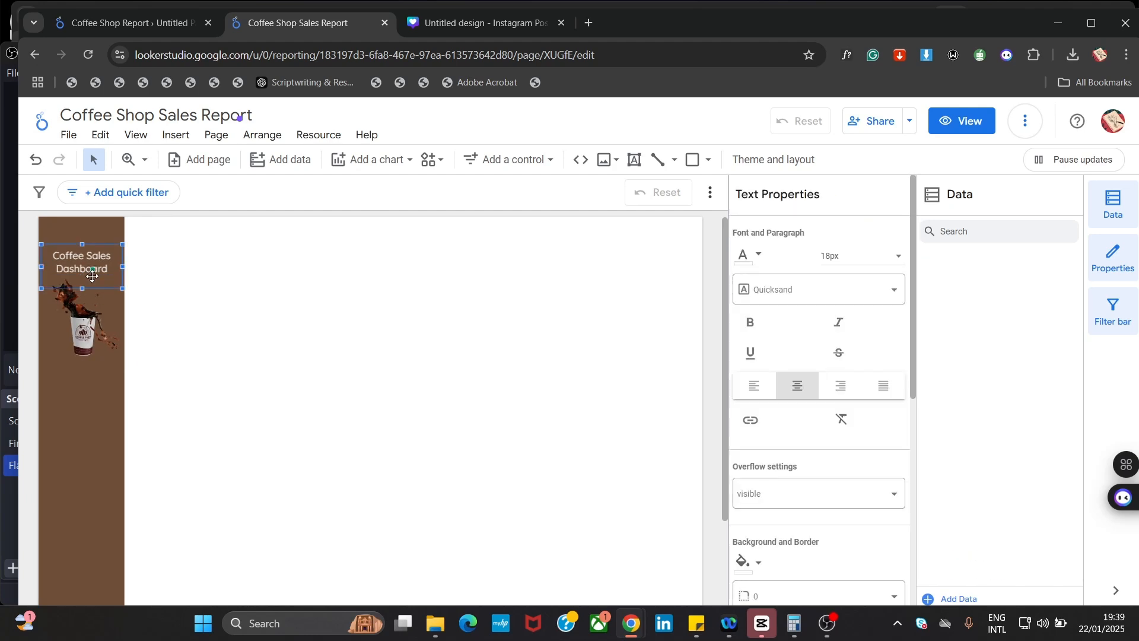
key(Up)
key(Up)
key(Up)
key(Up)
key(Up)
key(Up)
key(Up)
key(Up)
key(Up)
key(Up)
key(Down)
key(Down)
key(Down)
key(Down)
key(Down)
key(Down)
key(Down)
key(Down)
key(Down)
key(Down)
click(167, 273)
click(89, 267)
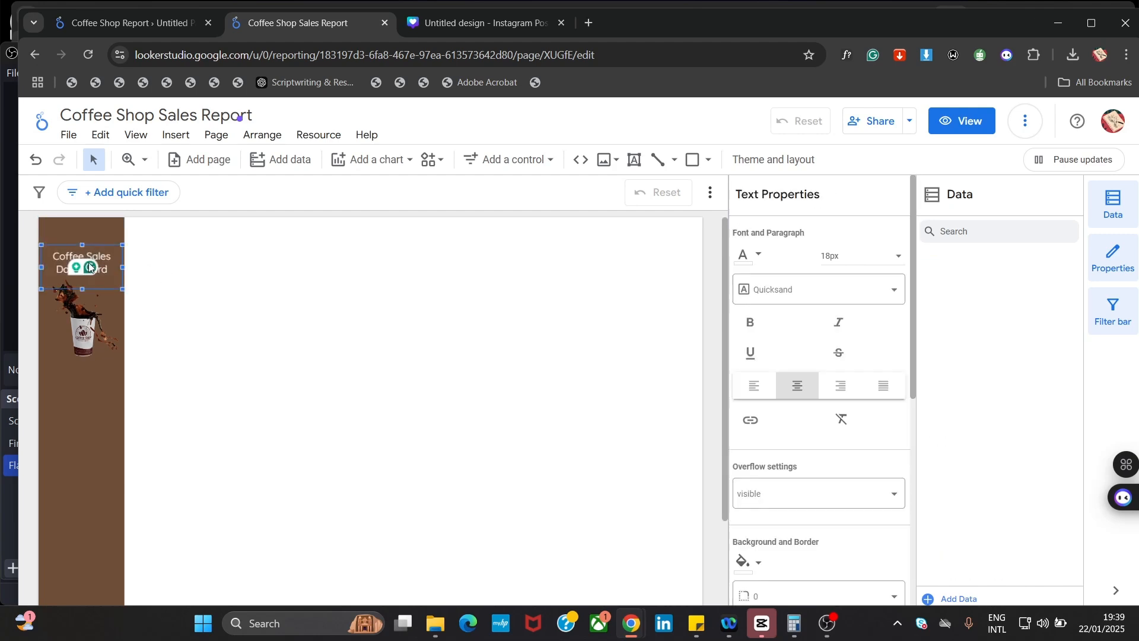
Move the coffee cup image down out of the way and raise the sidebar title closer to the sidebar's top edge
drag(107, 281, 111, 338)
click(101, 268)
click(109, 271)
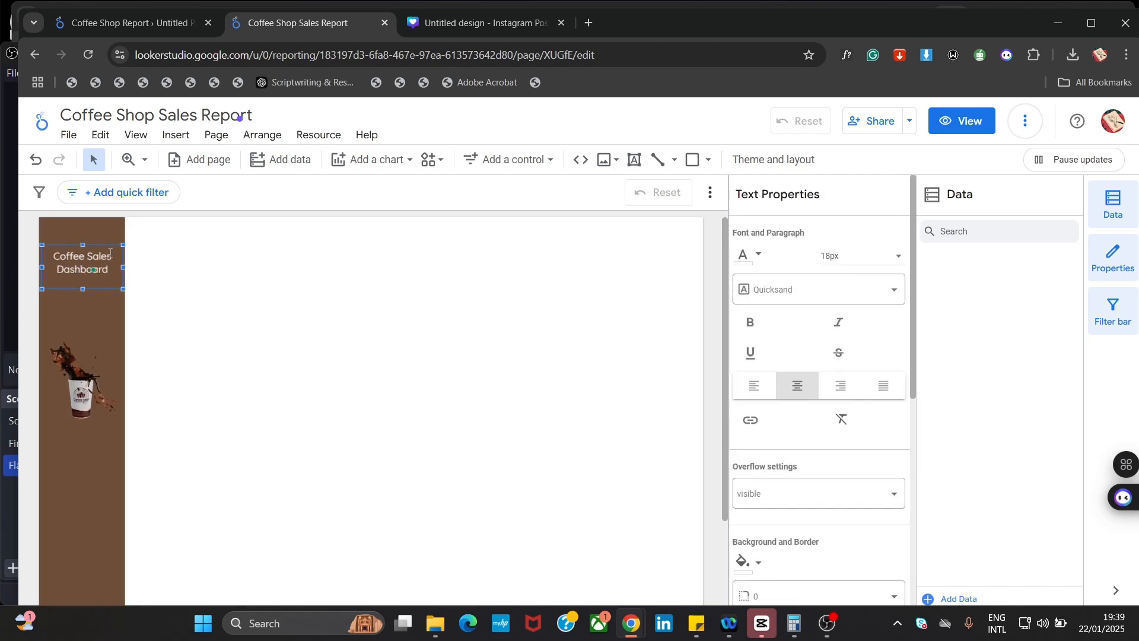
drag(113, 273, 111, 270)
click(177, 320)
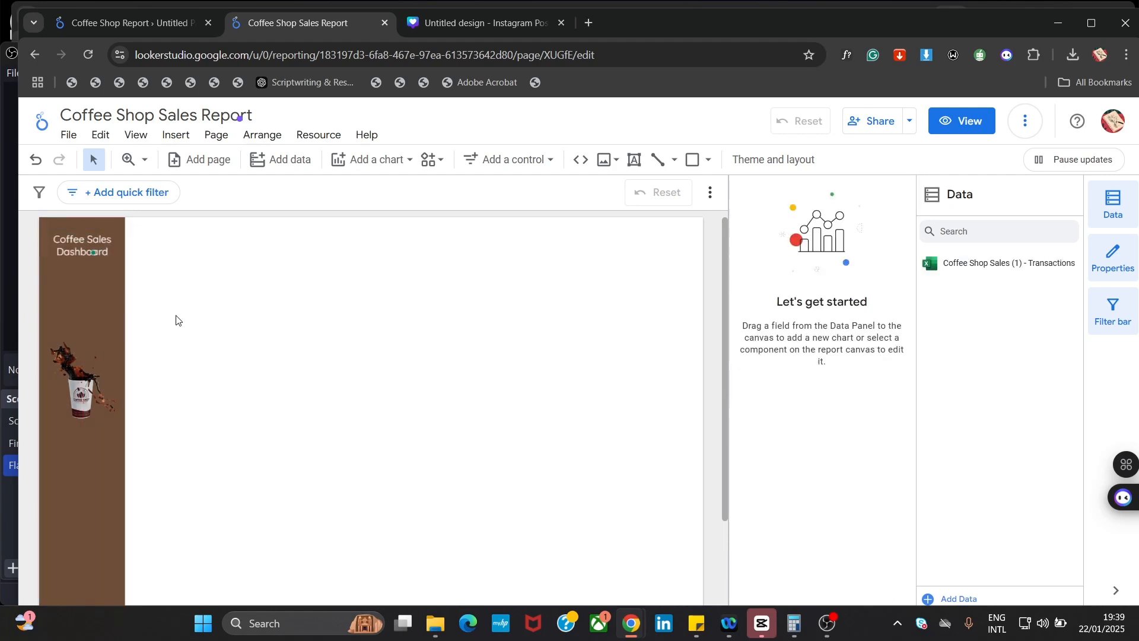
Move the coffee cup image back up to sit directly beneath the sidebar title, leaving a small gap
drag(92, 396, 98, 320)
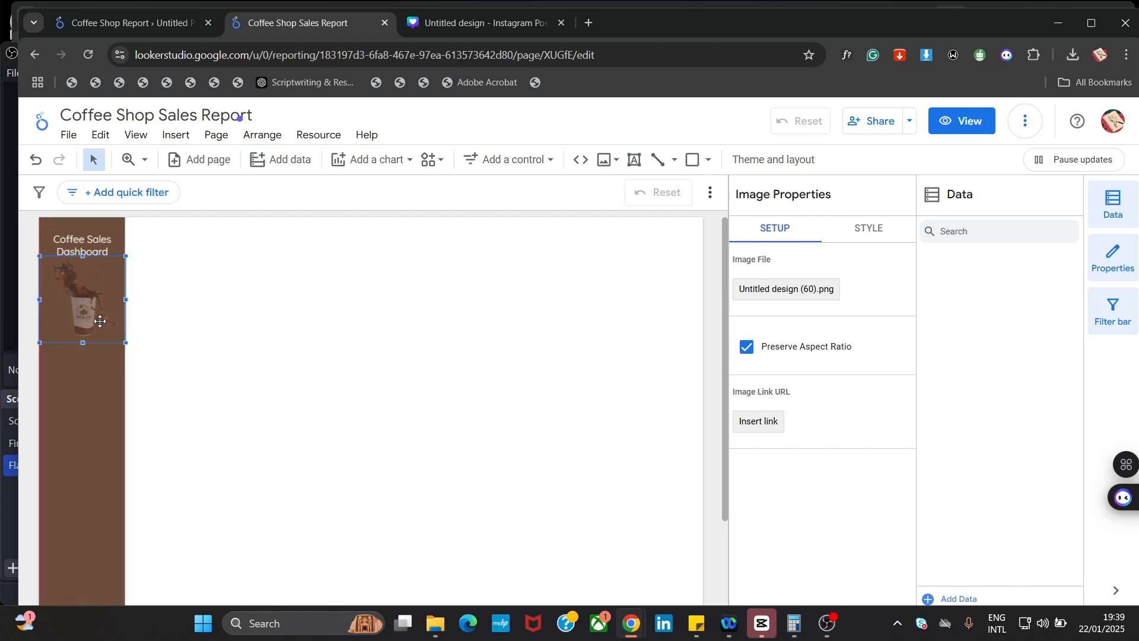
click(267, 331)
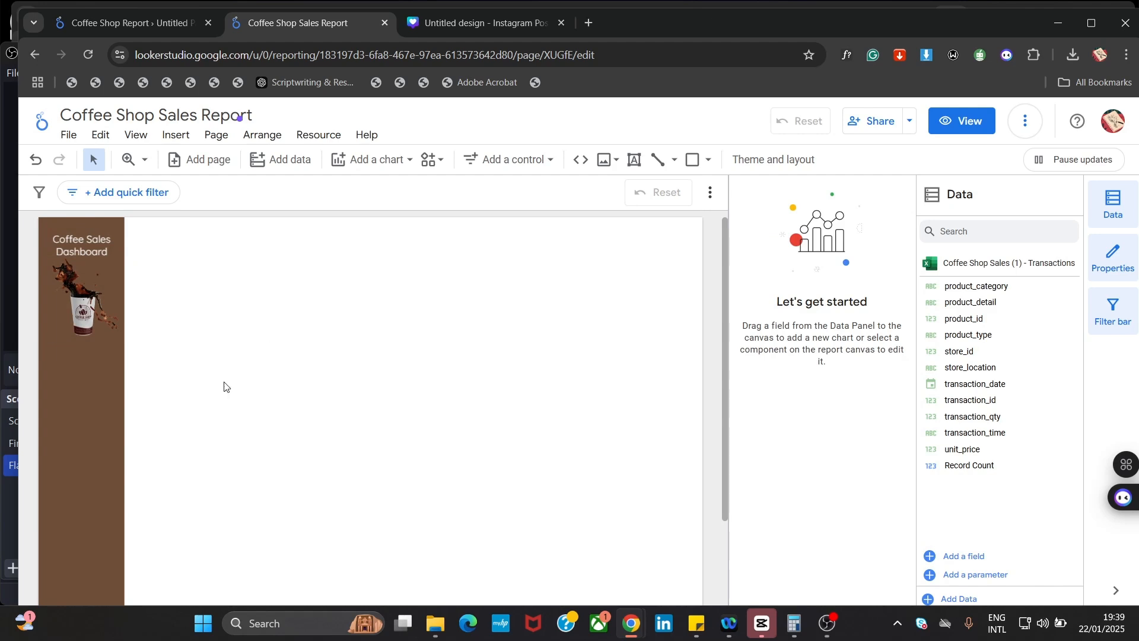
click(90, 317)
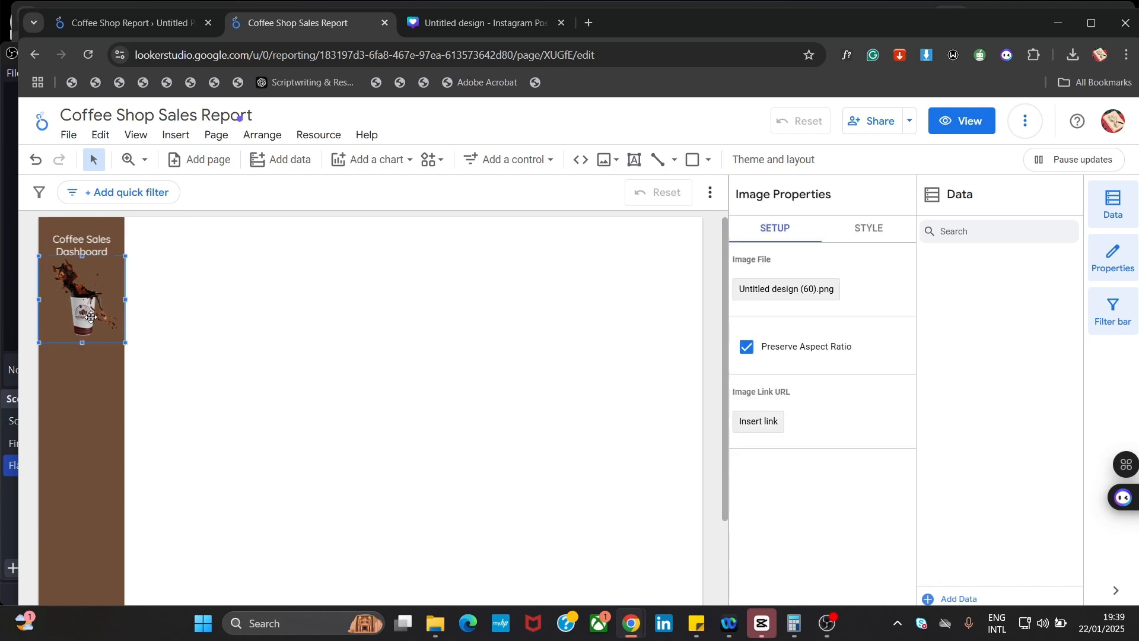
drag(91, 316, 91, 321)
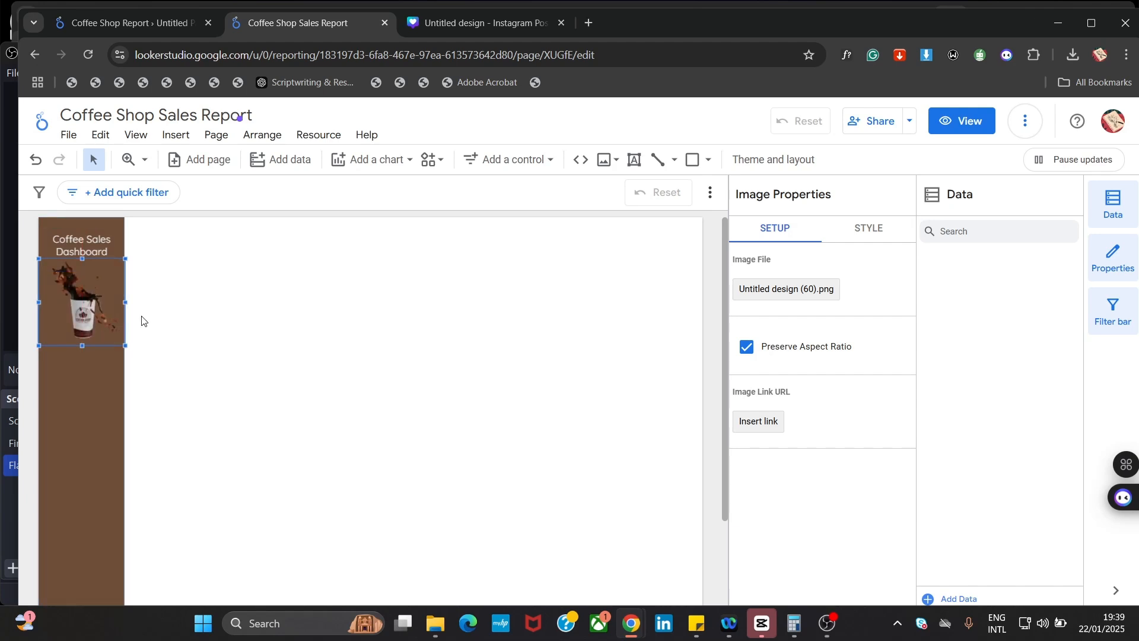
click(180, 308)
Compare the sidebar title and image layout with the Coffee Shop Report, and return to the Coffee Shop Sales Report
click(117, 254)
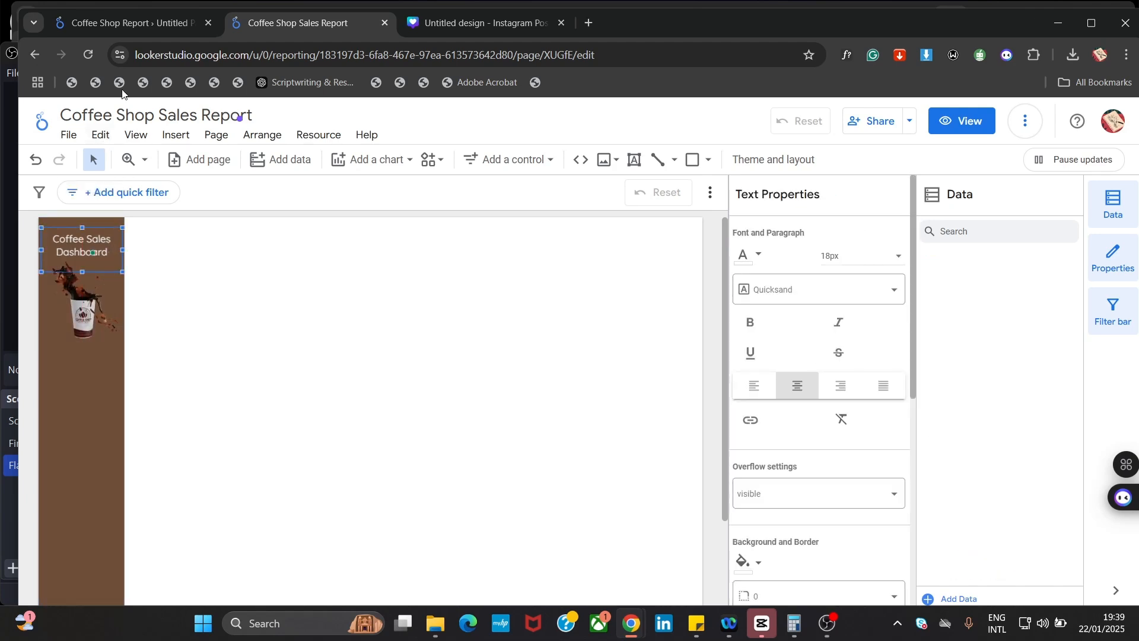
click(130, 27)
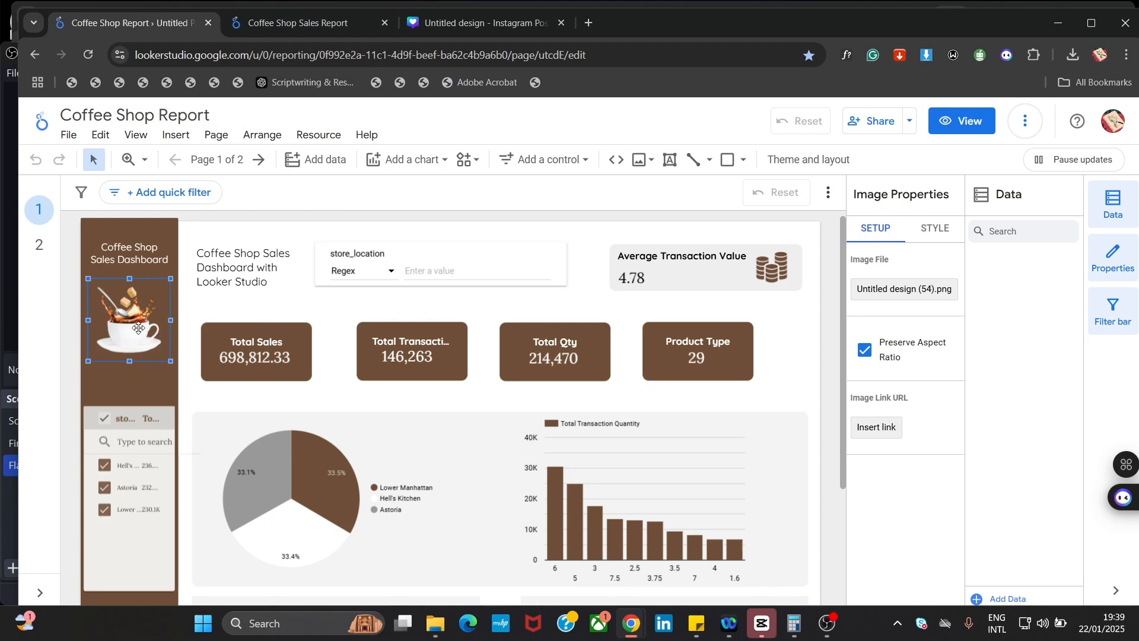
click(304, 23)
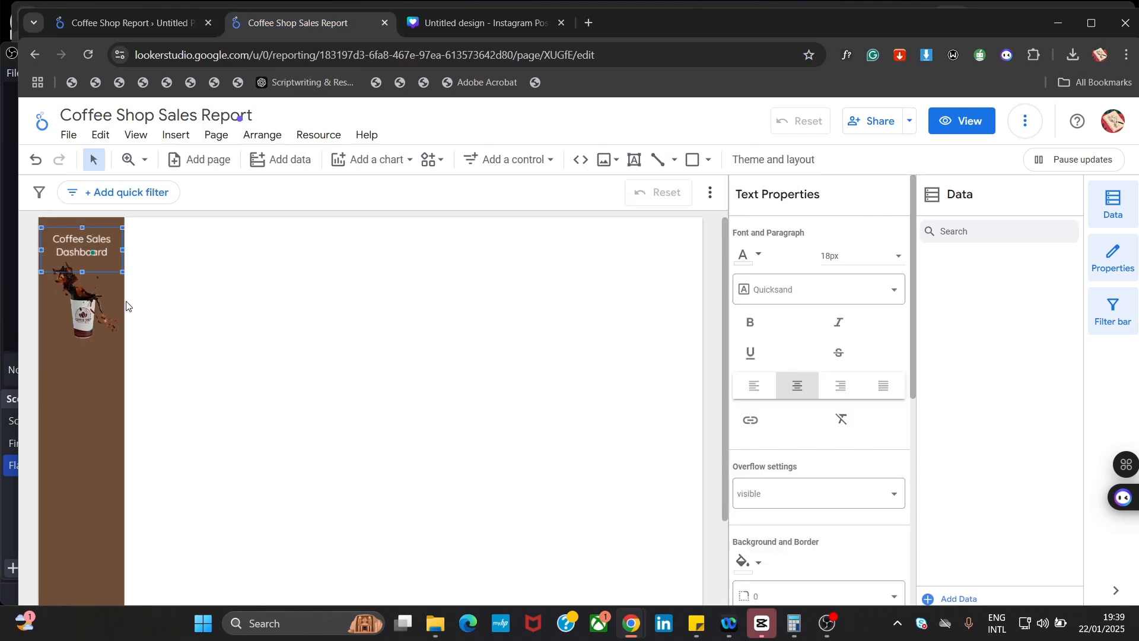
Try aligning the sidebar title and coffee cup image vertically to the middle, and undo the alignment
click(86, 340)
shift+click(107, 243)
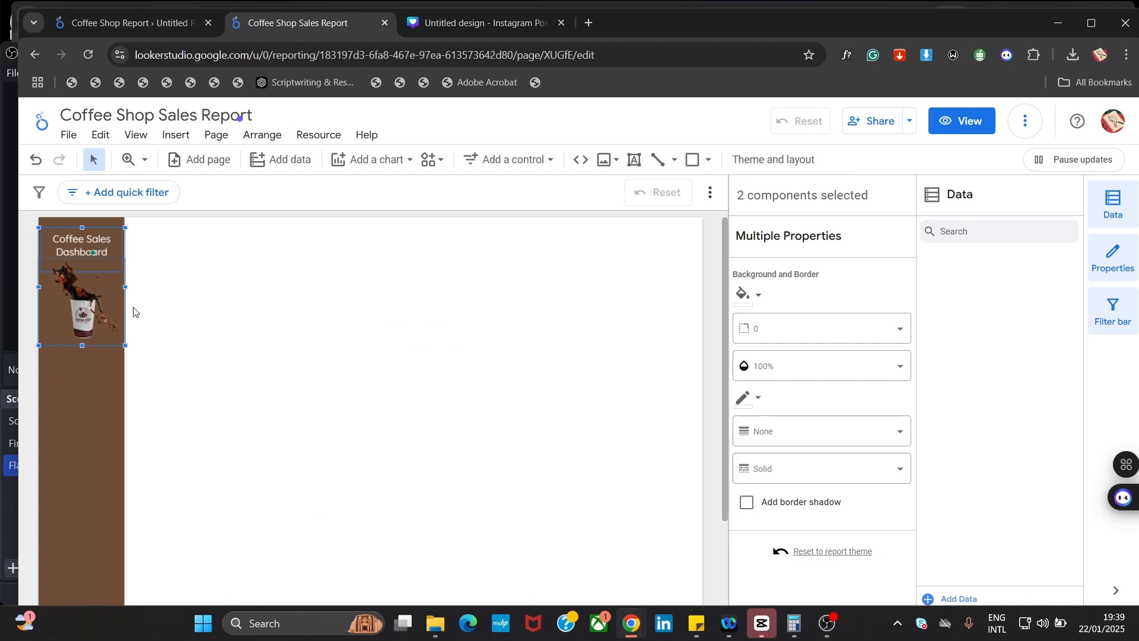
right_click(108, 287)
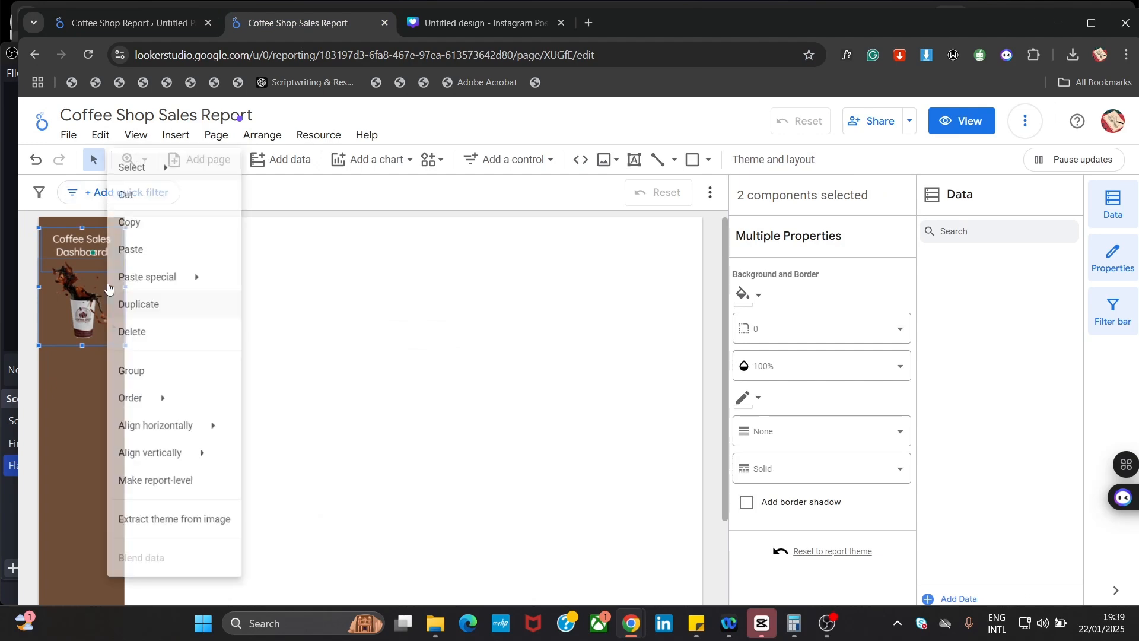
mouse_move(212, 461)
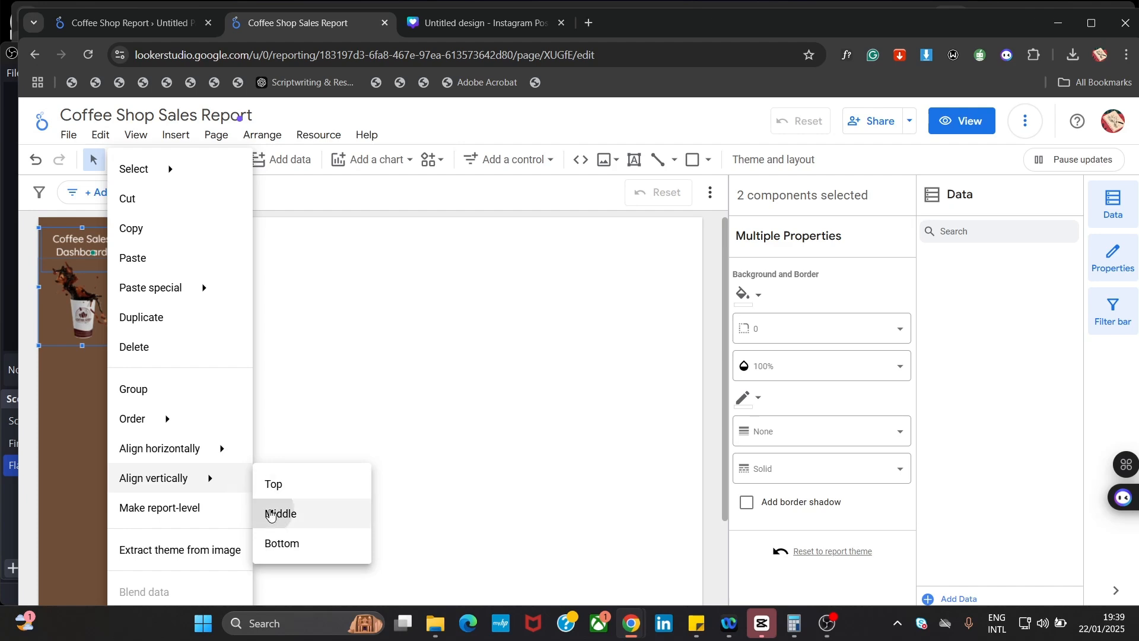
click(272, 513)
key(ctrl+z)
click(267, 351)
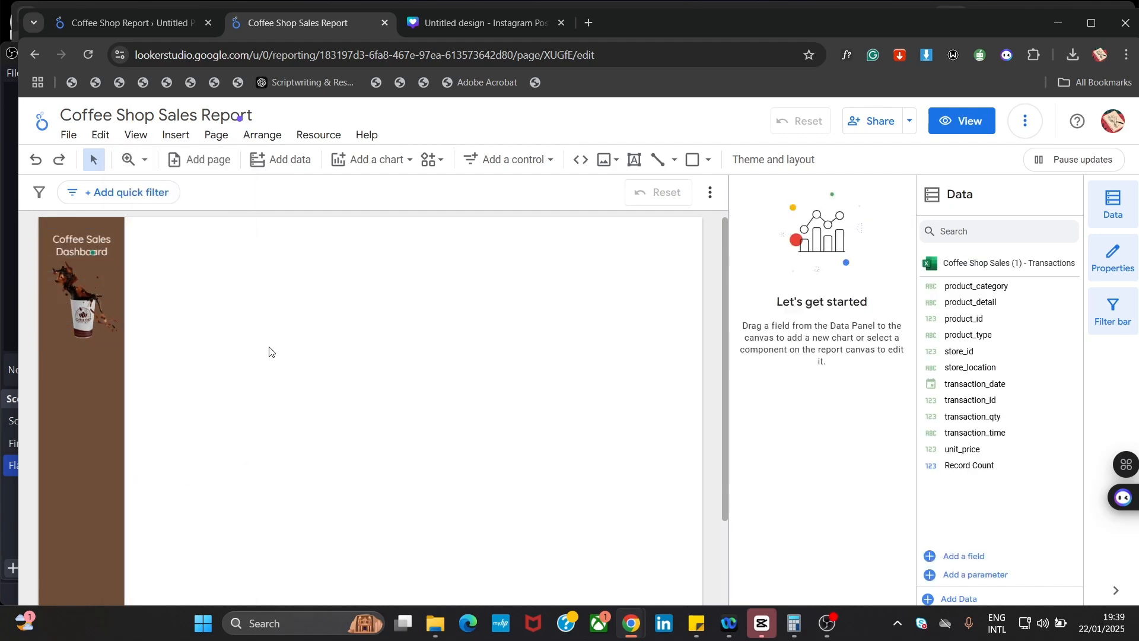
Check the main heading text box in the Coffee Shop Report, and return to the Coffee Shop Sales Report
click(170, 24)
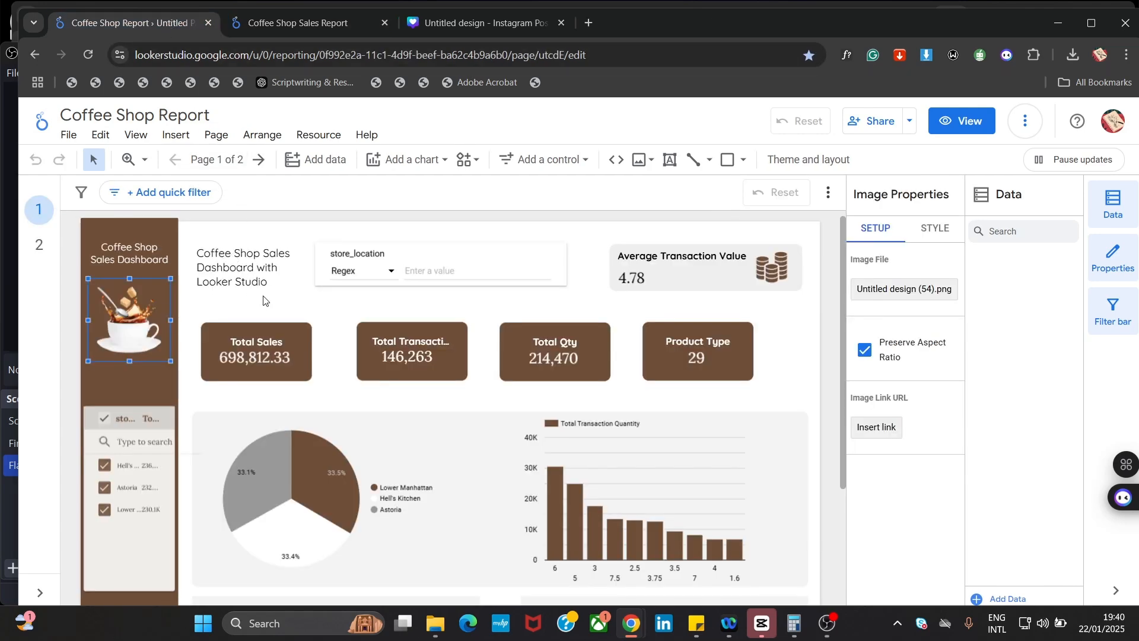
click(248, 269)
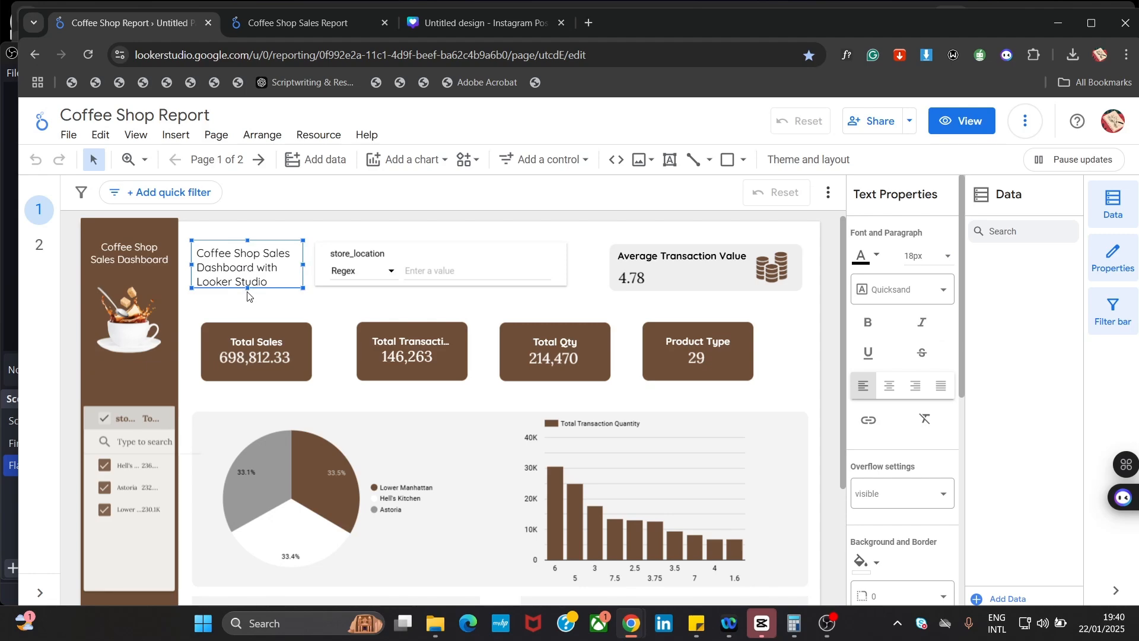
click(302, 30)
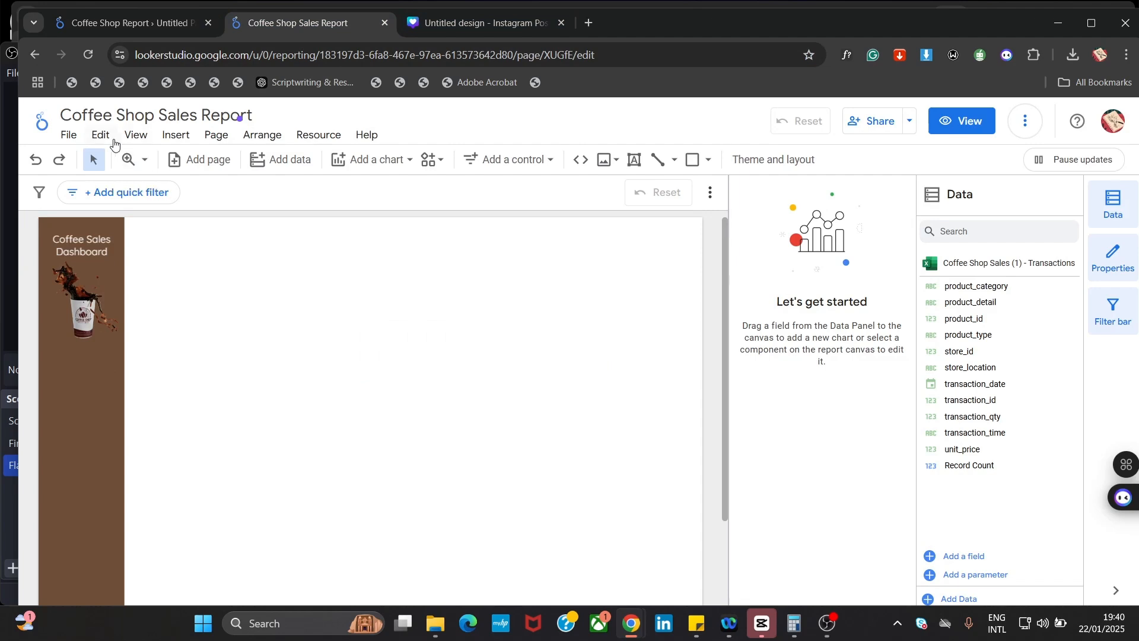
Insert a text box reading "Coffee Sales Dashboard with Looker Studio" in the upper part of the blank page area
click(176, 136)
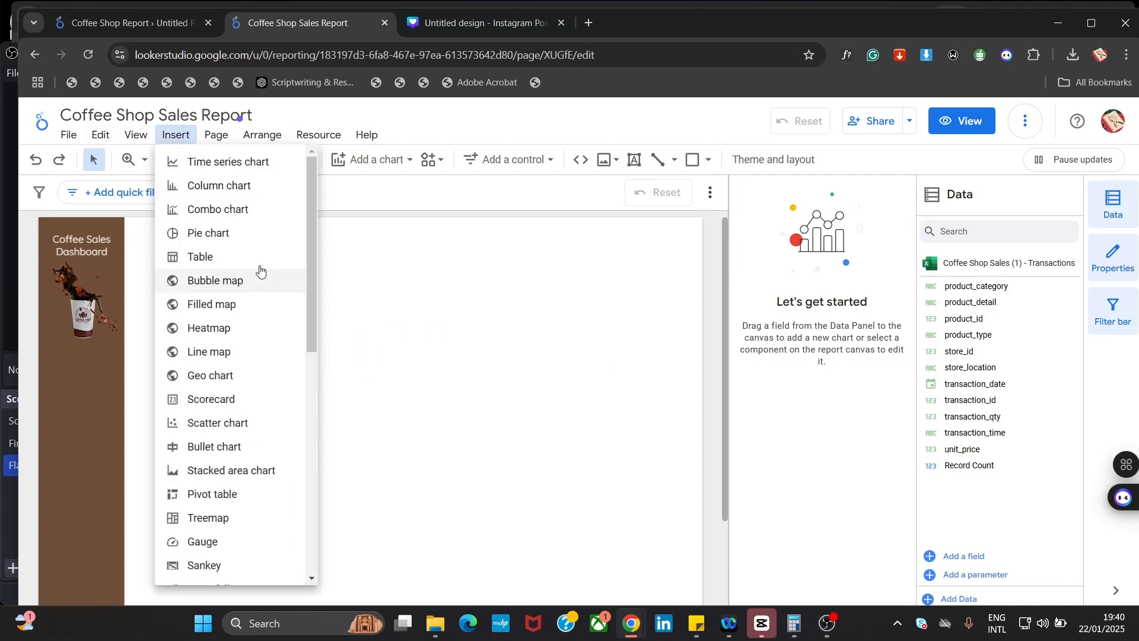
drag(307, 247, 304, 517)
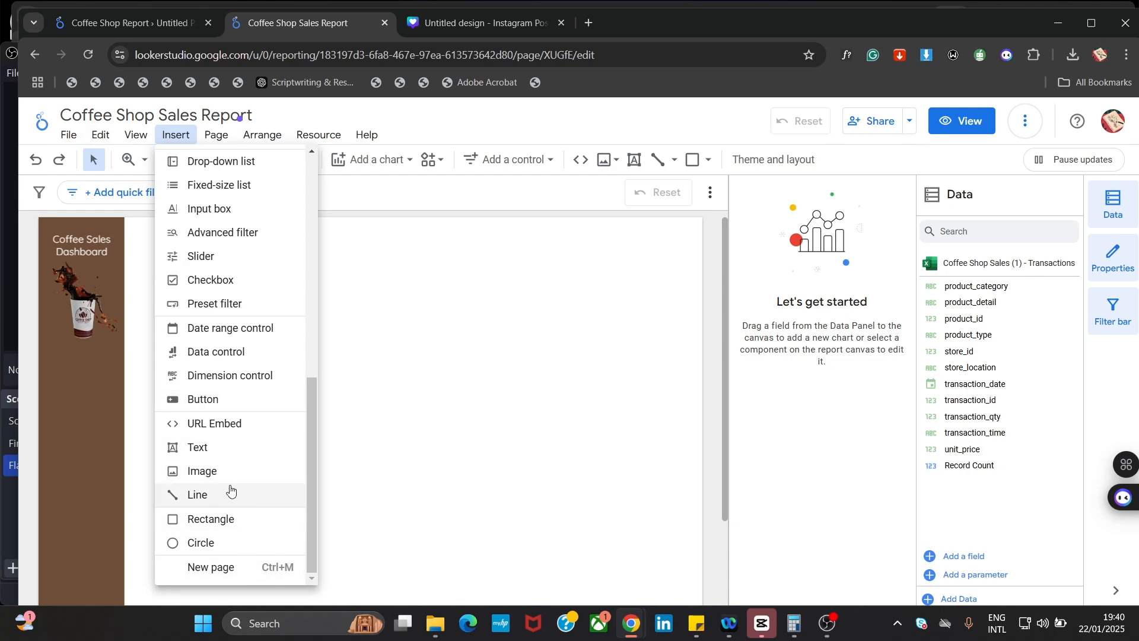
click(217, 453)
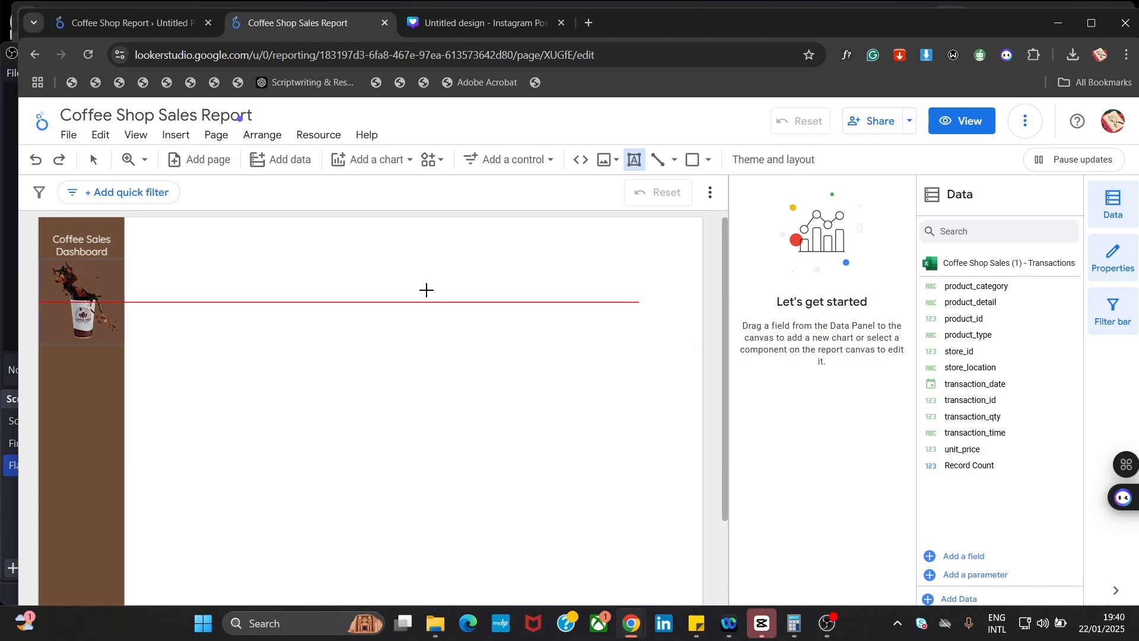
drag(422, 283, 533, 367)
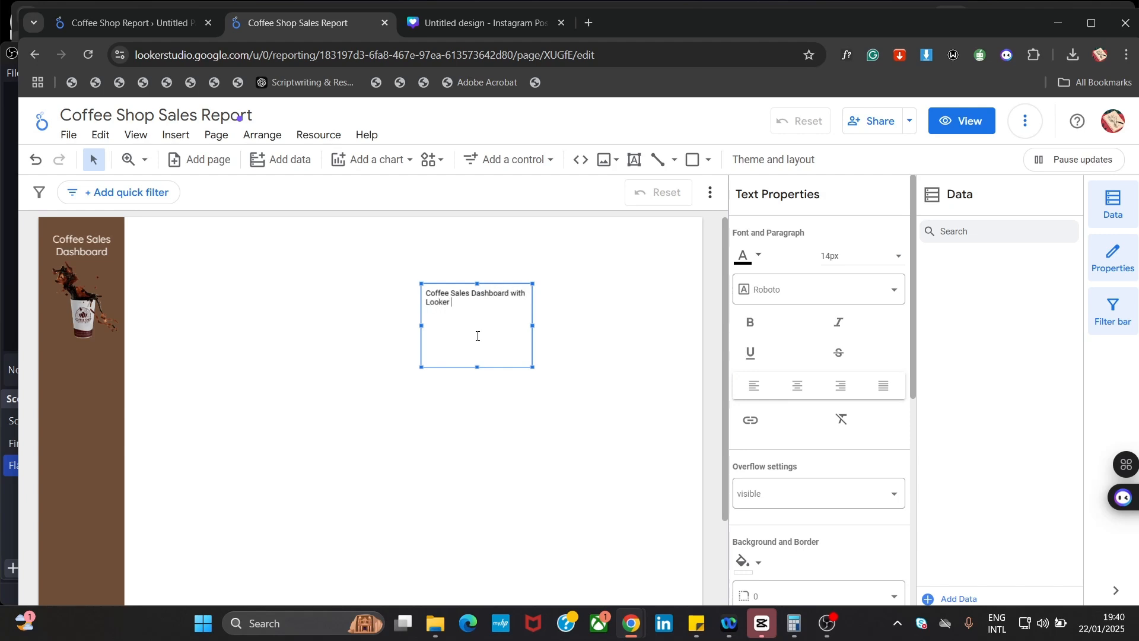
key(ctrl+a)
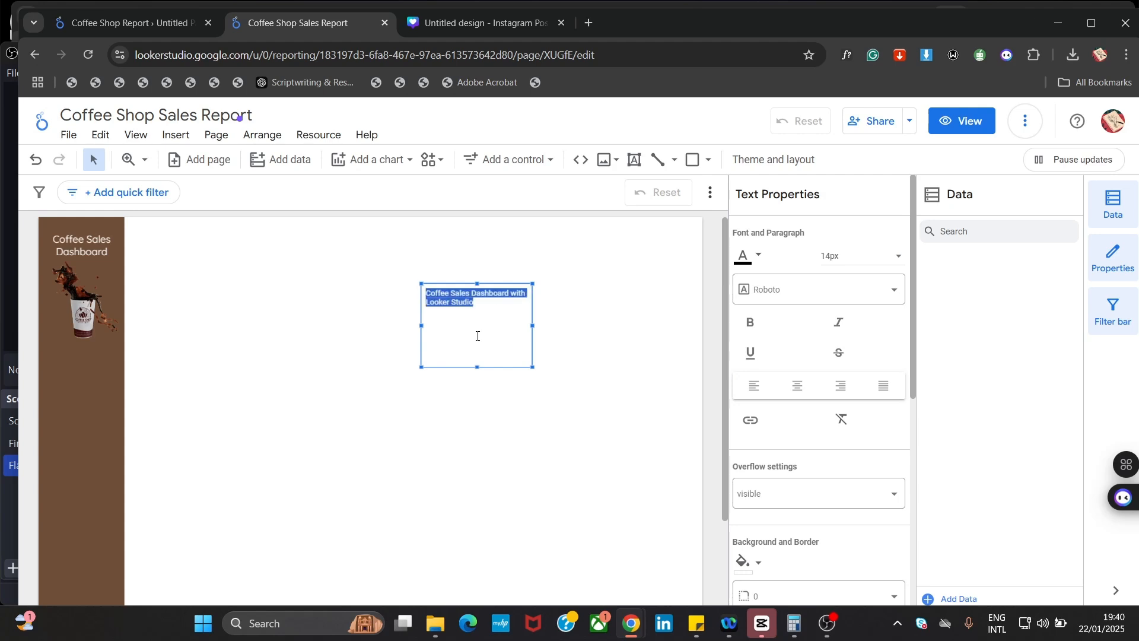
click(562, 278)
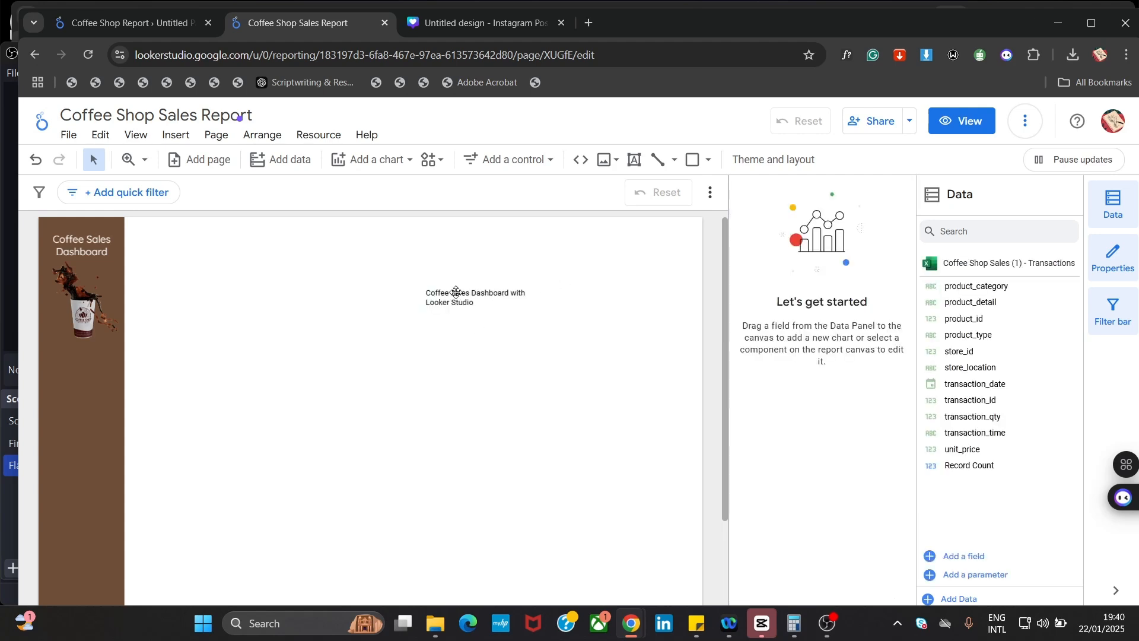
Set the font of the "Coffee Sales Dashboard with Looker Studio" heading to Quicksand
click(455, 293)
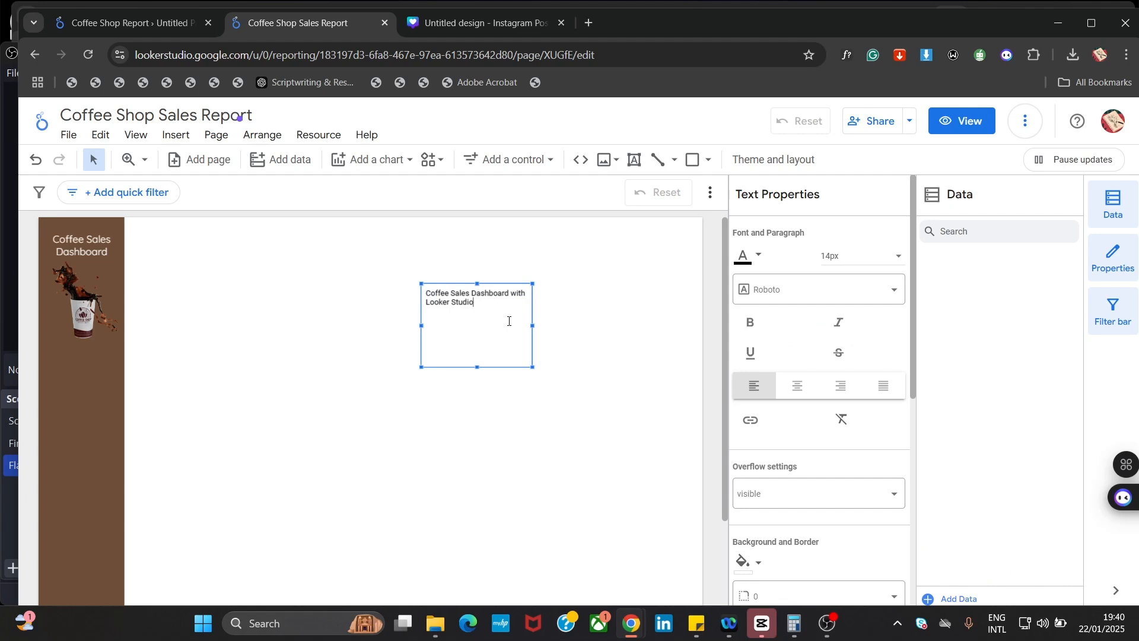
key(ctrl+a)
click(860, 297)
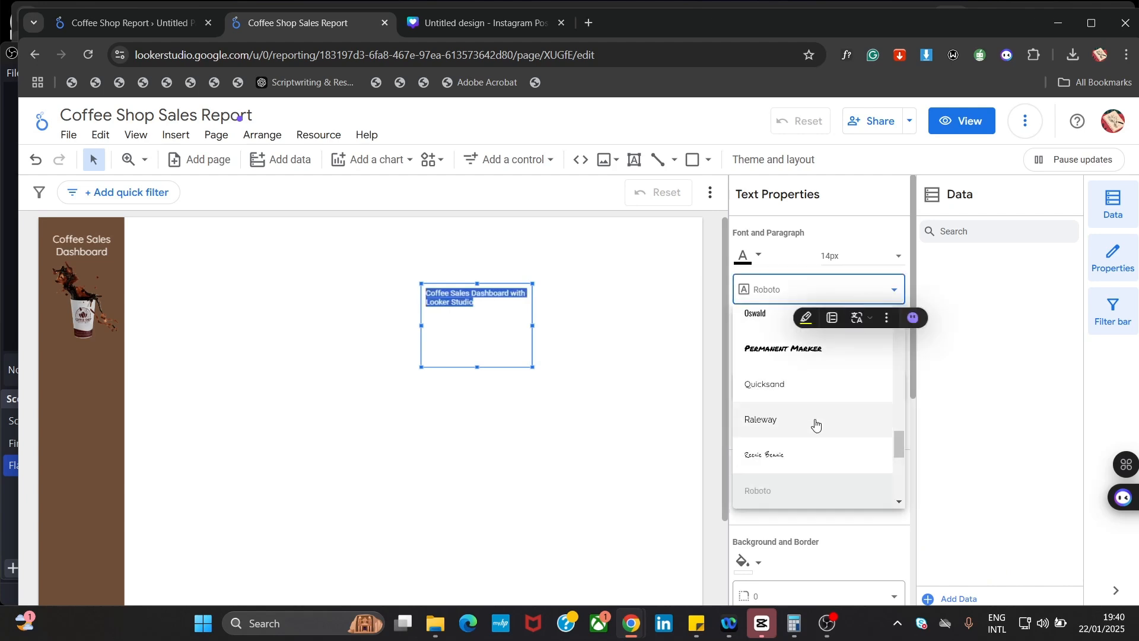
click(796, 386)
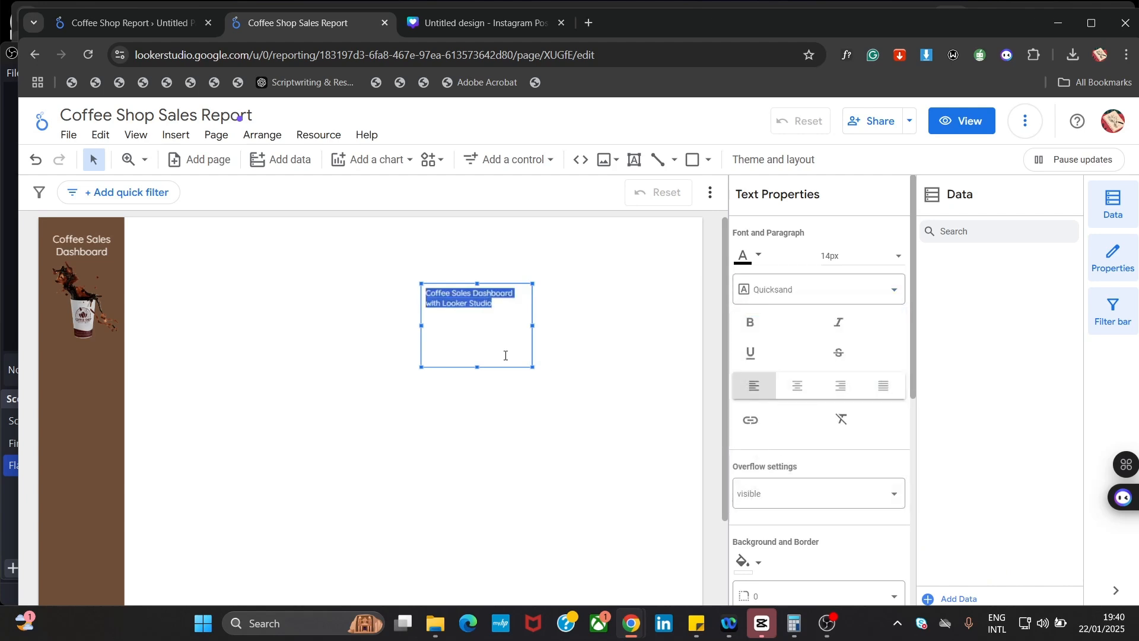
click(452, 373)
Shorten the heading's text box to fit its two lines and center-align its text
click(483, 316)
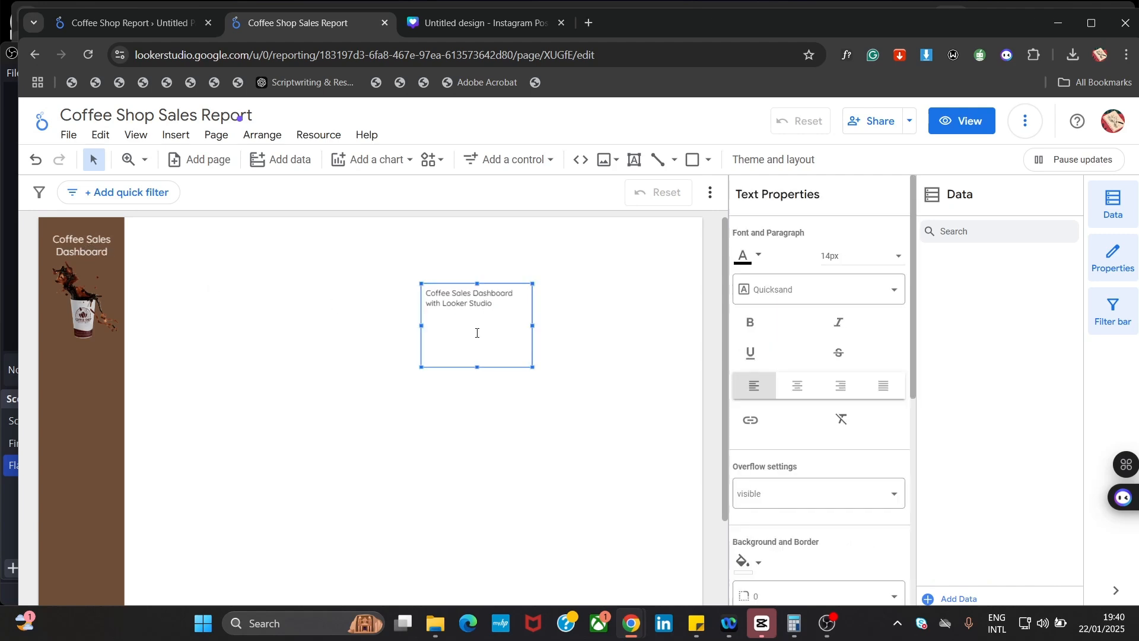
drag(478, 366, 519, 304)
key(ctrl+a)
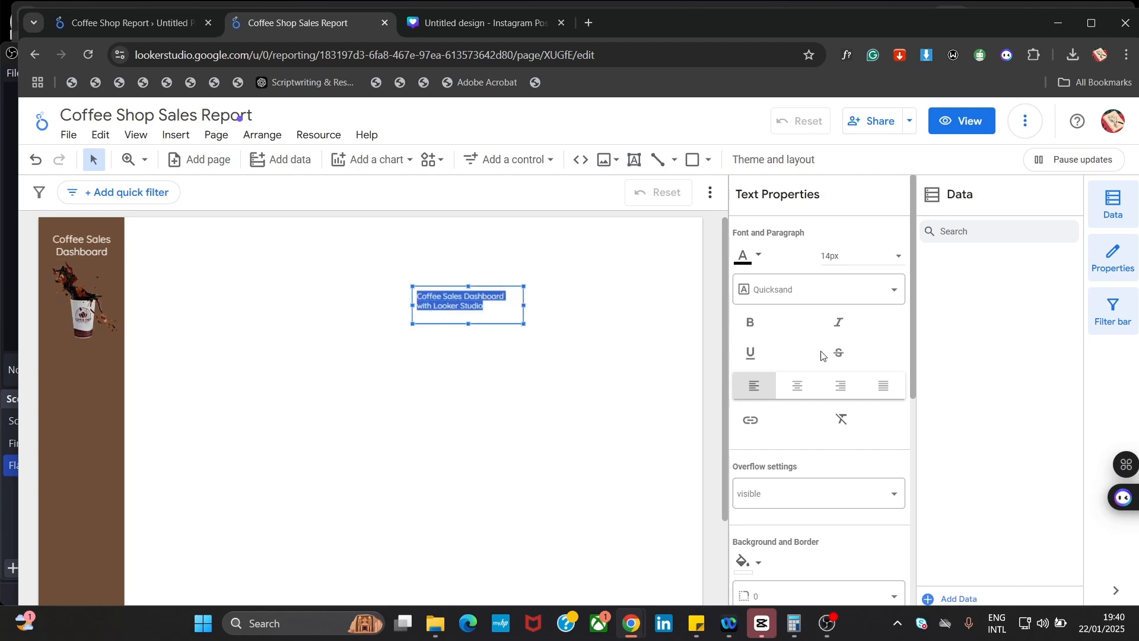
click(797, 385)
click(441, 344)
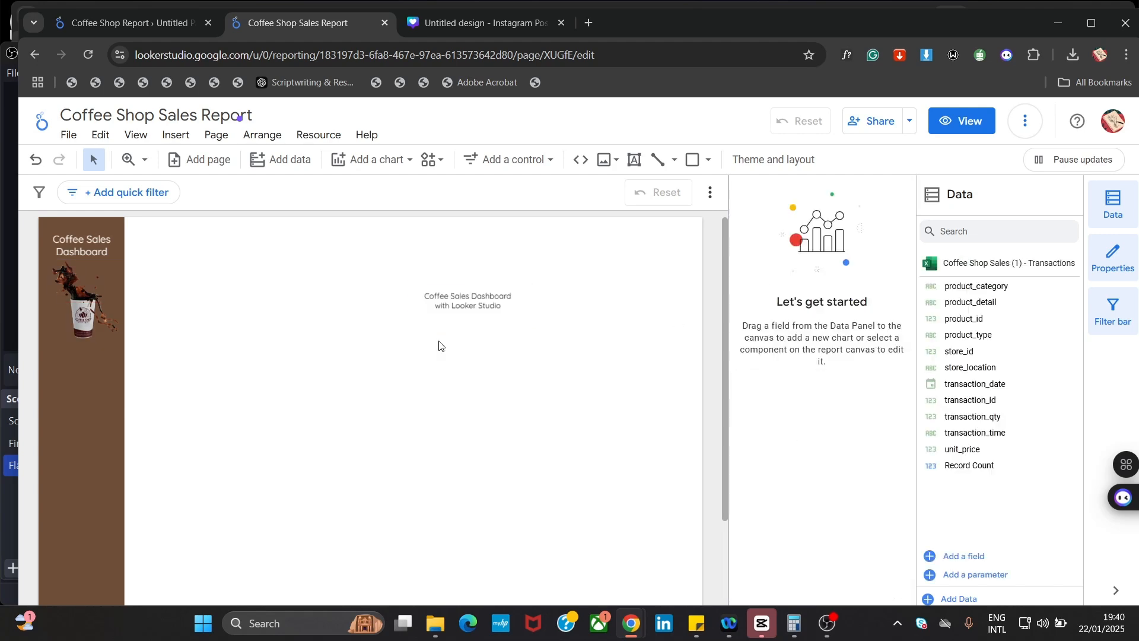
Set the heading's font size to 16px, trying bold formatting and removing it again
click(462, 304)
click(751, 323)
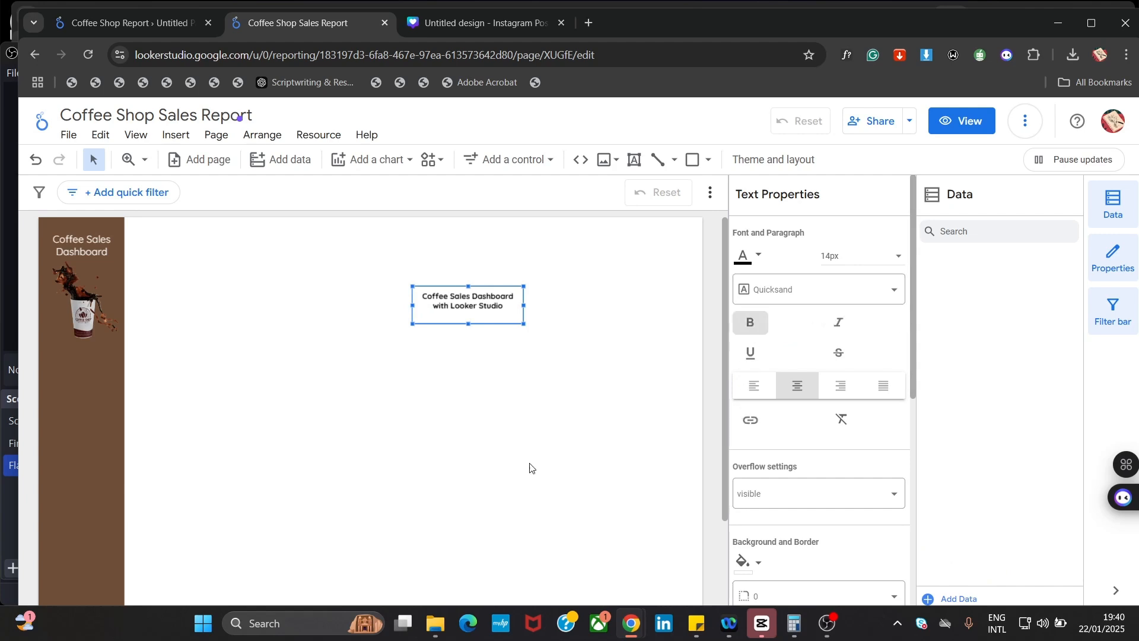
click(891, 256)
click(845, 296)
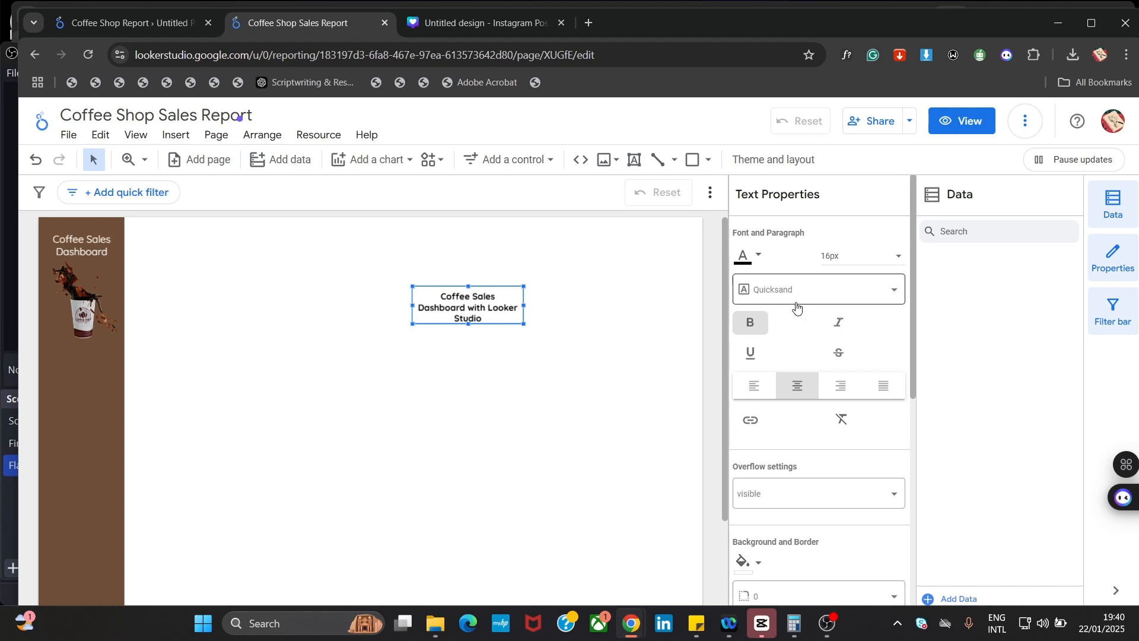
click(750, 323)
click(403, 369)
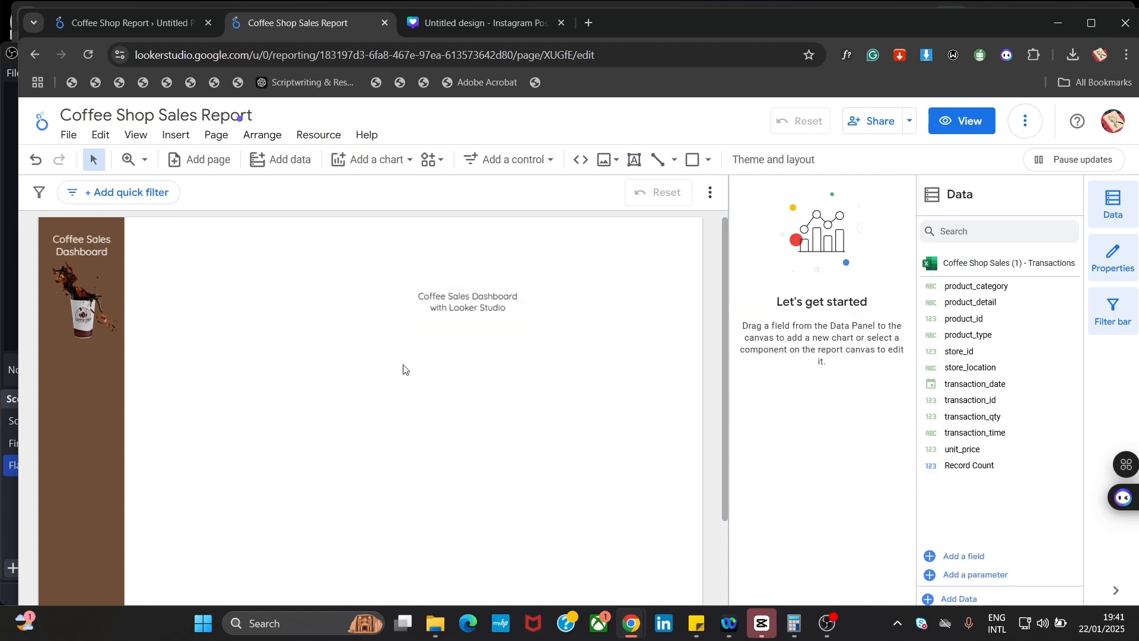
Move the "Coffee Sales Dashboard with Looker Studio" heading to the upper-left of the blank page area, beside the brown sidebar
click(475, 308)
drag(518, 296, 326, 295)
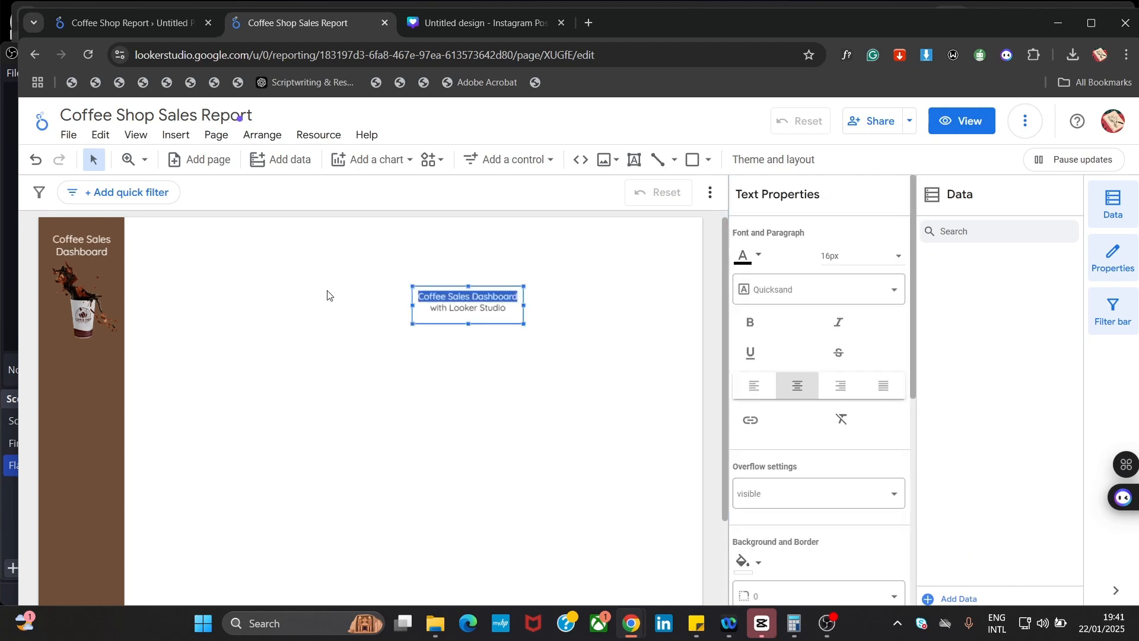
drag(441, 321, 378, 316)
click(447, 334)
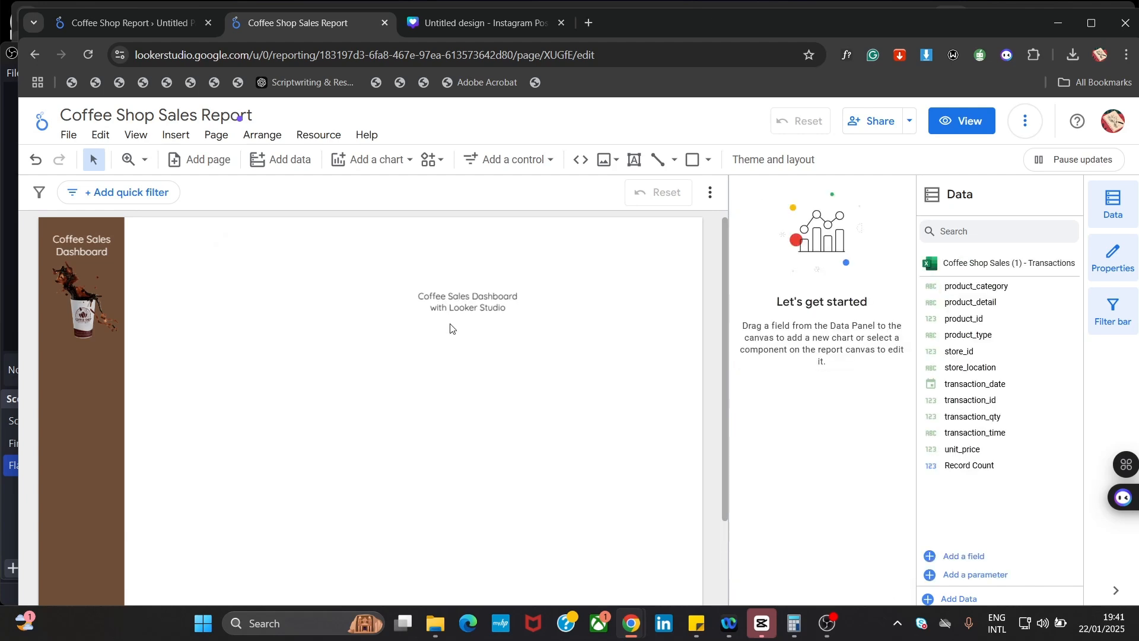
click(450, 319)
drag(452, 324, 179, 272)
click(200, 354)
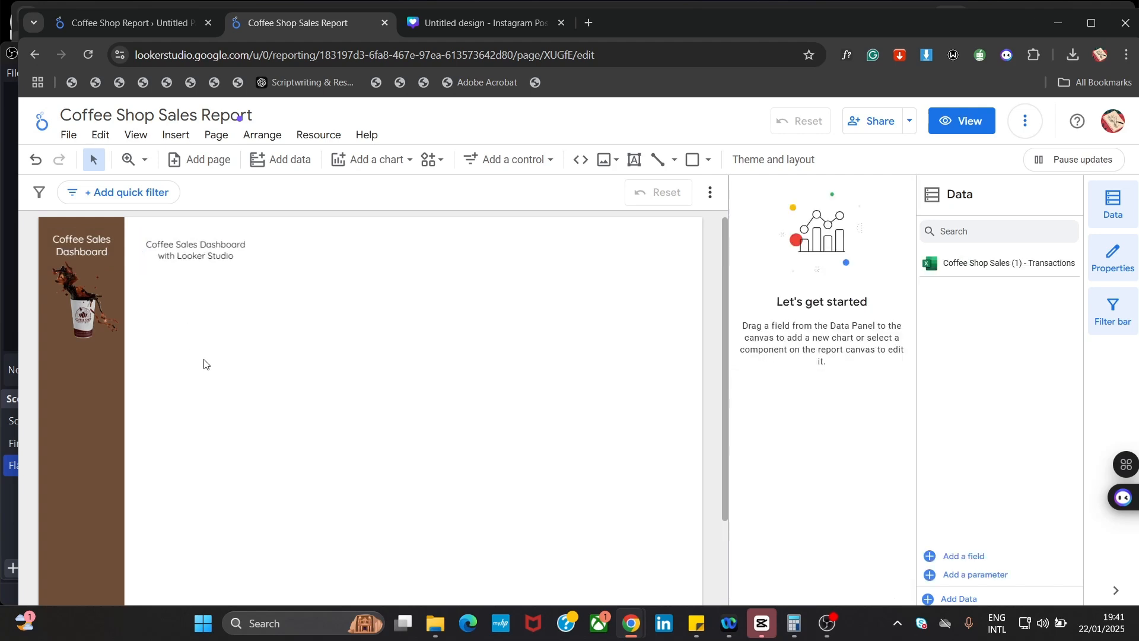
Narrow the heading's text box slightly from its right side so the text wraps onto three lines
click(217, 255)
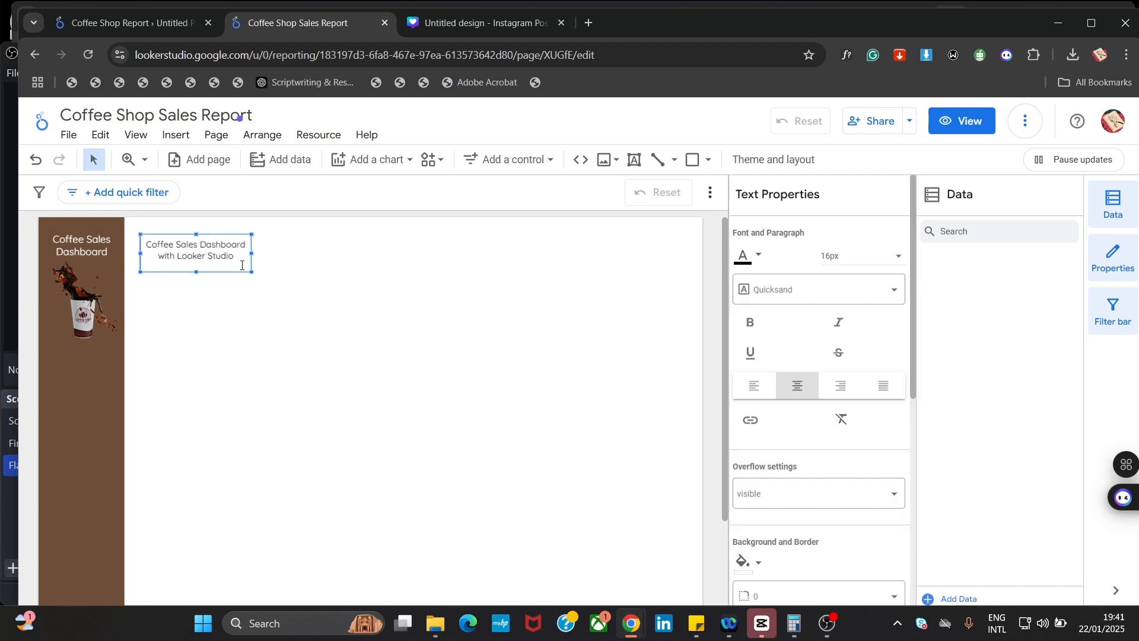
drag(252, 254, 244, 250)
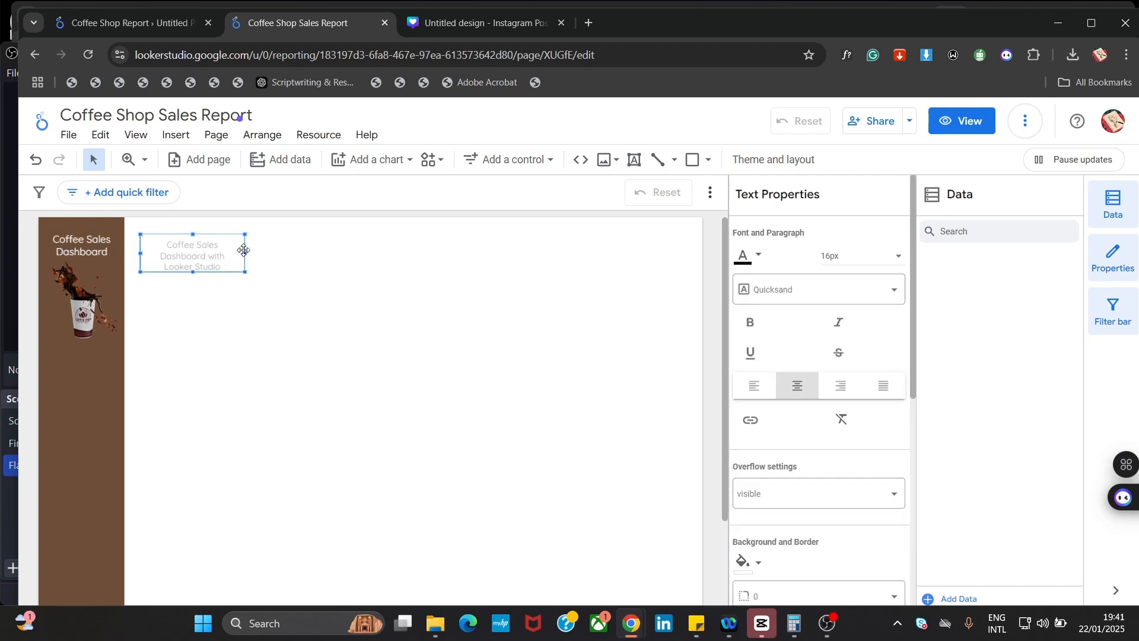
click(294, 283)
Set the font size of the whole "Coffee Sales Dashboard with Looker Studio" heading to 18px
click(214, 258)
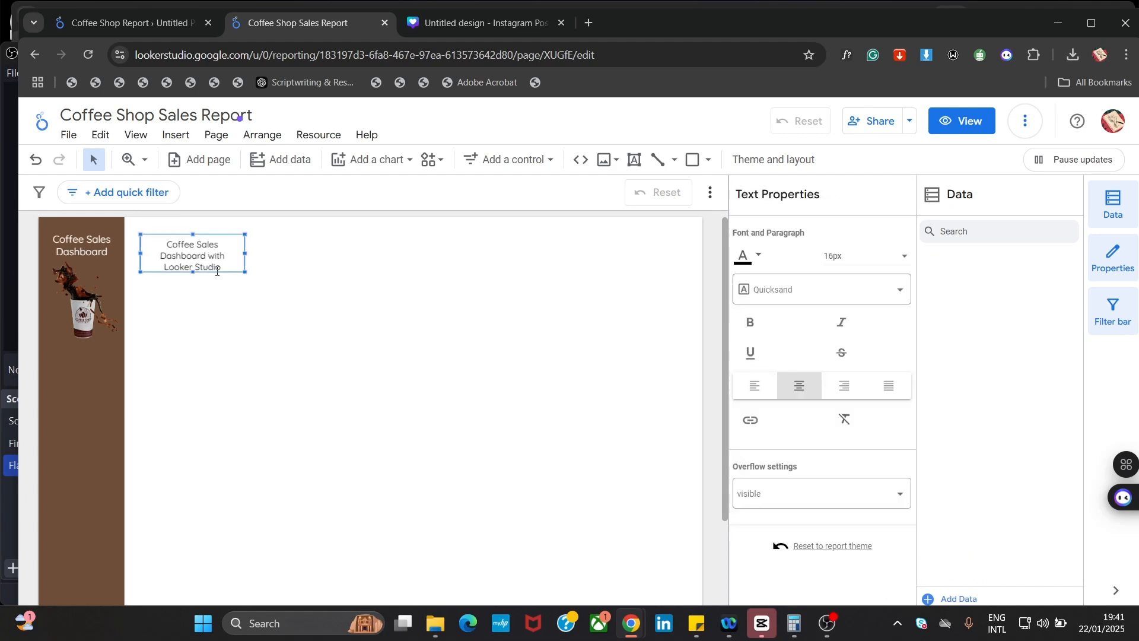
key(ctrl+a)
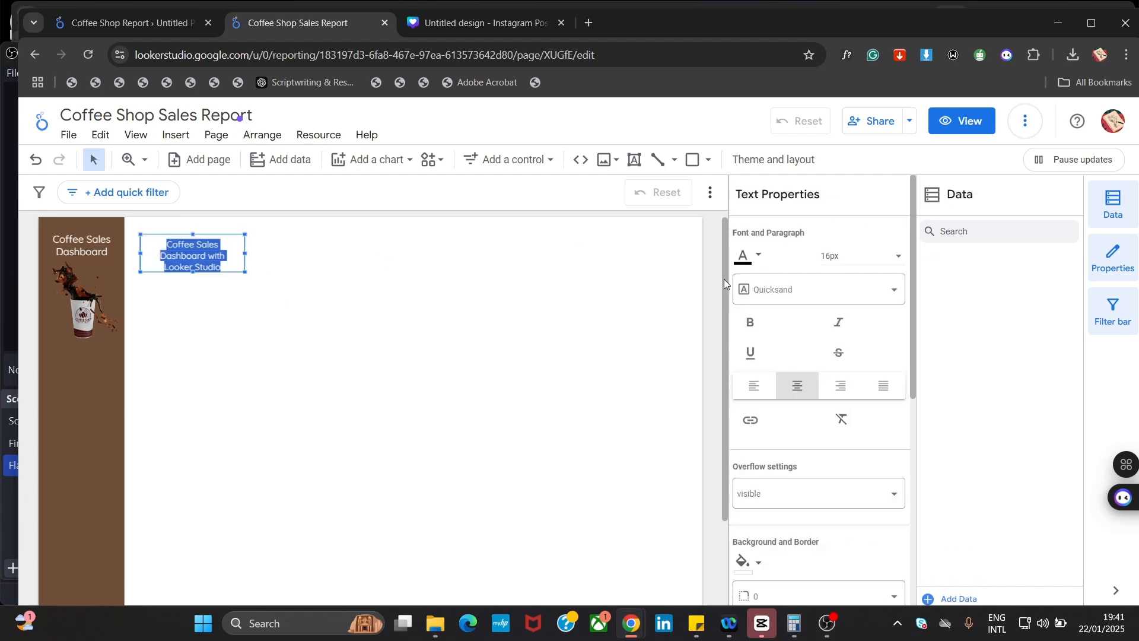
click(886, 258)
click(846, 298)
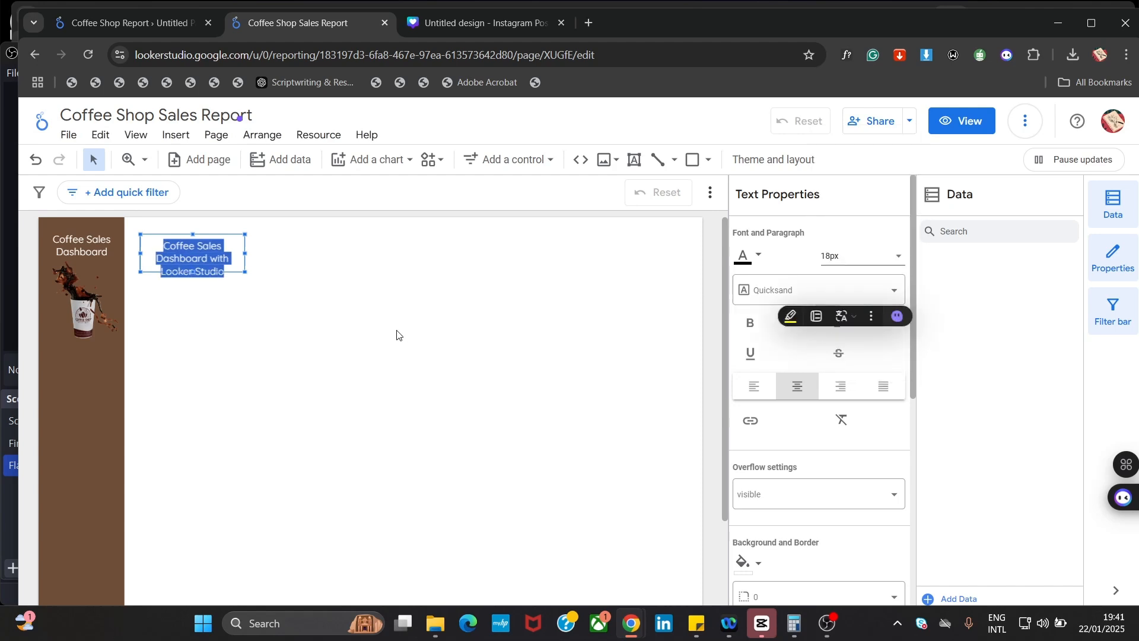
click(390, 332)
Lengthen the heading's text box to fit its three lines and narrow it from its left side
click(196, 268)
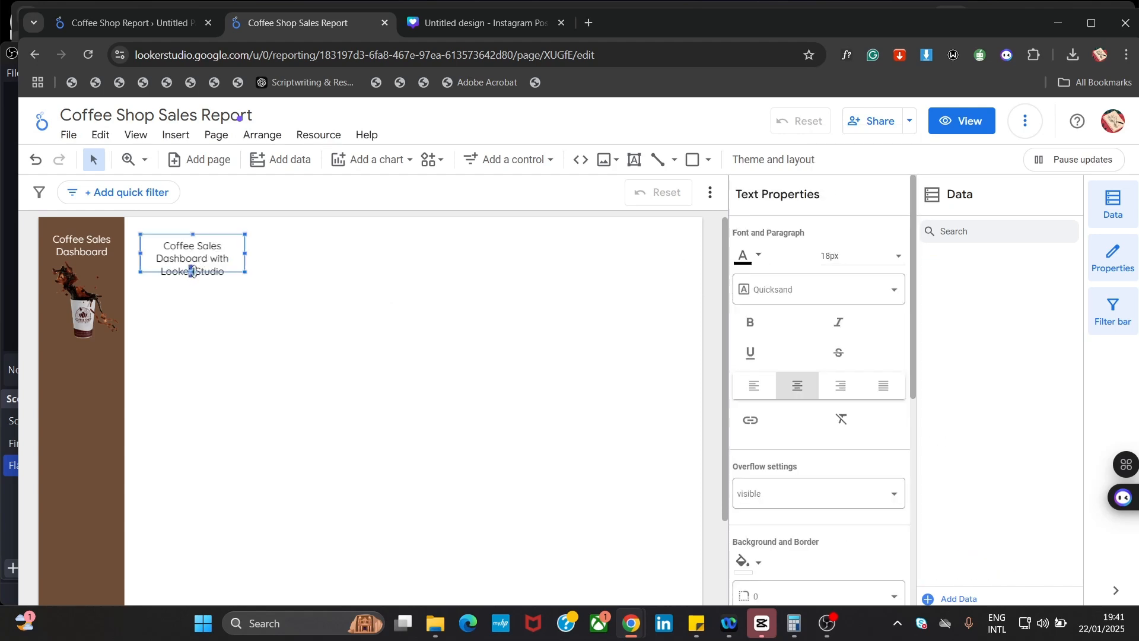
click(279, 276)
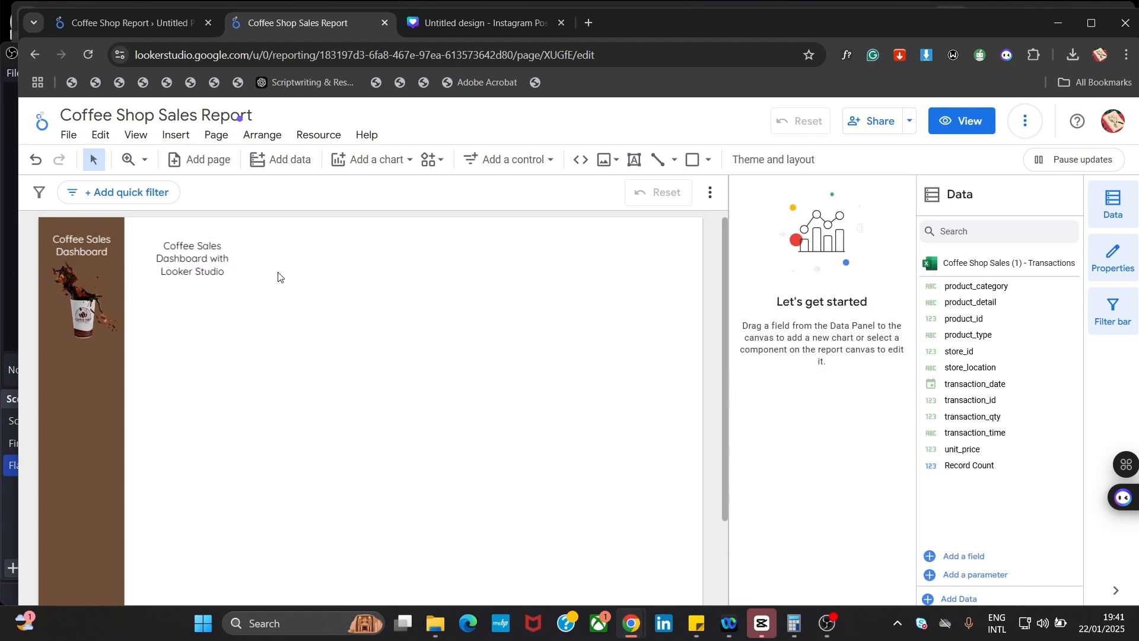
click(221, 276)
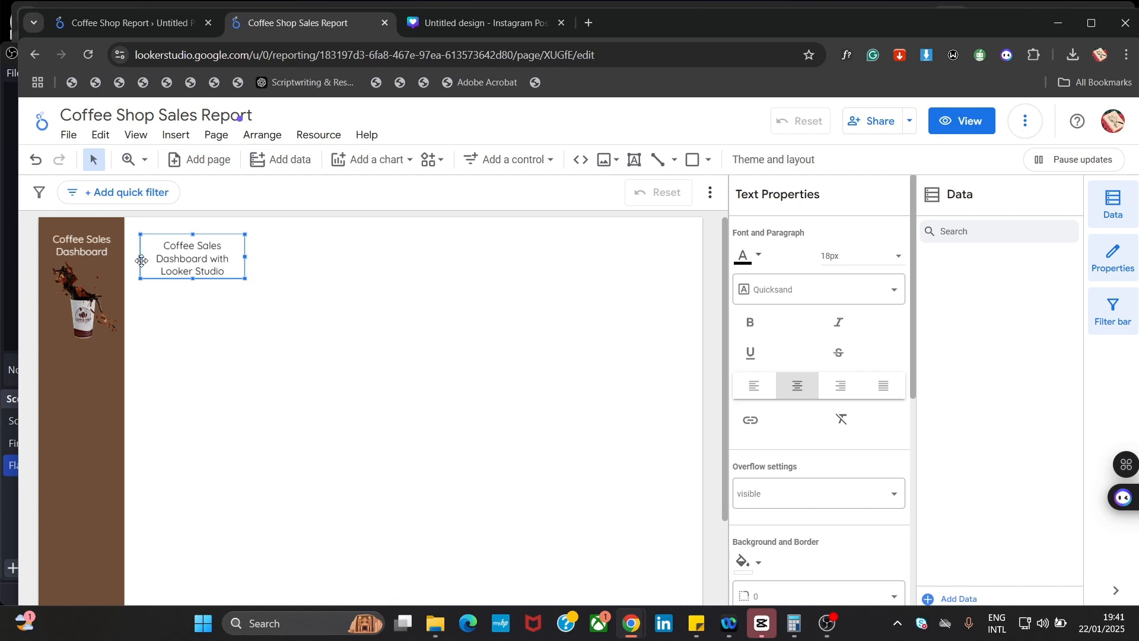
drag(141, 257, 153, 256)
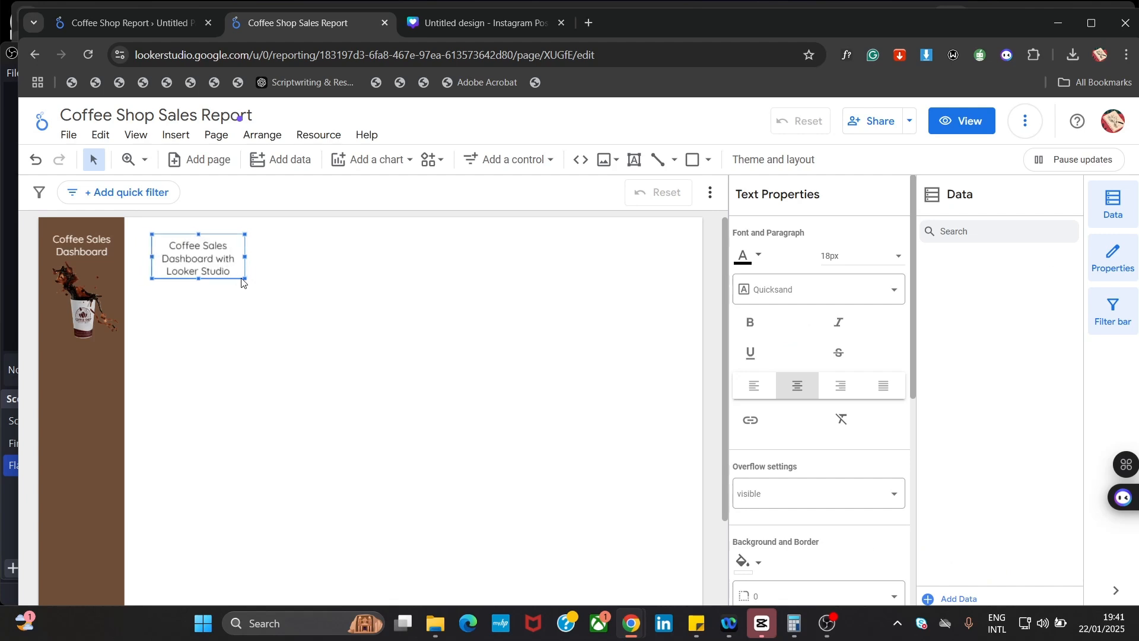
click(289, 295)
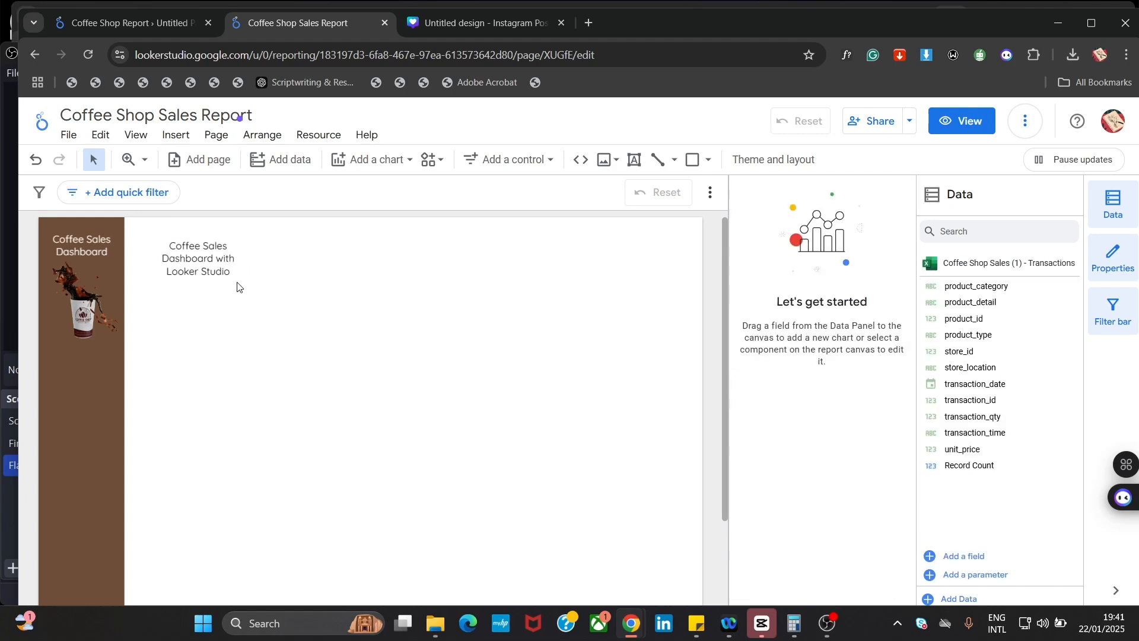
Move the heading closer to the sidebar and align its first line with the sidebar title
click(216, 284)
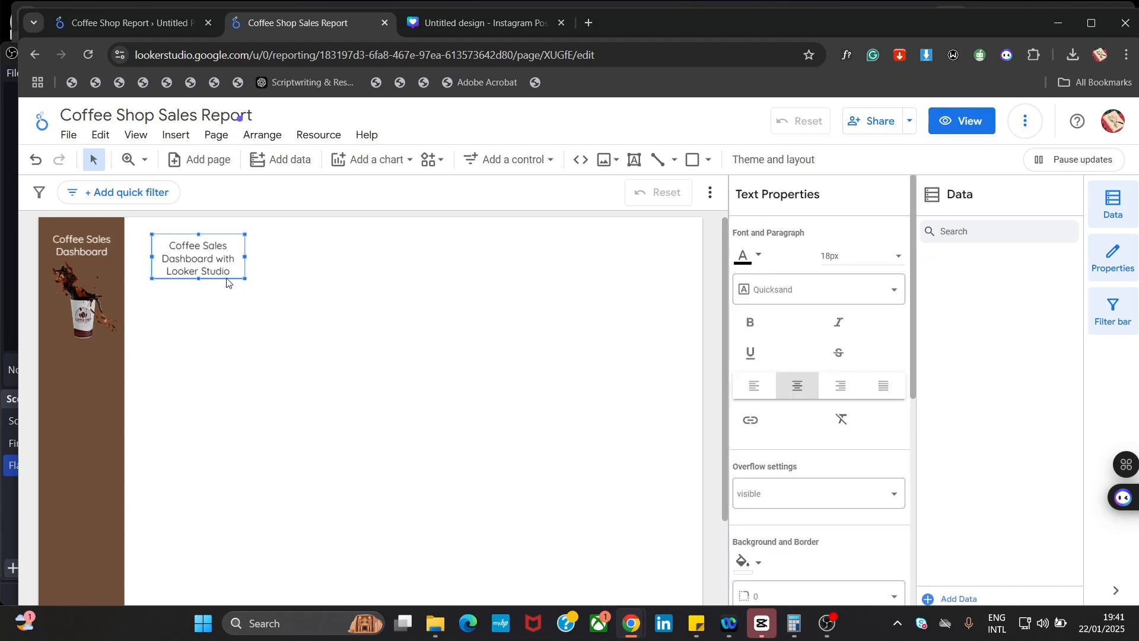
drag(225, 278, 211, 270)
click(332, 368)
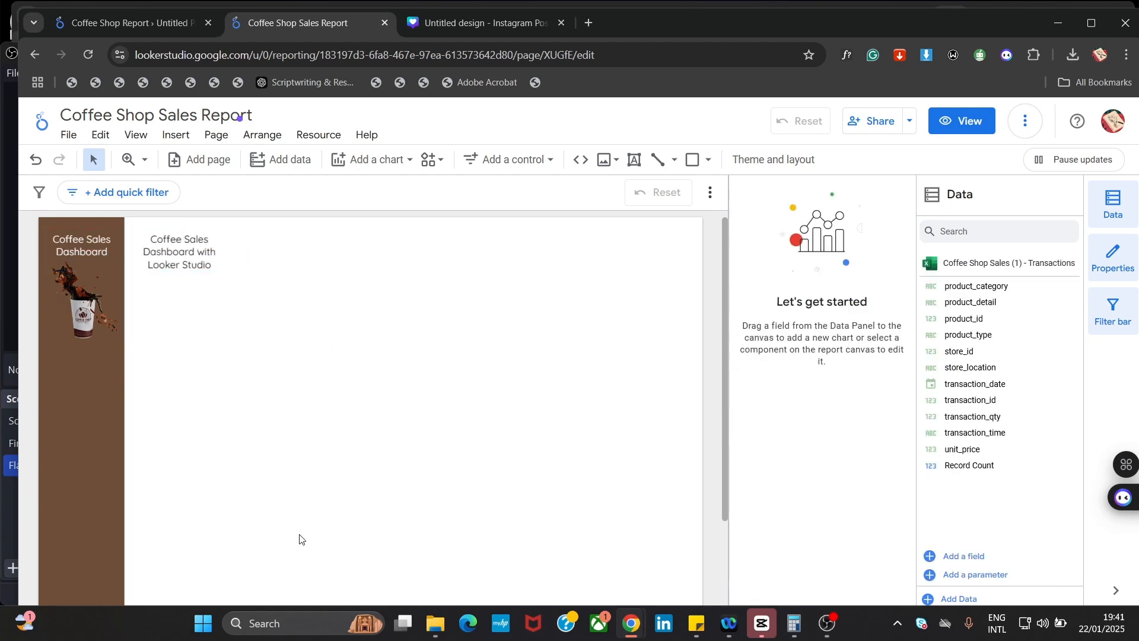
Consult the layout of the Coffee Shop Report, and draw a rectangle below the main heading in the Coffee Shop Sales Report
click(162, 29)
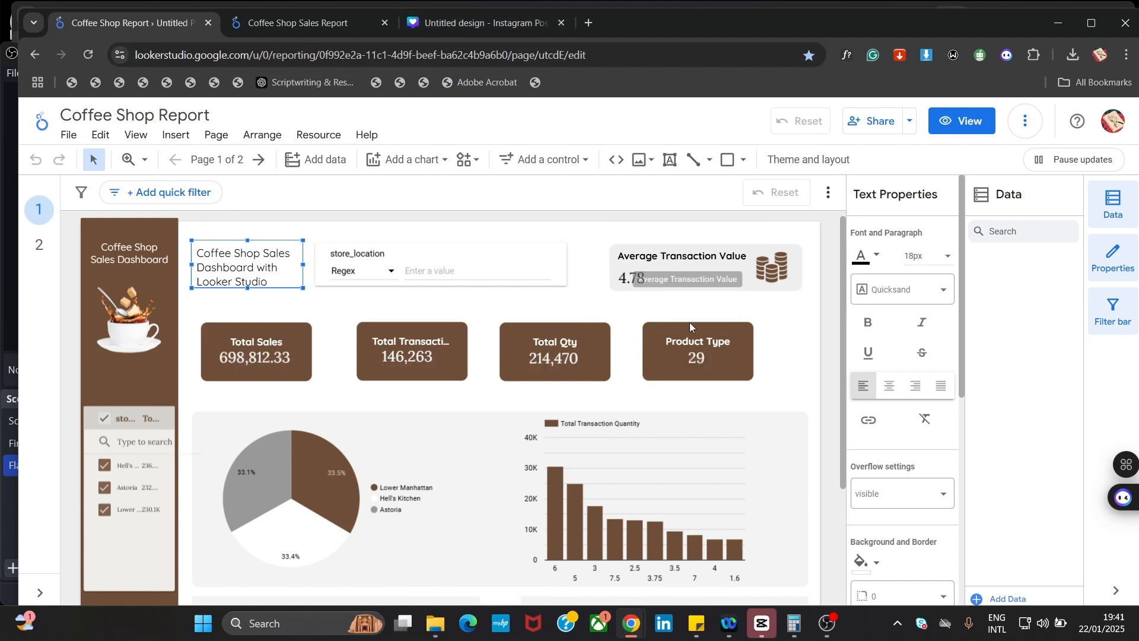
click(310, 24)
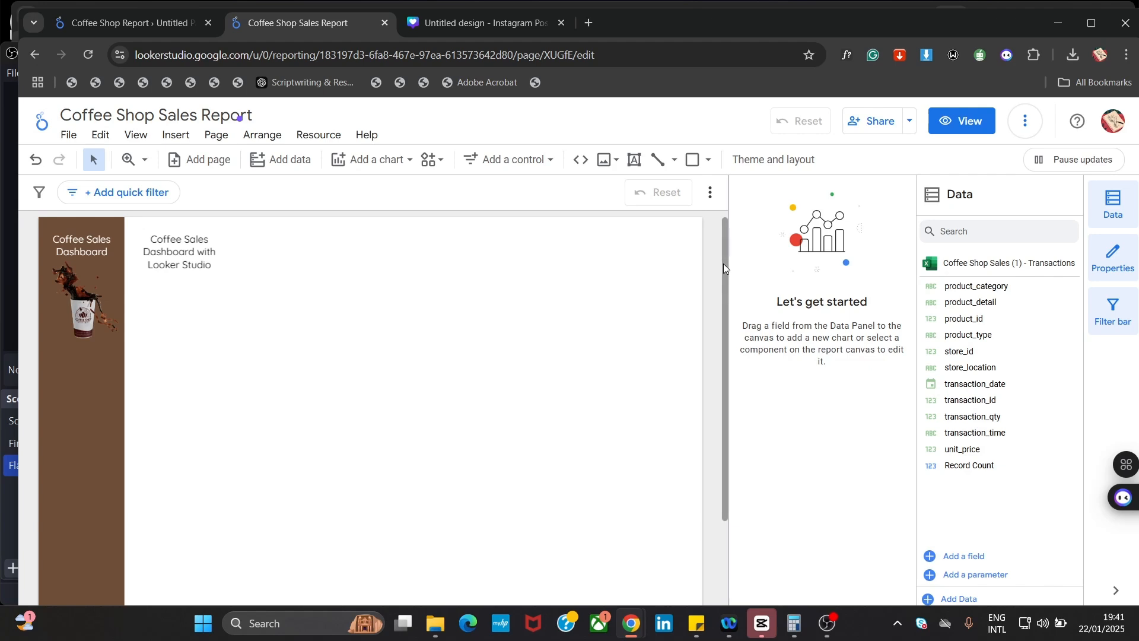
drag(724, 263, 723, 266)
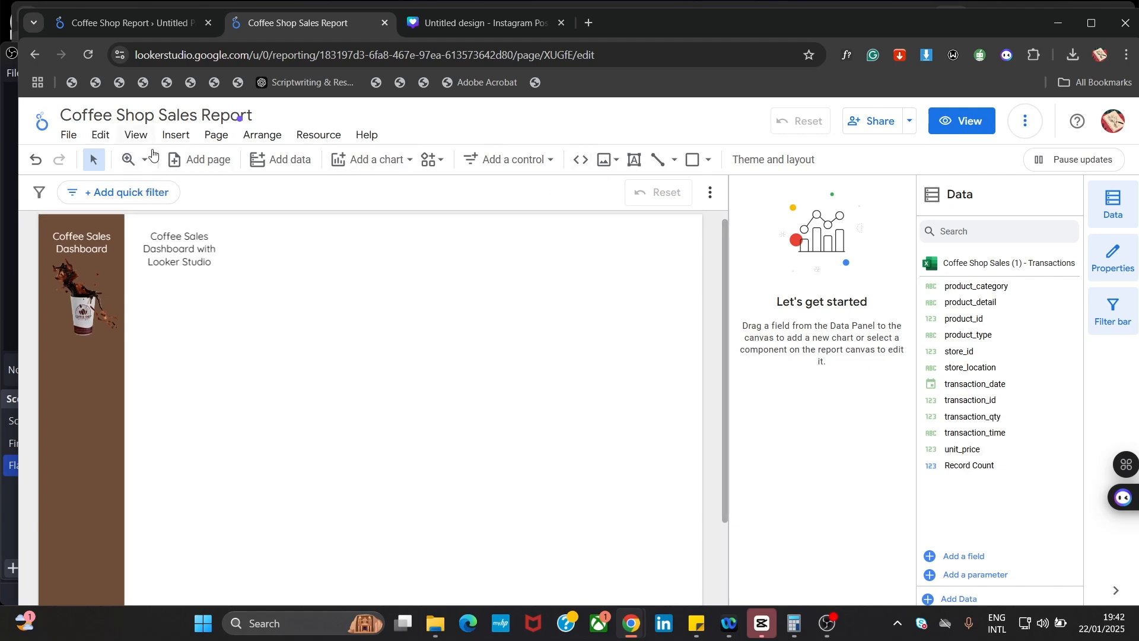
click(177, 135)
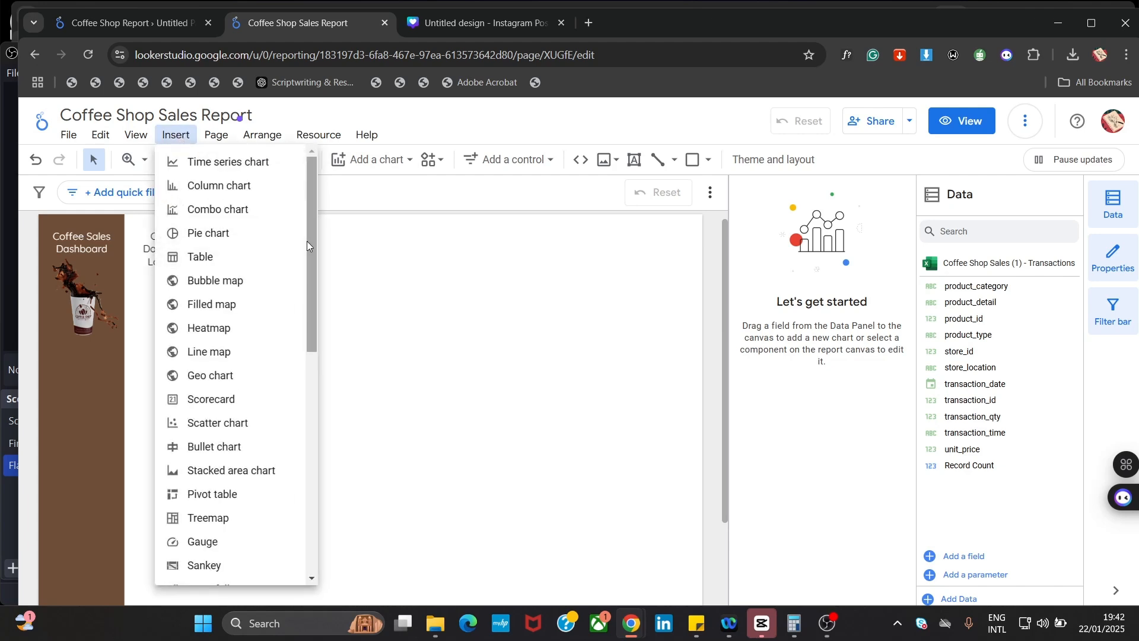
drag(308, 248, 315, 467)
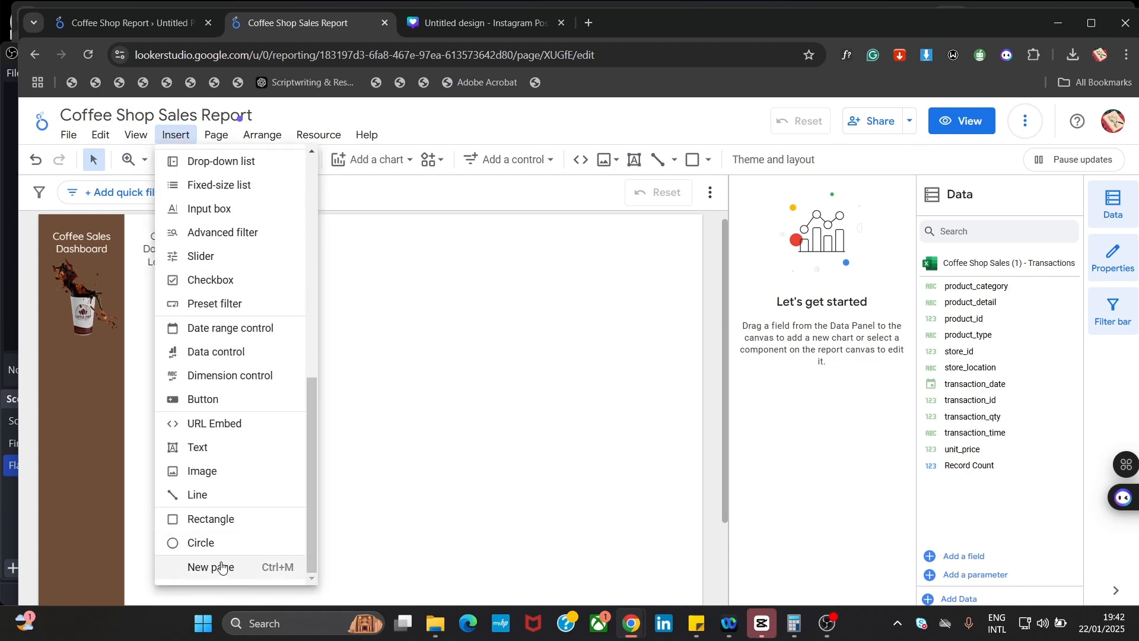
click(212, 520)
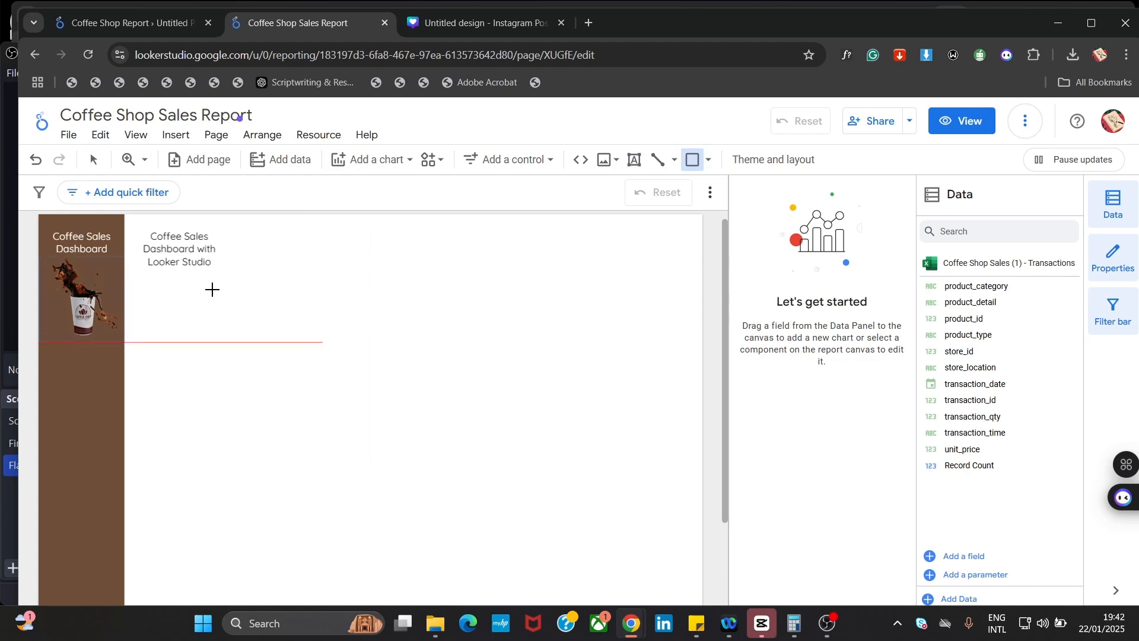
drag(206, 296, 367, 371)
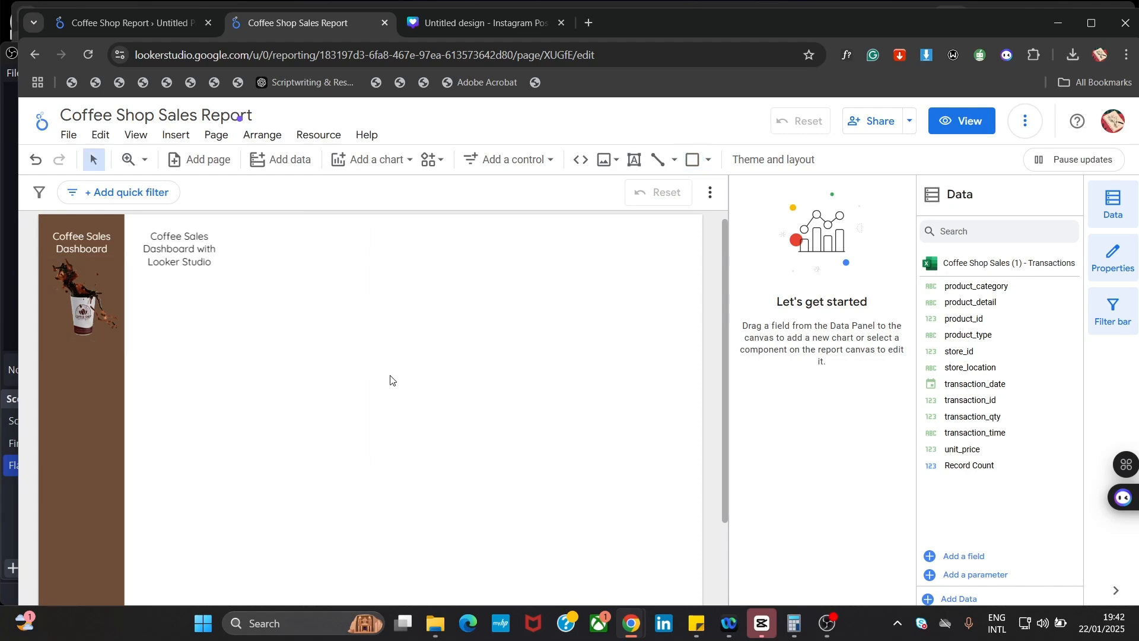
click(420, 284)
Move the rectangle left under the heading and shrink its width and height to the size of a small scorecard tile
drag(318, 340, 264, 338)
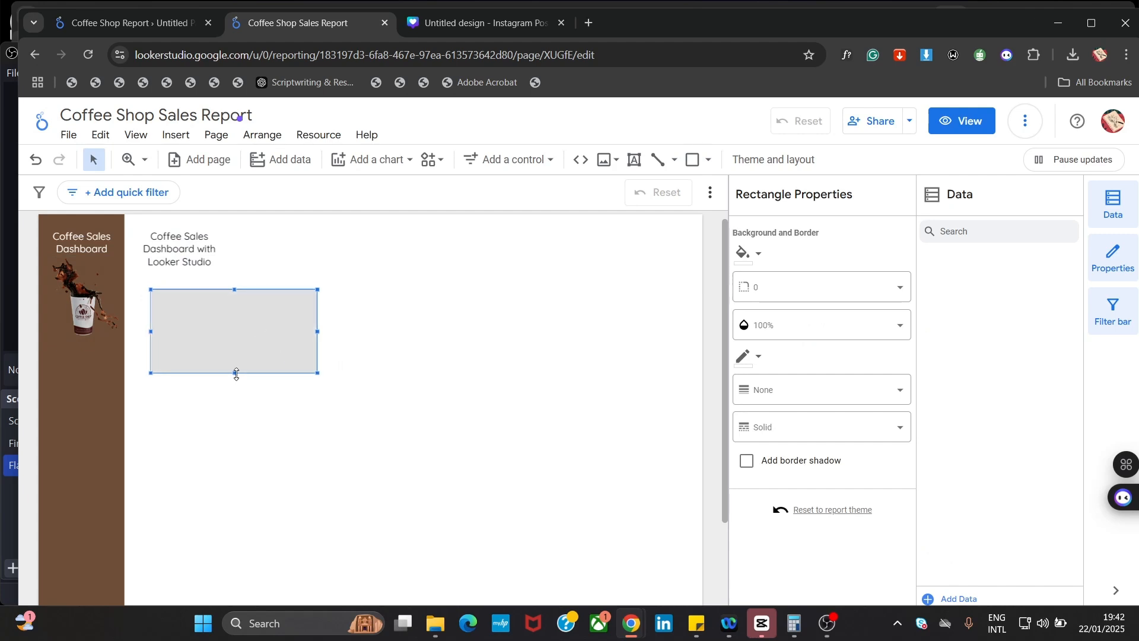
drag(236, 375, 235, 351)
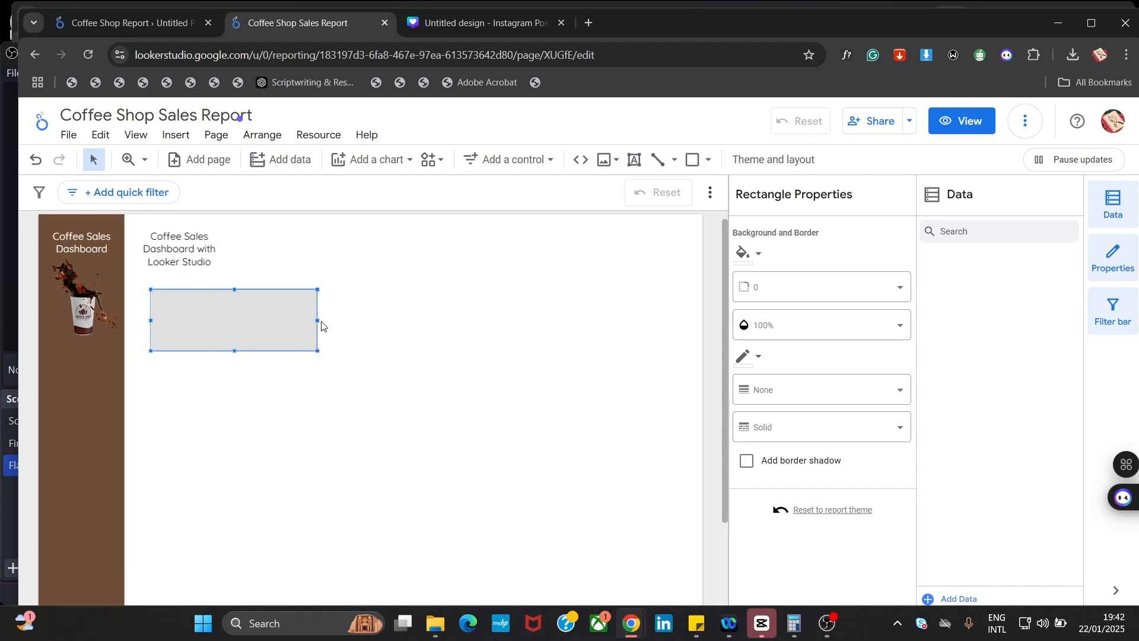
drag(318, 321, 256, 323)
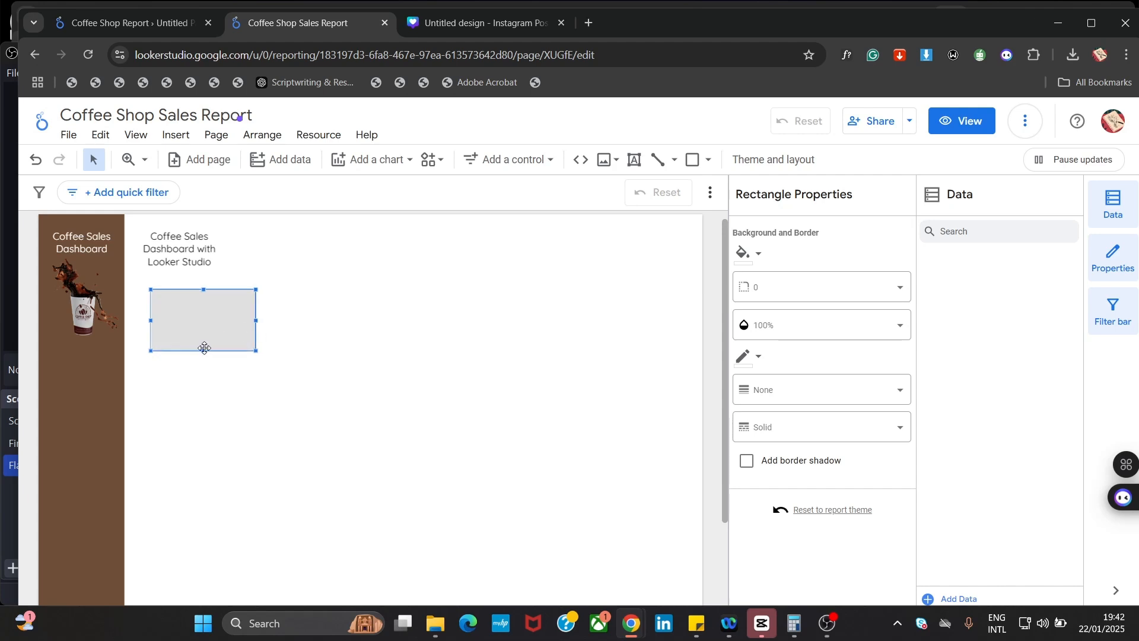
drag(204, 351, 212, 342)
drag(149, 312, 215, 339)
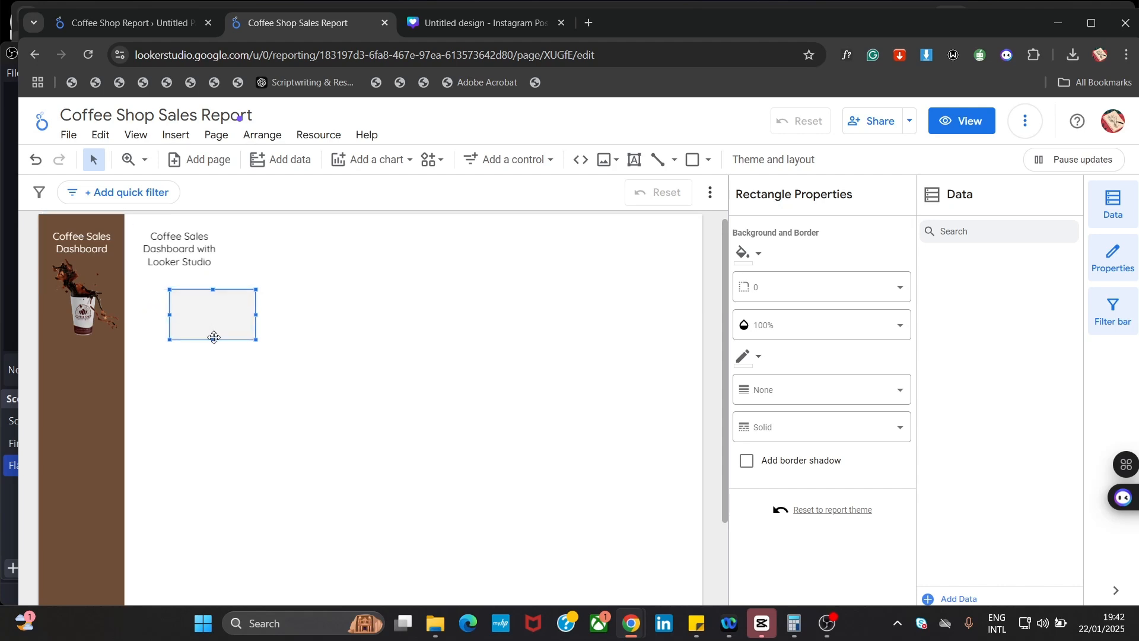
click(291, 324)
Fill the rectangle below the heading with the custom brown that matches the sidebar
click(232, 319)
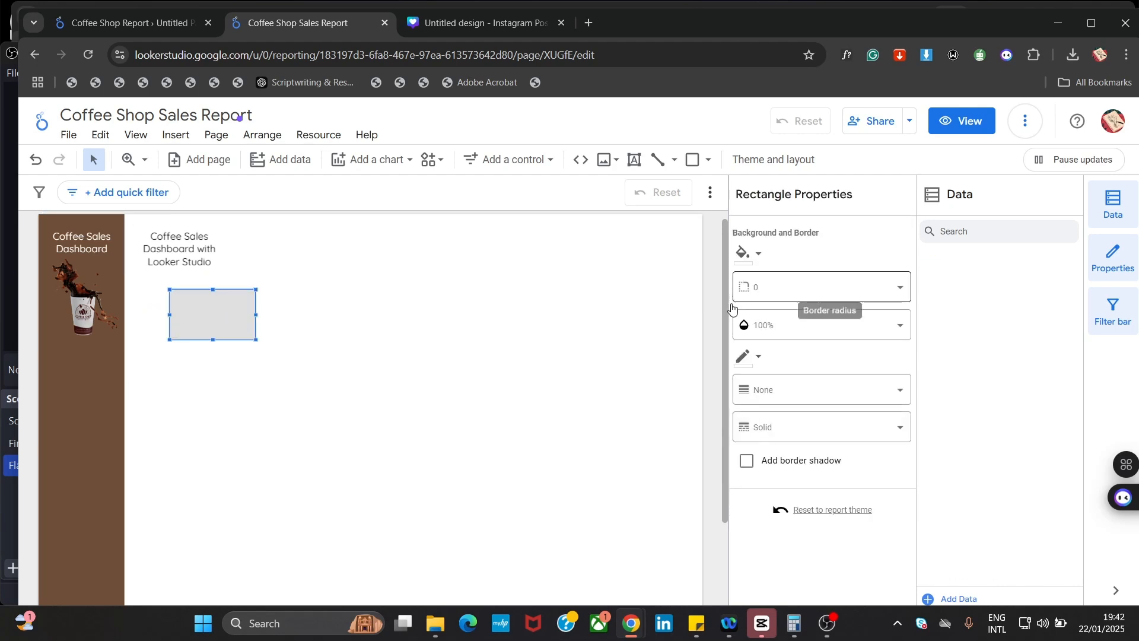
click(747, 259)
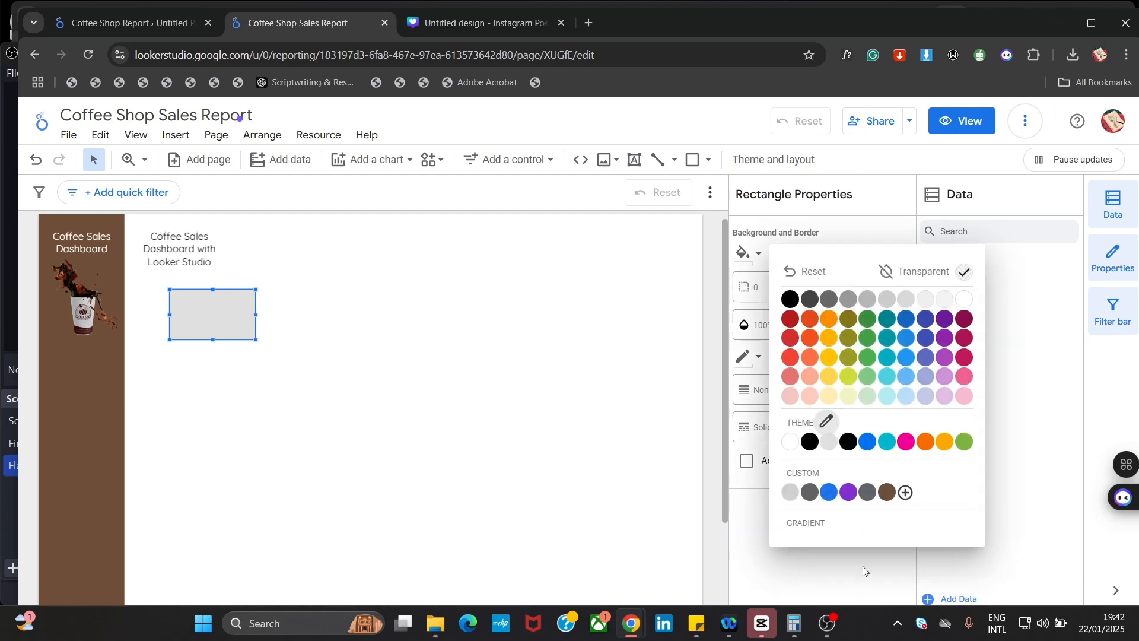
click(886, 491)
click(372, 331)
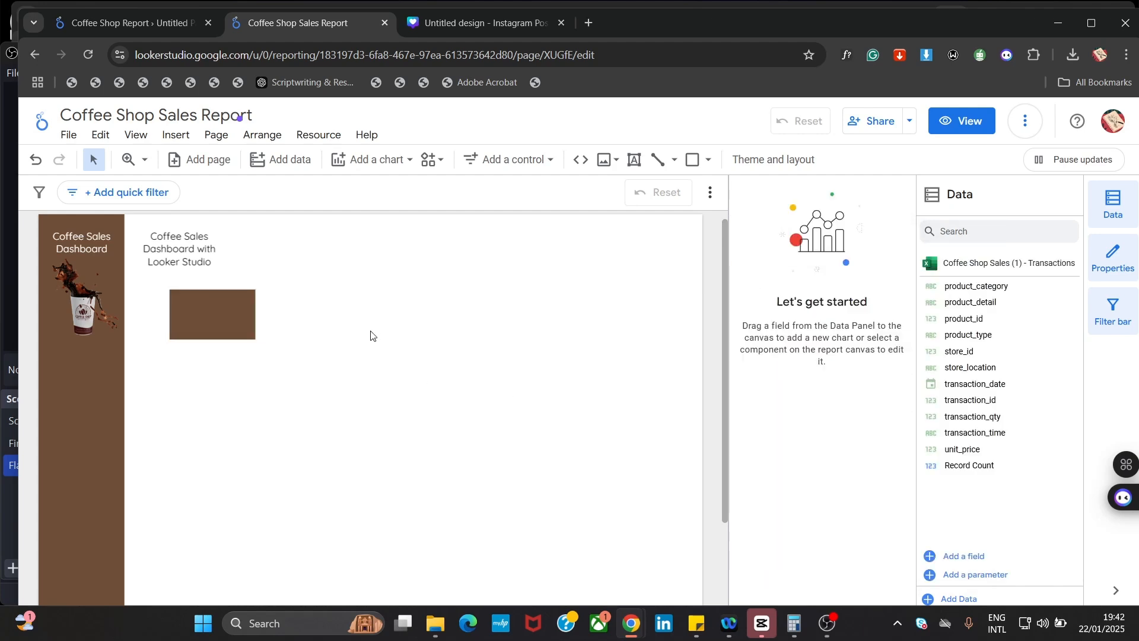
Move the brown rectangle up and left so it sits directly beneath the main heading
click(217, 329)
drag(217, 330, 194, 323)
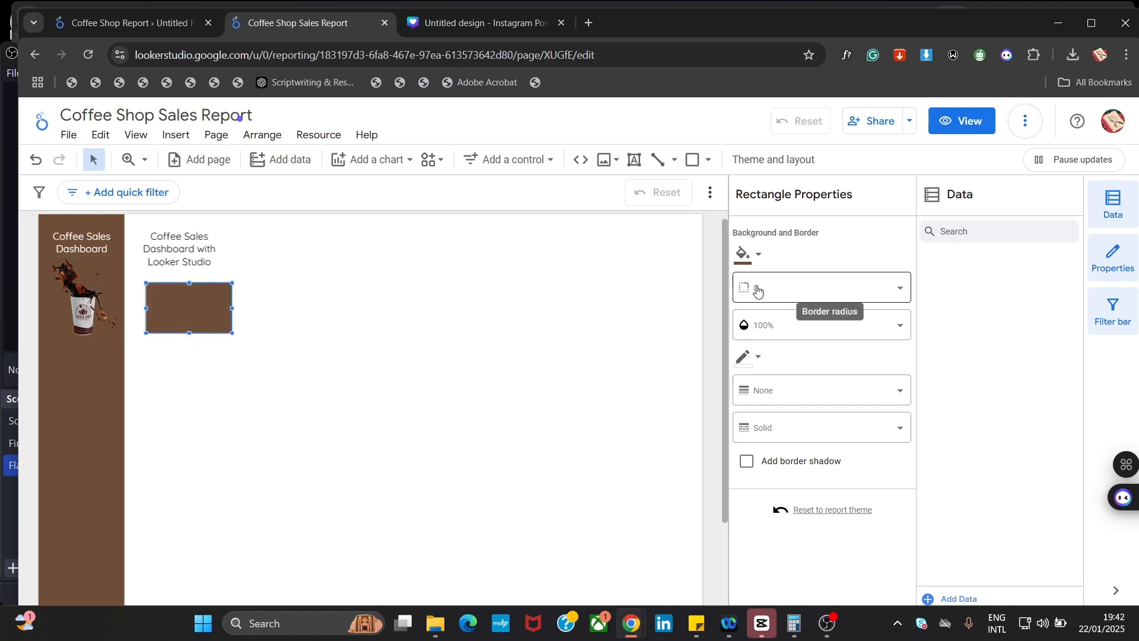
click(264, 351)
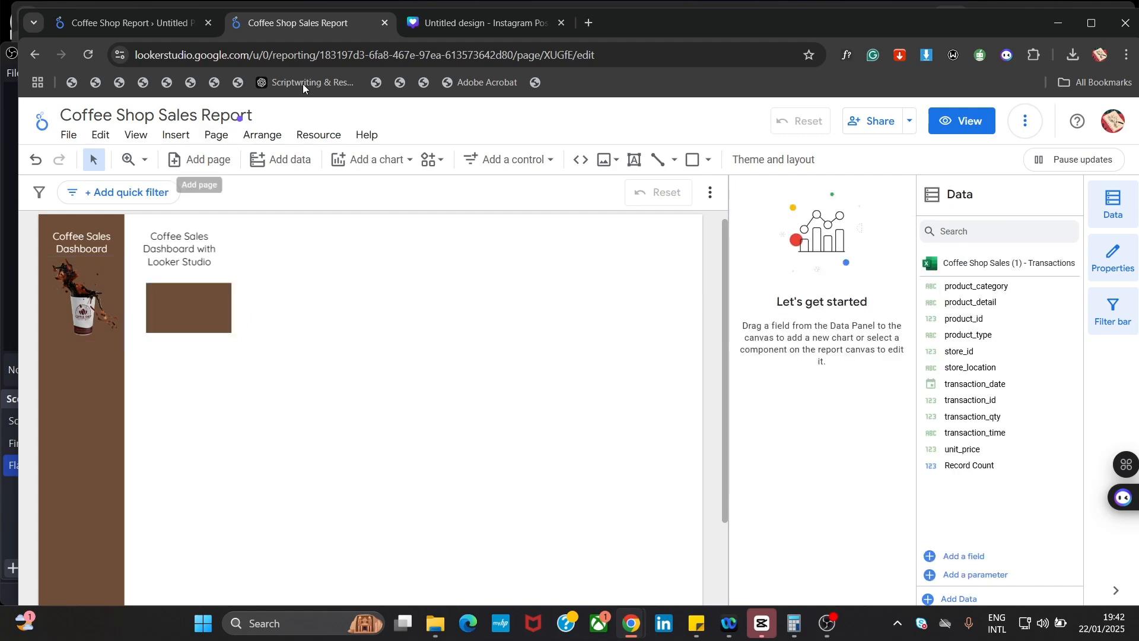
Consult the tiles in the Coffee Shop Report, and set the brown rectangle's border radius to 10 in the Coffee Shop Sales Report
click(169, 24)
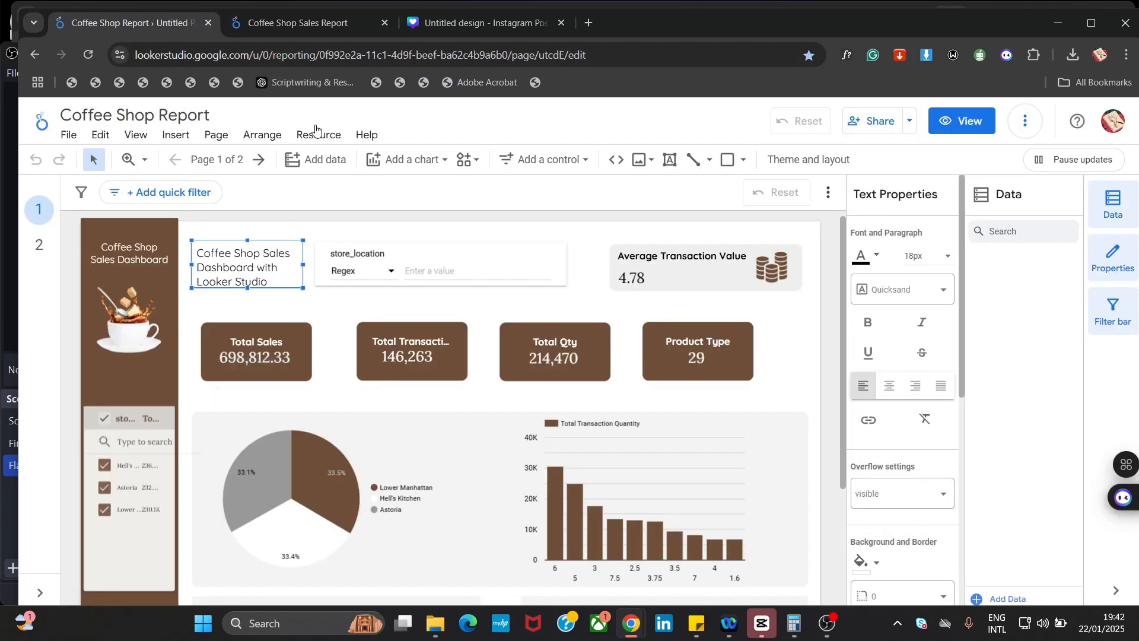
click(294, 33)
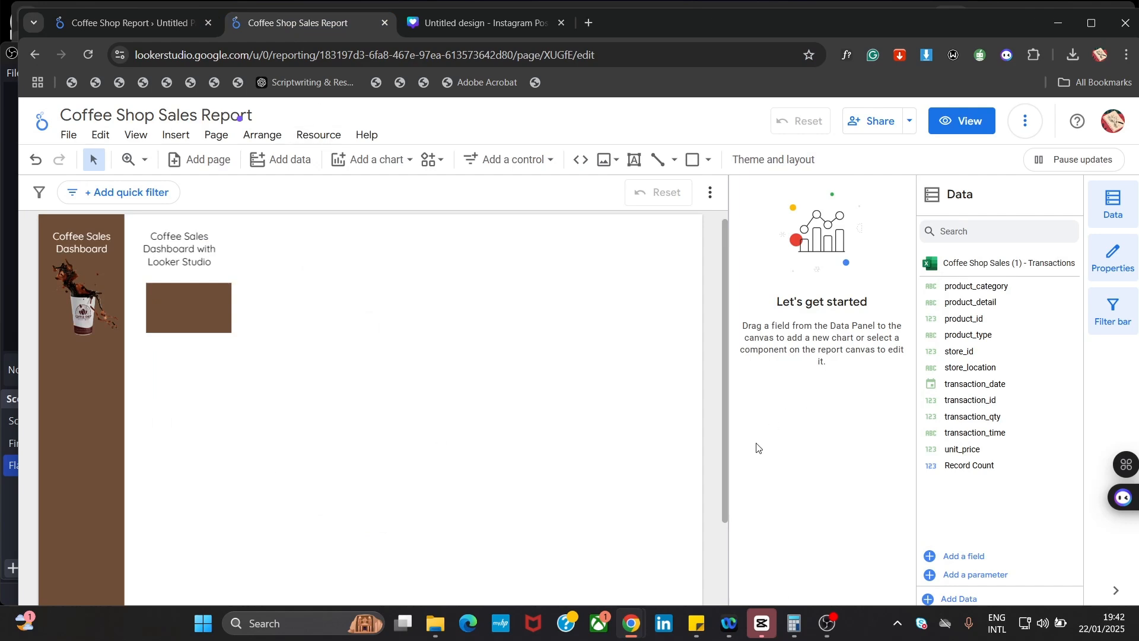
click(202, 319)
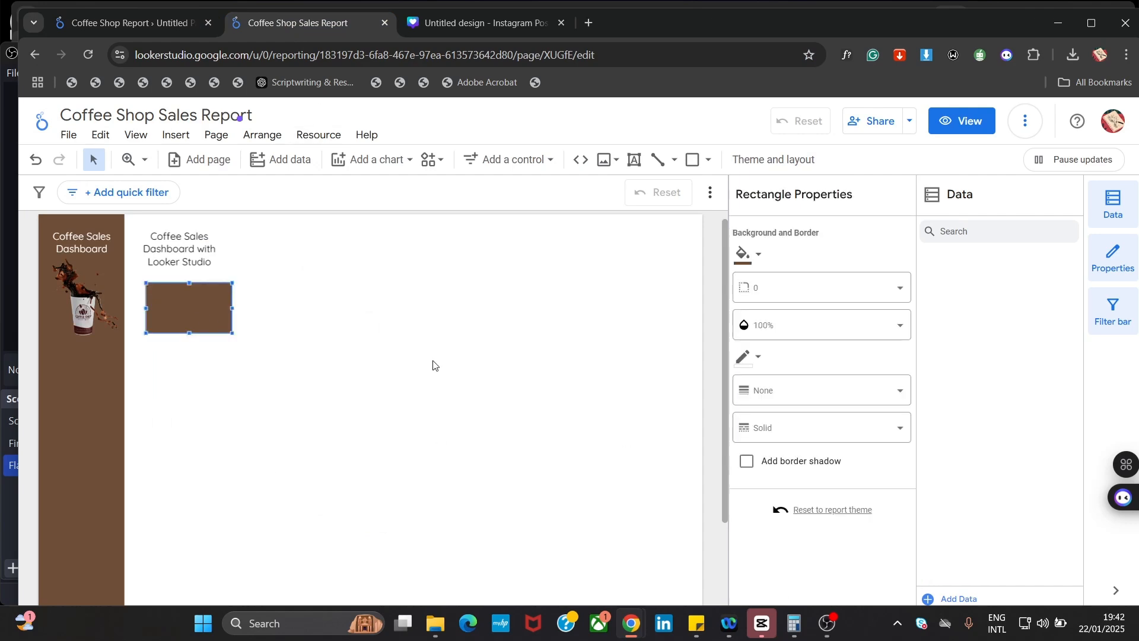
click(762, 299)
drag(913, 340, 908, 362)
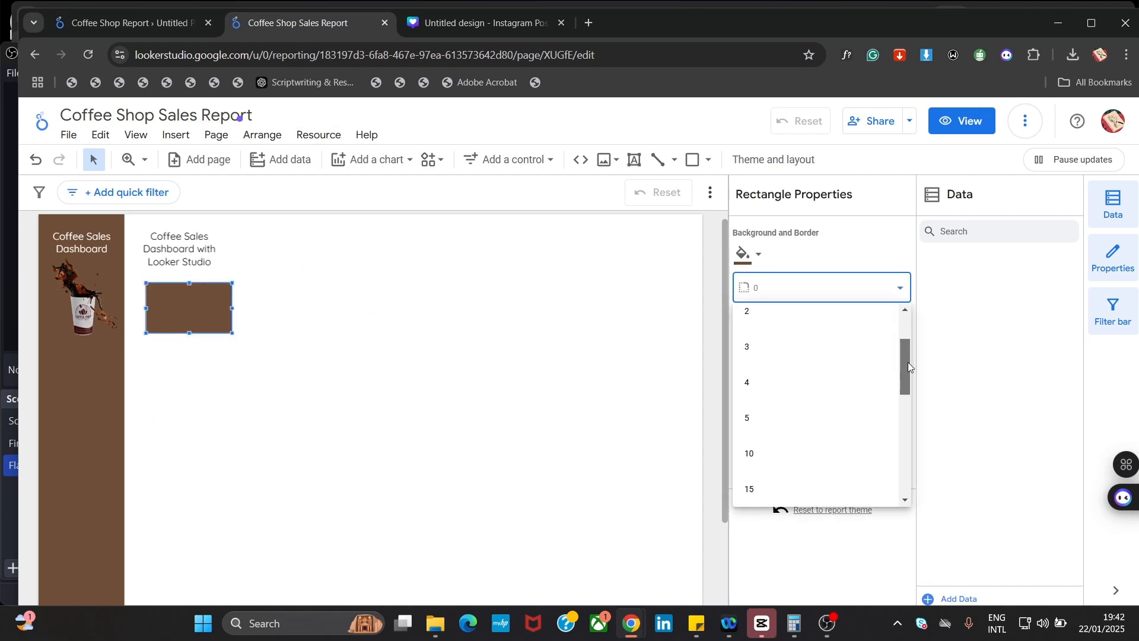
click(828, 434)
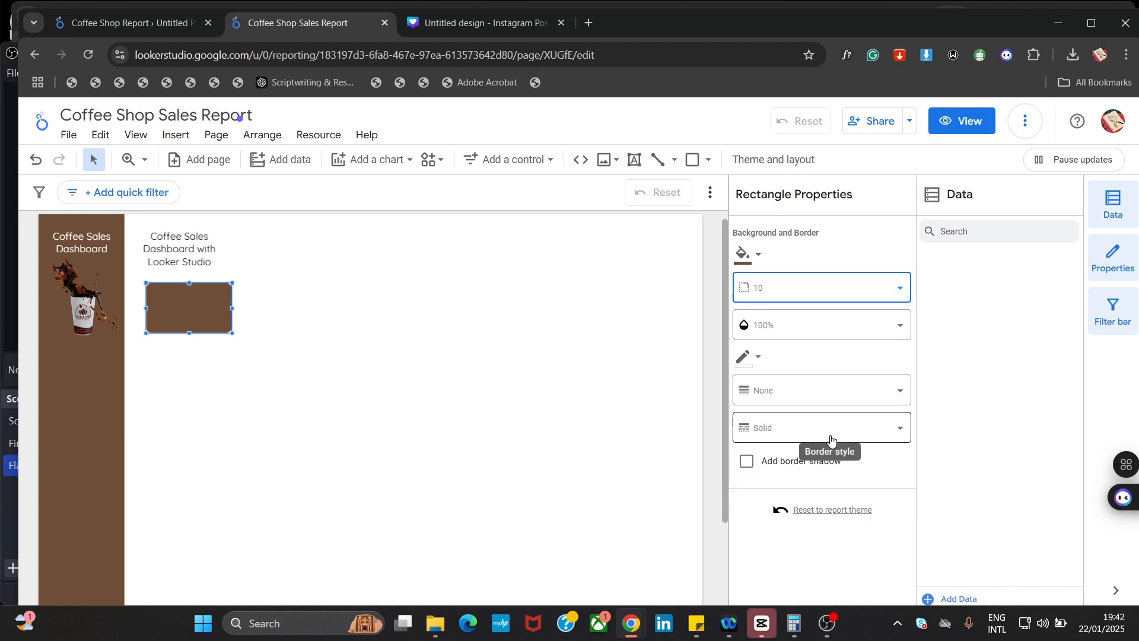
click(340, 303)
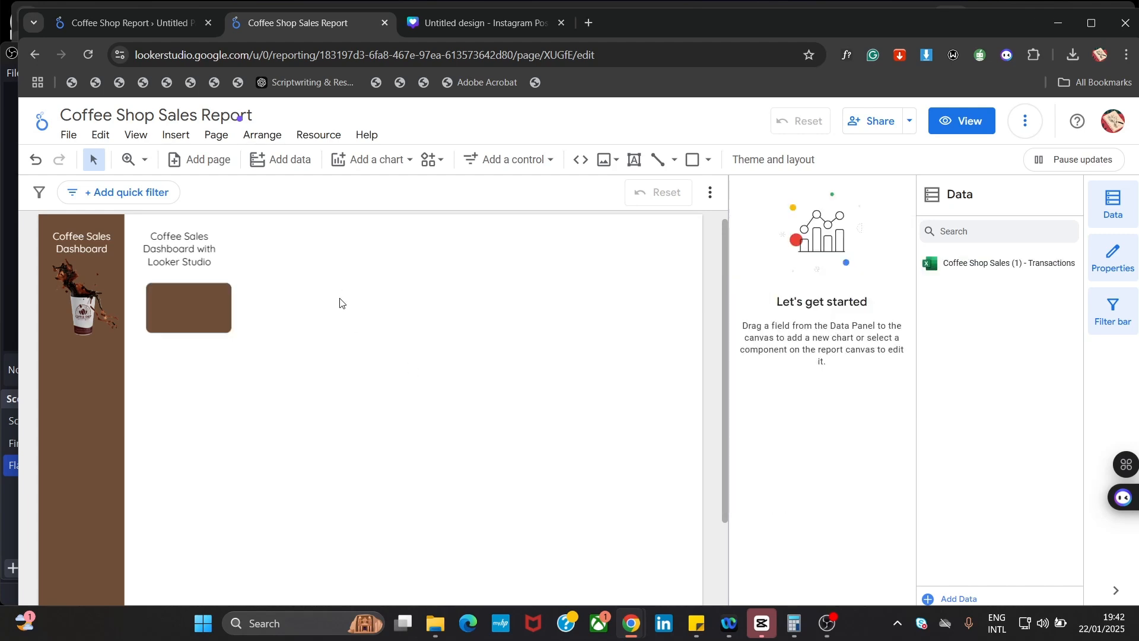
Set the border radius of the brown rectangle below the heading to 15
click(187, 309)
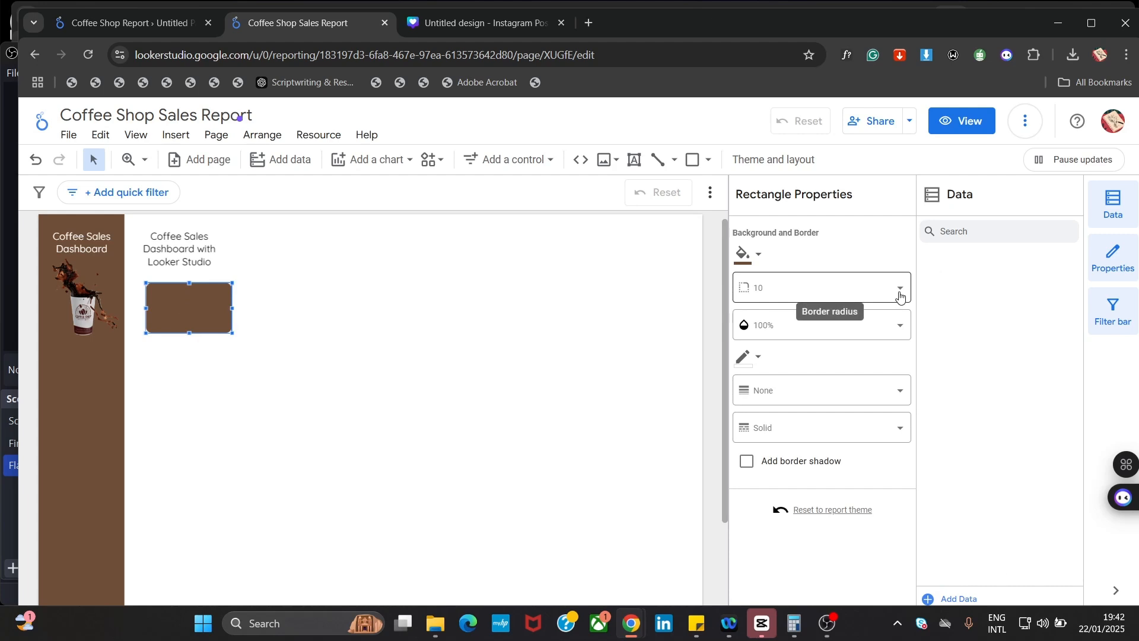
click(897, 292)
drag(906, 349, 905, 365)
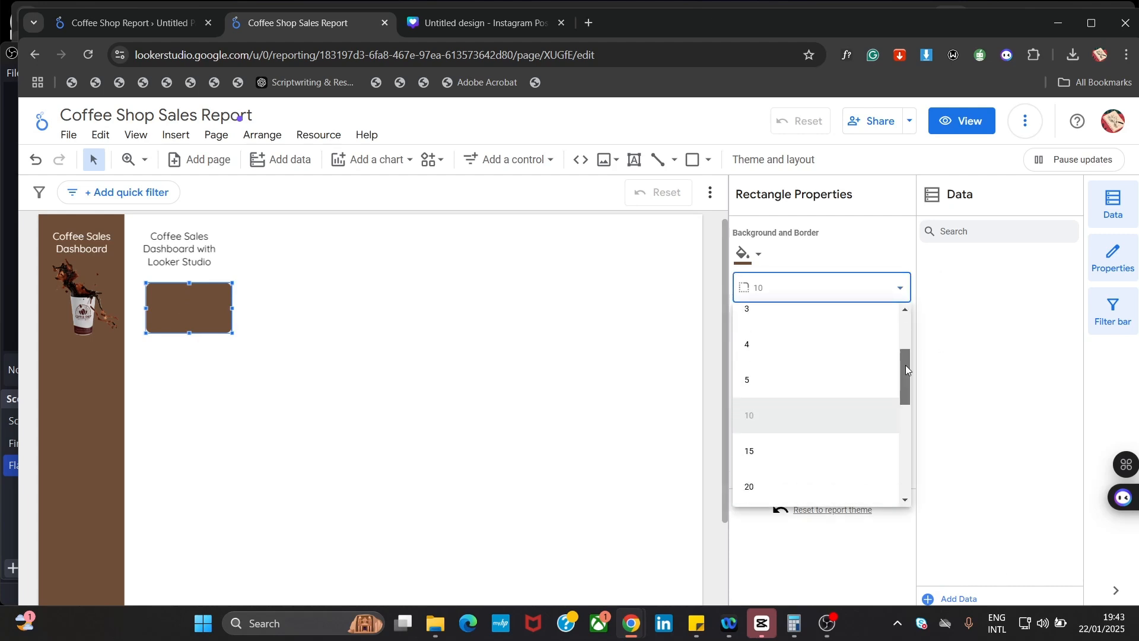
click(799, 461)
click(429, 313)
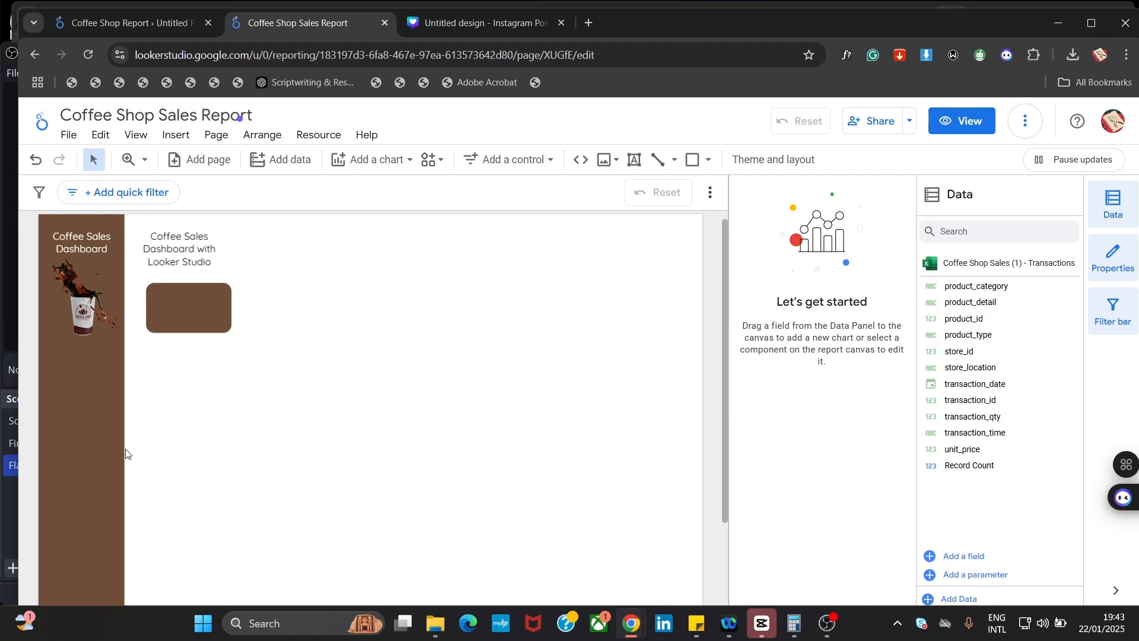
Widen the brown tile slightly, and duplicate it with the copy placed beside it to the right
click(191, 315)
drag(235, 313, 239, 315)
click(315, 511)
click(184, 315)
key(ctrl+d)
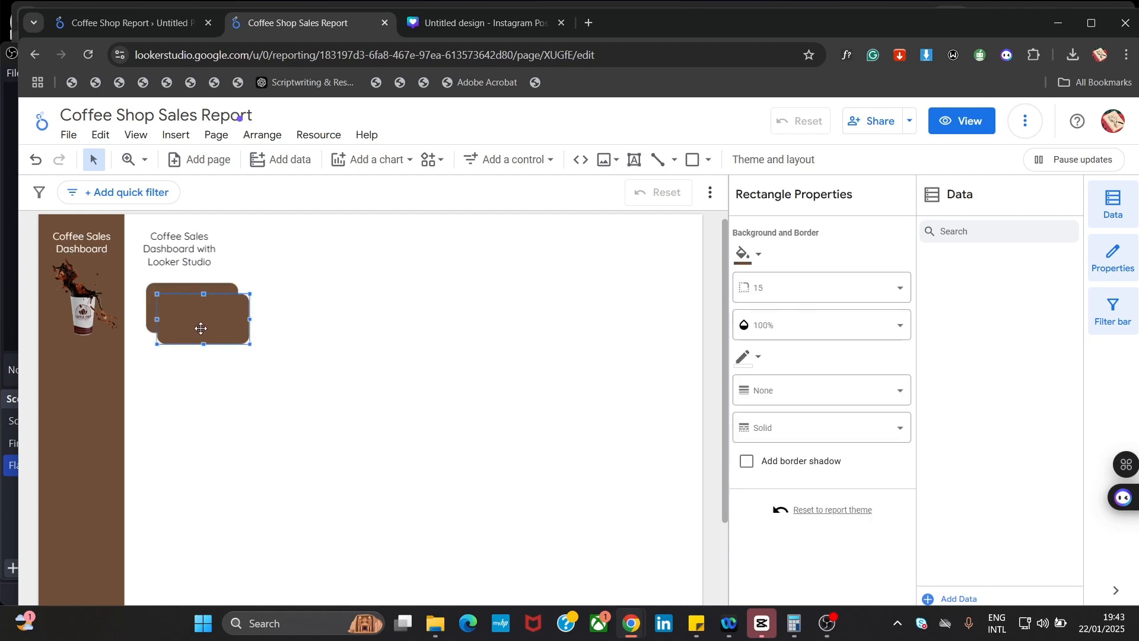
drag(200, 328, 309, 314)
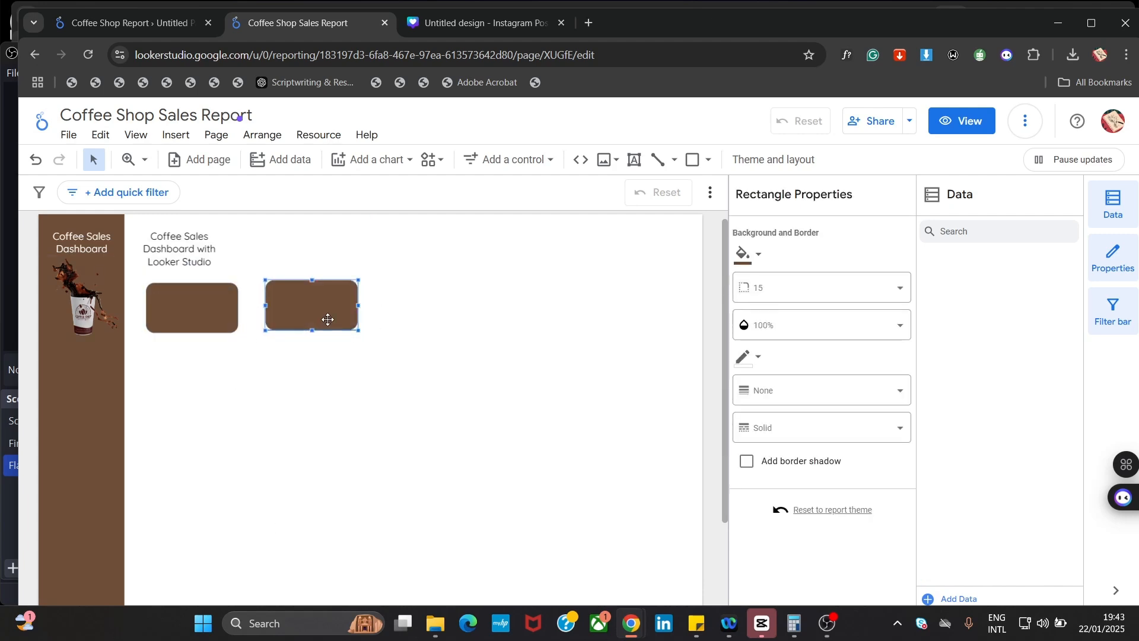
Consult the tile spacing in the Coffee Shop Report, and move the second brown tile further right, level with the first
click(95, 23)
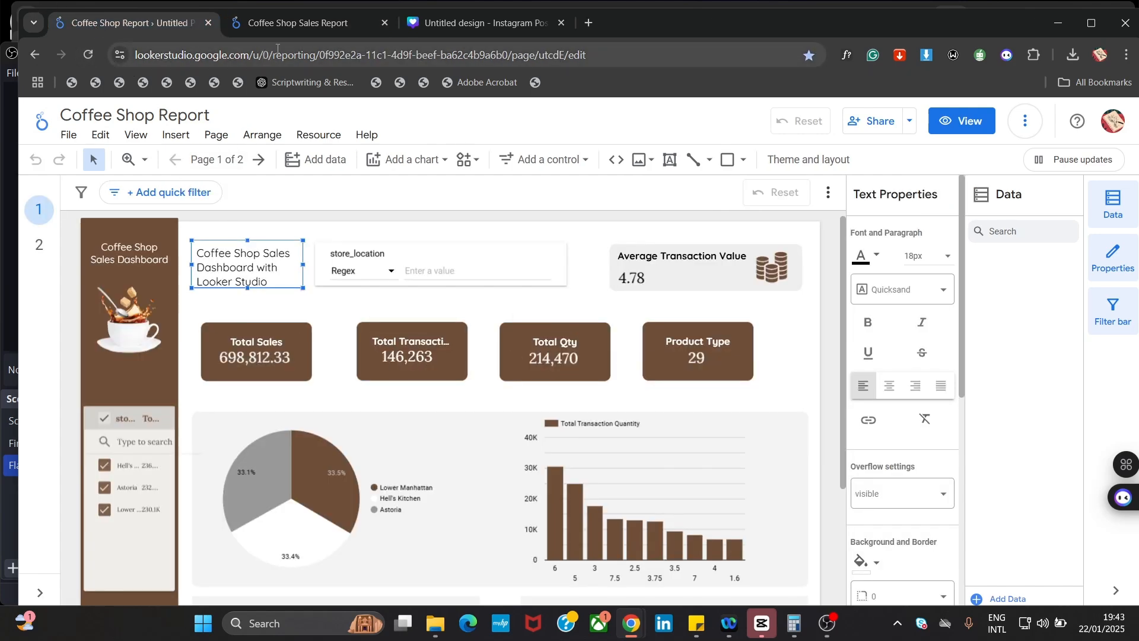
click(301, 25)
click(376, 316)
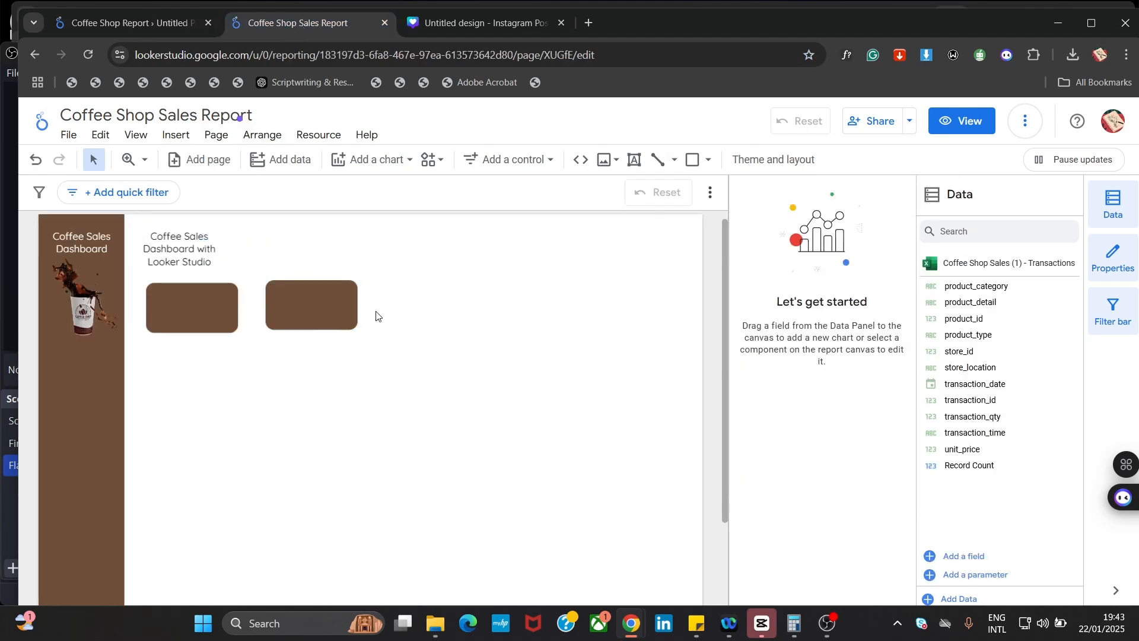
click(339, 313)
click(203, 325)
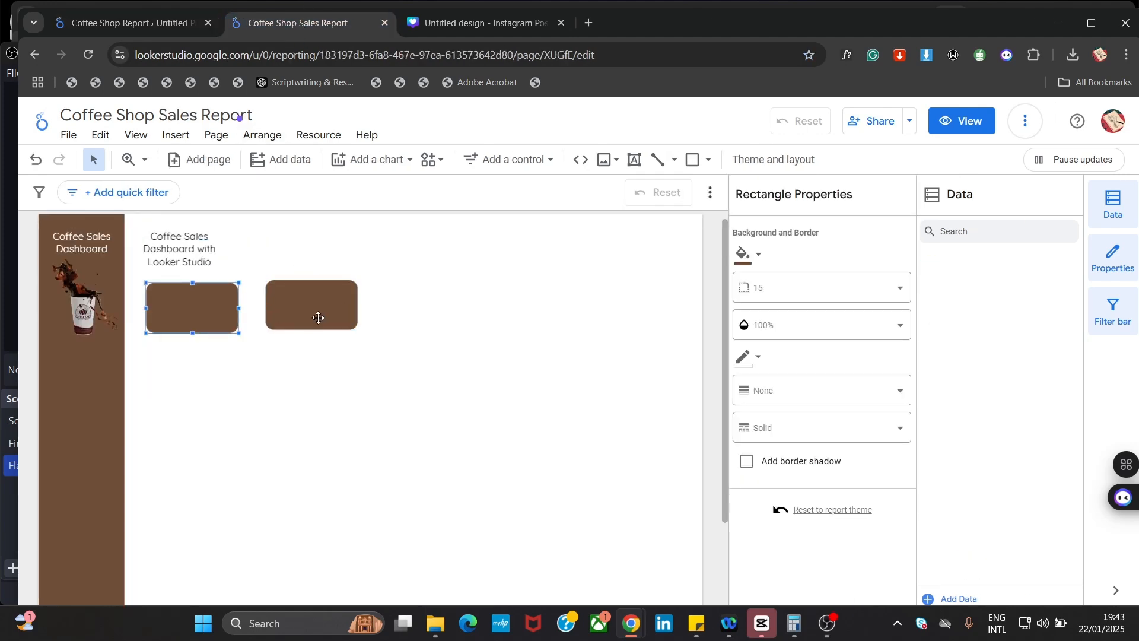
drag(319, 318, 365, 317)
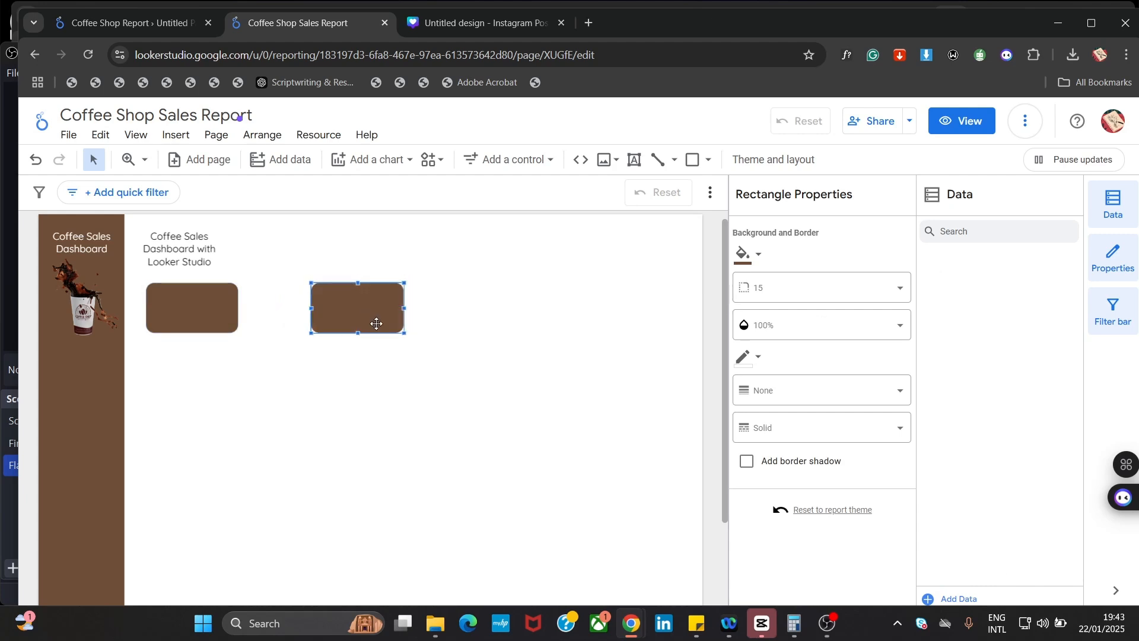
Duplicate the brown tile twice more and place the copies along the row to form four scorecard tiles
key(ctrl+d)
drag(376, 321, 511, 306)
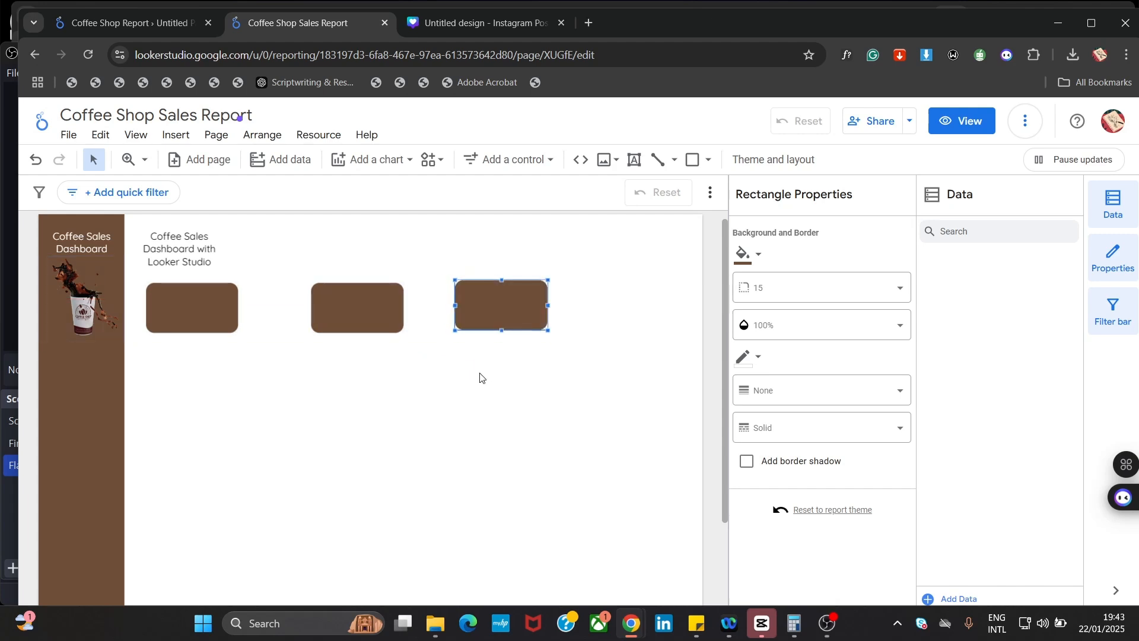
key(ctrl+d)
drag(396, 331, 650, 302)
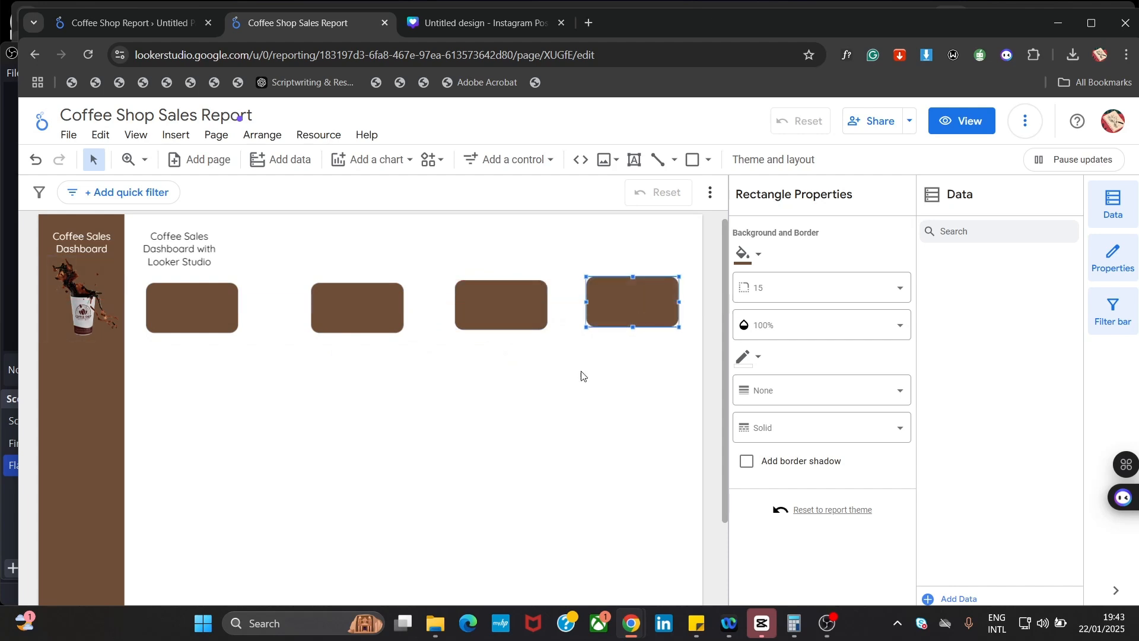
click(488, 412)
Select all four brown tiles in the row together
click(190, 305)
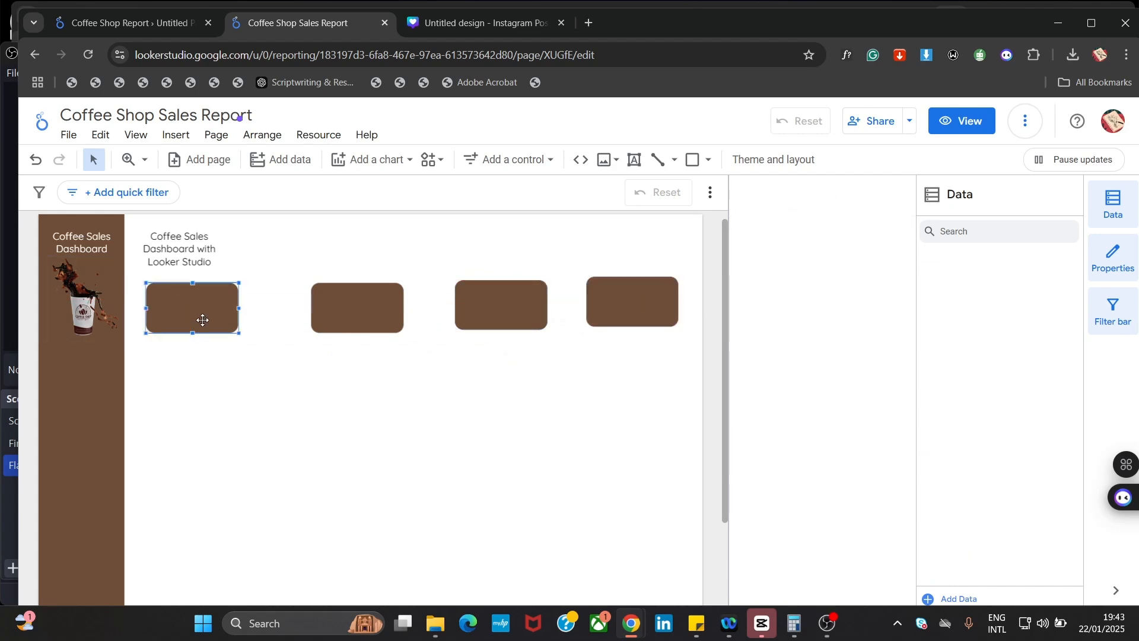
shift+click(380, 323)
shift+click(476, 318)
shift+click(598, 315)
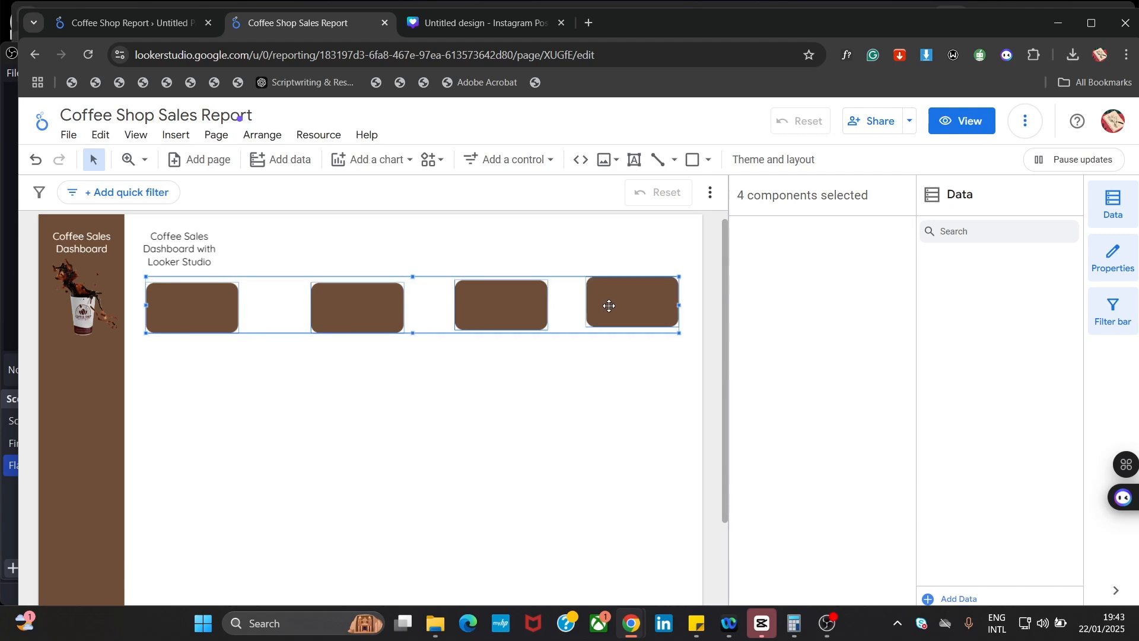
Try a horizontal center alignment on the four selected tiles, and undo it
right_click(603, 308)
mouse_move(683, 462)
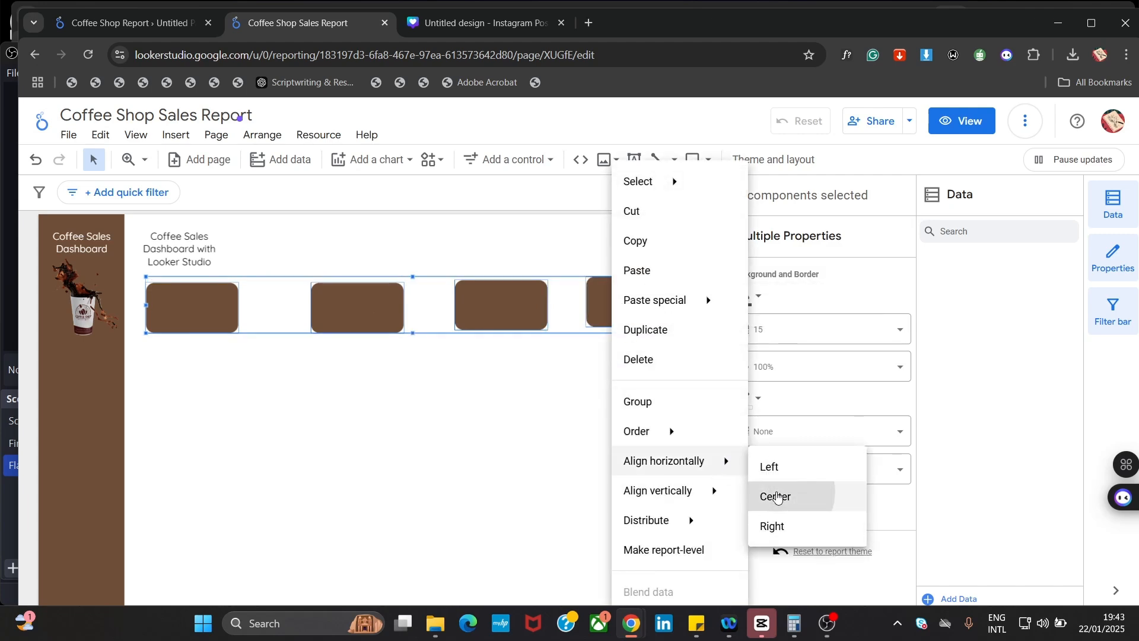
click(775, 496)
key(ctrl+z)
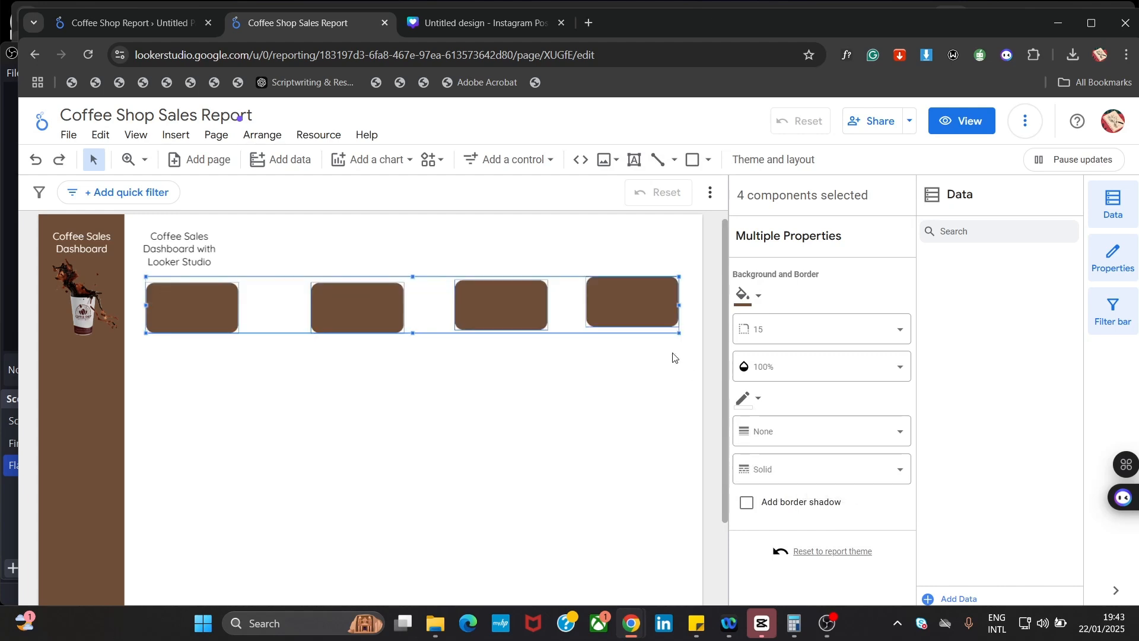
Distribute the four selected tiles horizontally so the gaps between them are equal
right_click(655, 289)
mouse_move(727, 506)
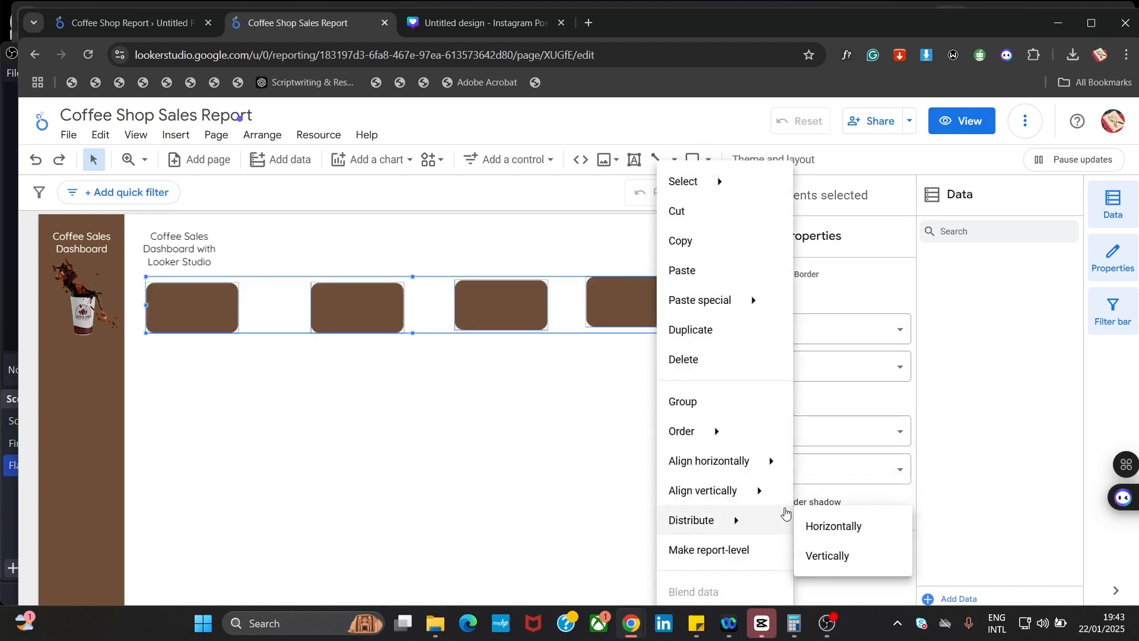
mouse_move(754, 524)
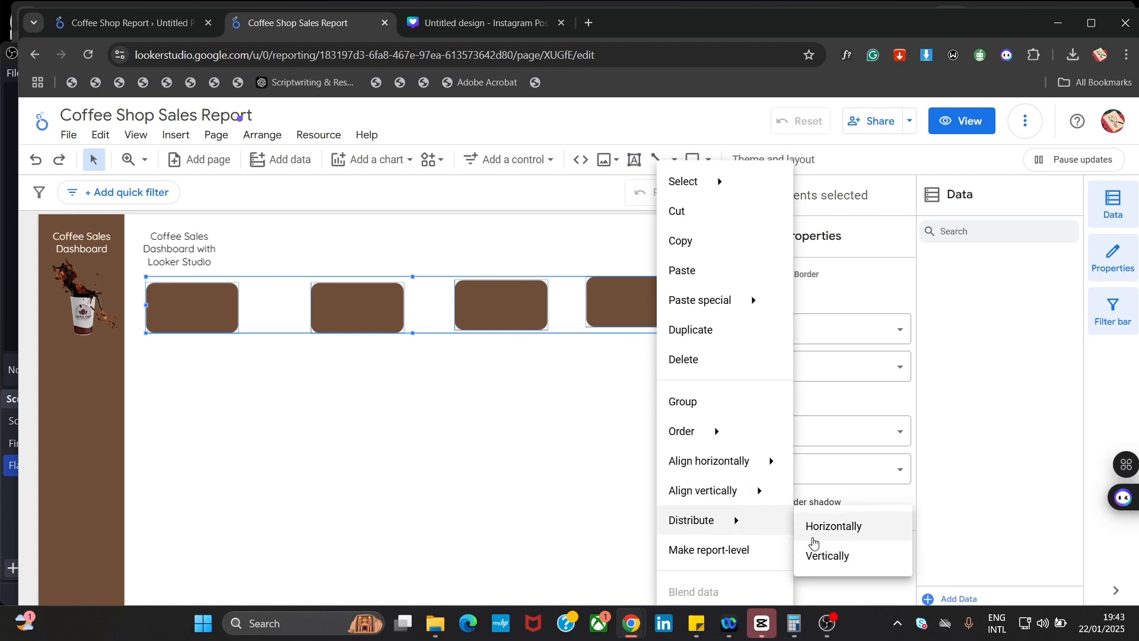
click(812, 534)
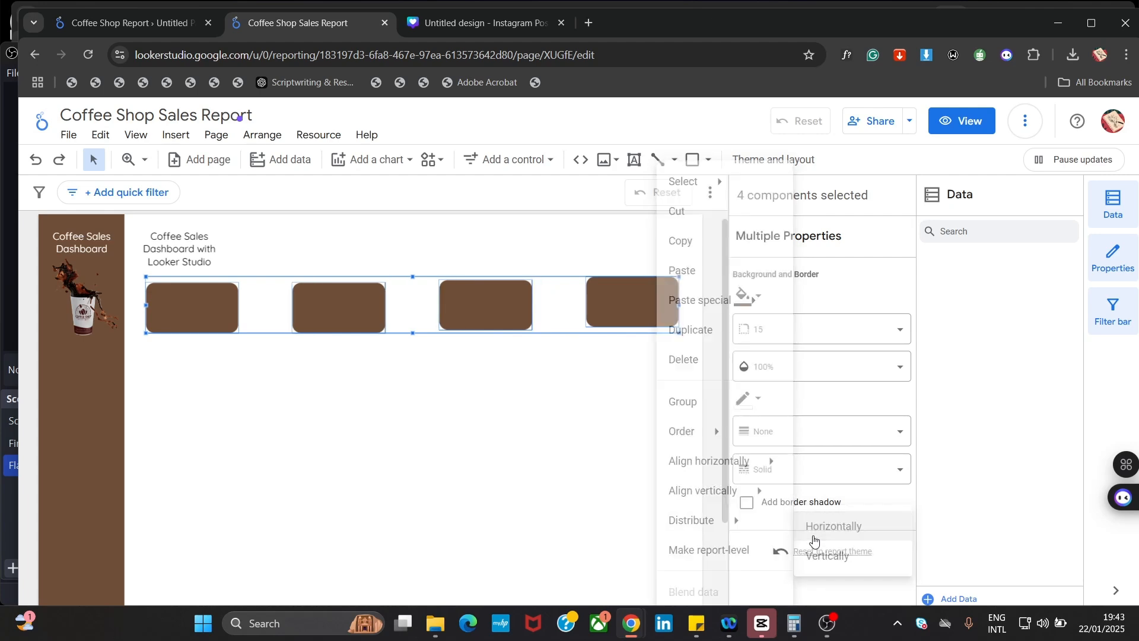
Try distributing the four tiles vertically, and undo it
right_click(652, 311)
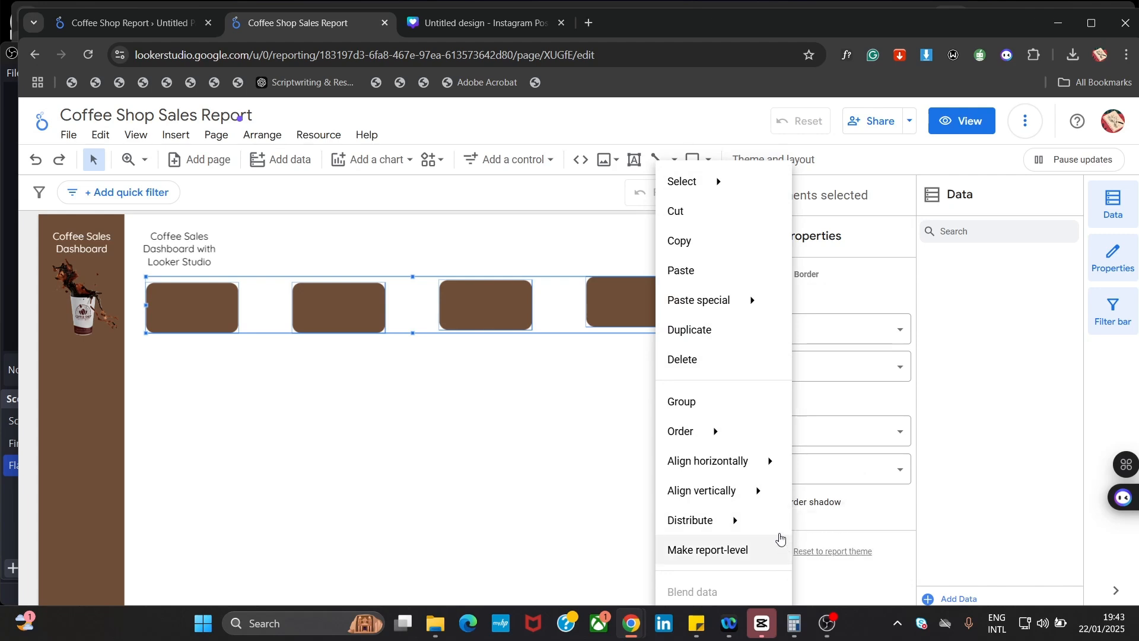
mouse_move(765, 520)
click(817, 557)
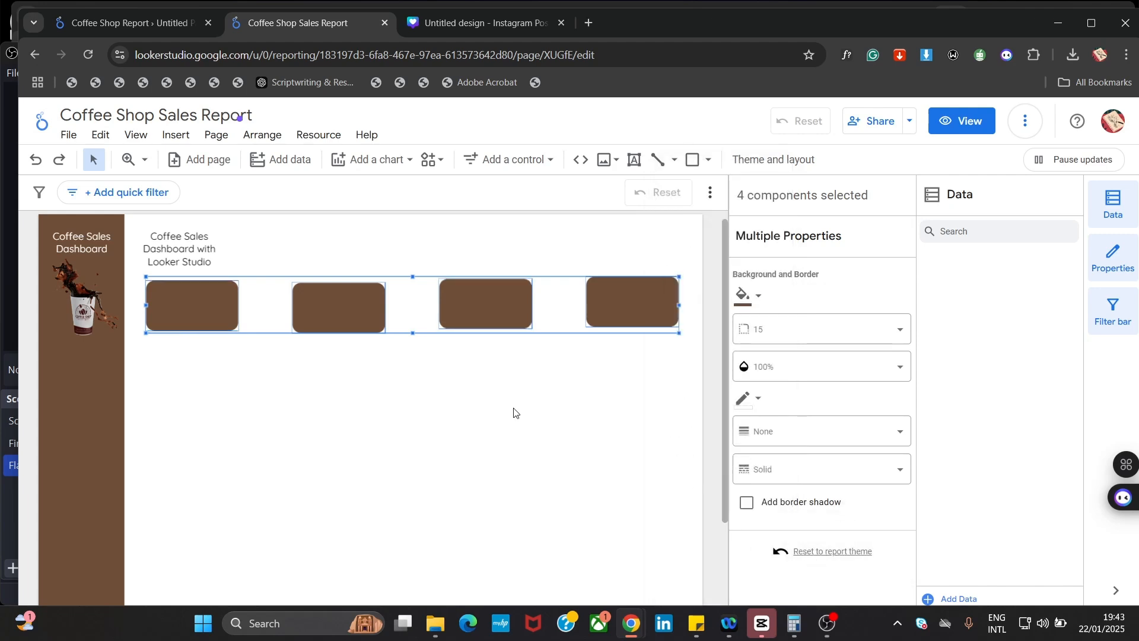
click(495, 418)
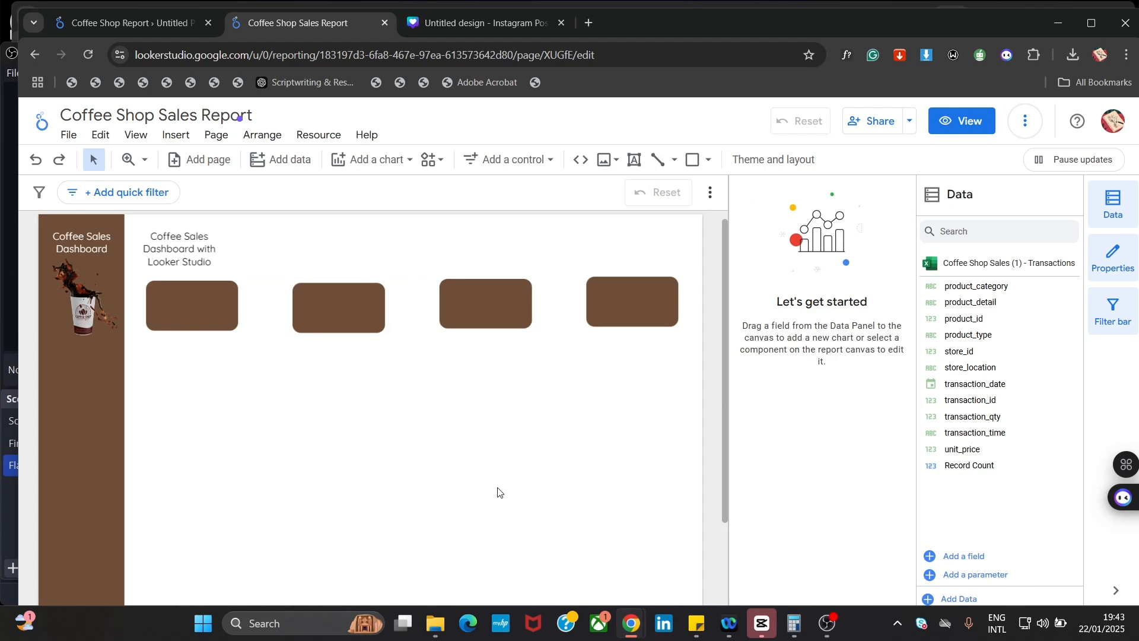
key(ctrl+z)
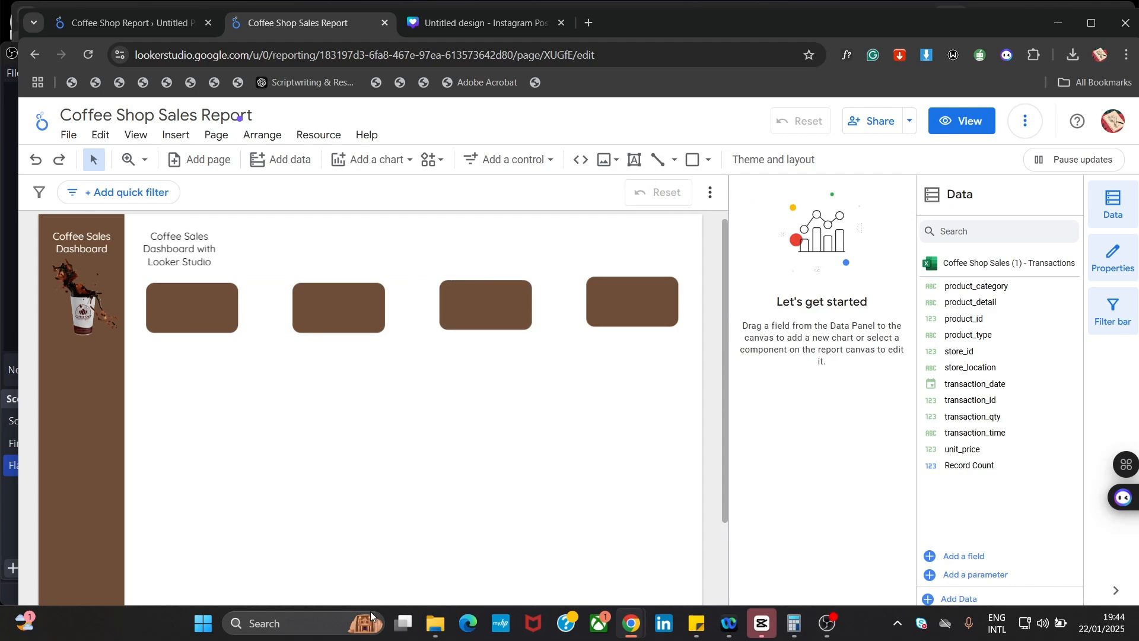
Select all four brown tiles and move them down together to leave more space below the main heading
click(215, 295)
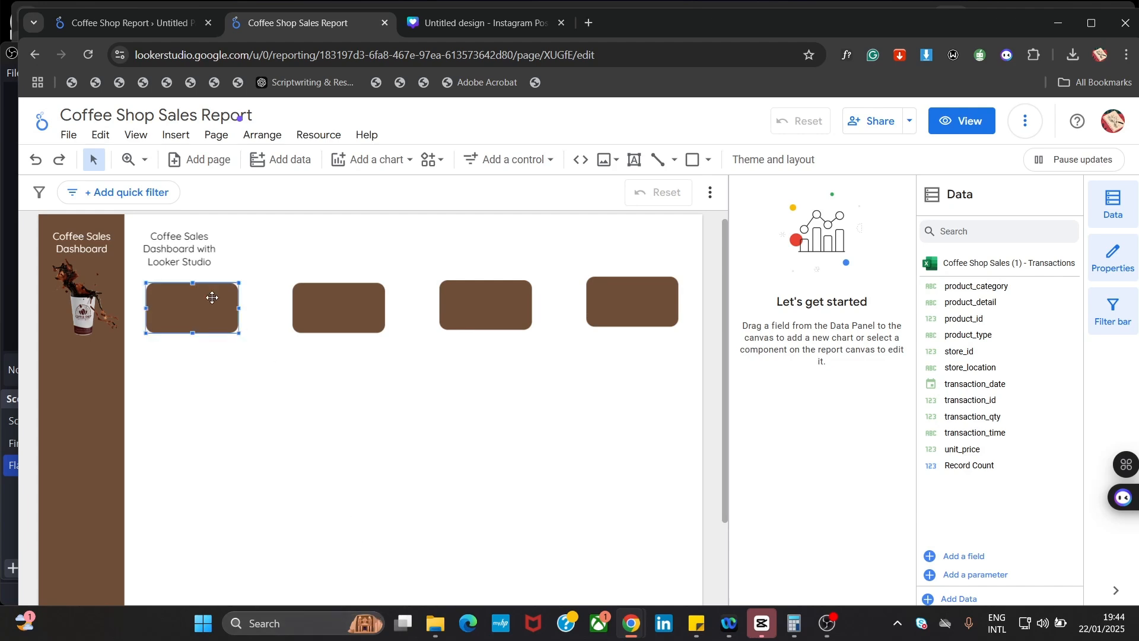
shift+click(316, 308)
shift+click(468, 325)
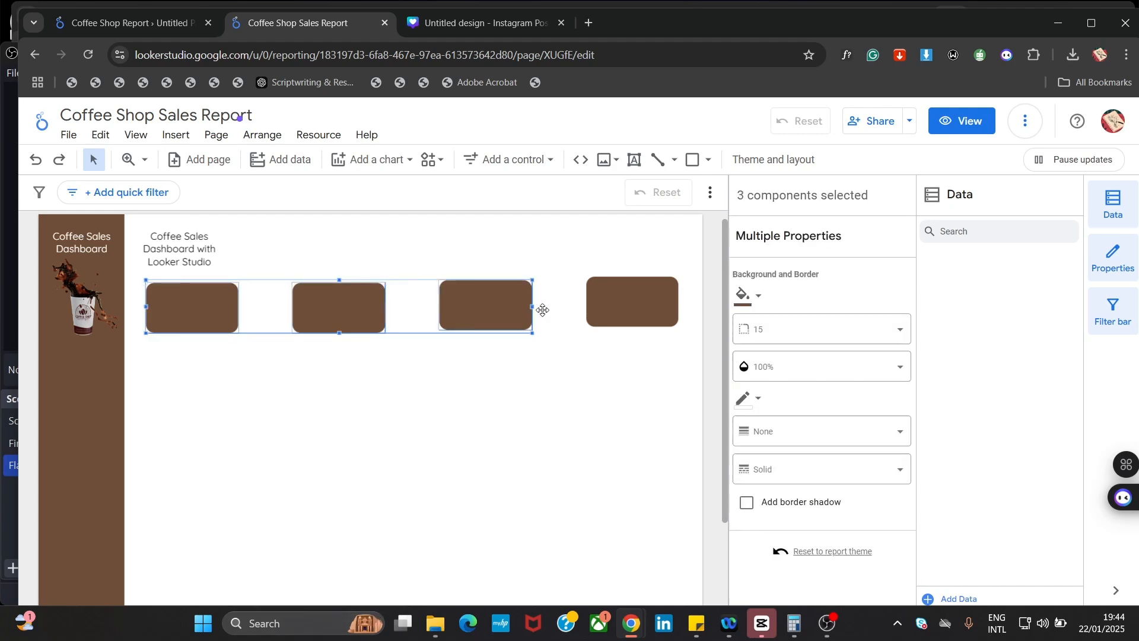
shift+click(618, 315)
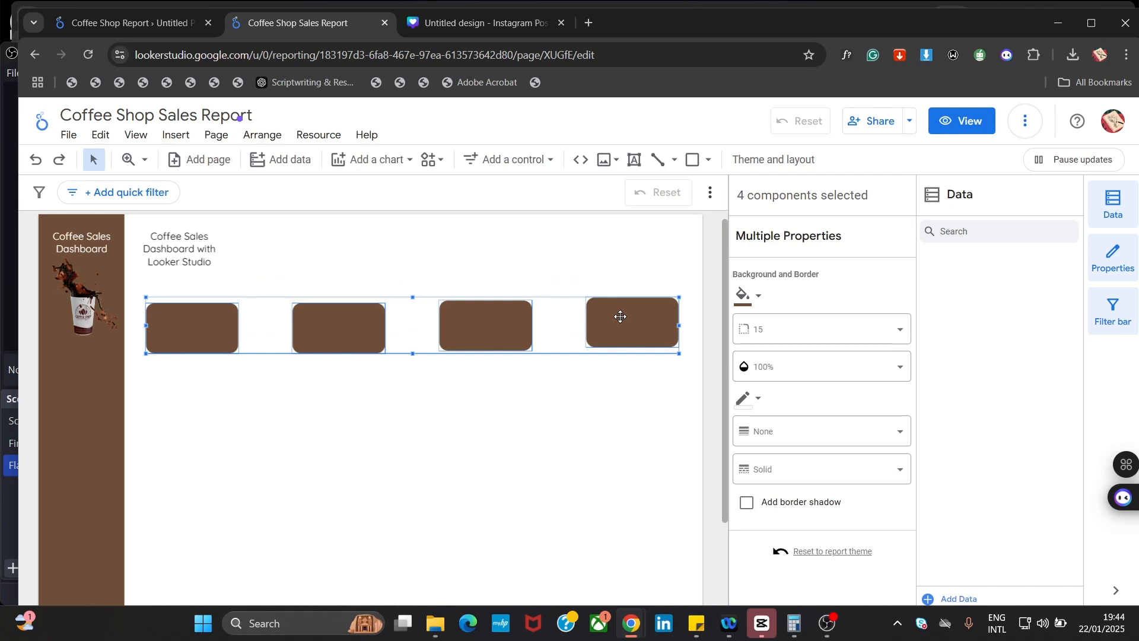
click(451, 529)
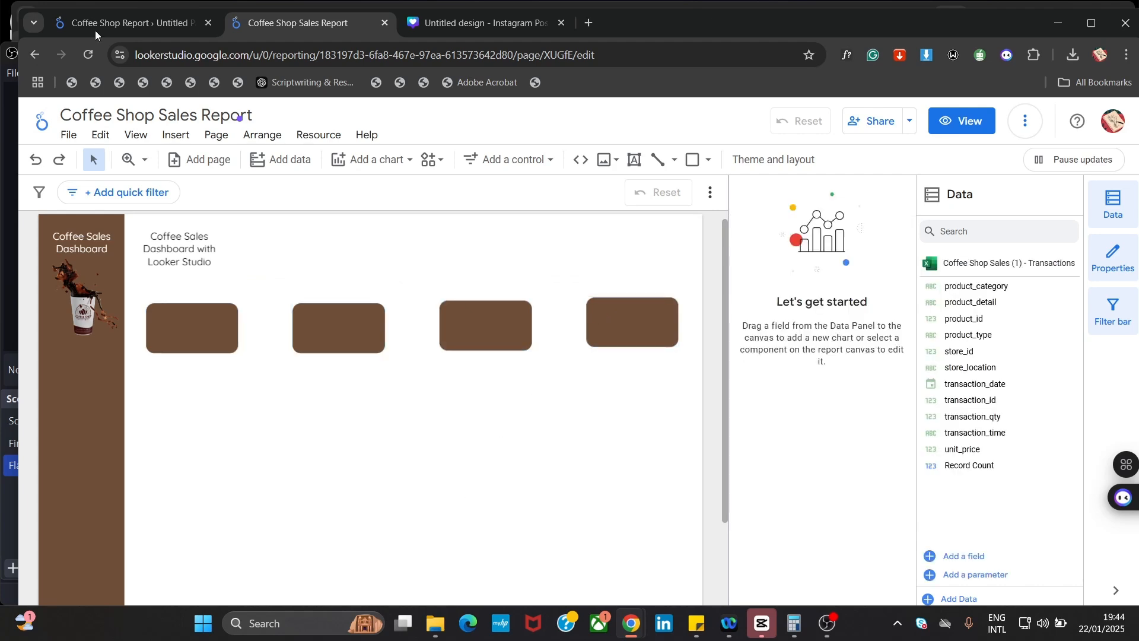
Consult the scorecards on the brown tiles in the Coffee Shop Report
click(68, 135)
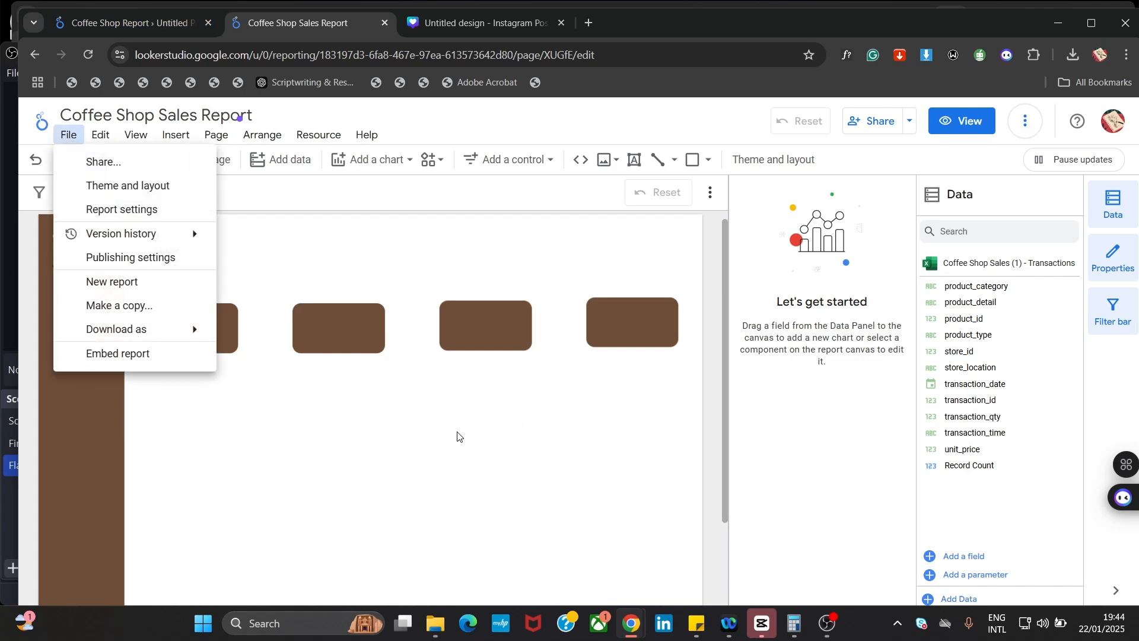
click(348, 248)
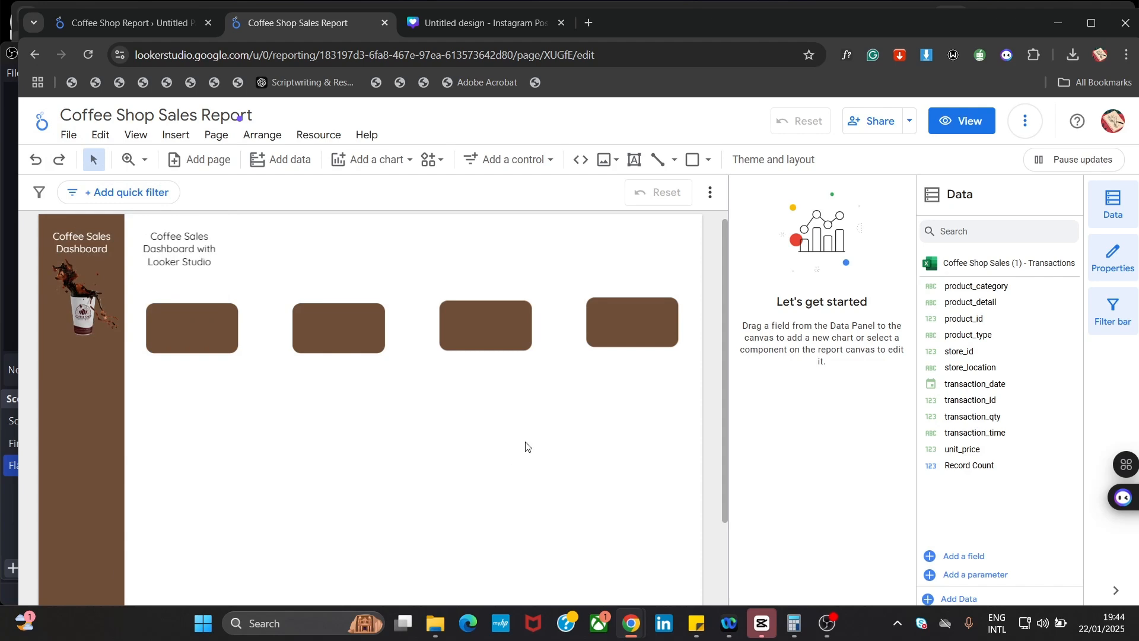
click(160, 30)
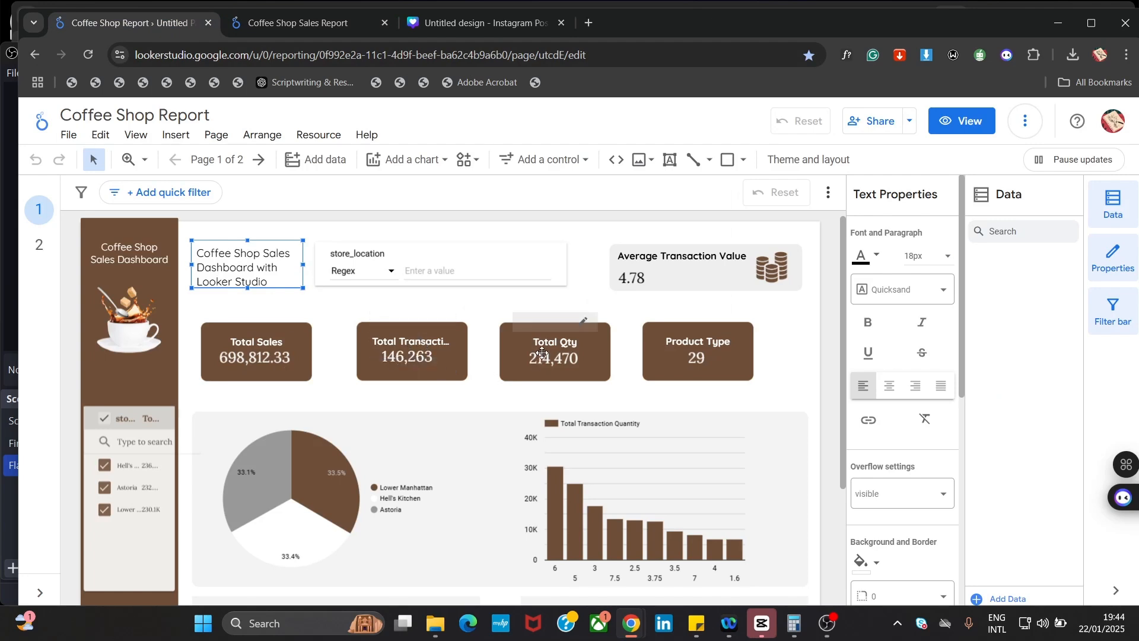
In the Coffee Shop Sales Report, start a calculated field named Total Sales with the field ID total_sales
click(285, 10)
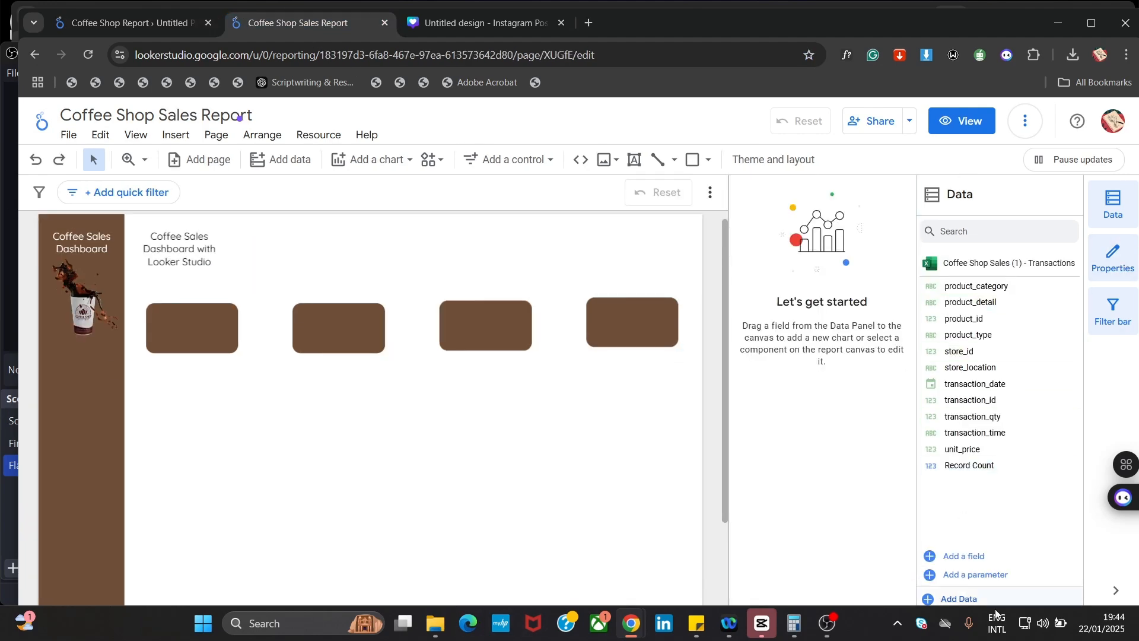
click(986, 558)
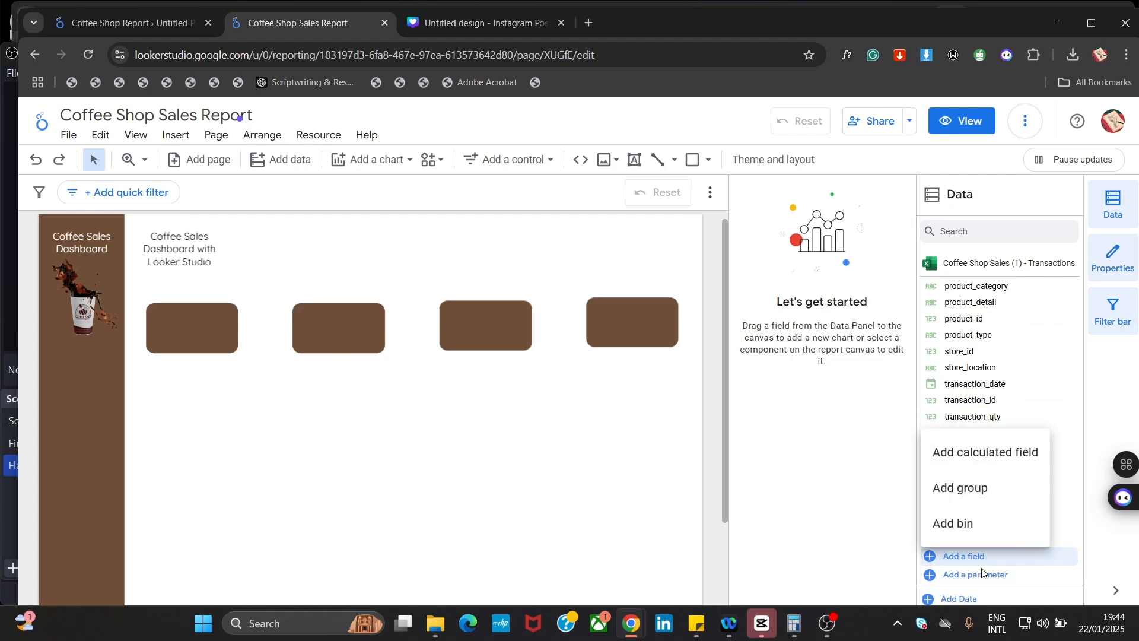
click(991, 457)
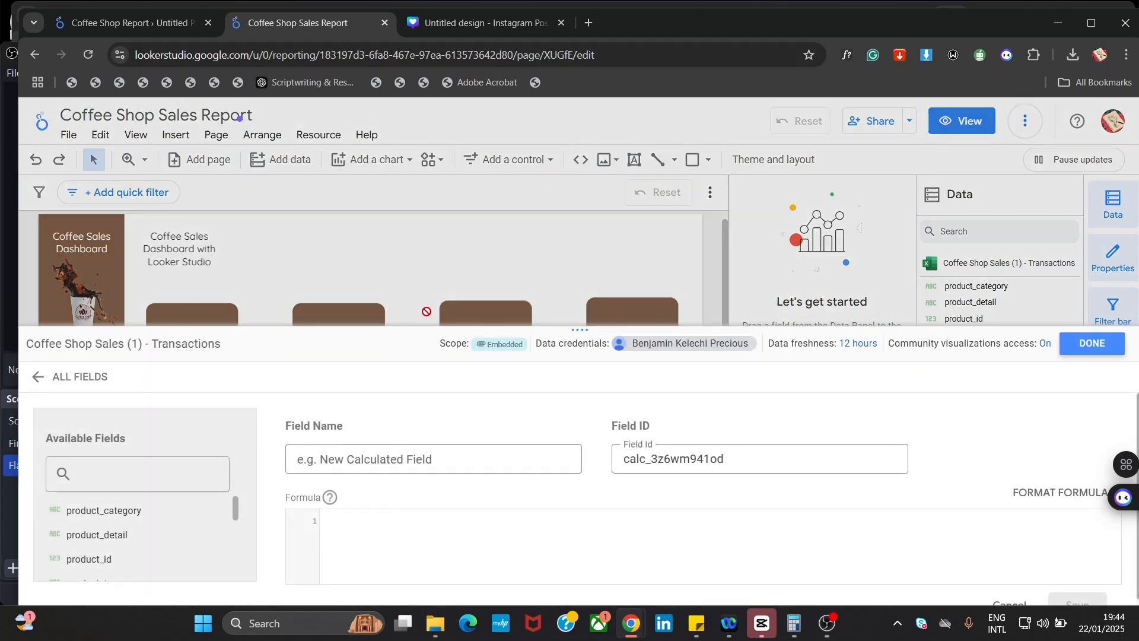
click(428, 457)
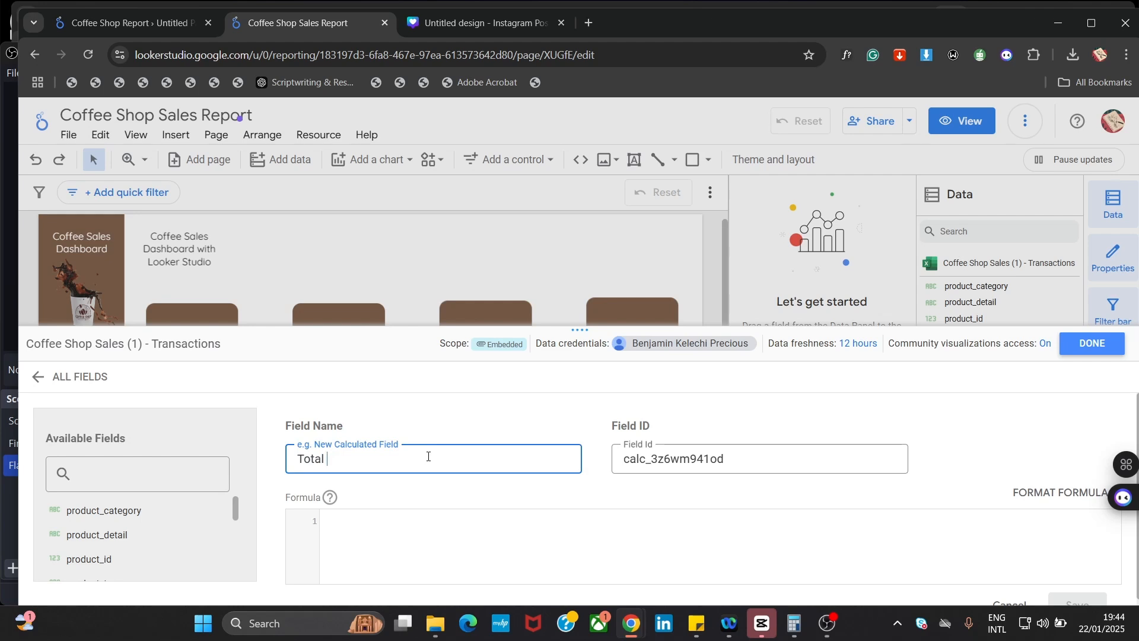
text(Total Sales)
scroll(640, 485, down, 1)
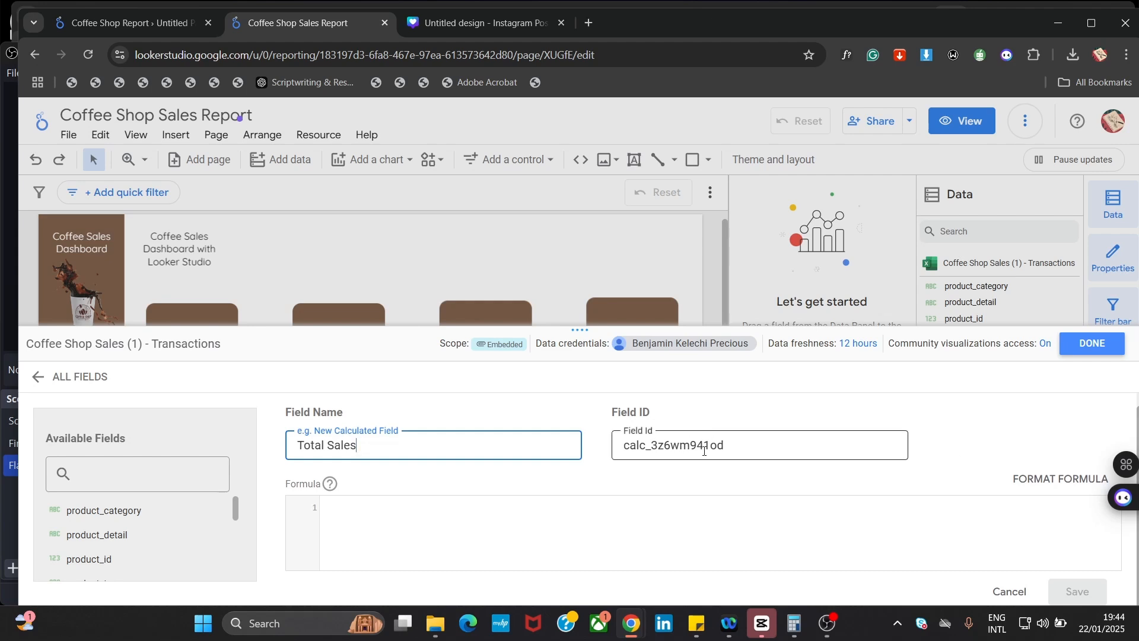
click(667, 442)
key(ctrl+a)
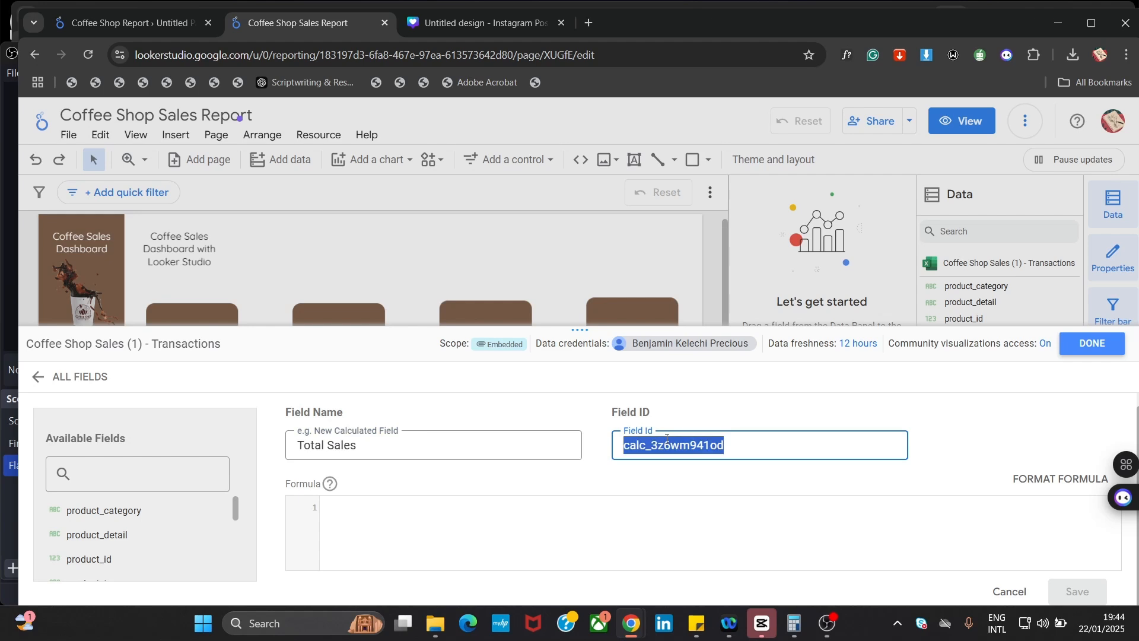
text(total_sales)
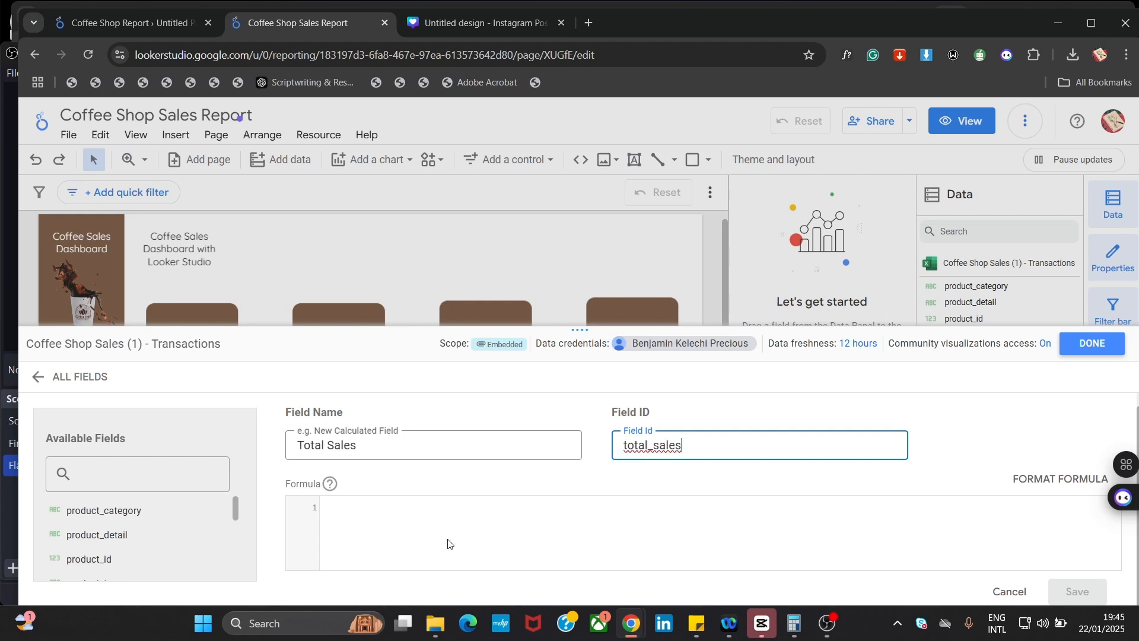
Define the Total Sales field with the formula SUM(unit_price * transaction_qty), then save it and close the field editor
click(400, 509)
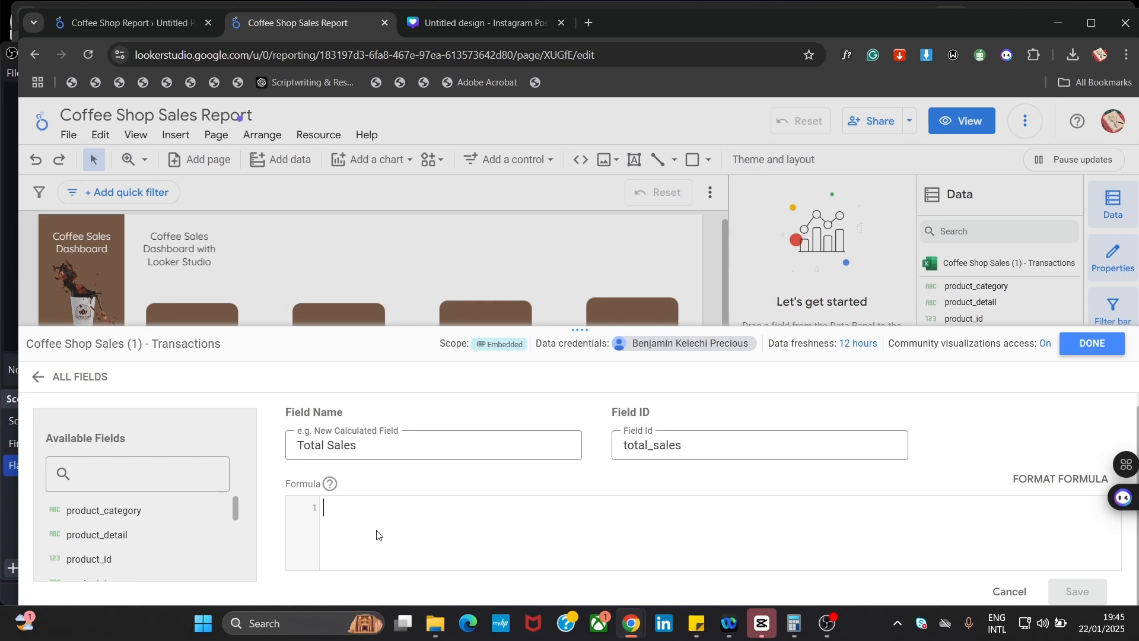
text(SU,)
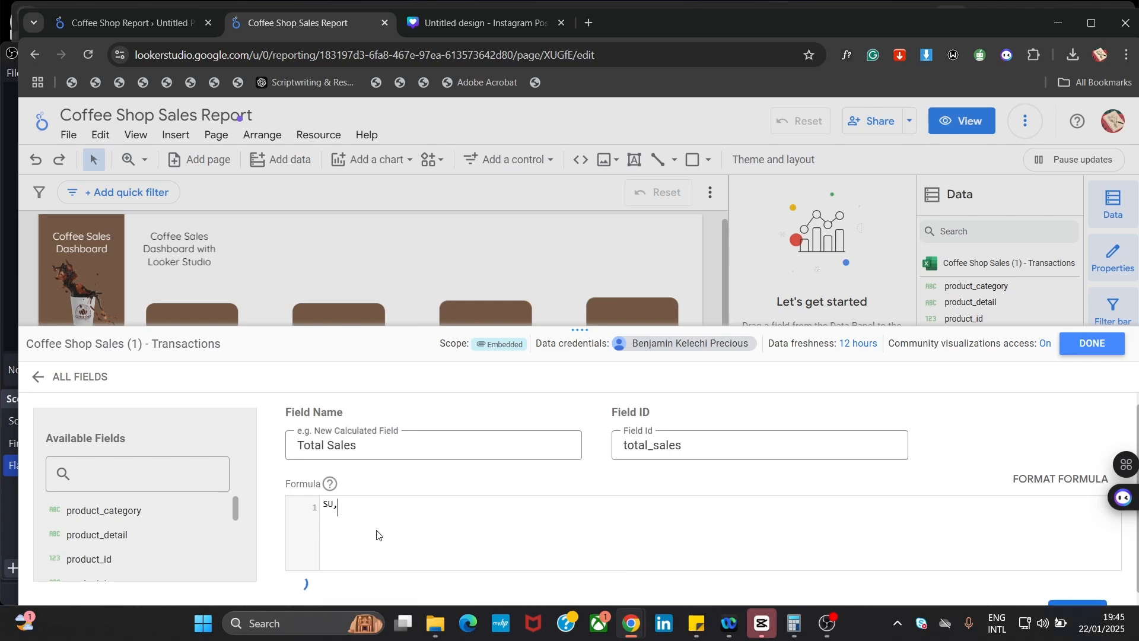
text(()
key(BackSpace)
key(BackSpace)
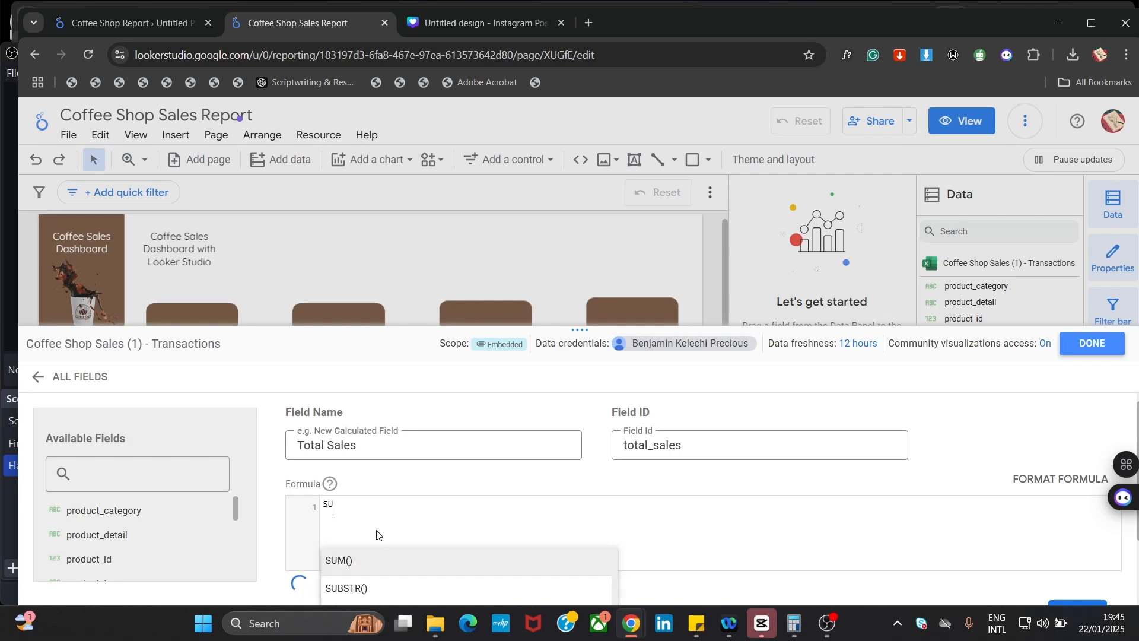
text(M)
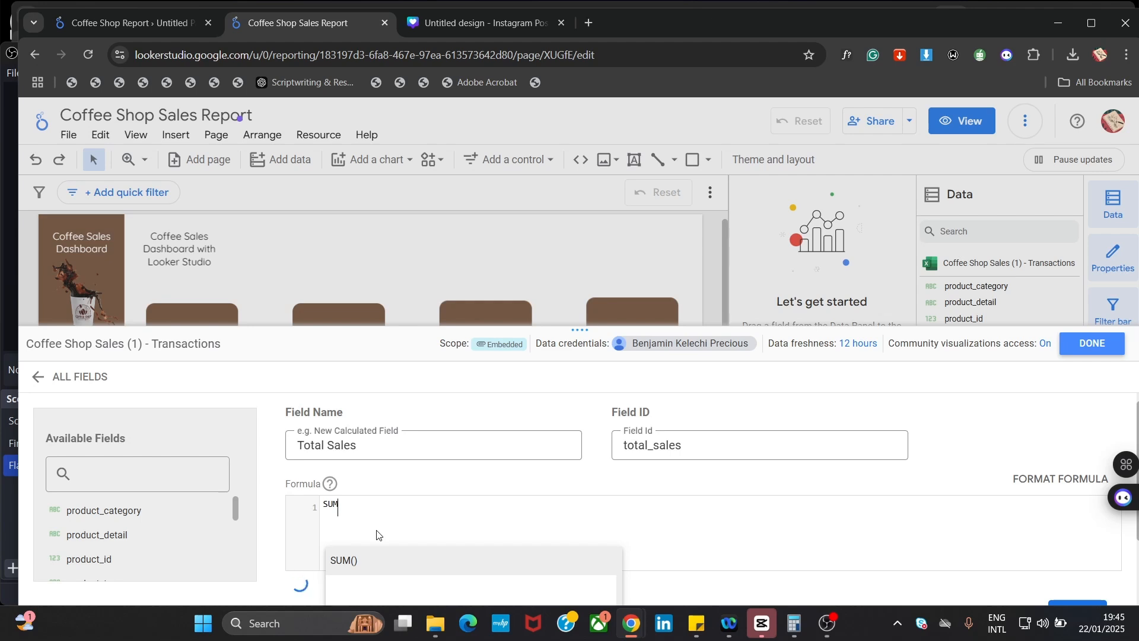
text(()
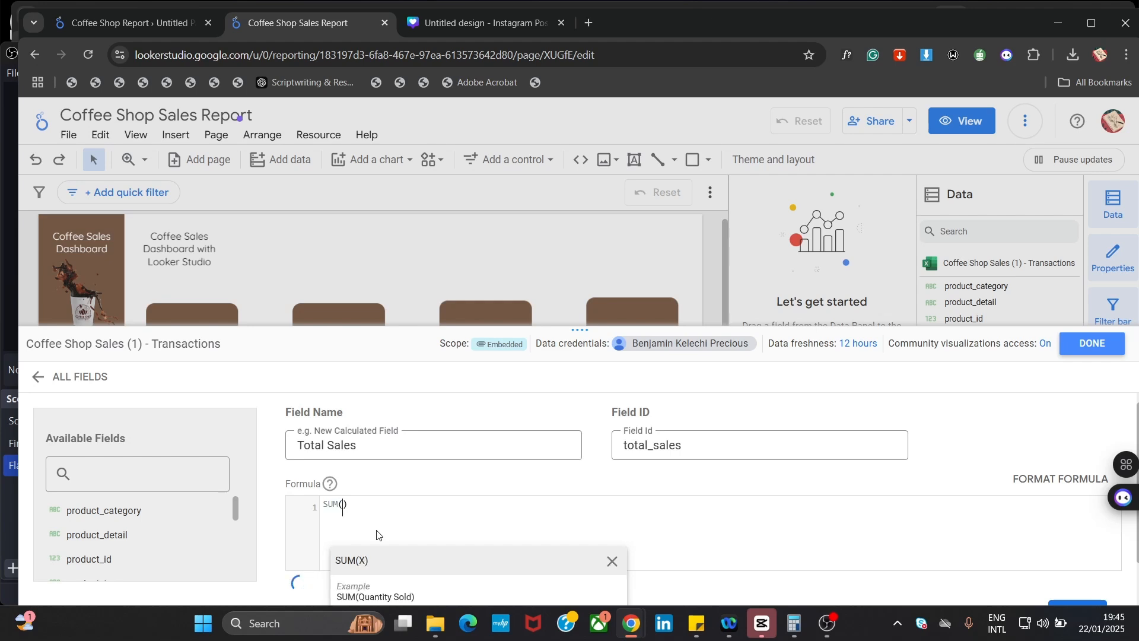
key(Num_Lock)
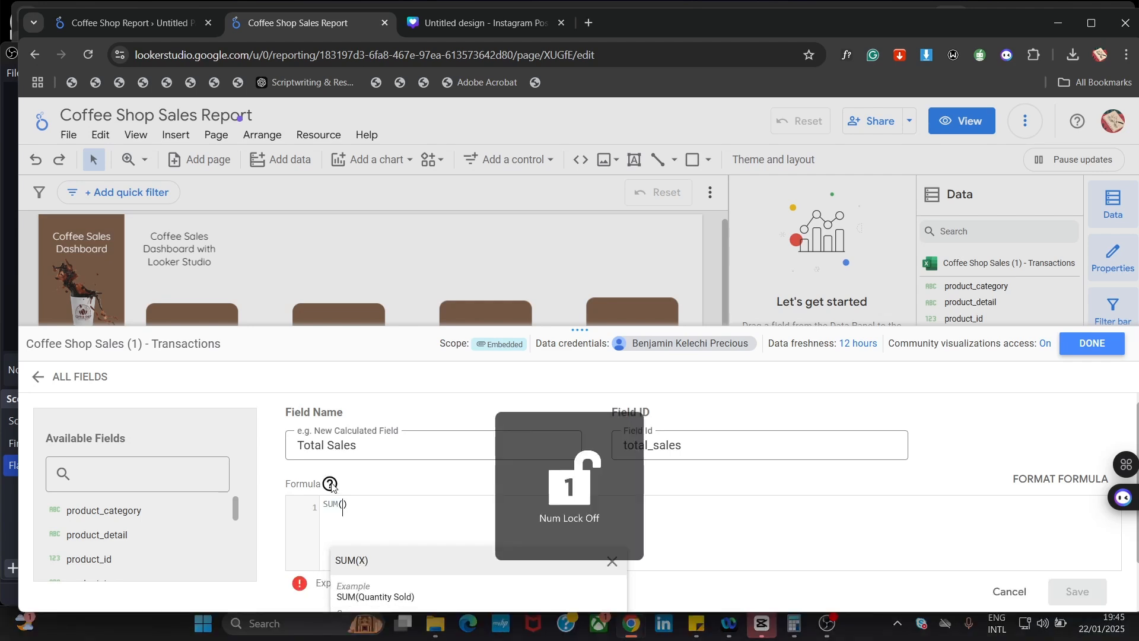
drag(235, 508, 245, 544)
scroll(244, 544, down, 3)
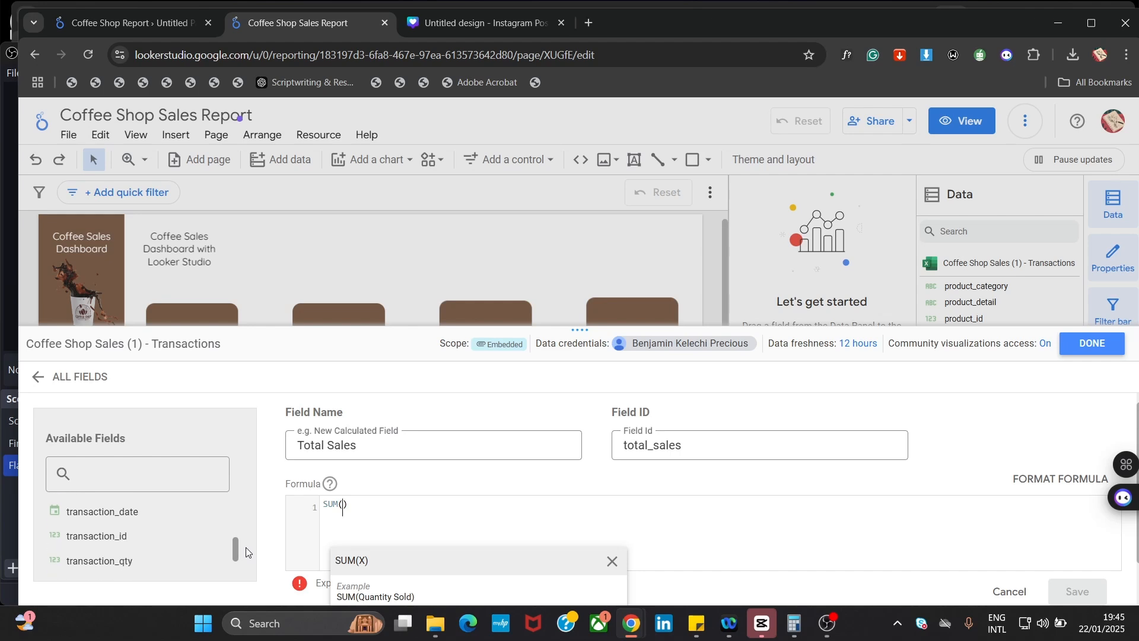
click(150, 558)
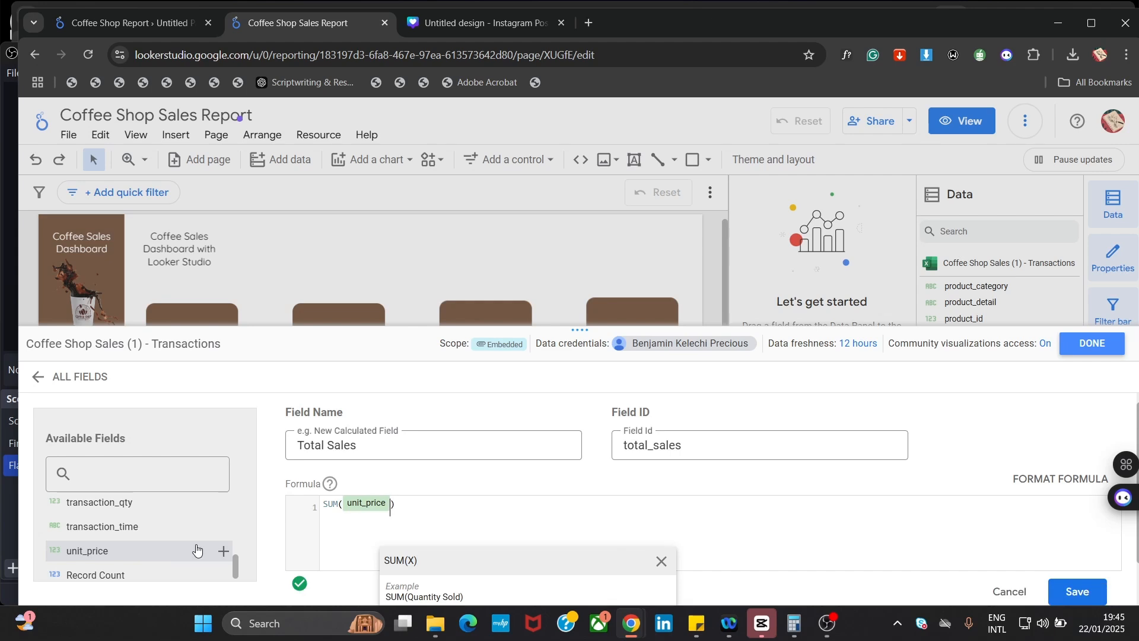
text(*)
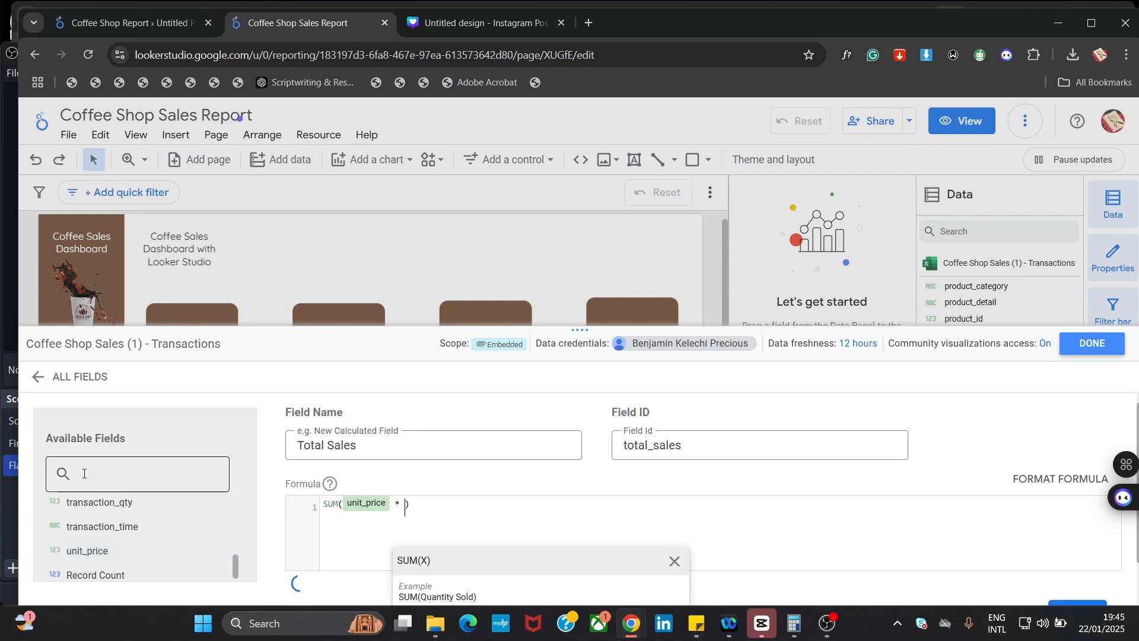
click(123, 511)
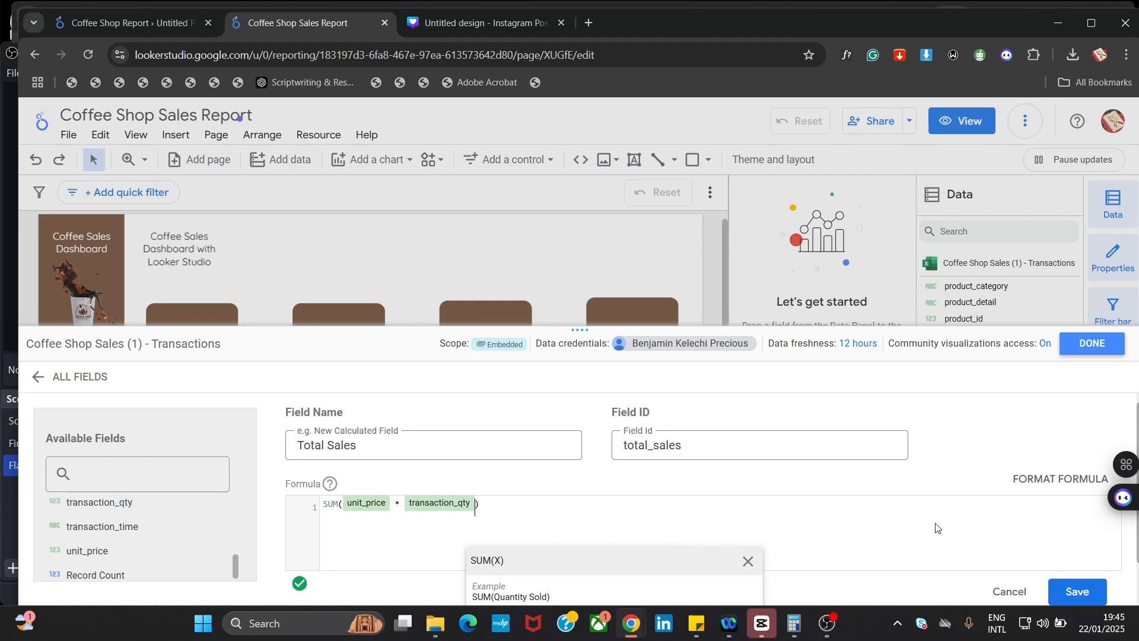
click(1068, 593)
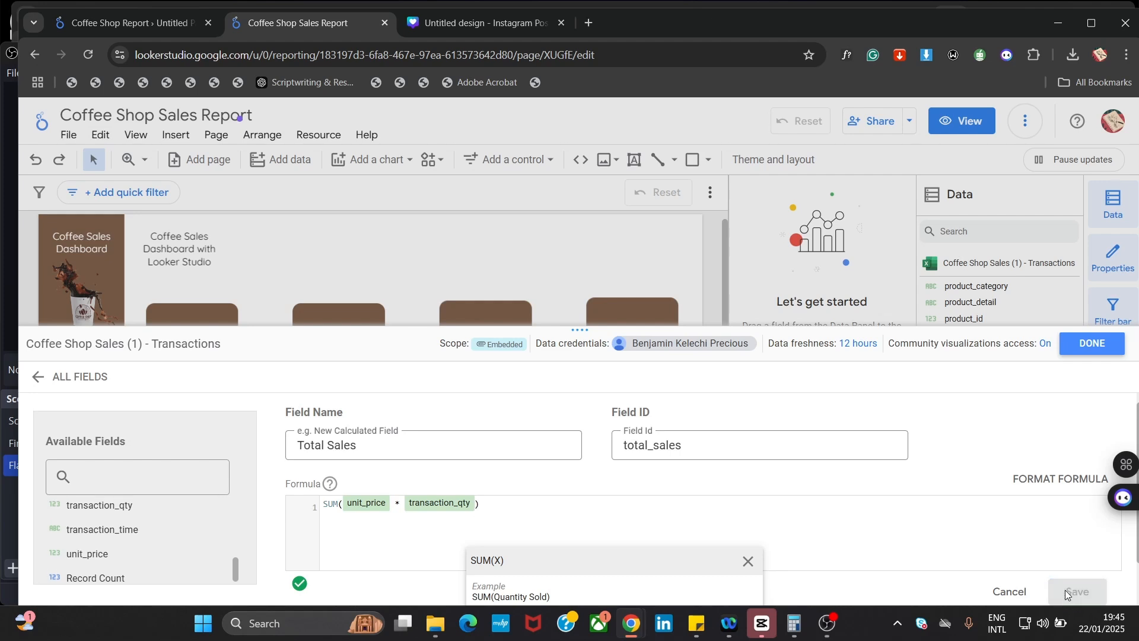
click(1091, 348)
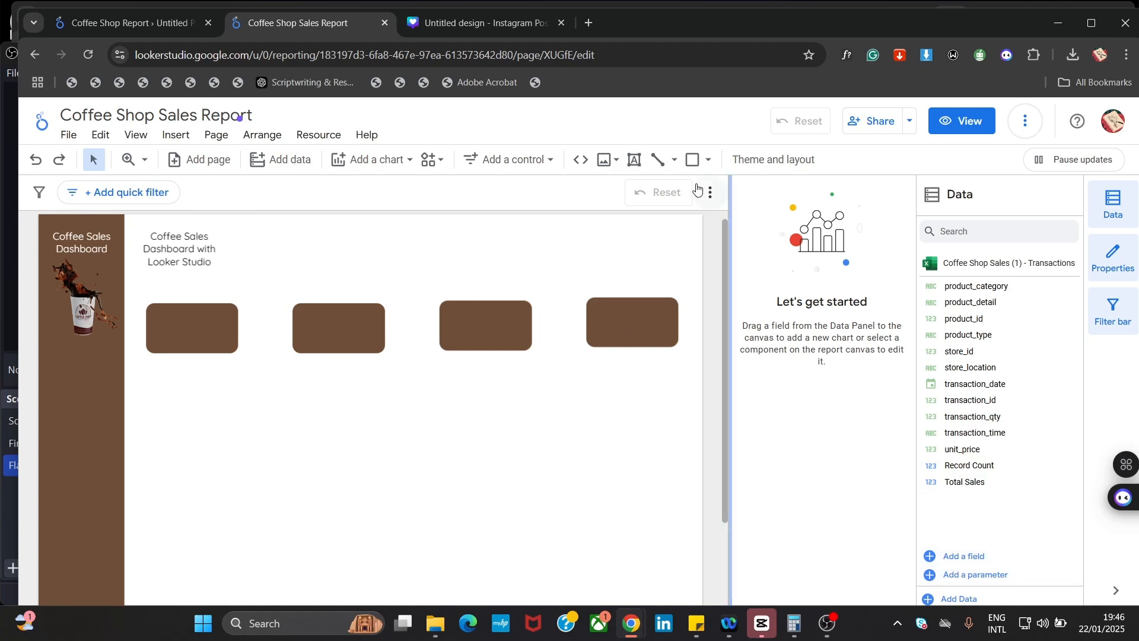
Add a scorecard below the first brown tile with Total Sales as its metric, widen it and move it slightly away from the tile
click(370, 162)
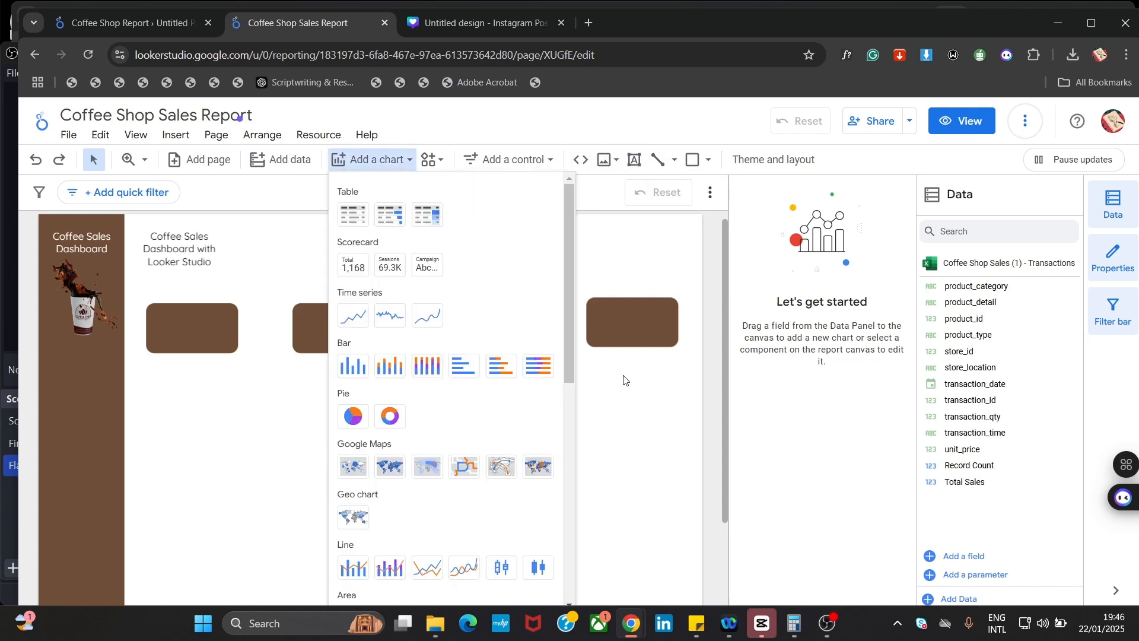
click(349, 268)
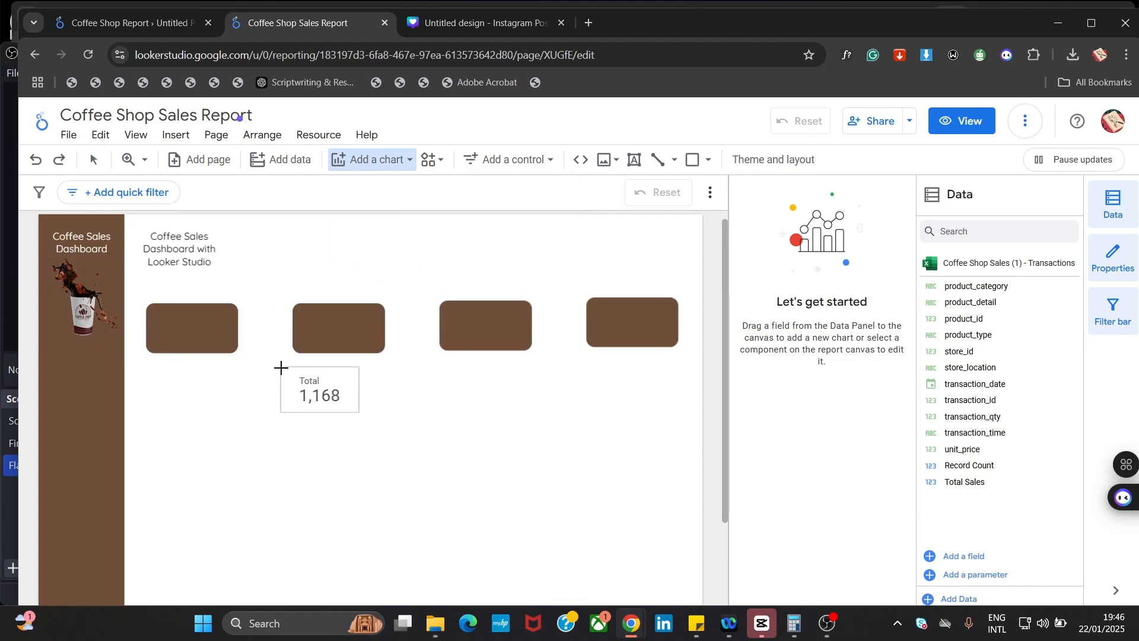
click(157, 359)
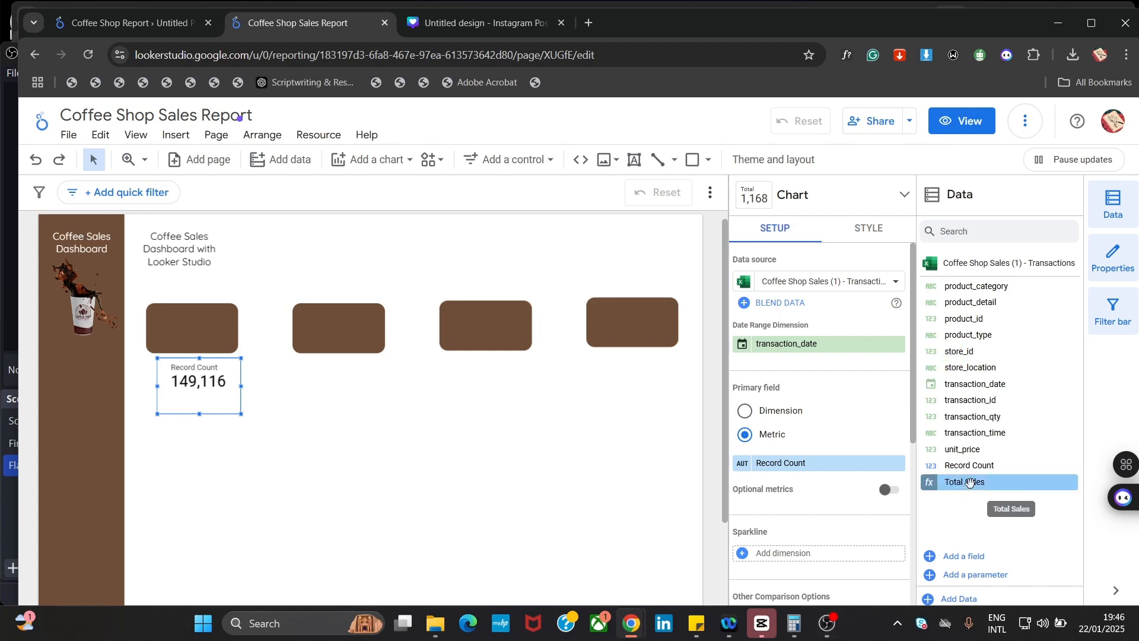
drag(969, 481, 806, 464)
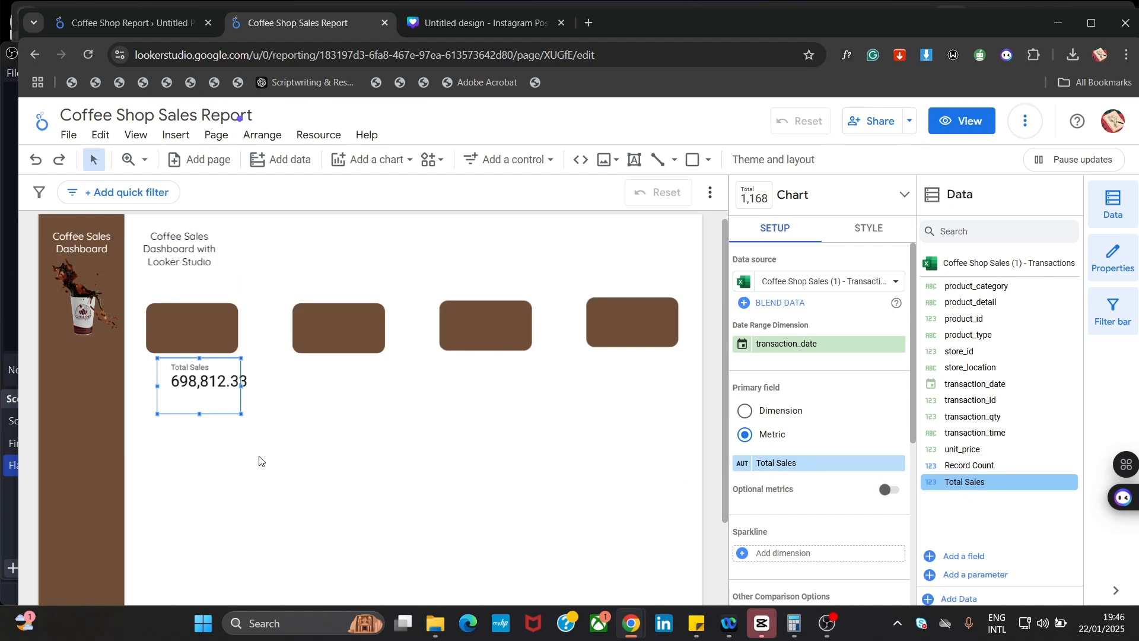
drag(240, 386, 229, 417)
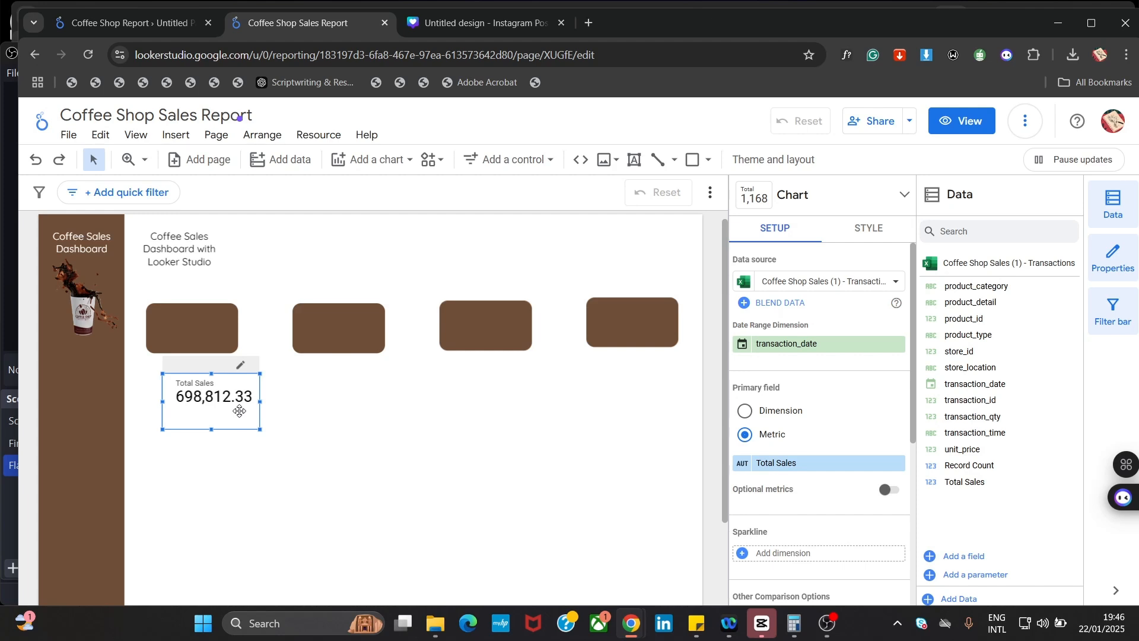
mouse_move(240, 408)
mouse_down()
mouse_move(220, 326)
mouse_move(223, 414)
mouse_move(246, 414)
mouse_up()
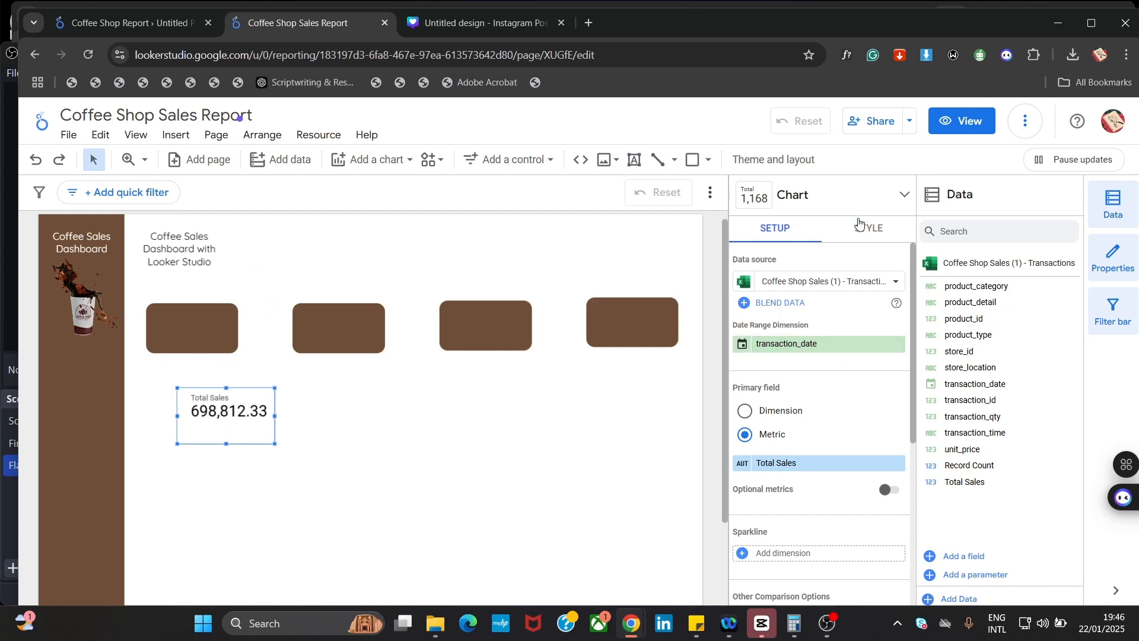
Try decimal precisions of 0, 1, 2 and 3 on the Total Sales scorecard, and settle on 1
click(861, 227)
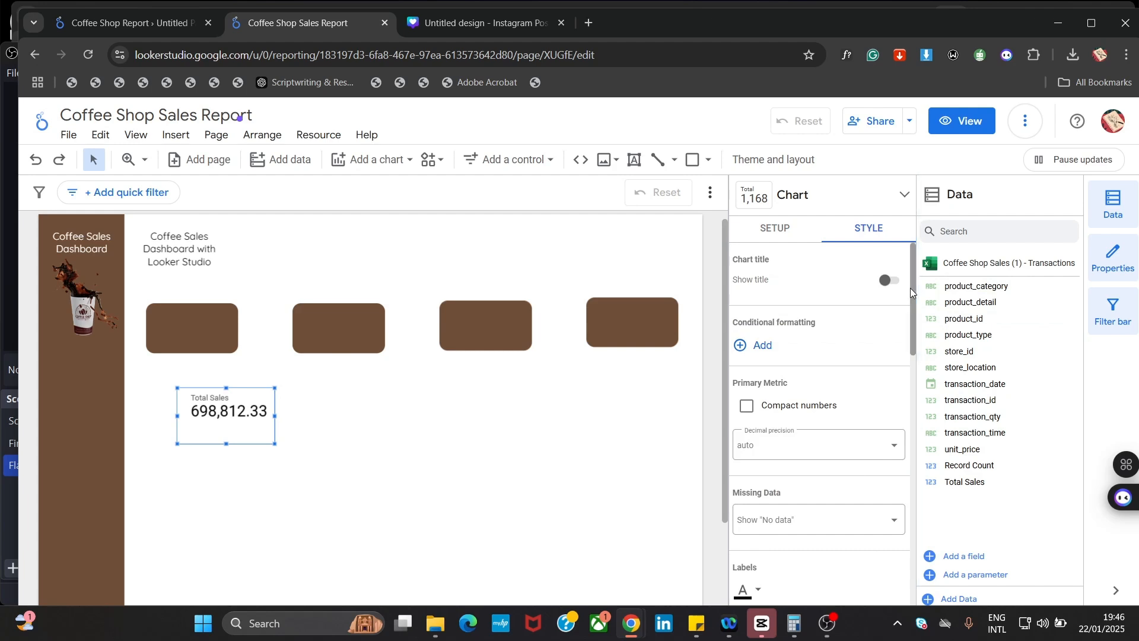
drag(910, 287, 913, 308)
click(874, 382)
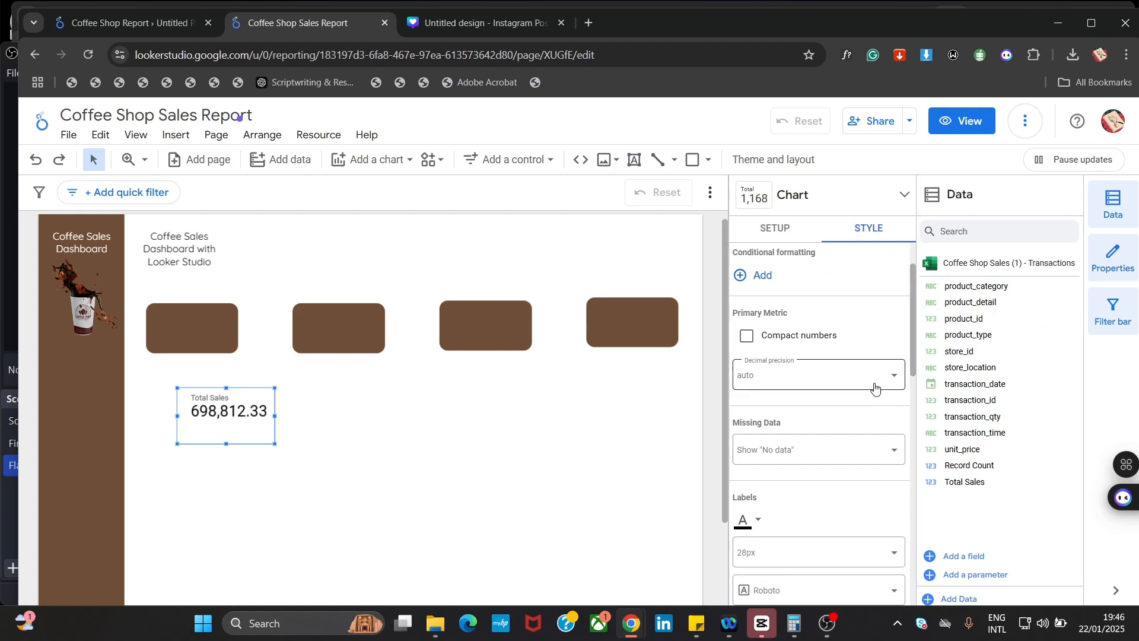
click(803, 454)
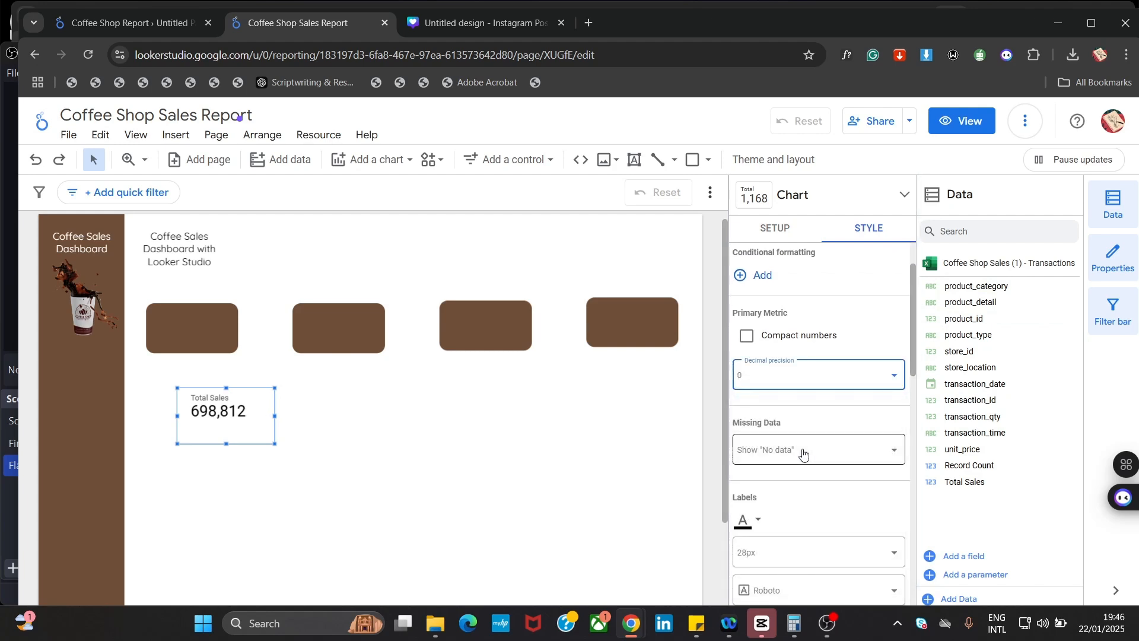
click(855, 384)
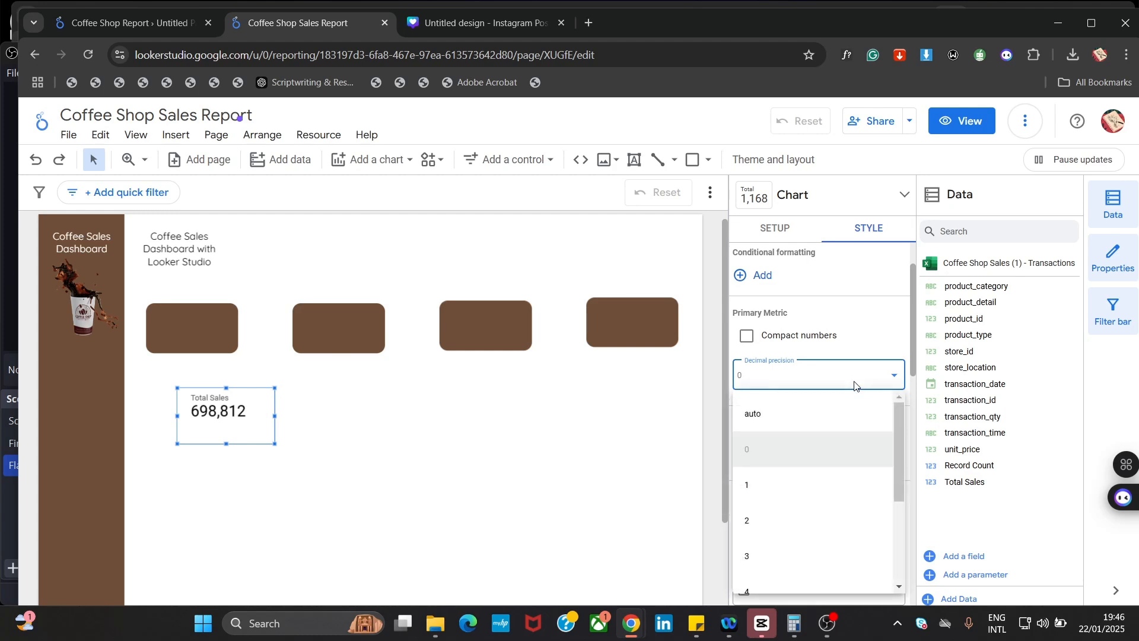
click(803, 490)
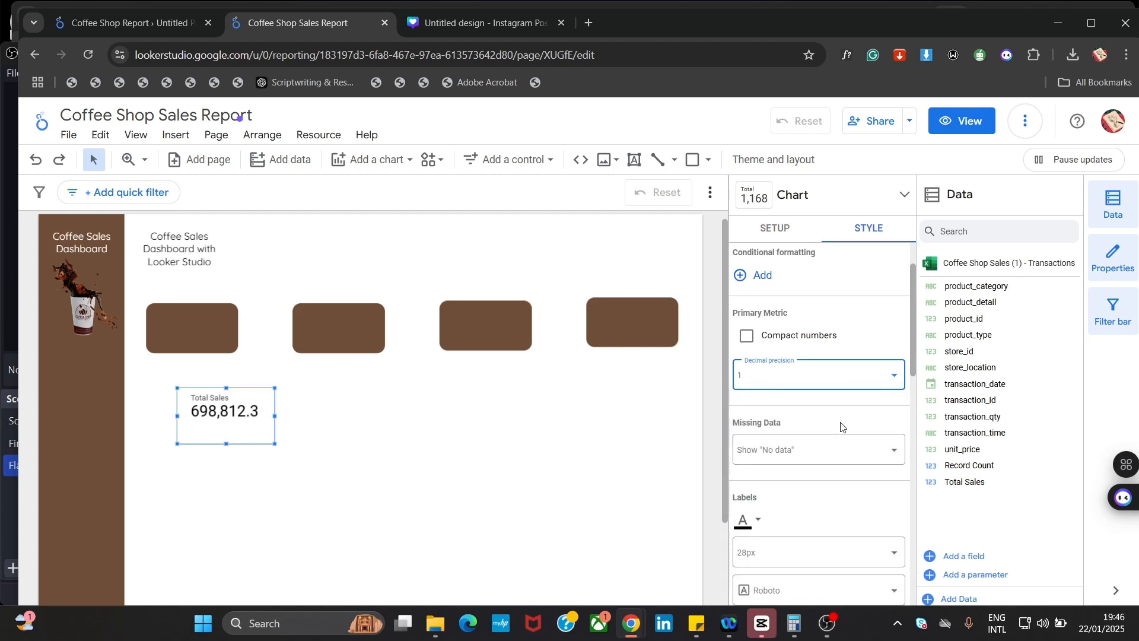
click(852, 375)
click(814, 511)
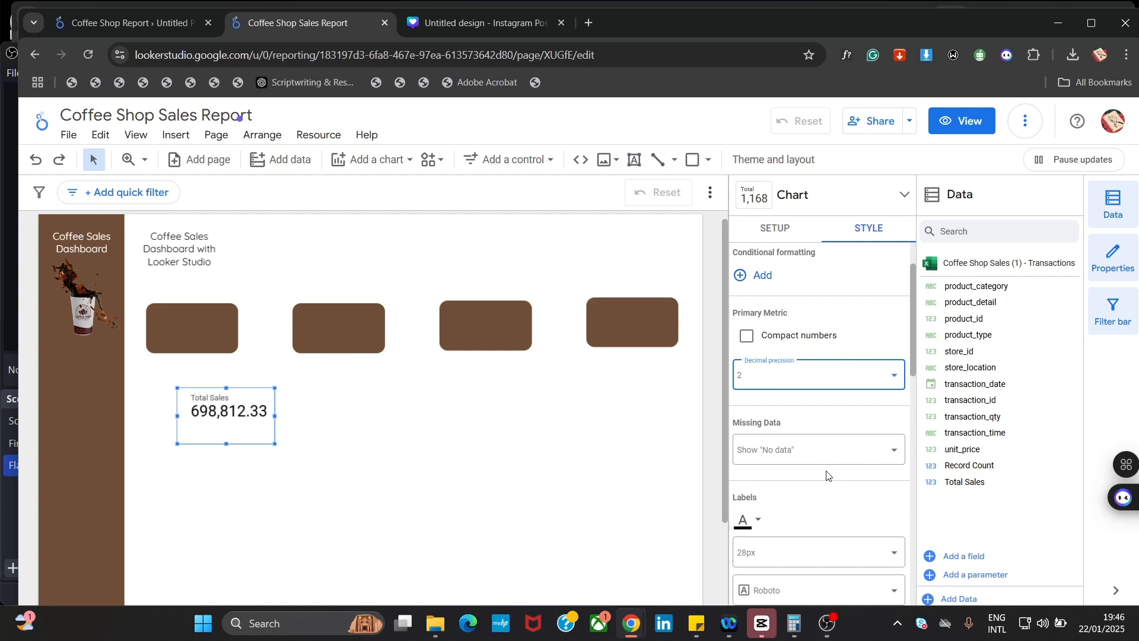
click(840, 391)
click(814, 555)
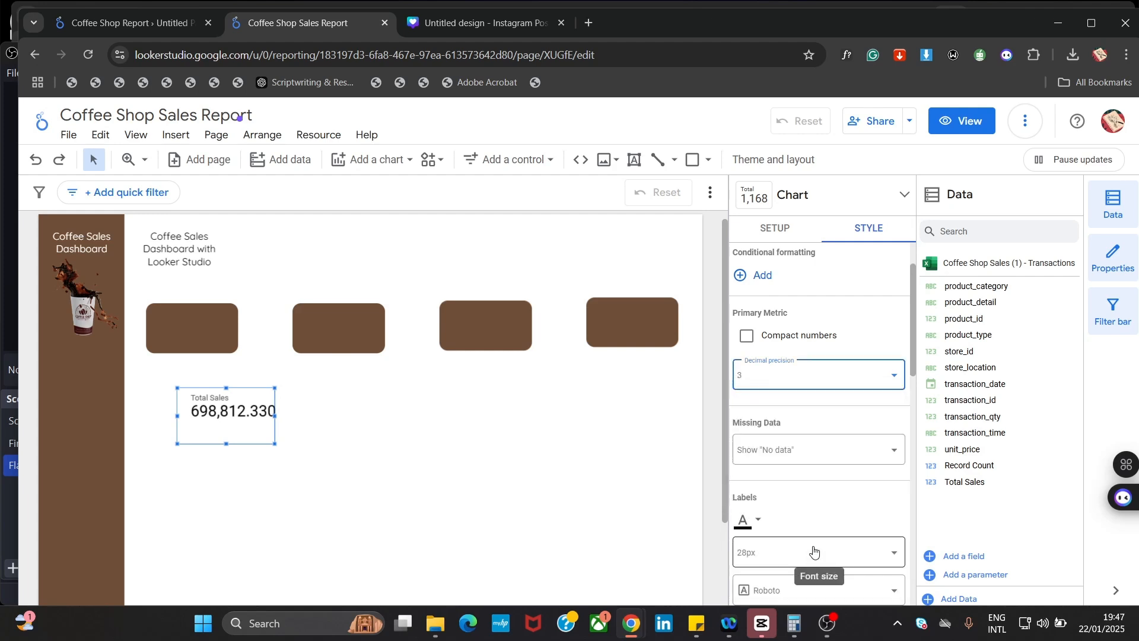
click(832, 393)
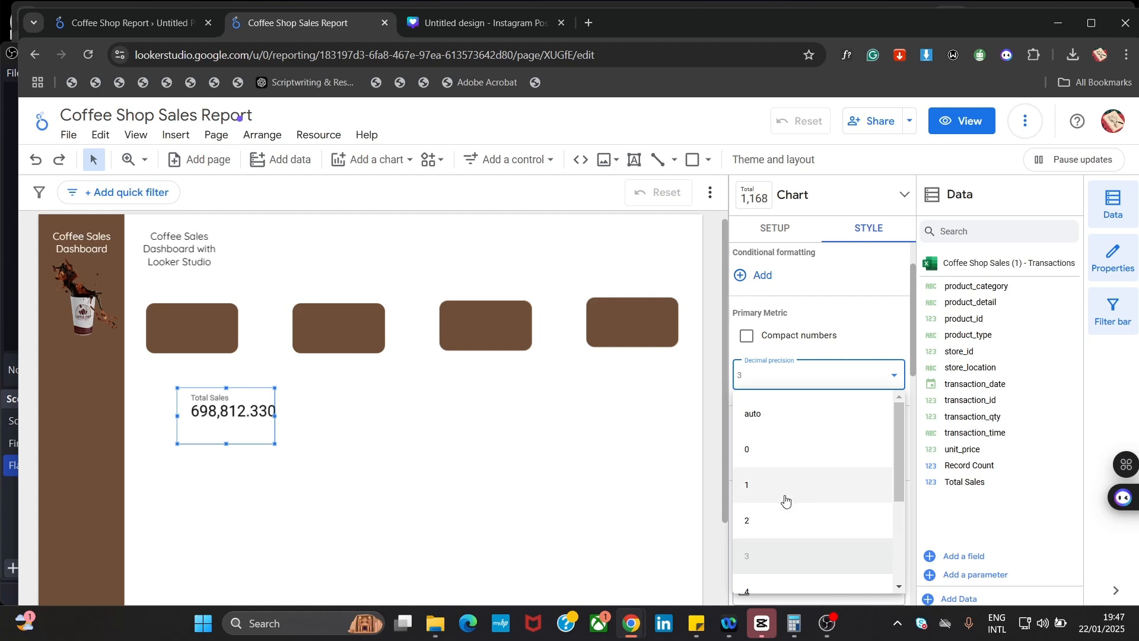
click(786, 493)
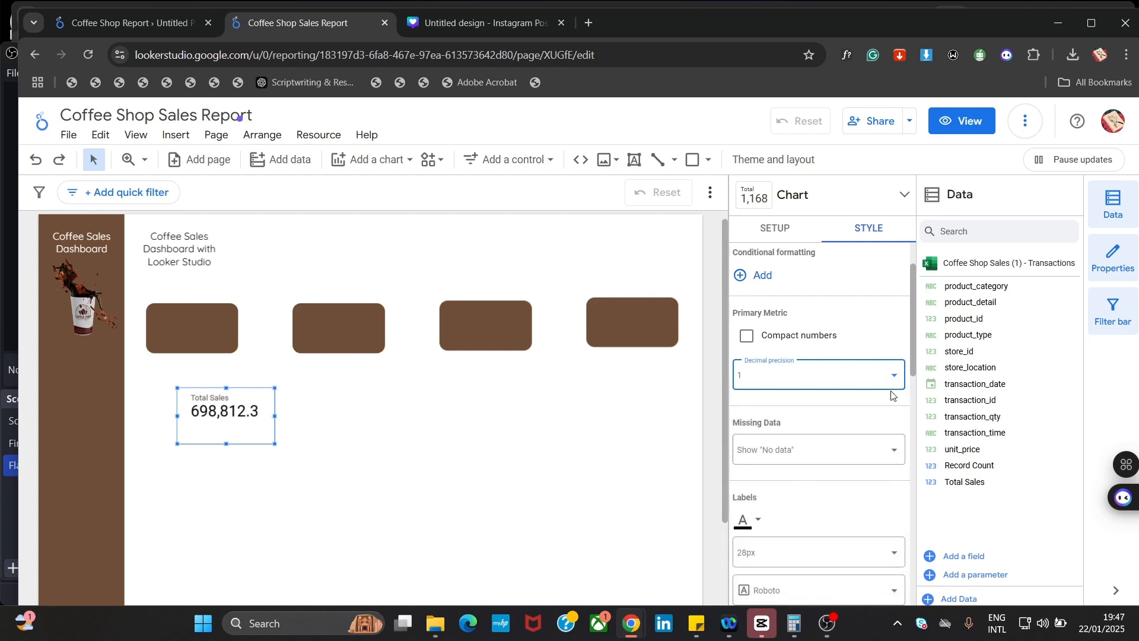
drag(909, 308, 907, 369)
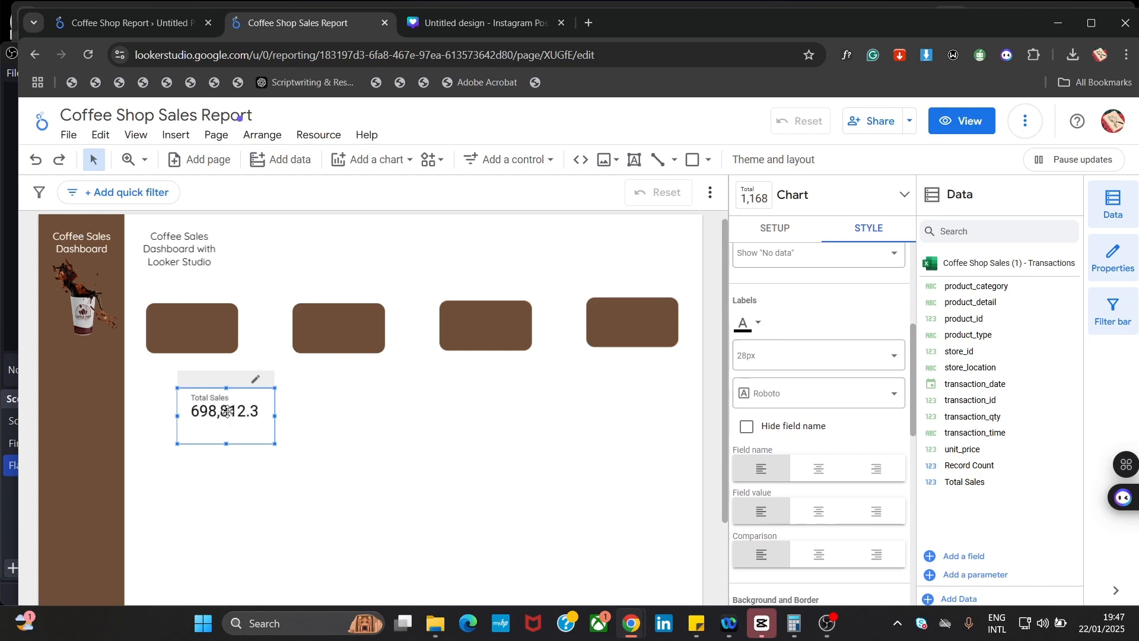
Set the Total Sales scorecard's label font size to 24px and its font to Quicksand
click(770, 356)
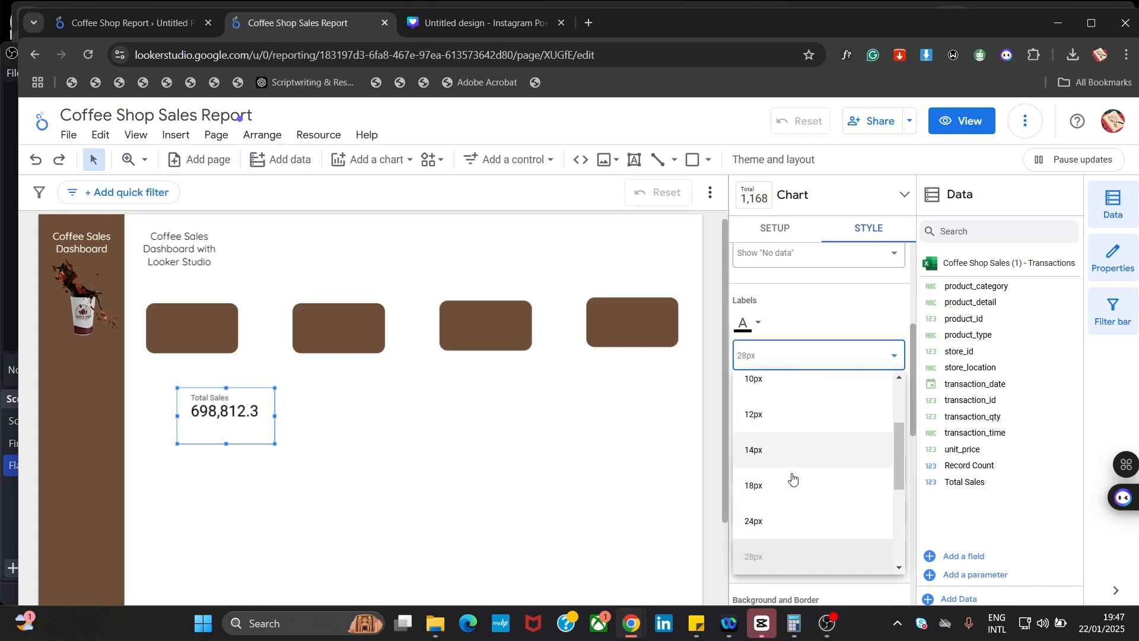
click(780, 518)
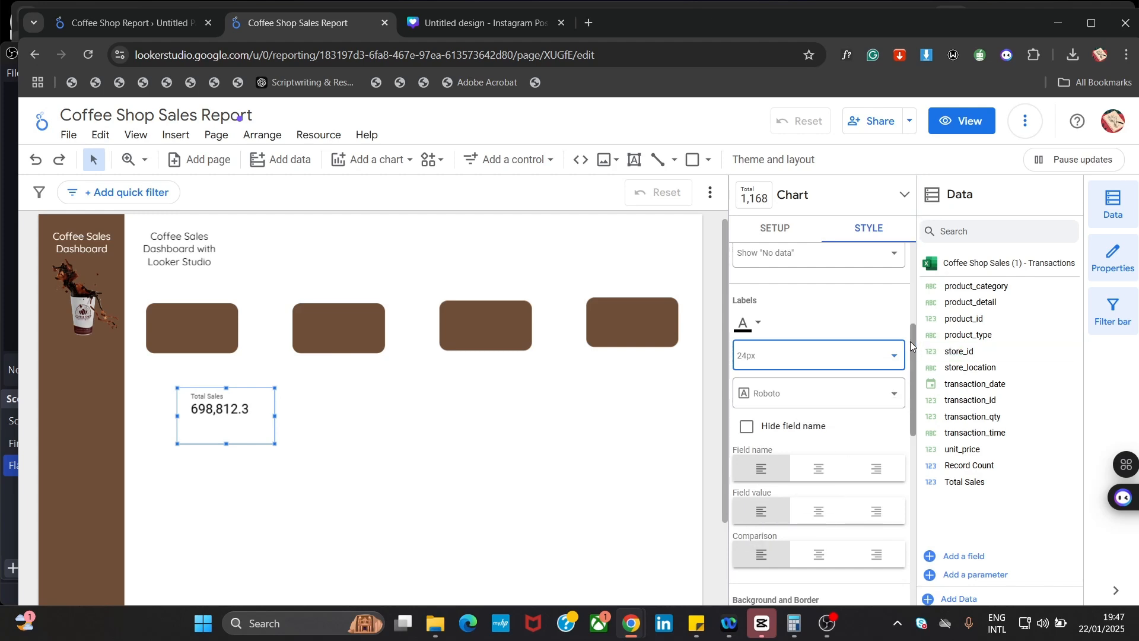
click(868, 396)
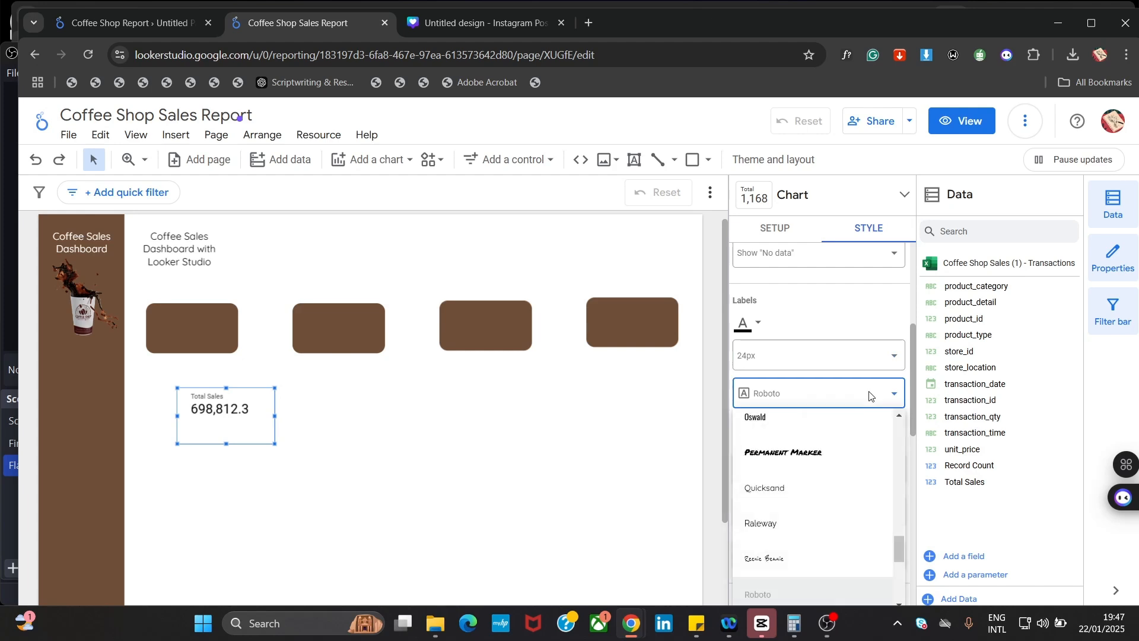
click(825, 500)
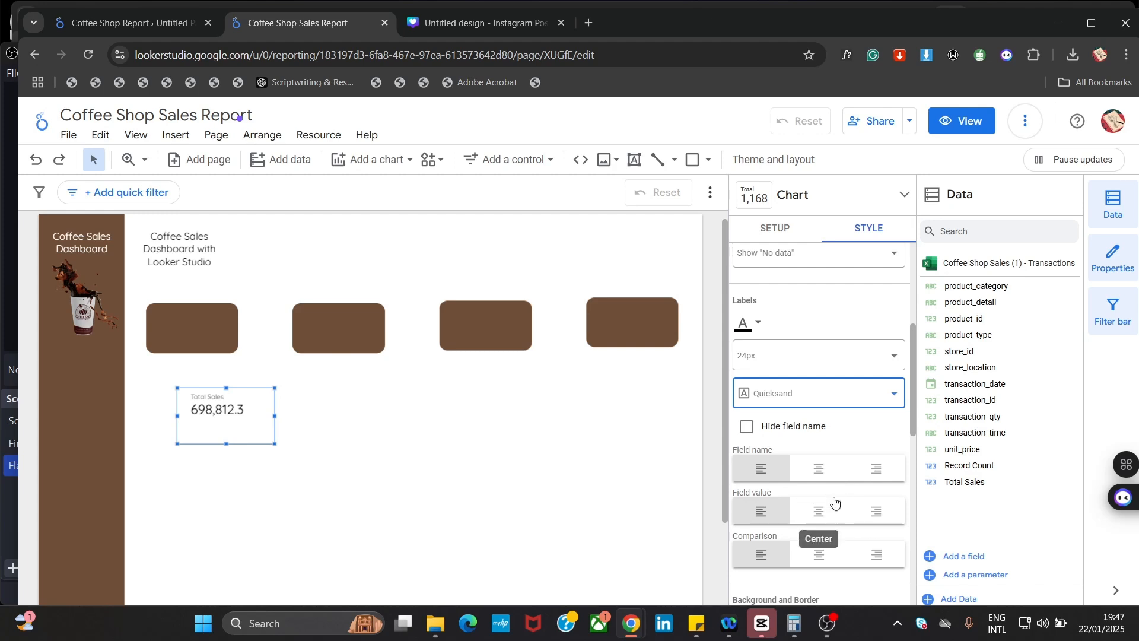
Center the scorecard's field name, field value and comparison text
click(824, 477)
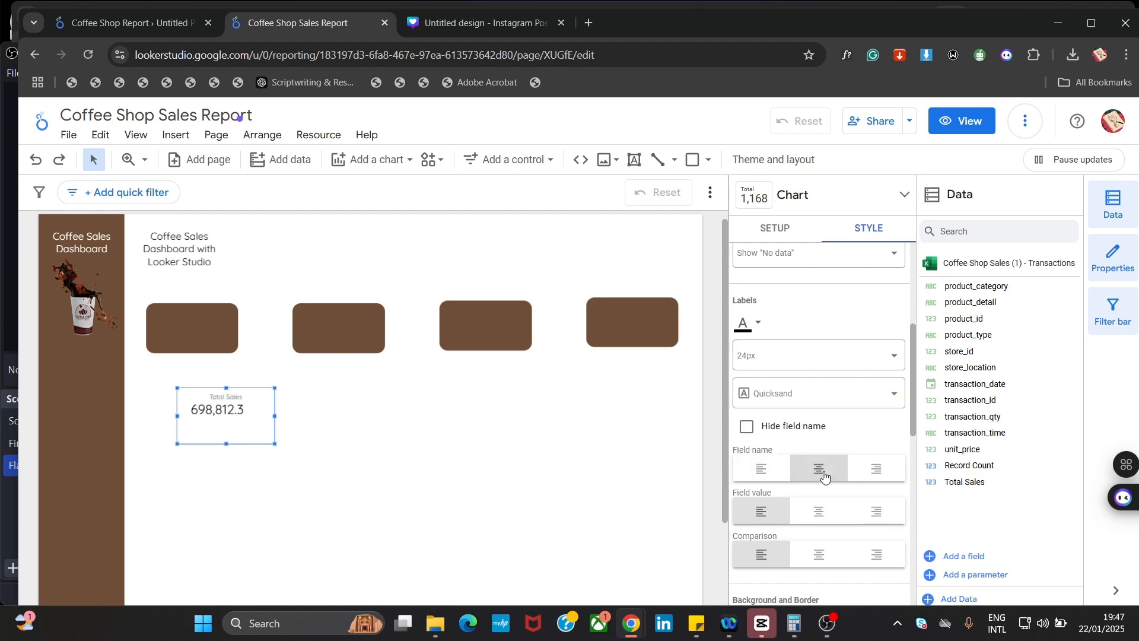
click(819, 511)
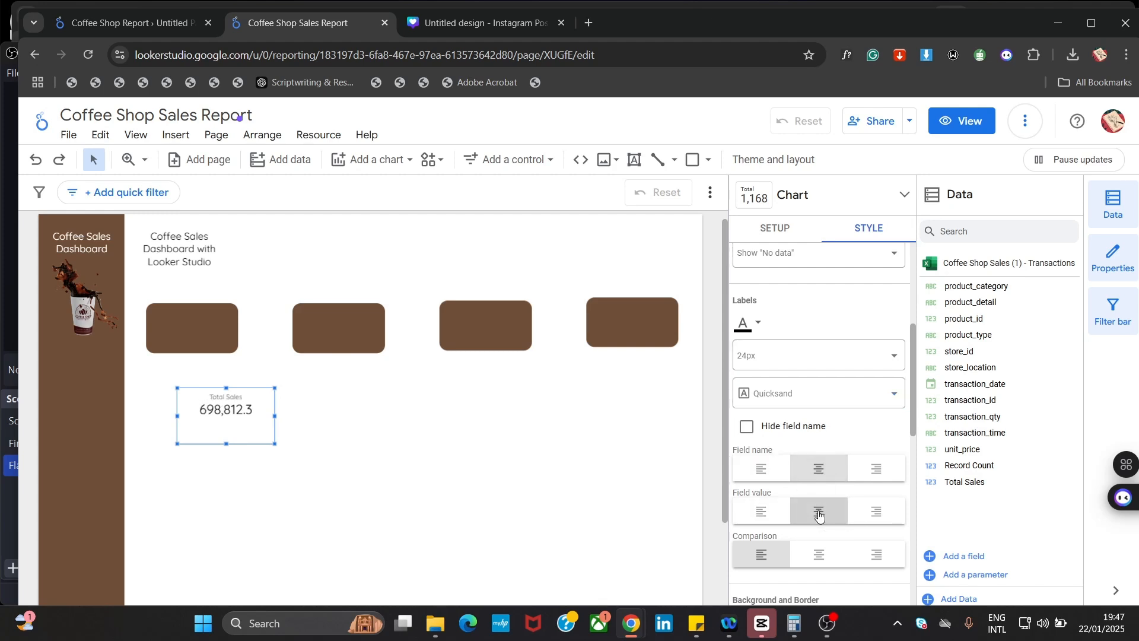
click(816, 556)
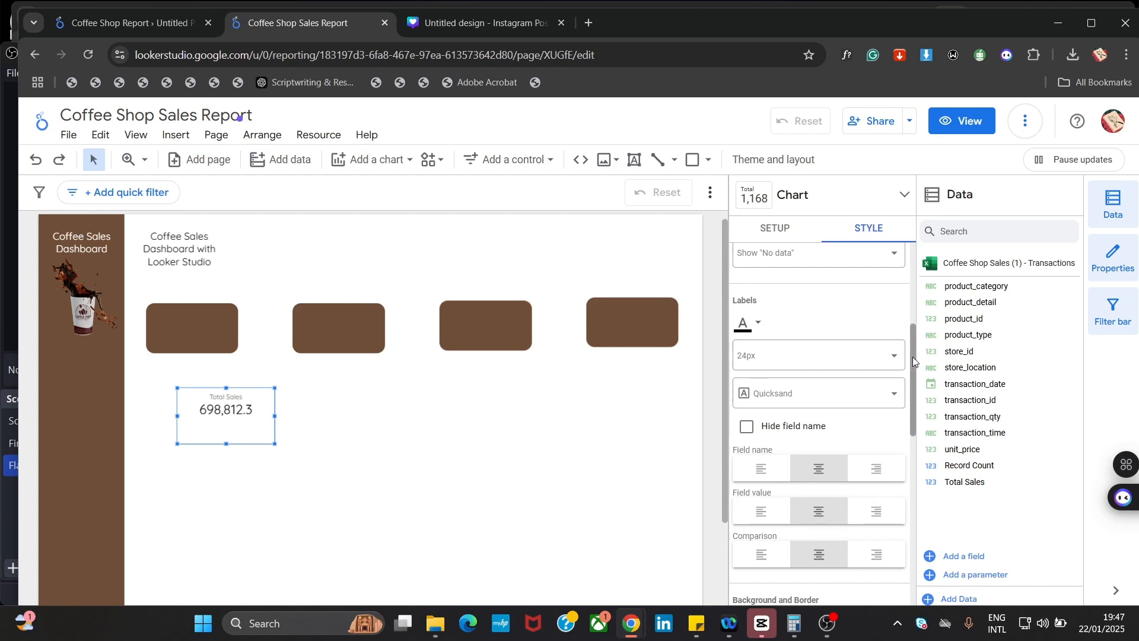
Set the font color of the scorecard's chart header to black
drag(912, 357, 897, 538)
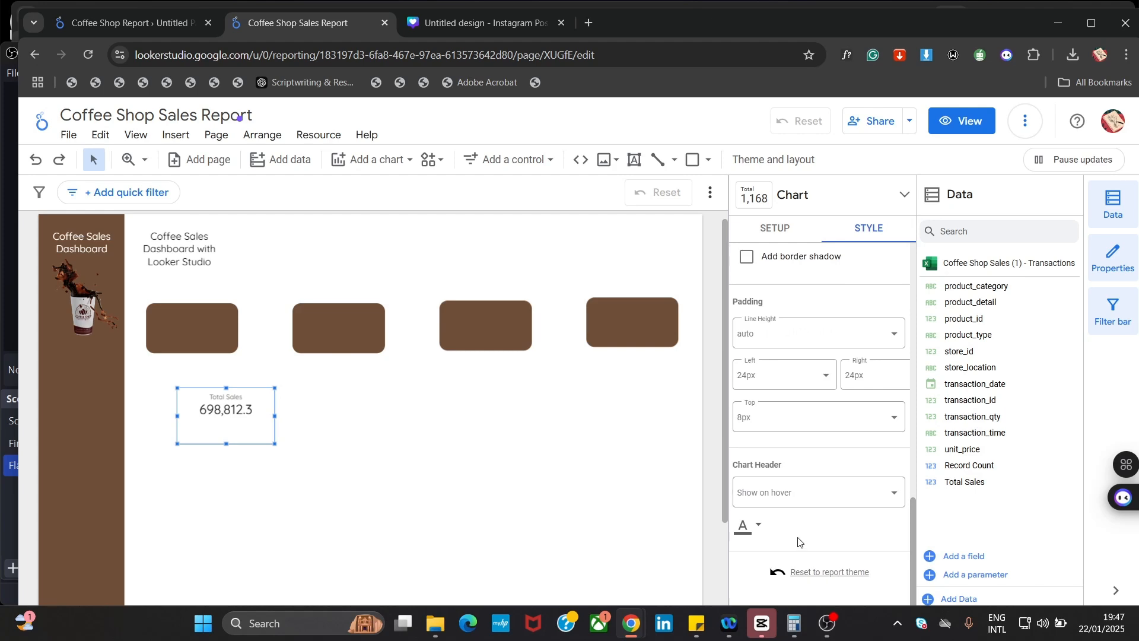
click(744, 534)
click(789, 394)
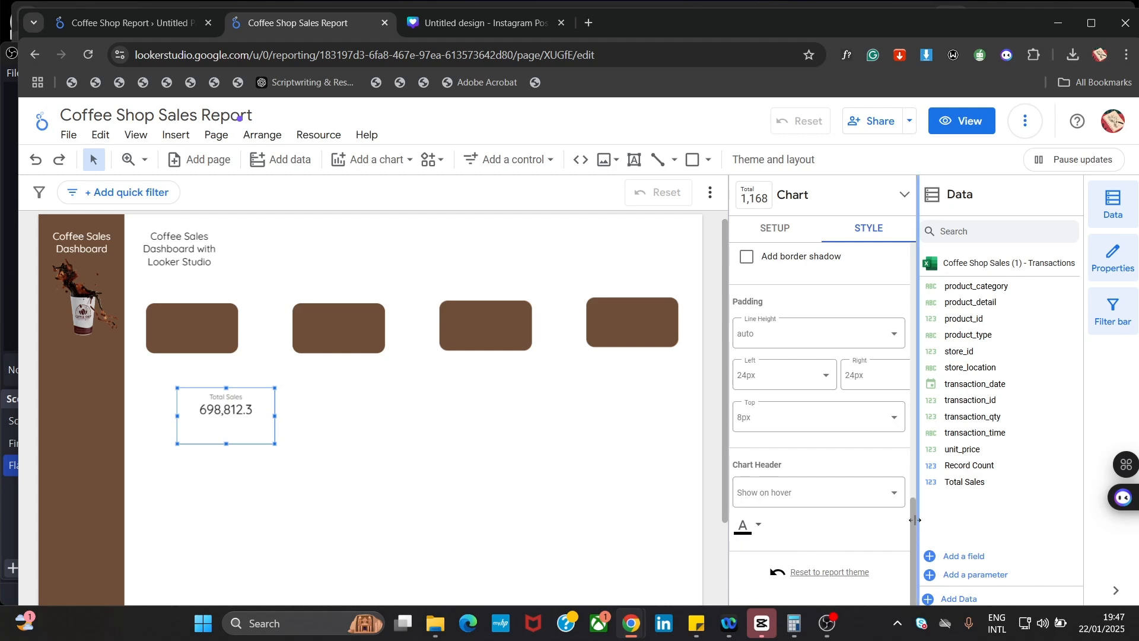
Change the label color of the Total Sales scorecard to white
drag(912, 518, 891, 289)
scroll(891, 289, up, 1)
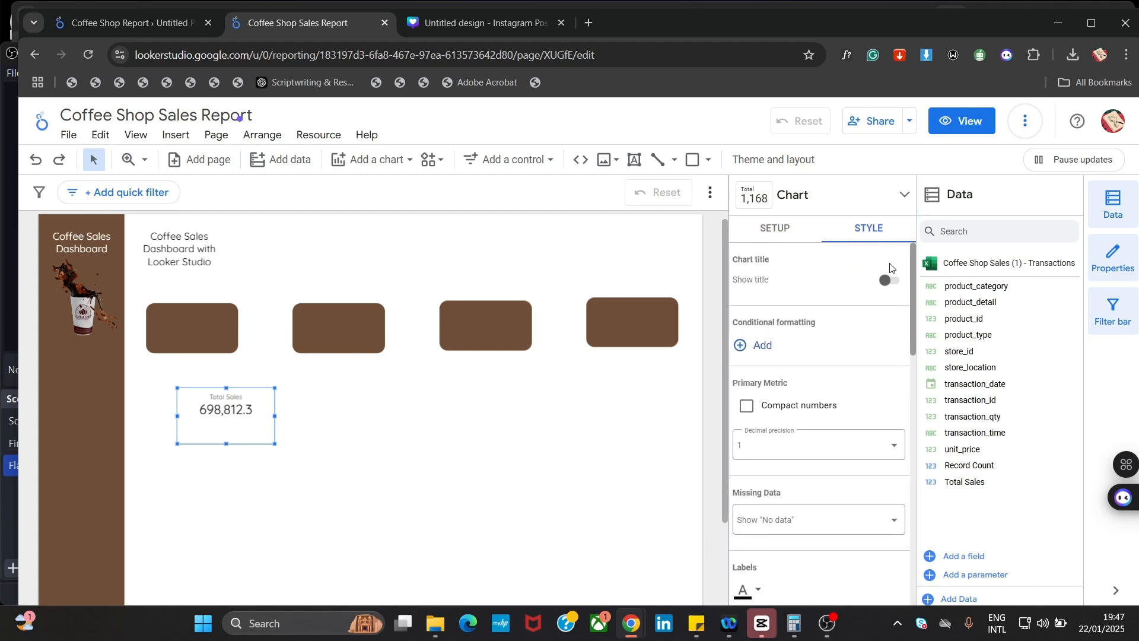
scroll(887, 303, down, 2)
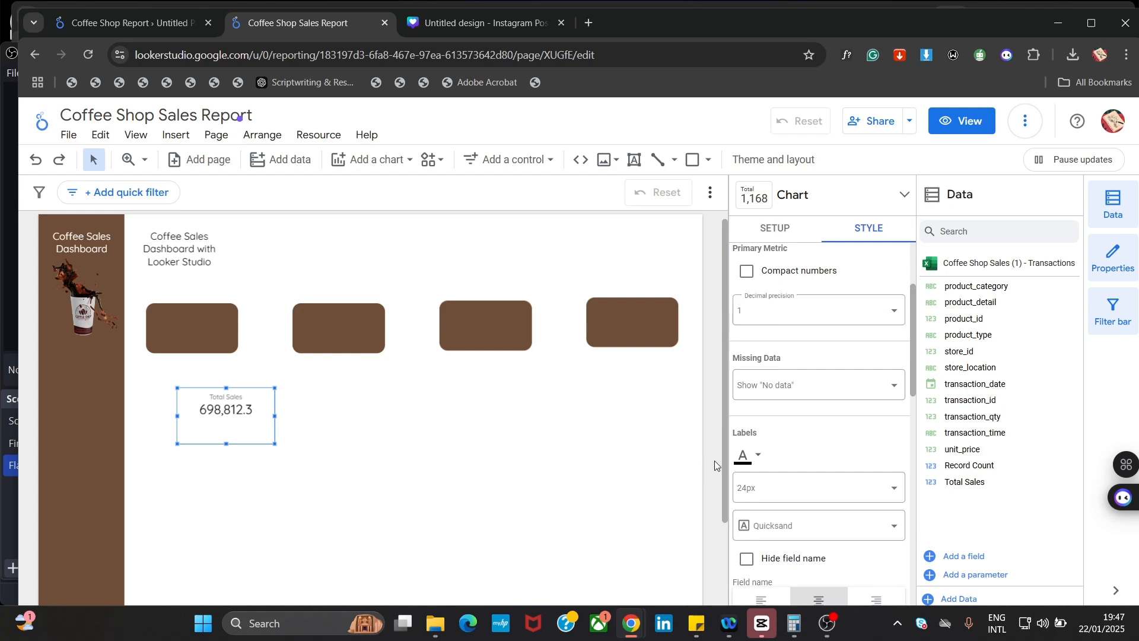
click(744, 458)
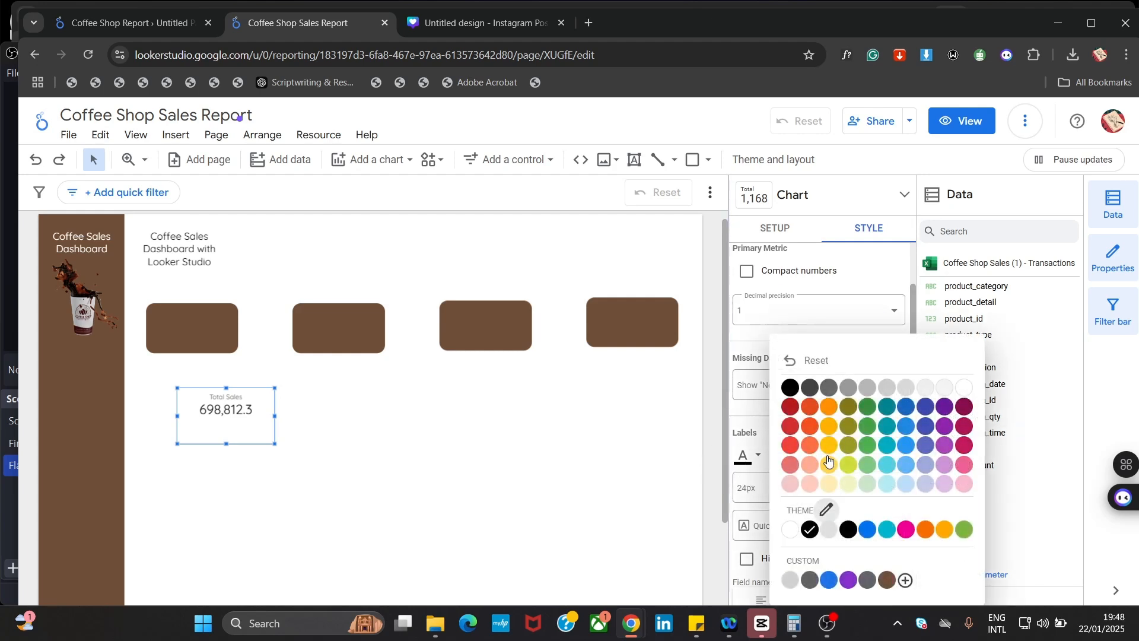
click(798, 526)
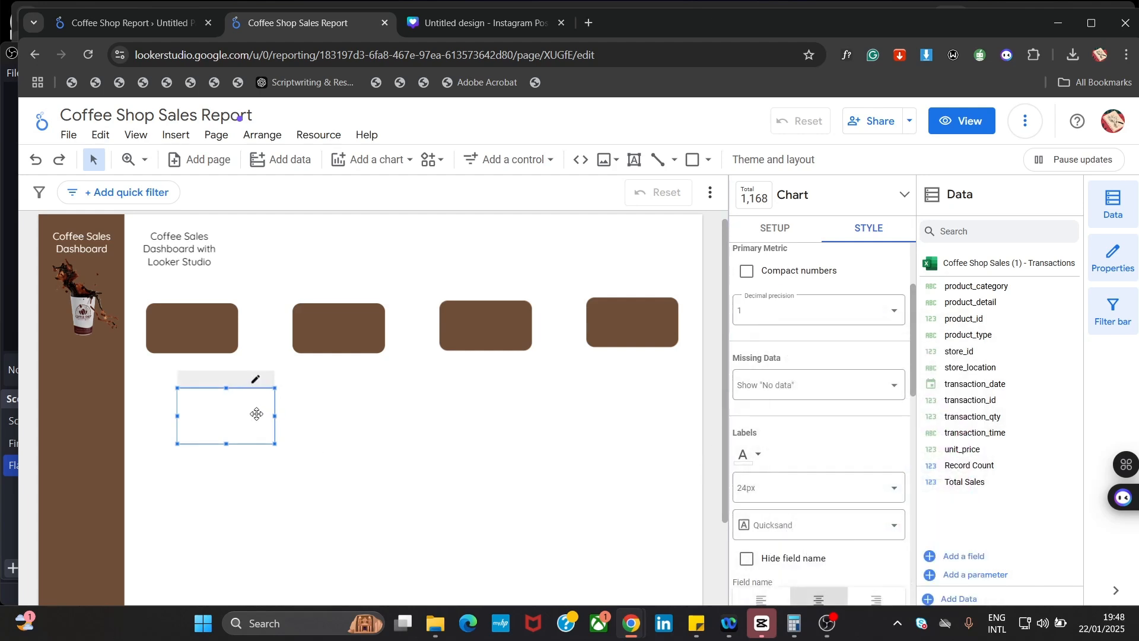
Move the Total Sales scorecard onto the first brown tile and bring it to the front
drag(257, 413, 226, 338)
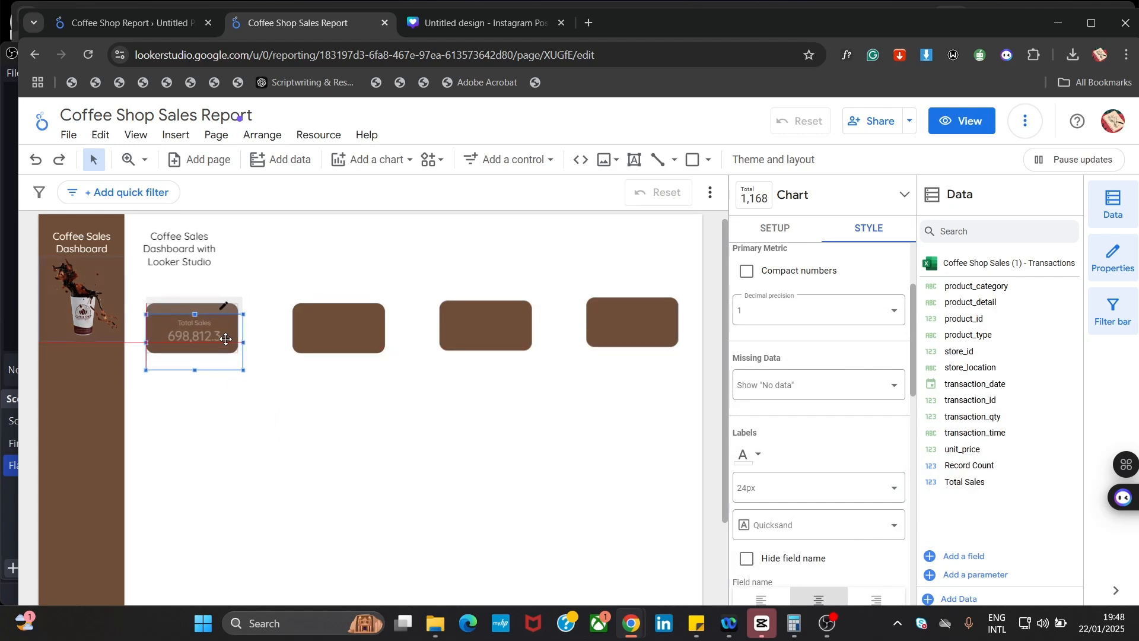
click(257, 441)
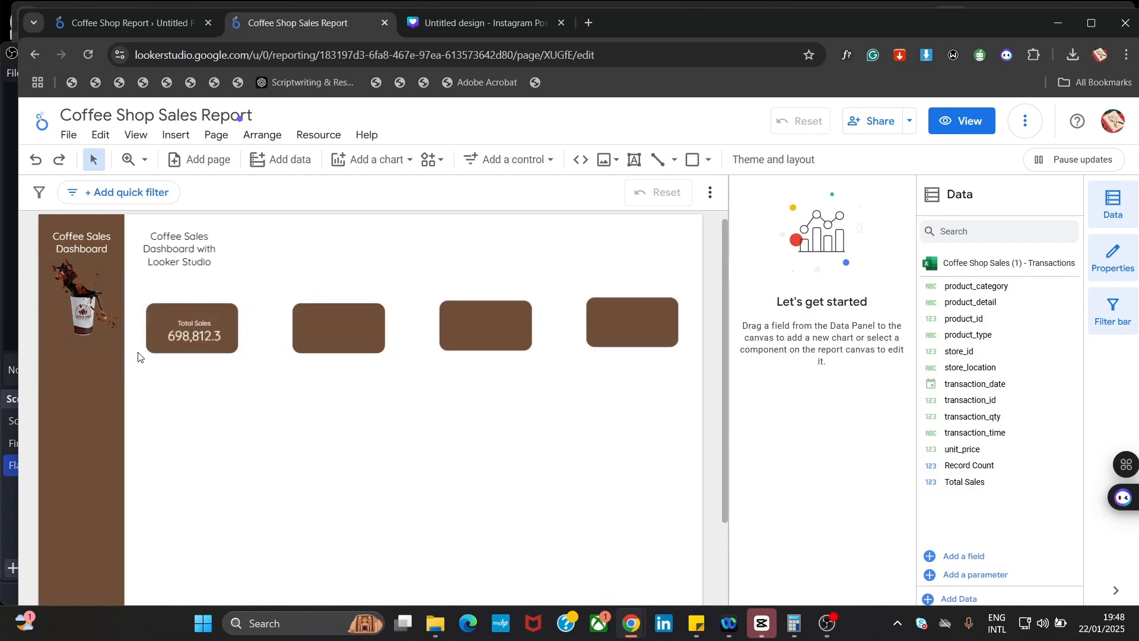
click(203, 338)
right_click(203, 340)
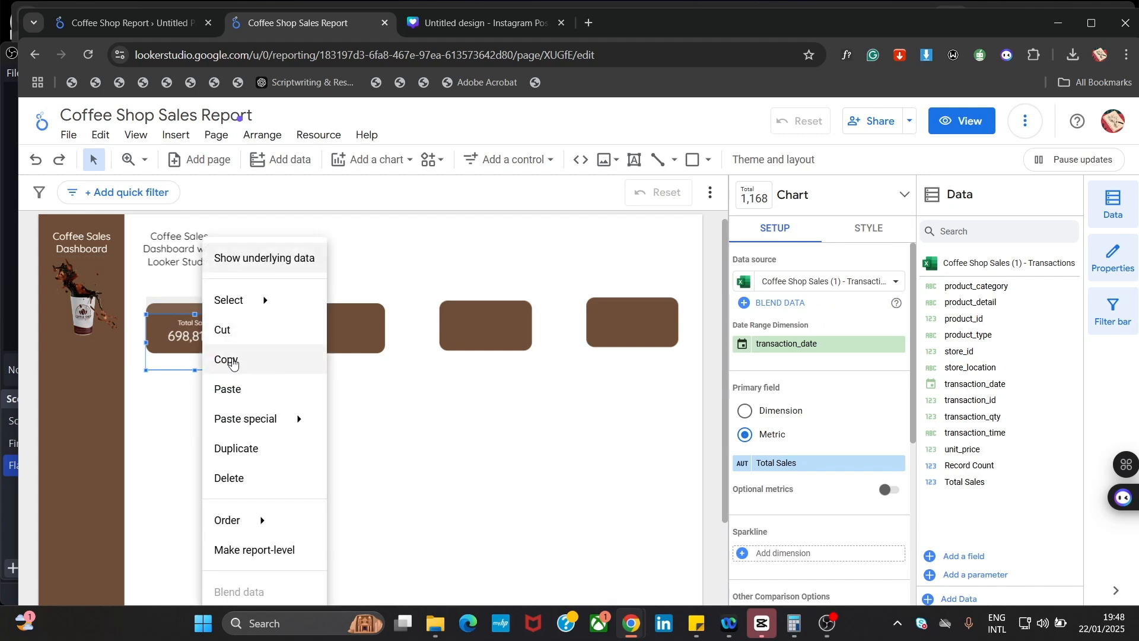
mouse_move(249, 520)
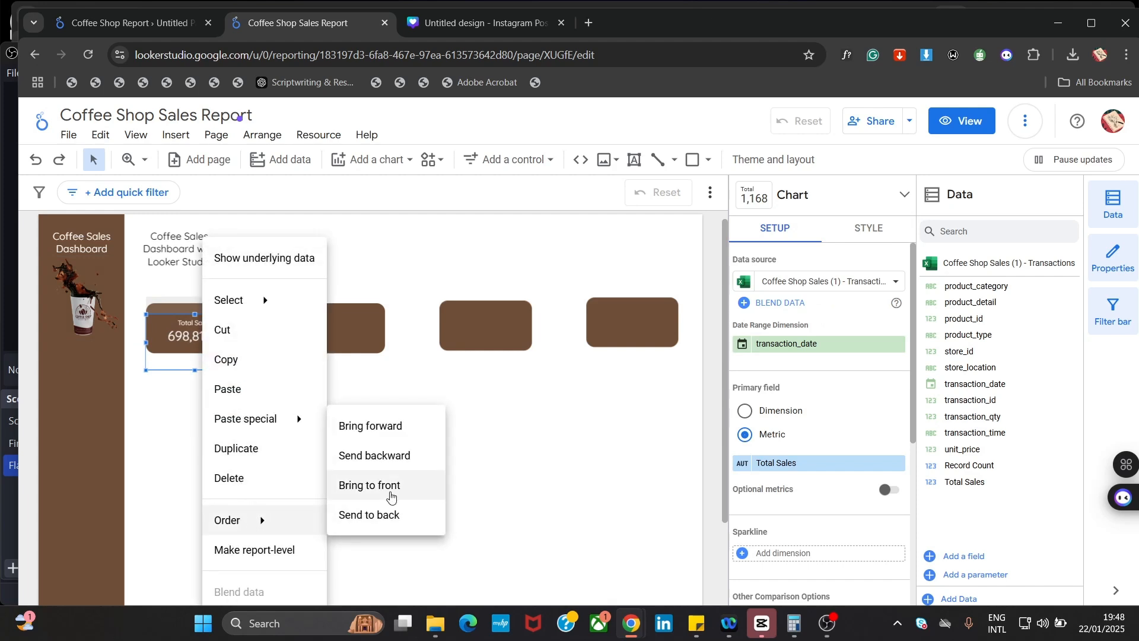
click(356, 489)
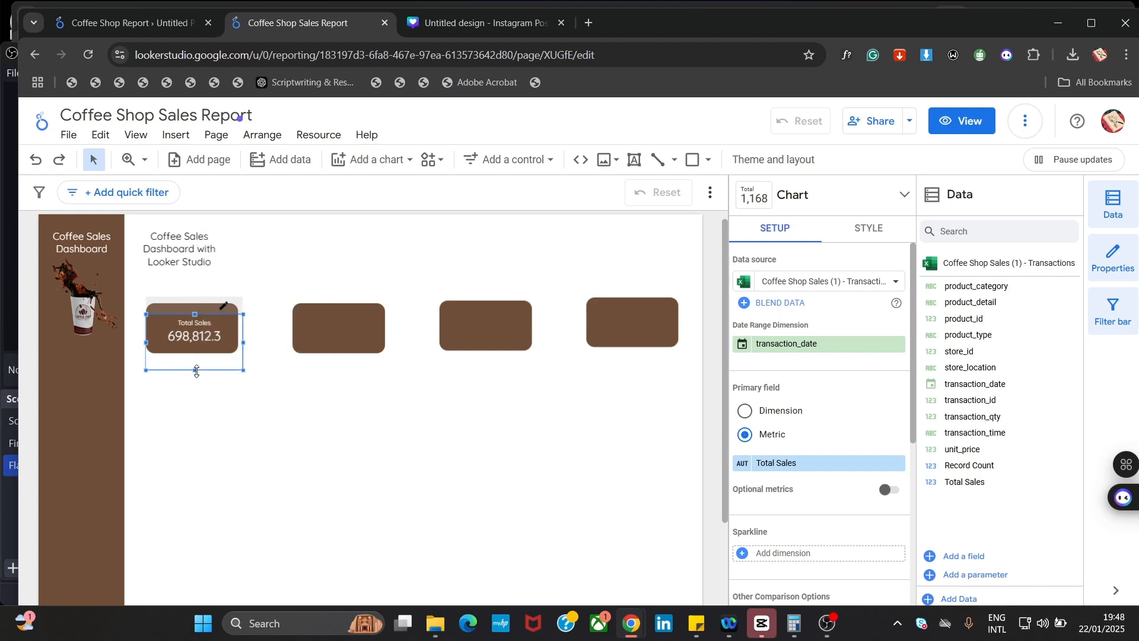
Reduce the Total Sales scorecard's height so that it fits inside the first brown tile, then deselect it
drag(196, 370, 196, 347)
click(225, 417)
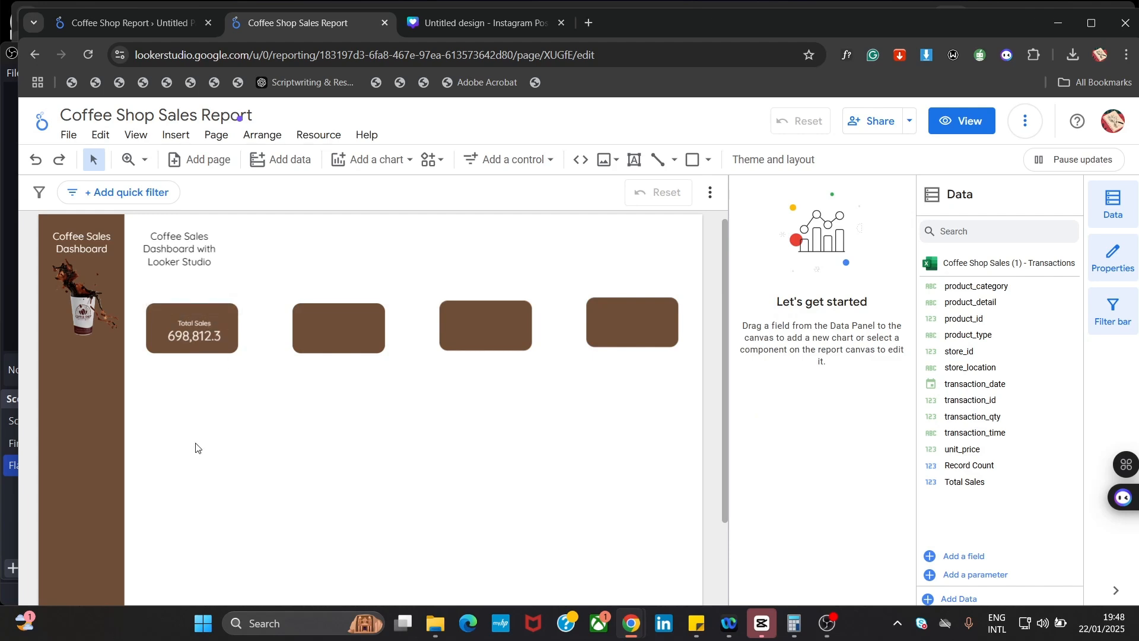
Look through the style and setup options of the Total Sales scorecard
click(193, 336)
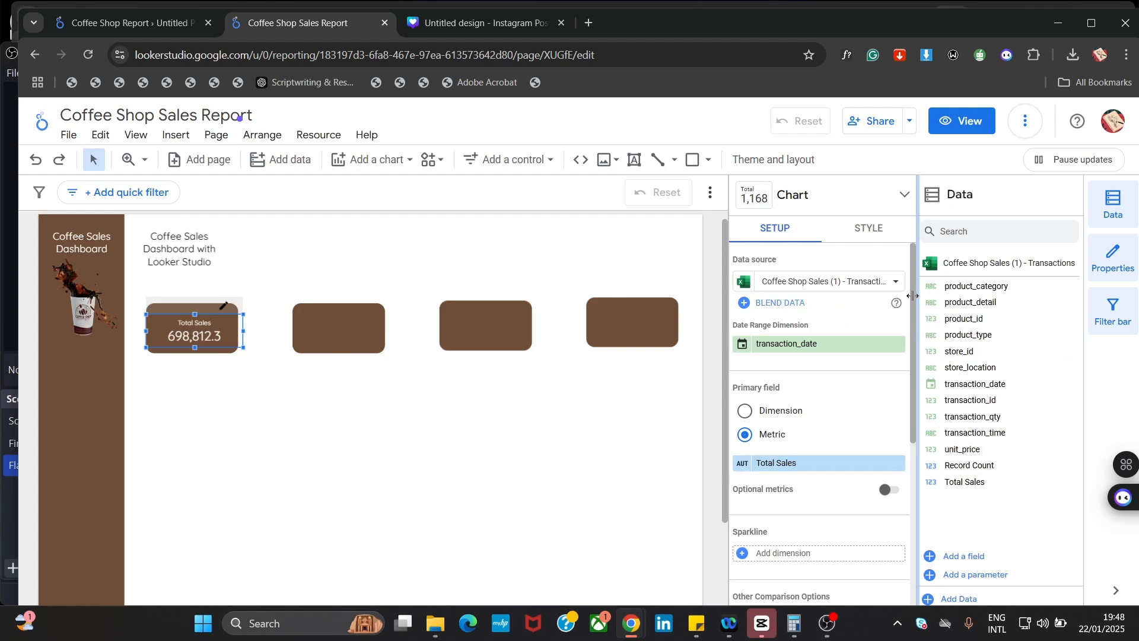
click(892, 237)
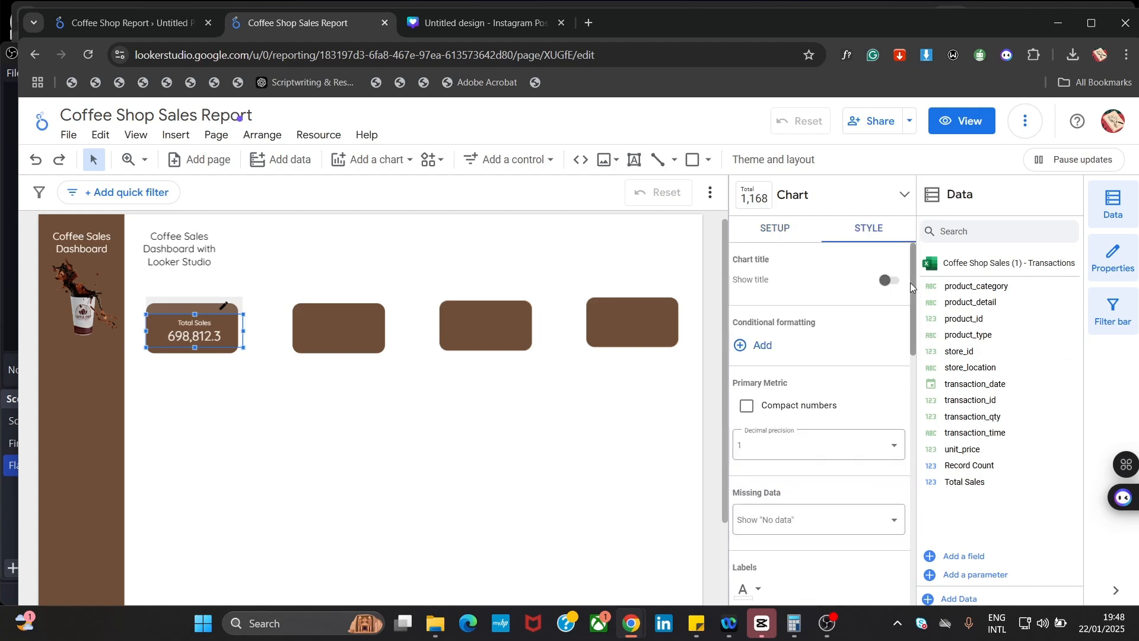
drag(913, 283, 791, 229)
click(791, 228)
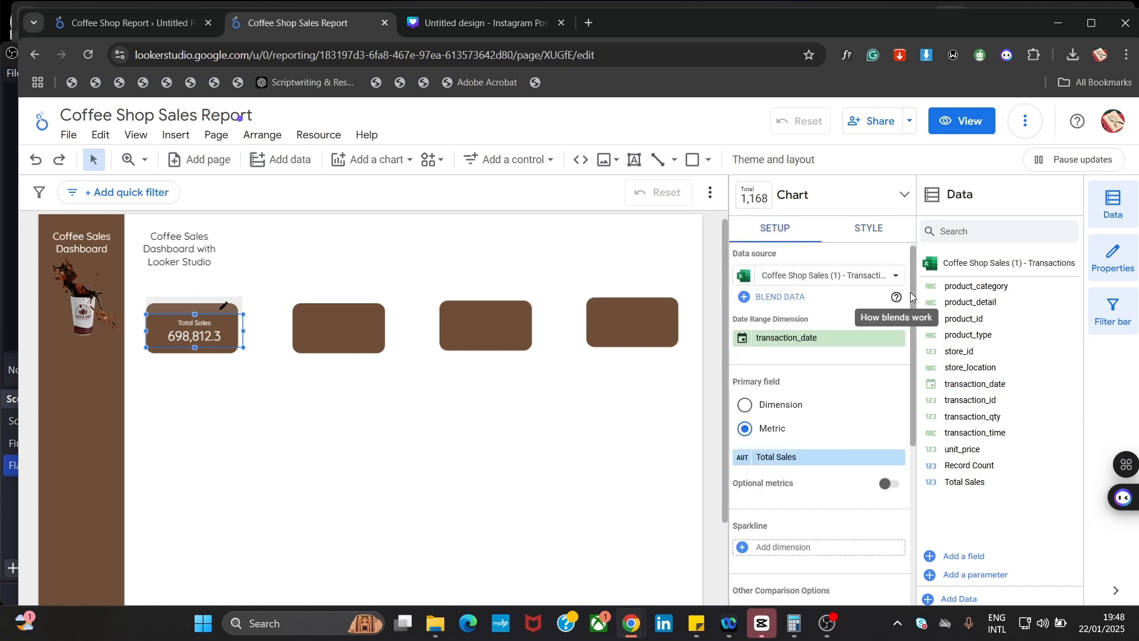
drag(913, 306, 899, 390)
scroll(891, 360, up, 3)
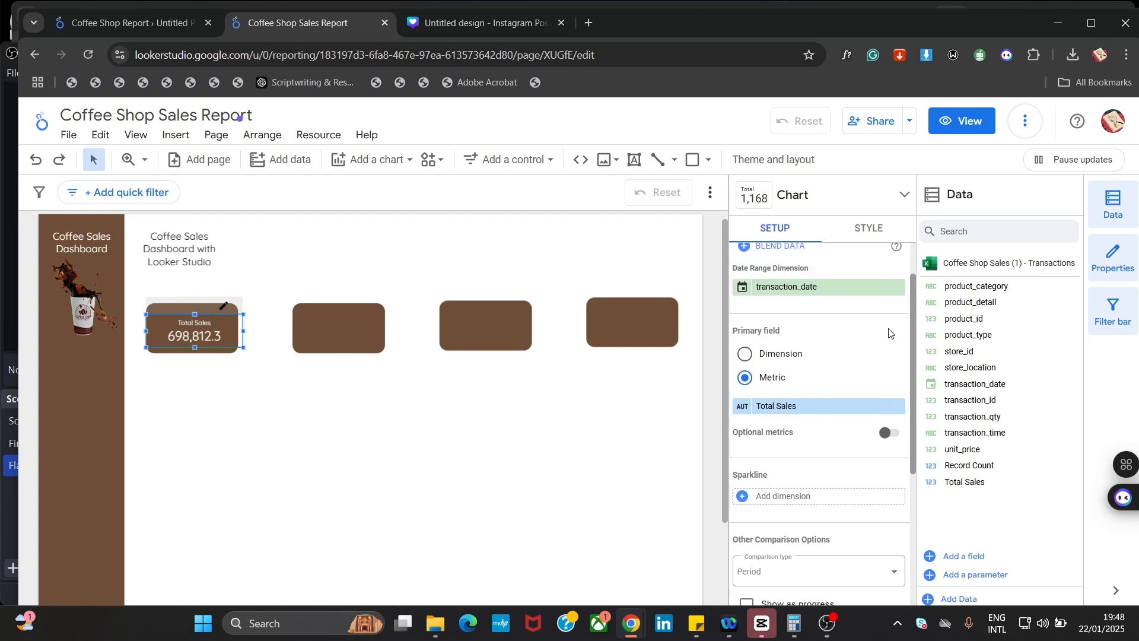
Try showing the chart title on the Total Sales scorecard, then hide it again
click(871, 227)
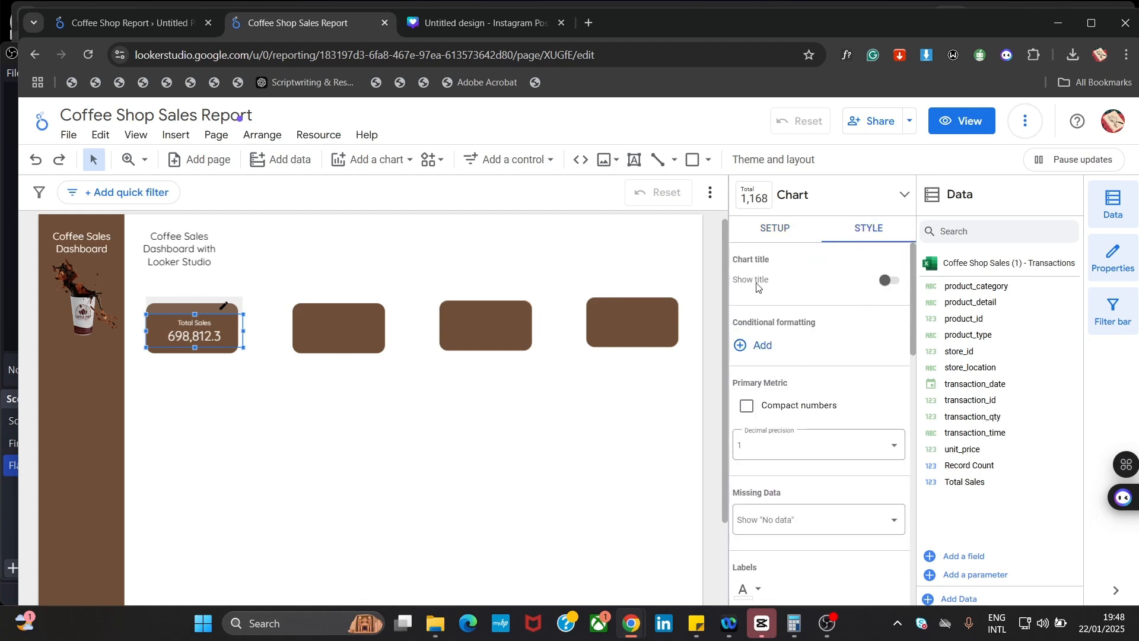
click(890, 280)
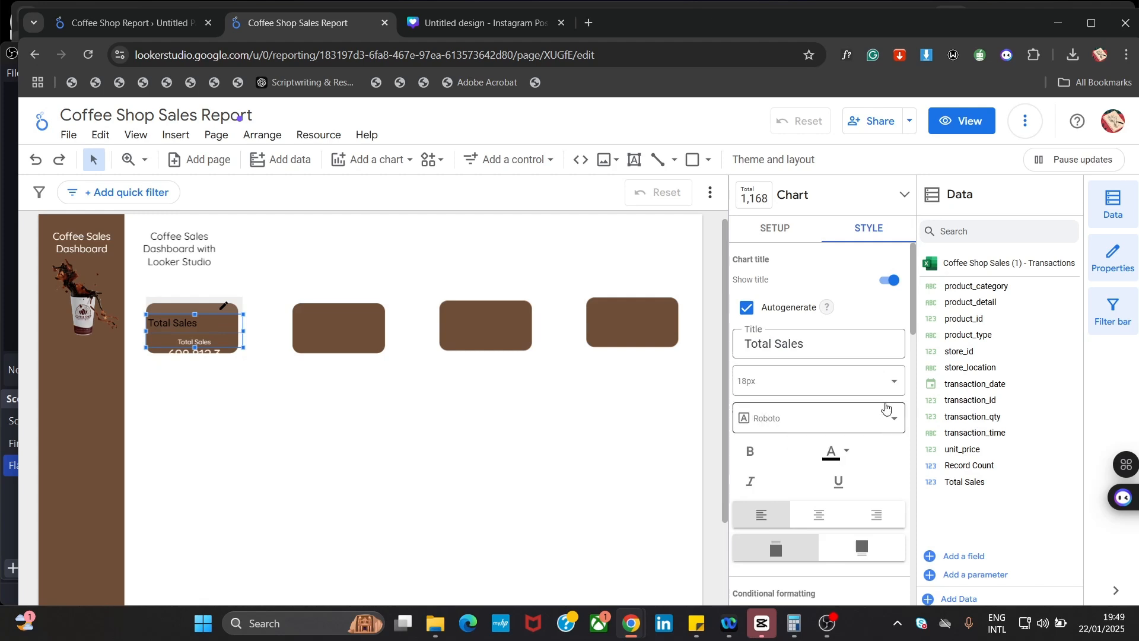
click(803, 343)
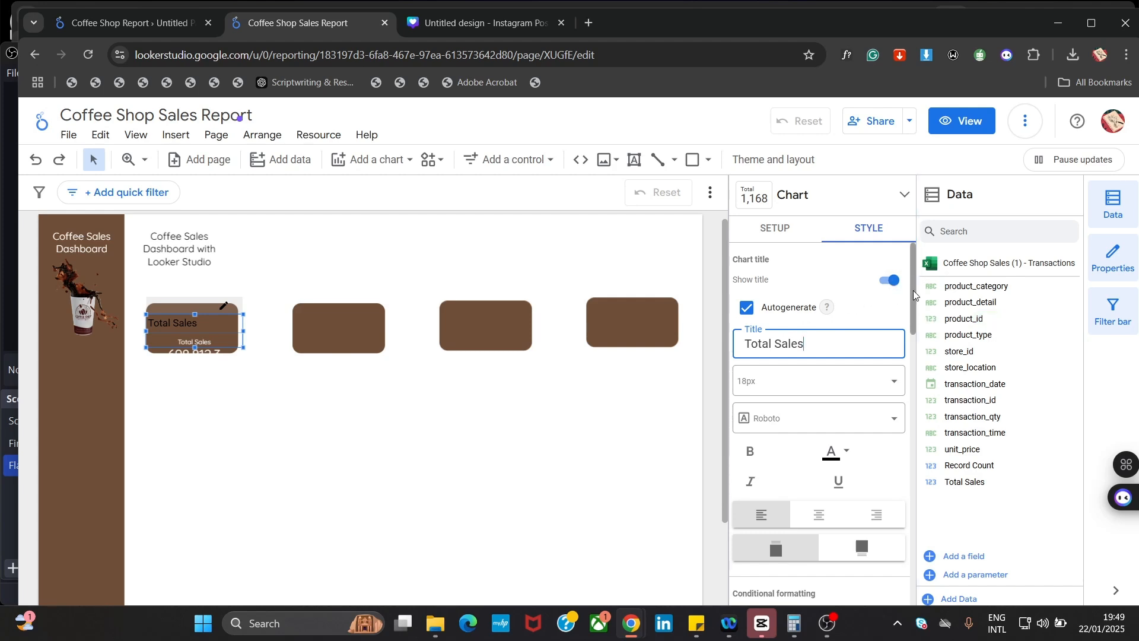
mouse_move(913, 290)
mouse_down()
mouse_move(901, 566)
mouse_move(896, 286)
mouse_up()
click(896, 287)
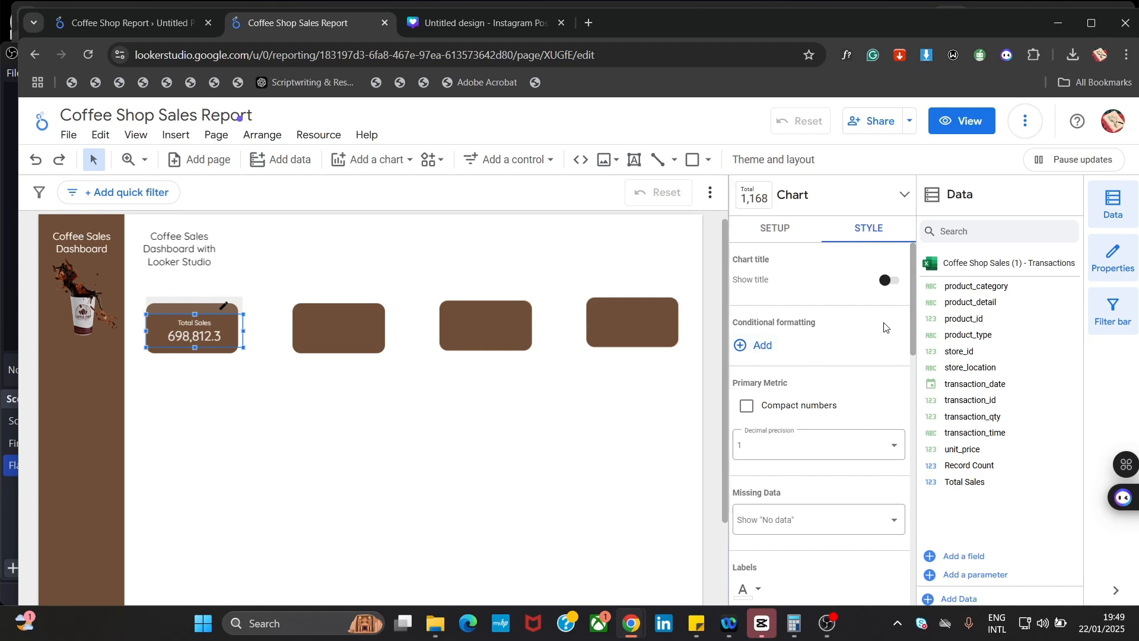
Try the Do not show and Always show chart header options on the Total Sales scorecard, and settle on Do not show
drag(912, 268, 911, 344)
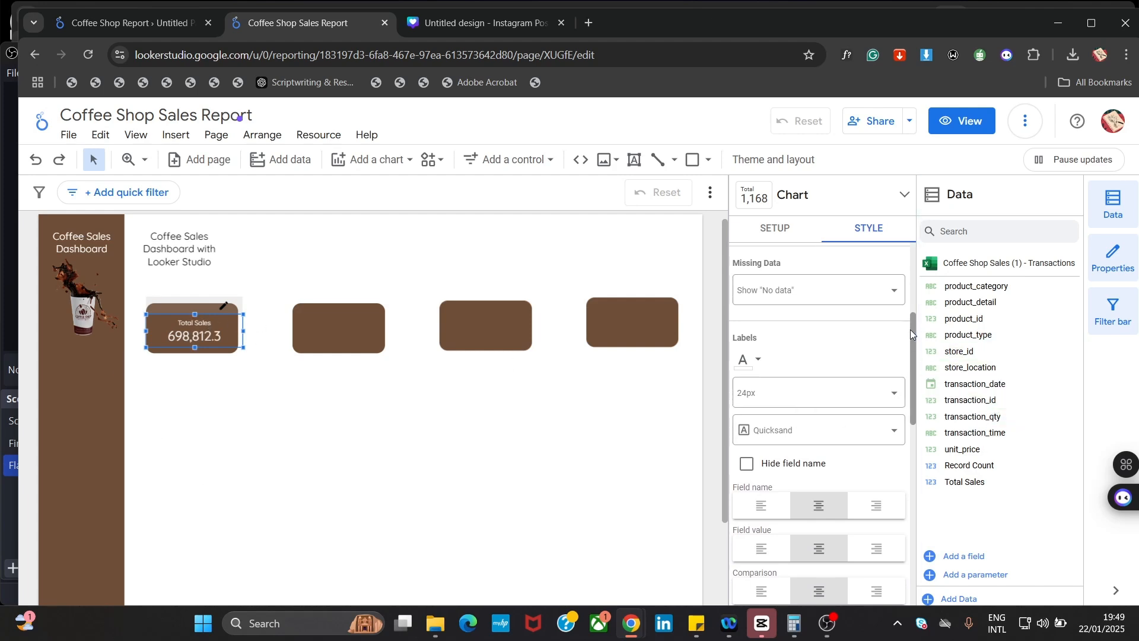
drag(913, 333, 908, 519)
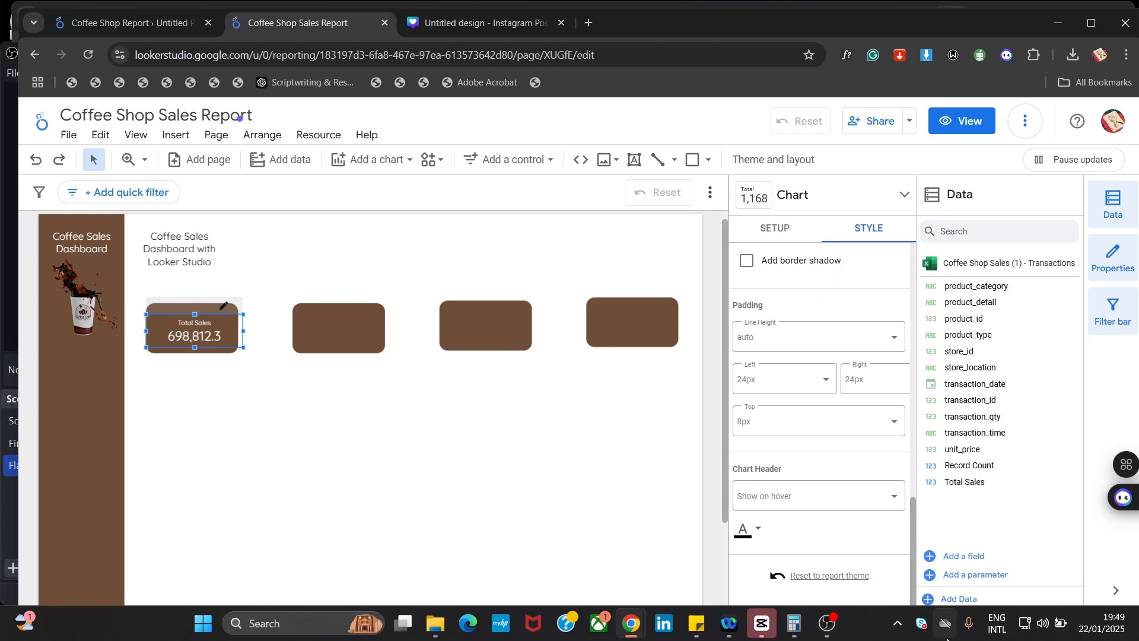
click(877, 501)
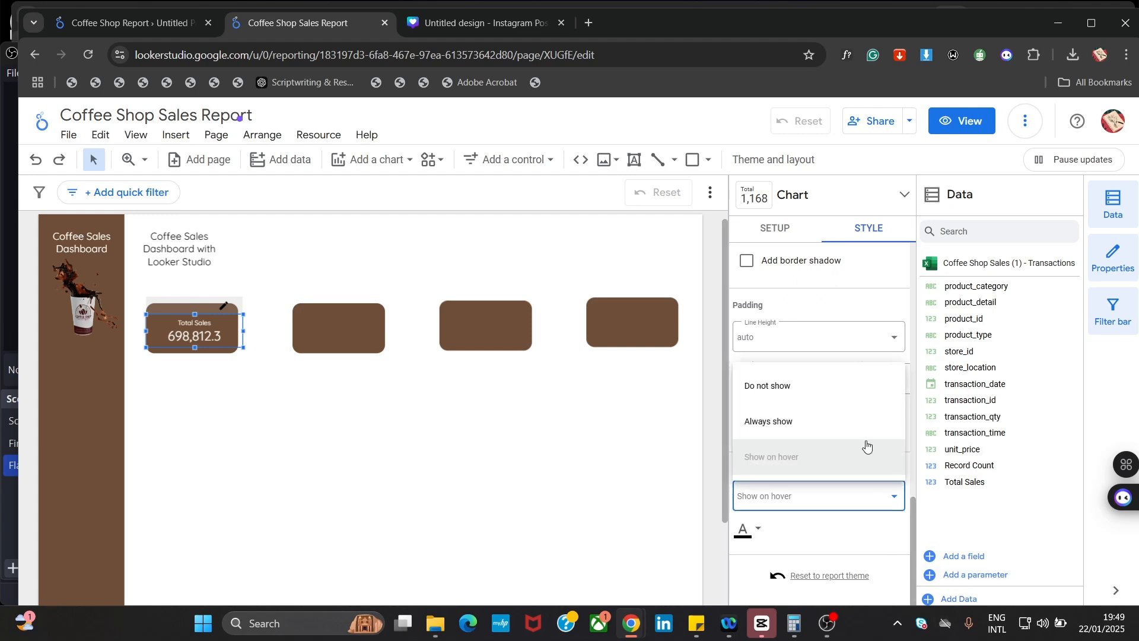
click(855, 387)
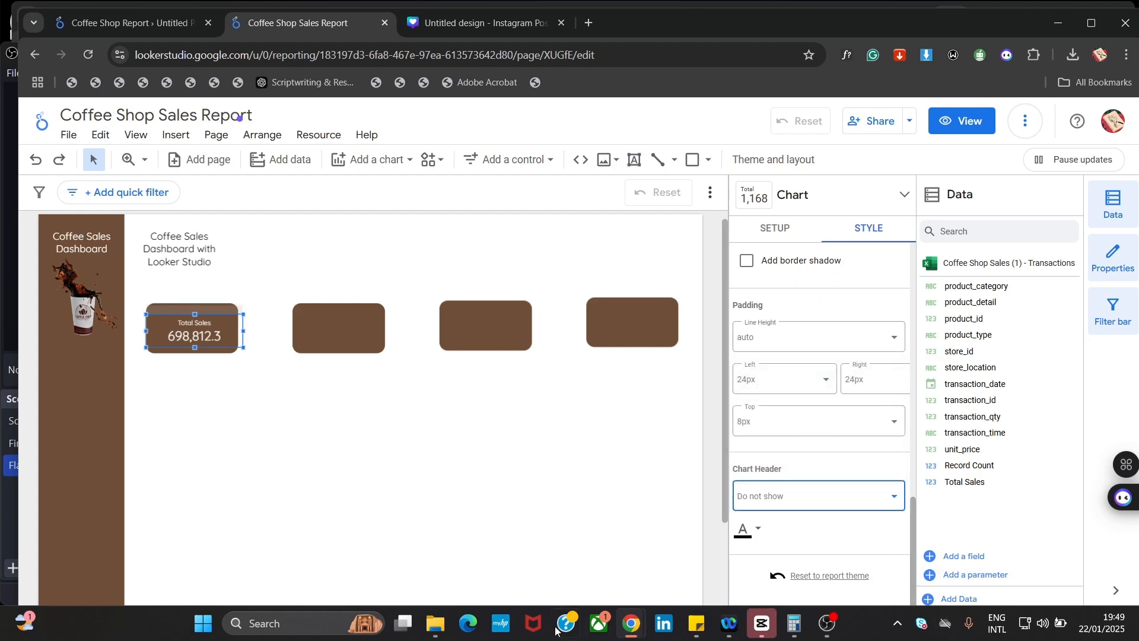
click(824, 502)
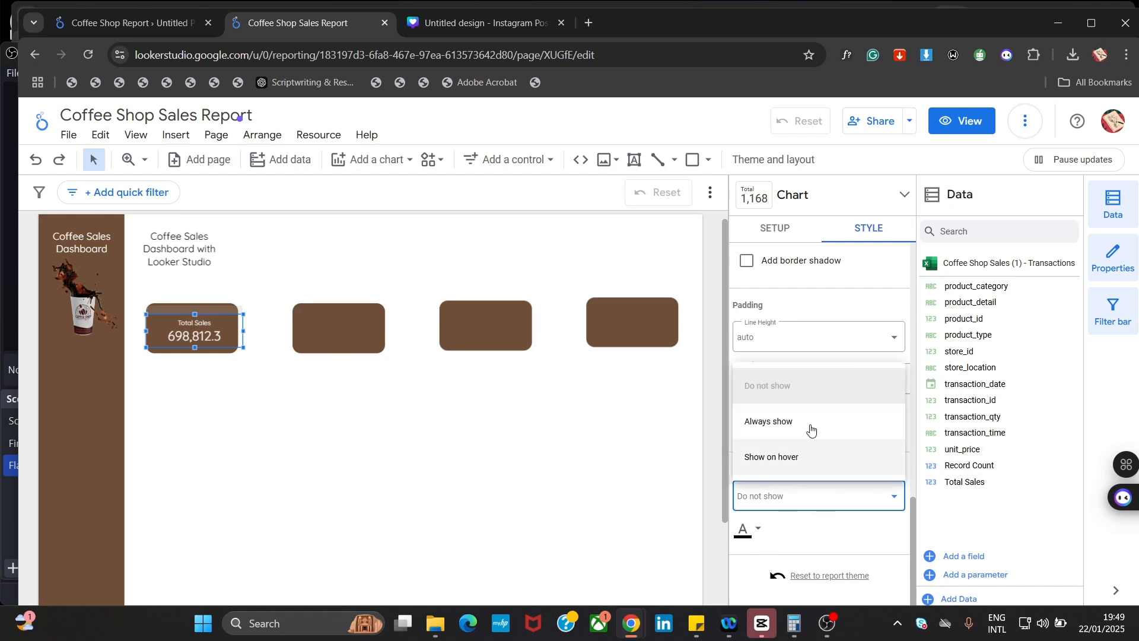
click(811, 422)
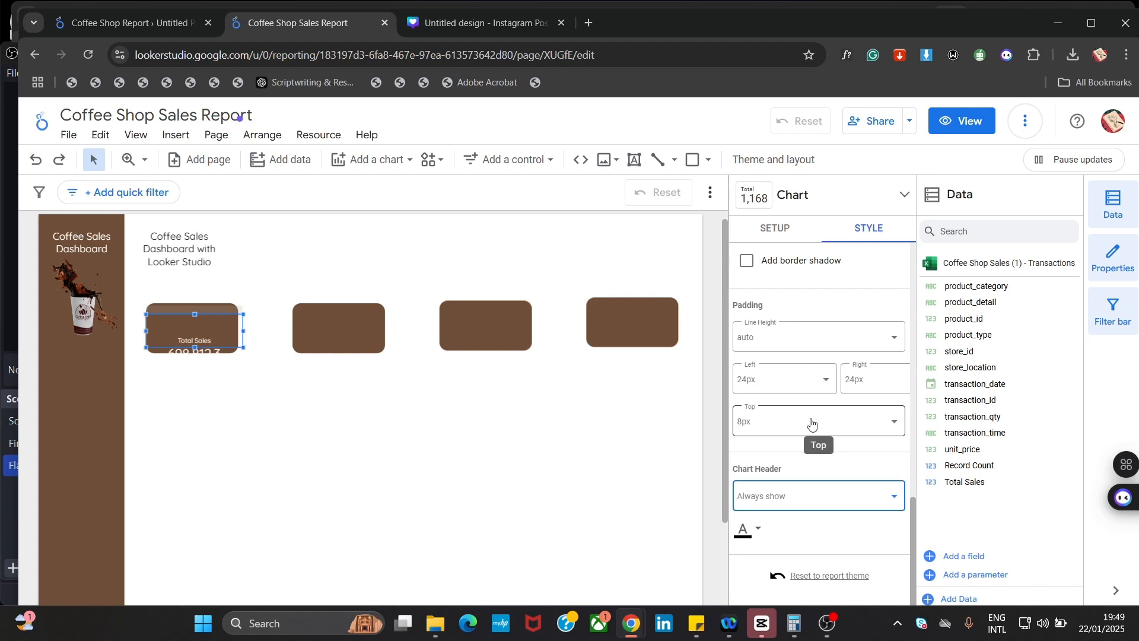
click(799, 493)
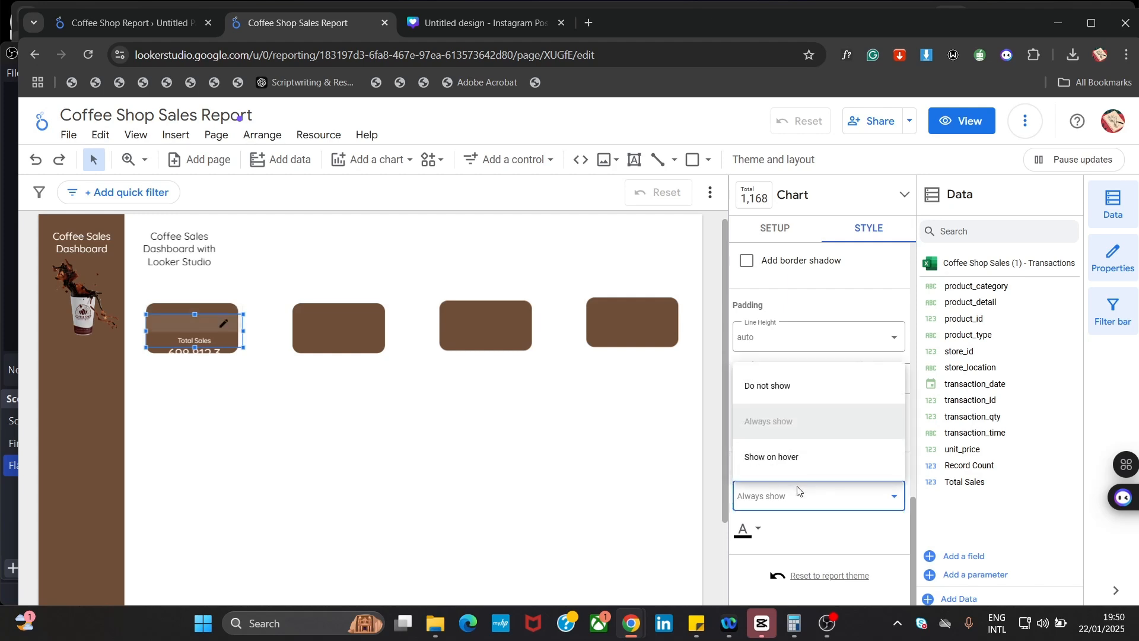
click(793, 382)
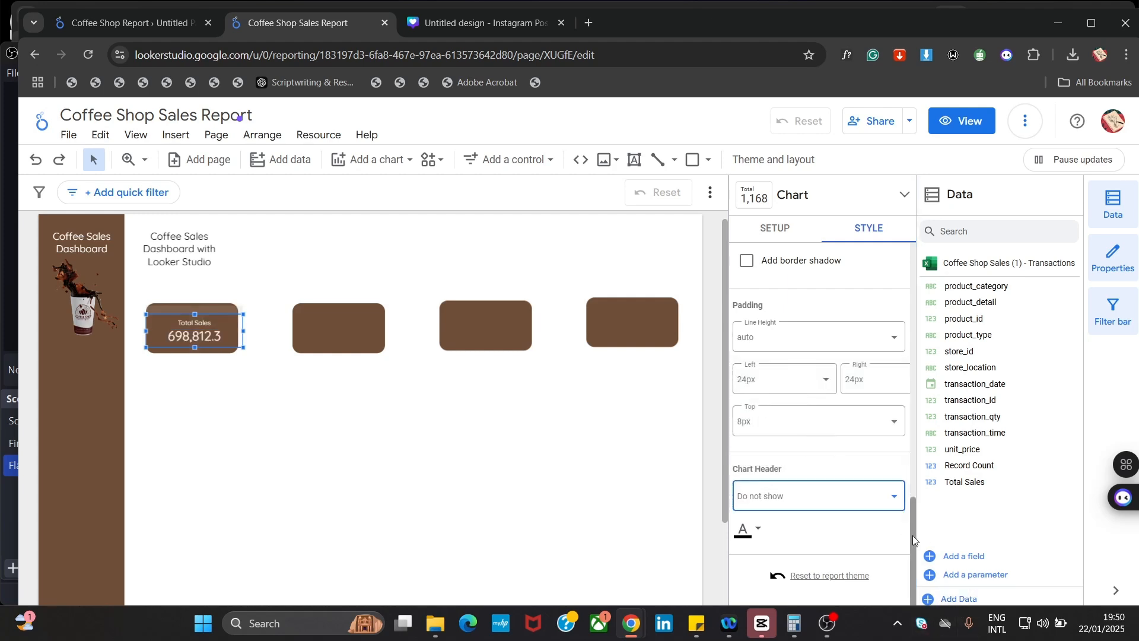
scroll(912, 516, up, 1)
scroll(912, 511, up, 4)
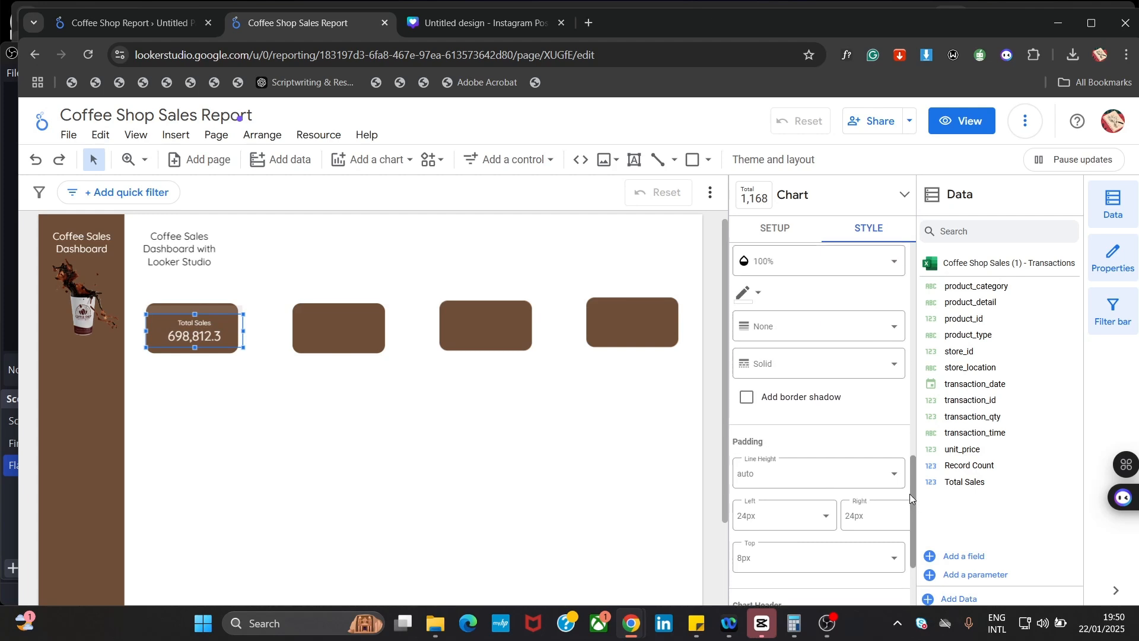
scroll(906, 475, up, 4)
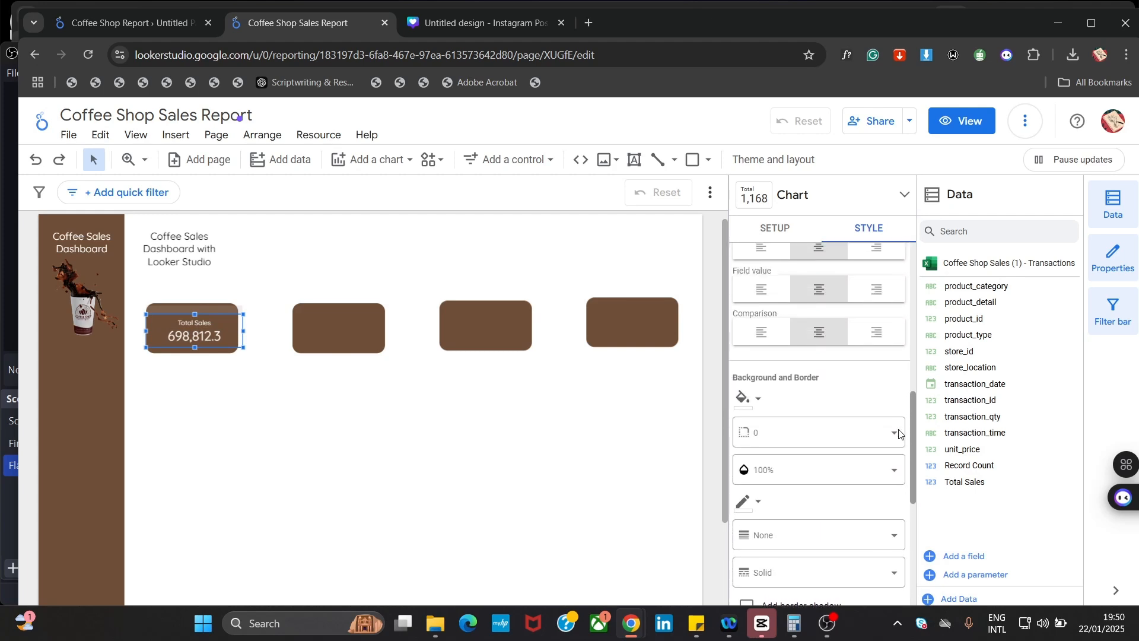
scroll(895, 425, up, 5)
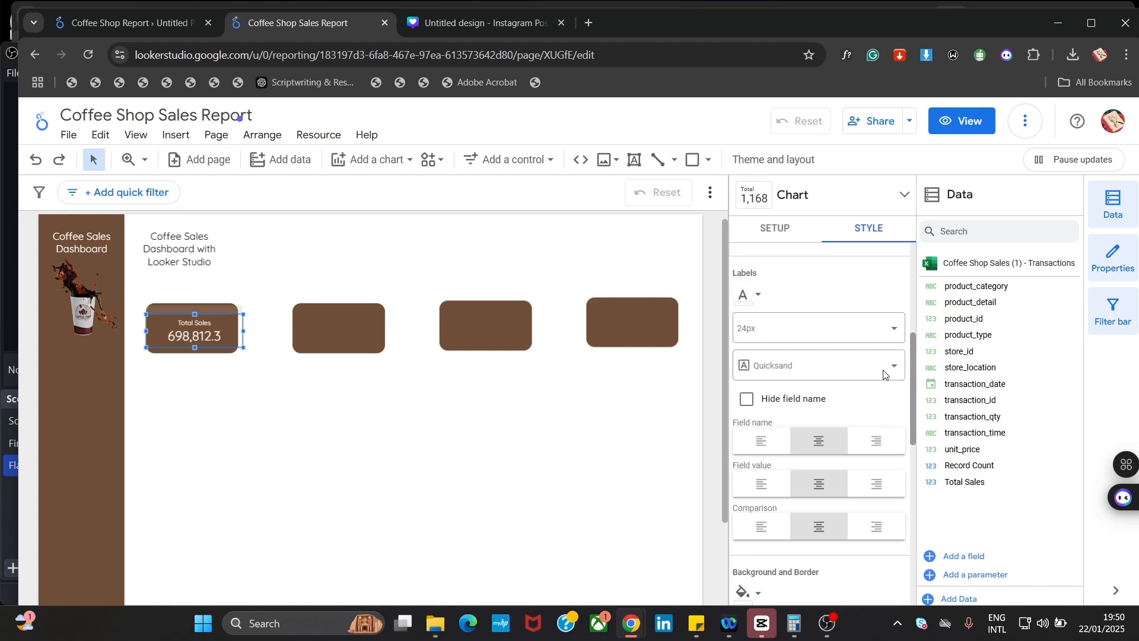
scroll(884, 363, up, 1)
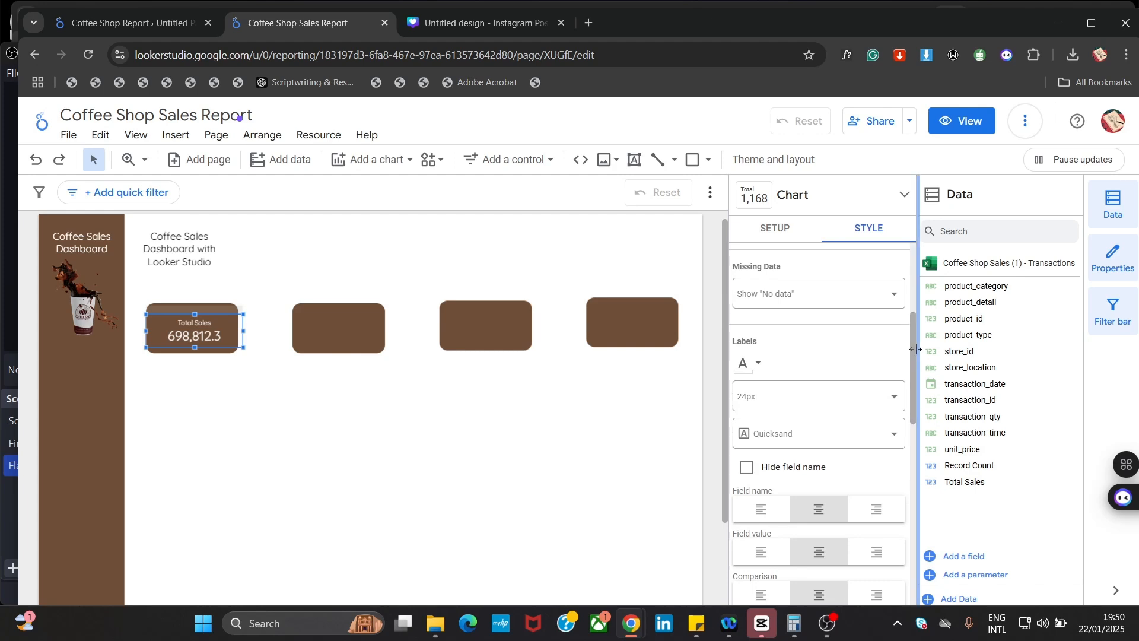
drag(912, 347, 915, 286)
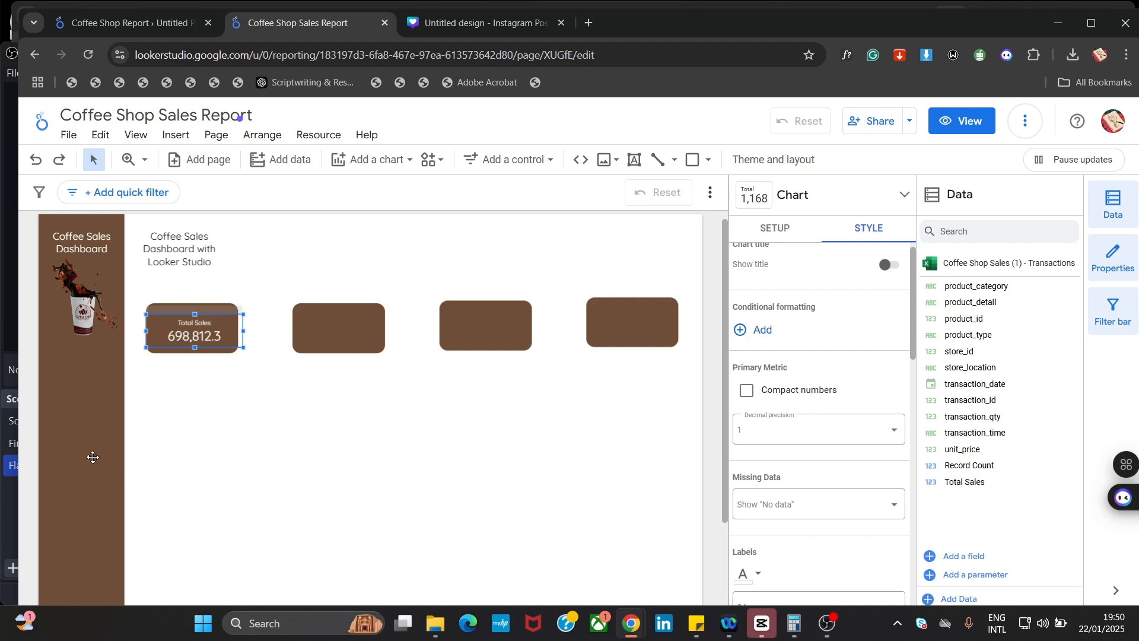
Narrow the Total Sales scorecard and nudge it so that it sits within the first brown tile, then deselect it
click(155, 427)
click(241, 337)
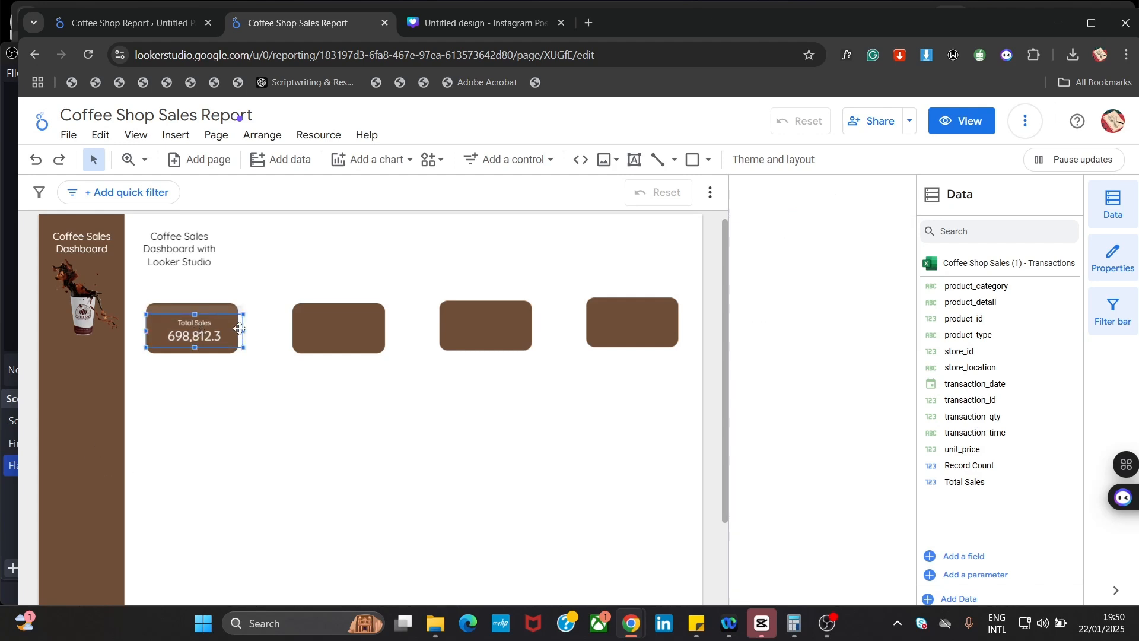
drag(242, 330, 191, 335)
click(197, 437)
click(184, 336)
click(206, 437)
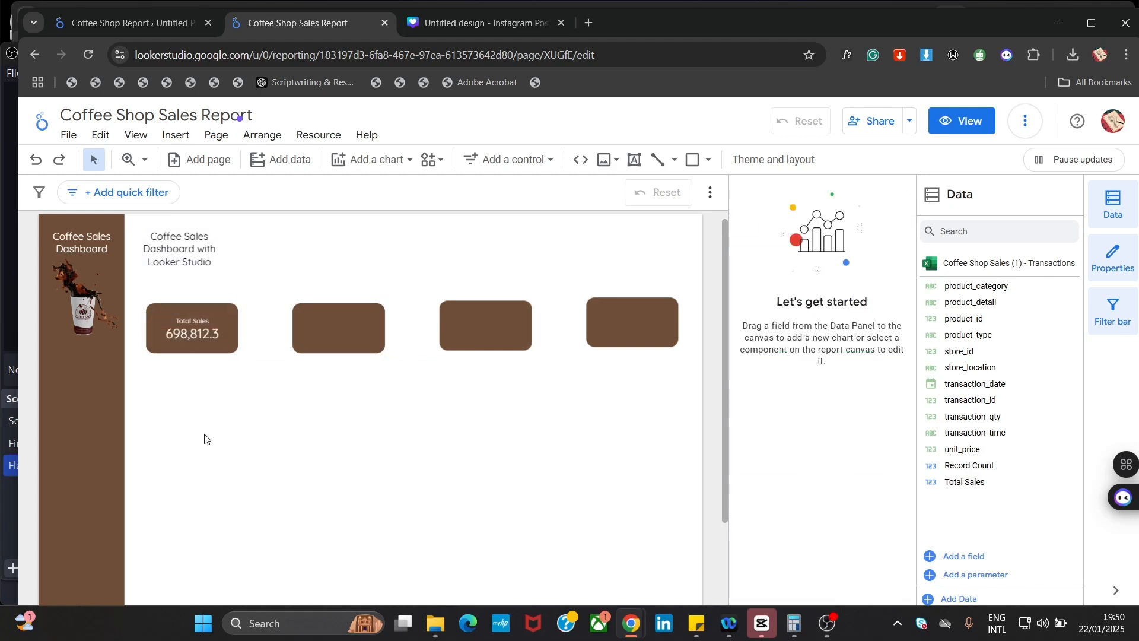
Align the Total Sales scorecard and the first brown tile horizontally by their centers, then deselect both
click(223, 348)
shift+click(187, 340)
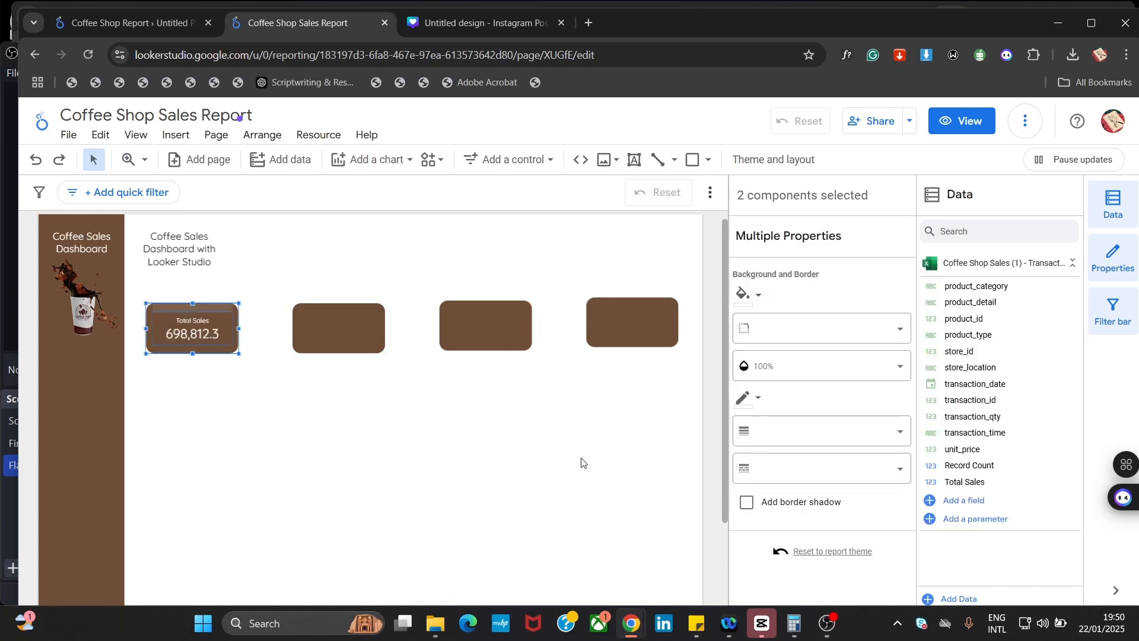
right_click(223, 339)
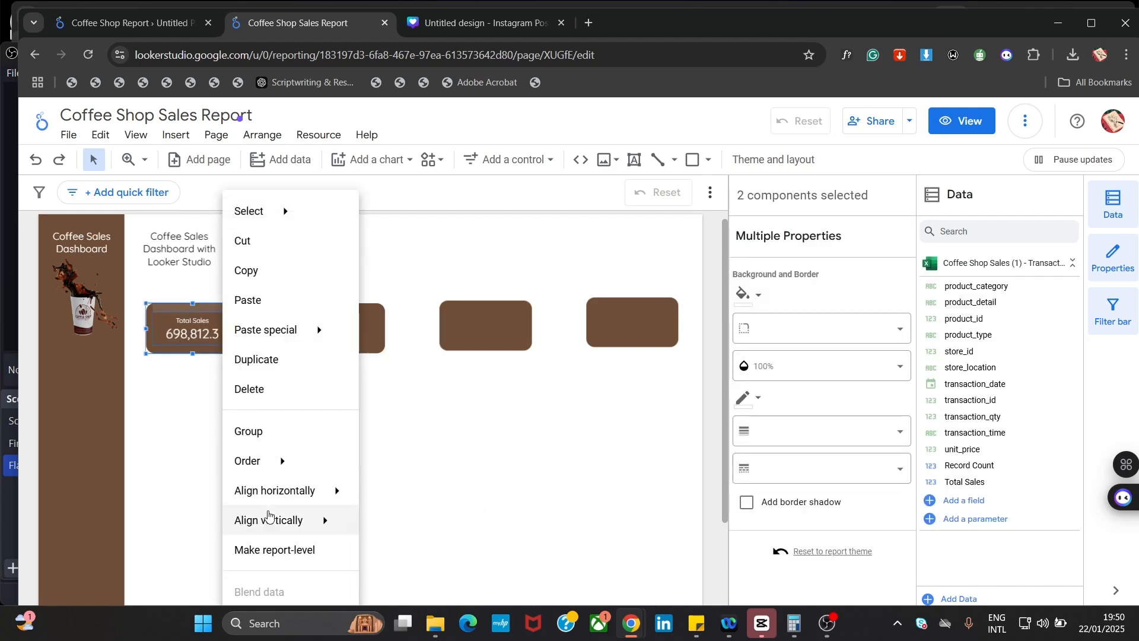
mouse_move(340, 495)
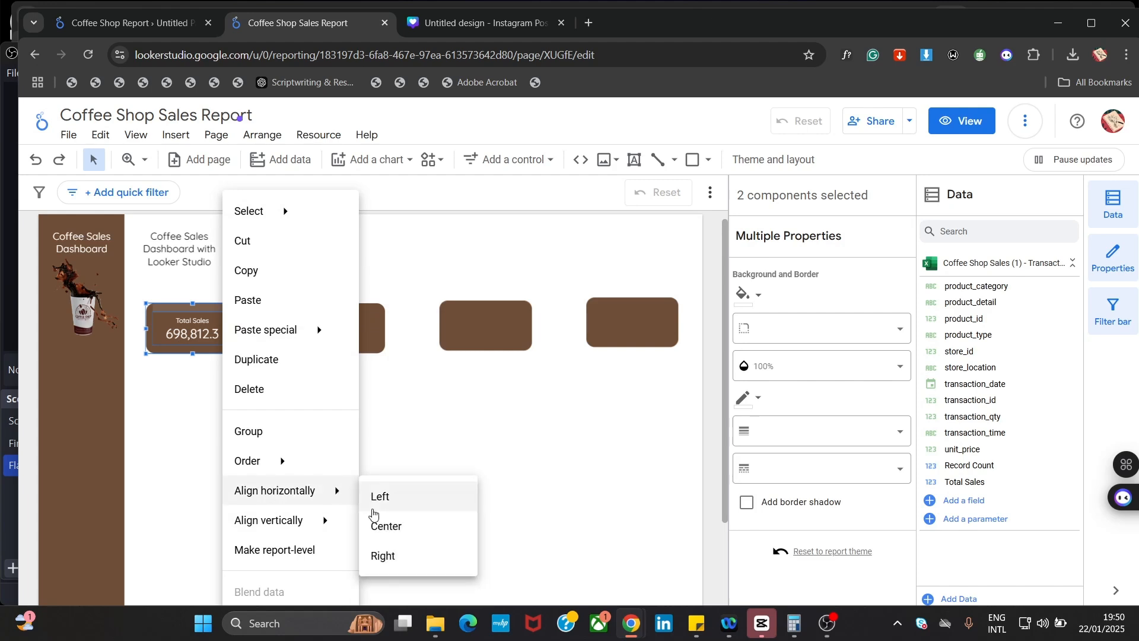
click(385, 527)
click(362, 434)
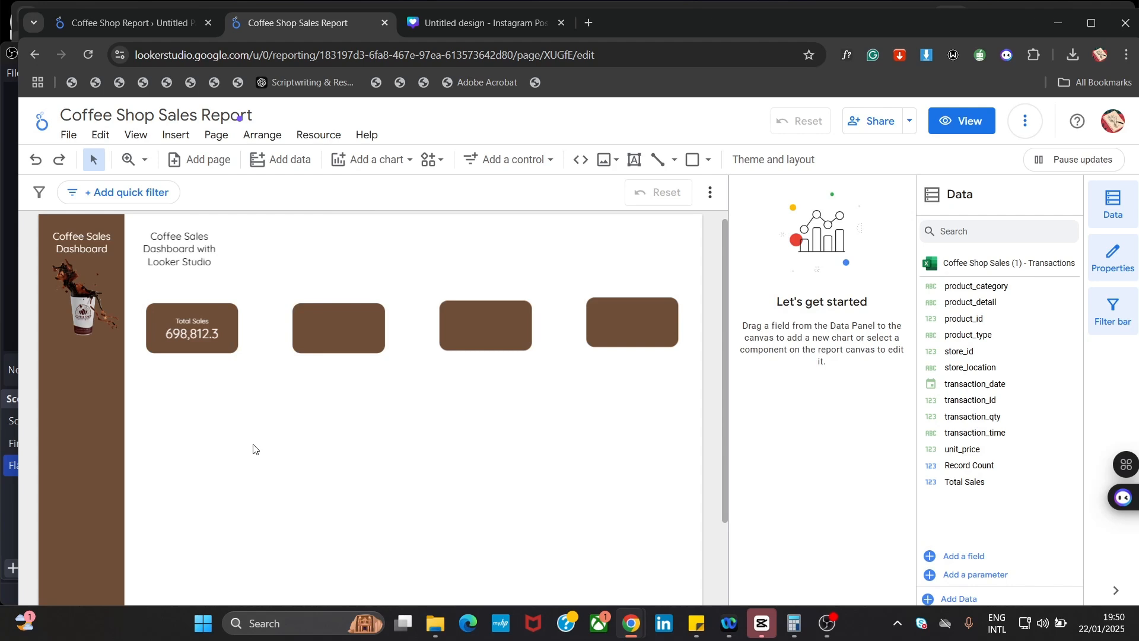
Select the second brown tile and check the finished Coffee Shop Report for its metric, then return to the Coffee Shop Sales Report
click(329, 347)
click(126, 19)
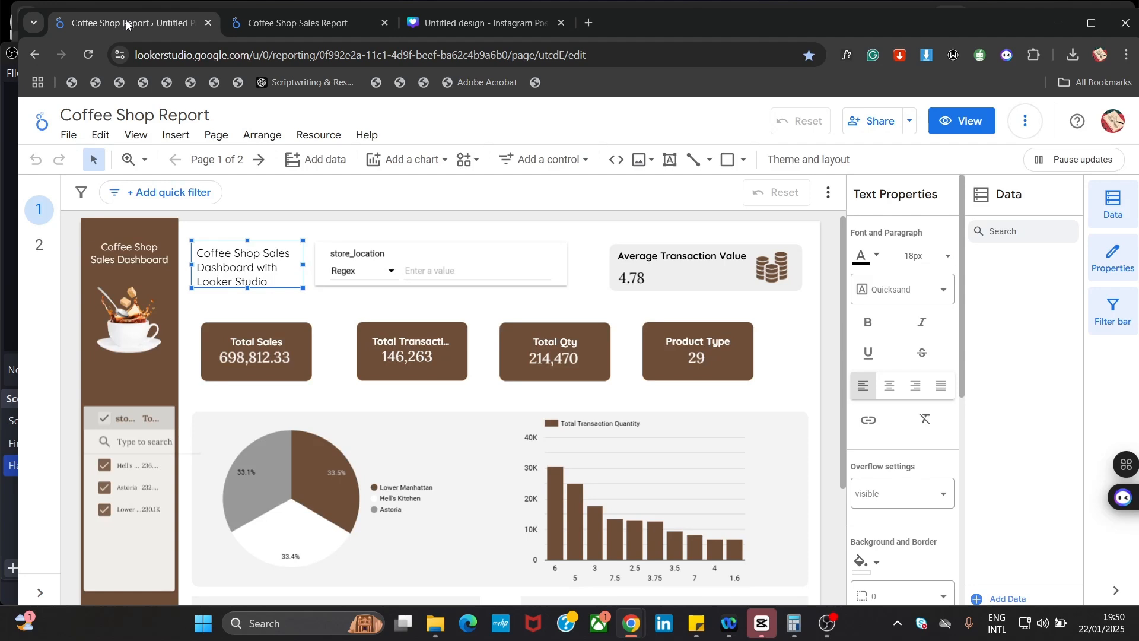
click(283, 23)
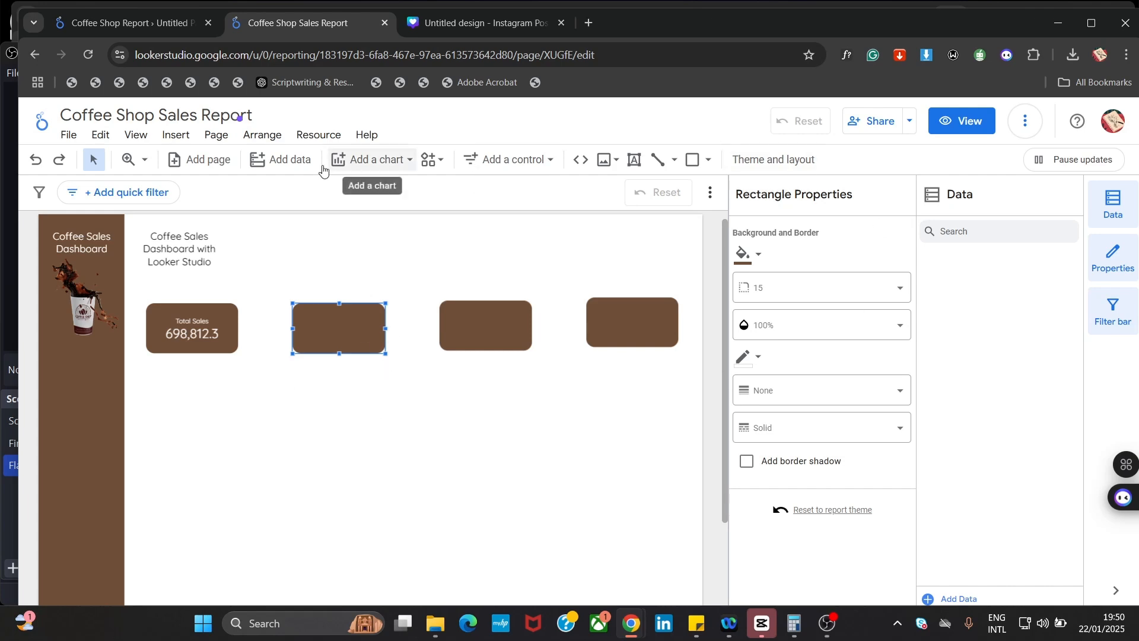
click(346, 170)
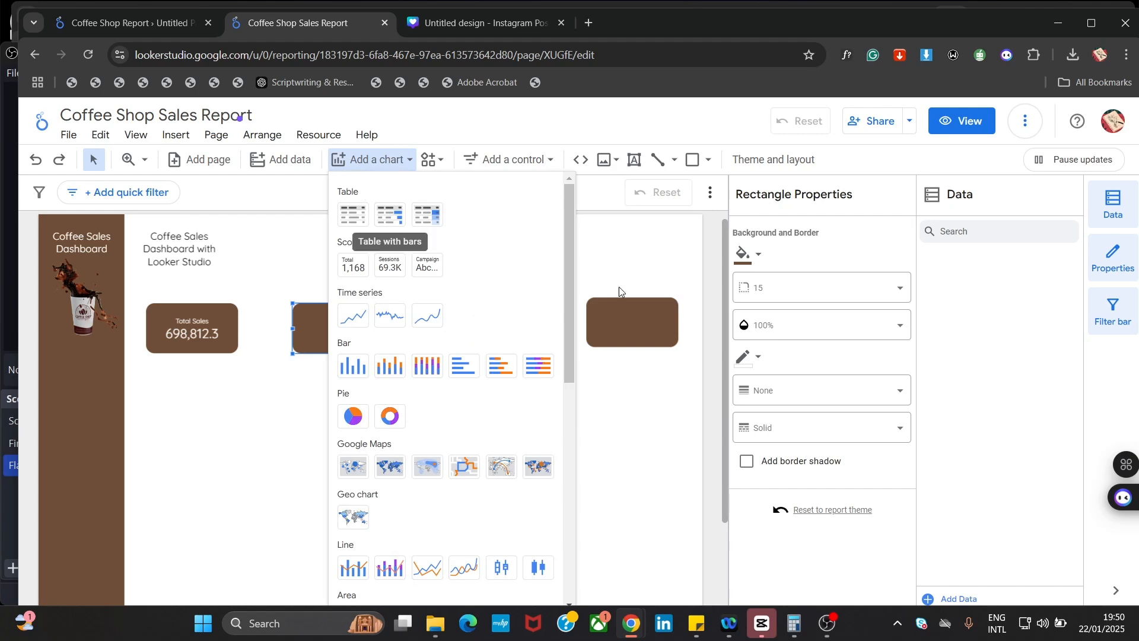
click(646, 268)
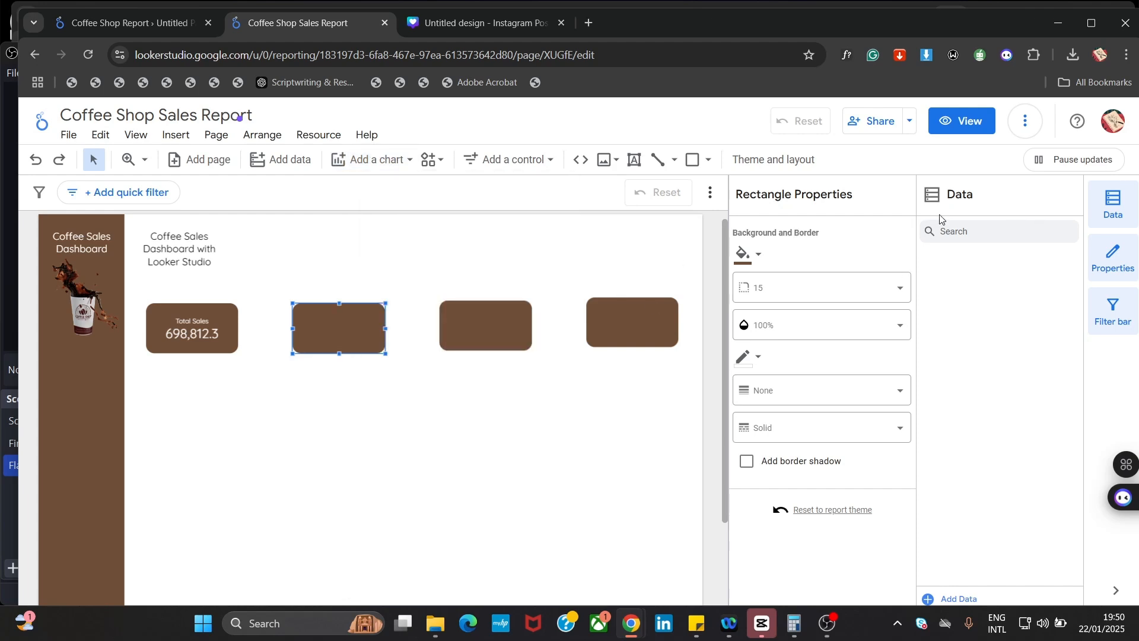
Start a new calculated field in the Coffee Shop Sales (1) - Transactions data source
click(1101, 217)
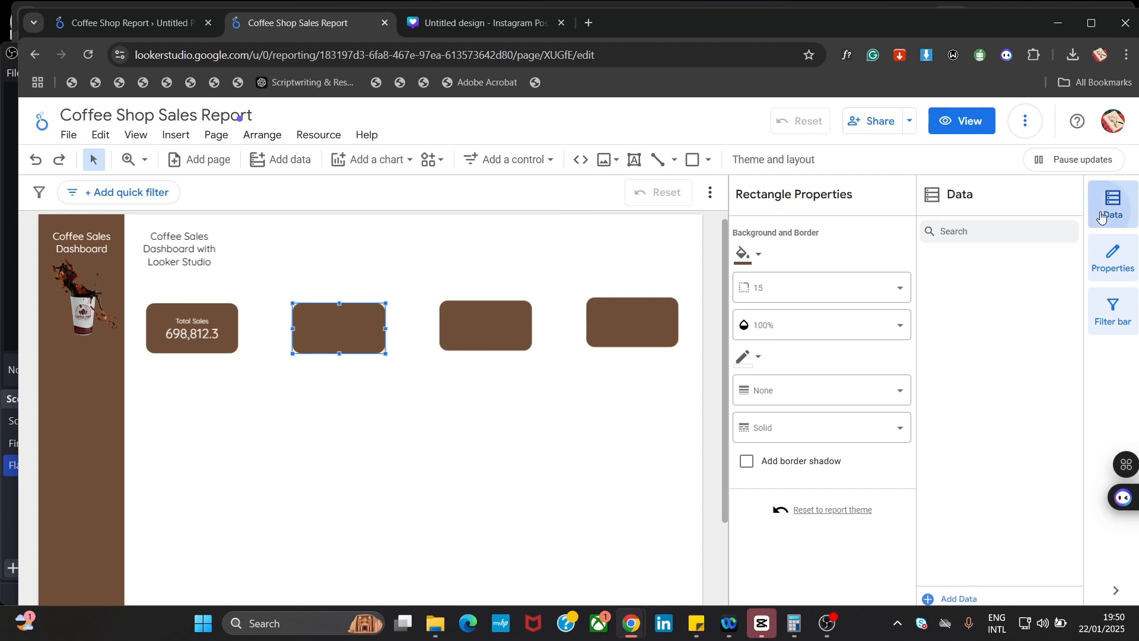
click(1099, 217)
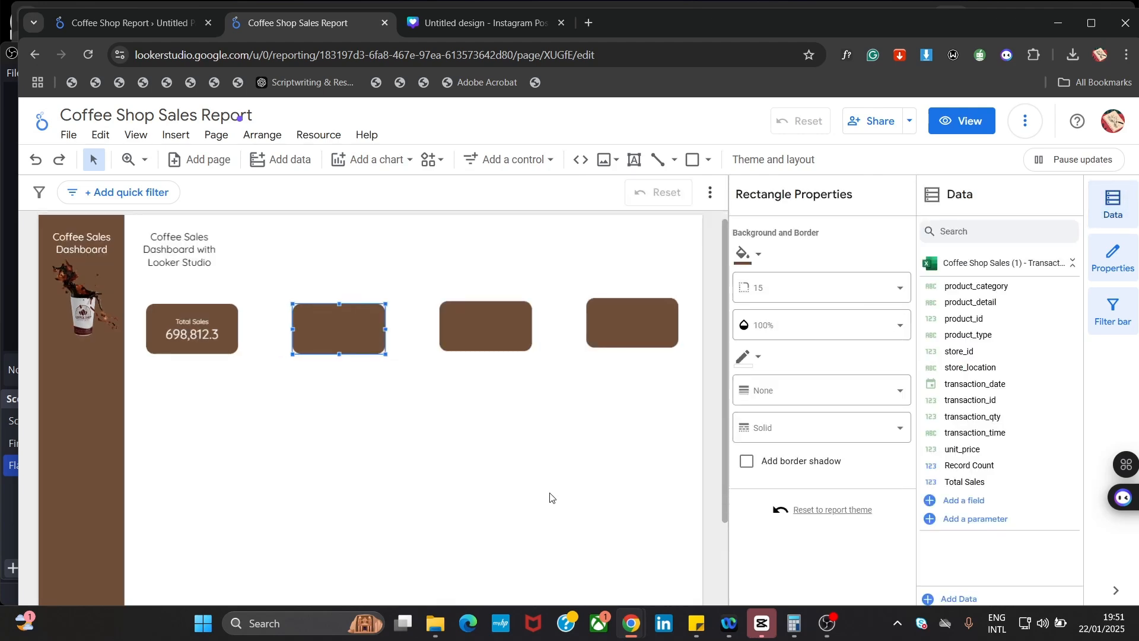
click(950, 504)
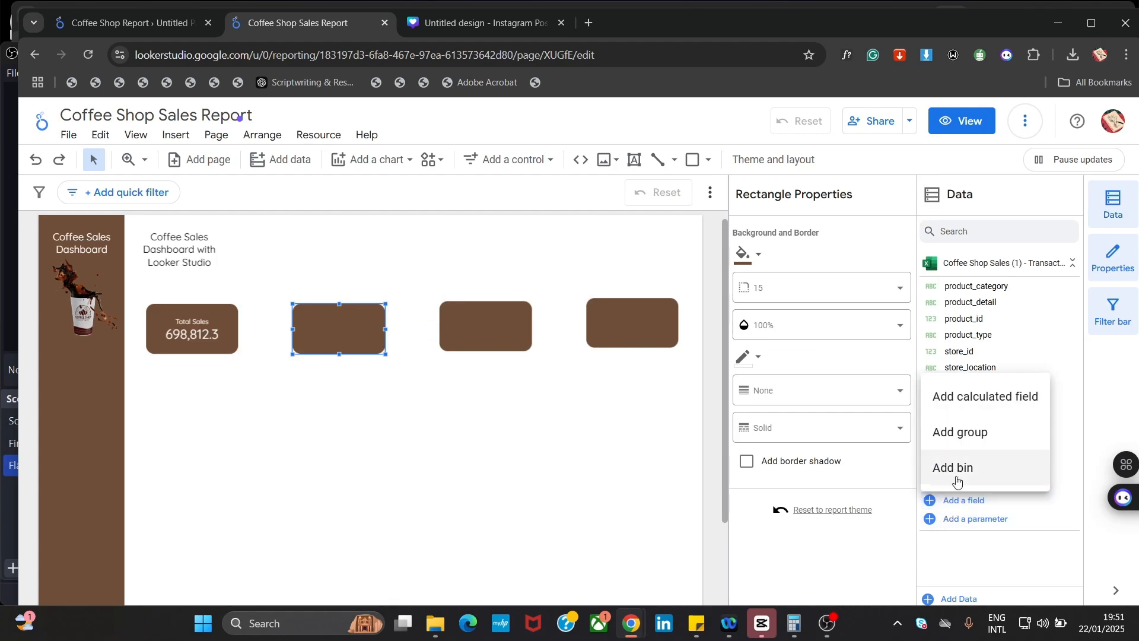
click(927, 397)
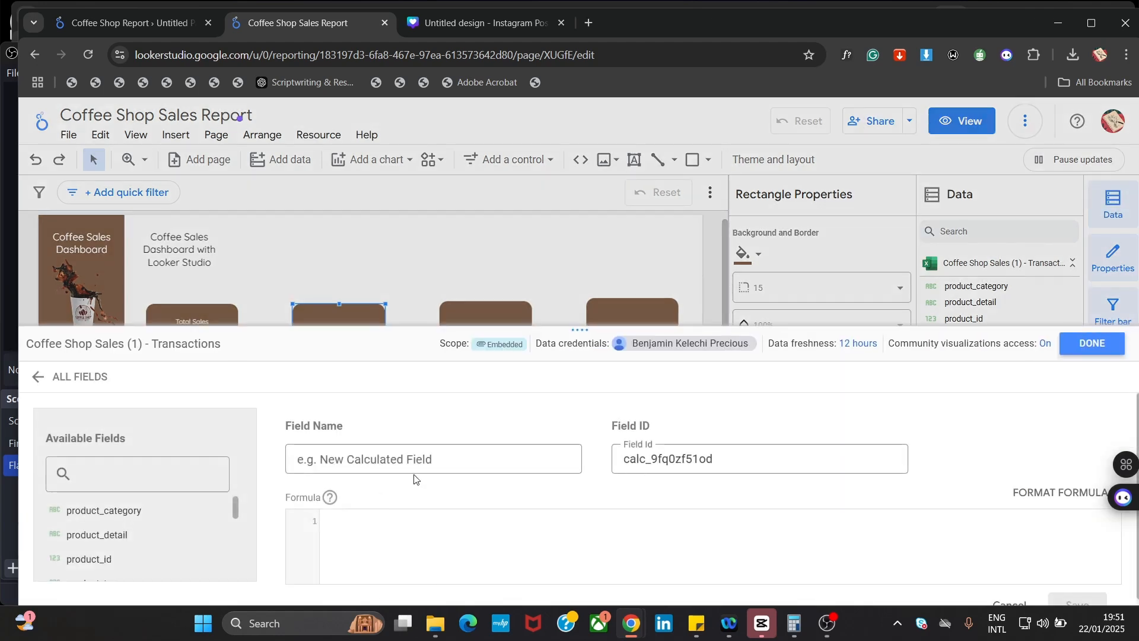
click(444, 461)
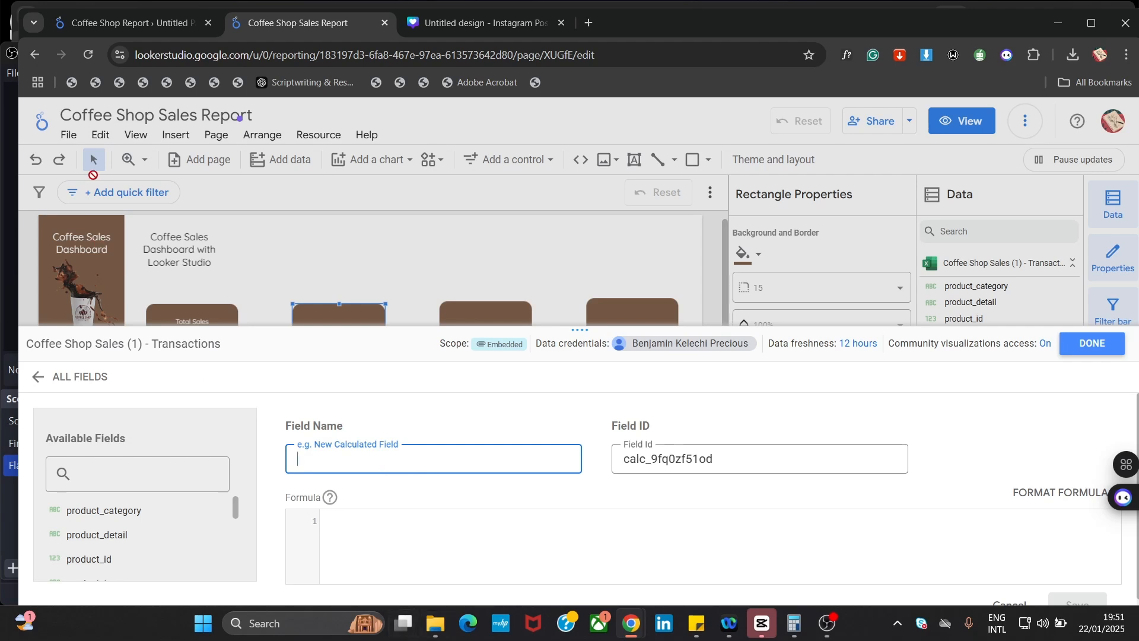
Name the calculated field Total Transactions, checking the finished Coffee Shop Report for the metric name
click(142, 31)
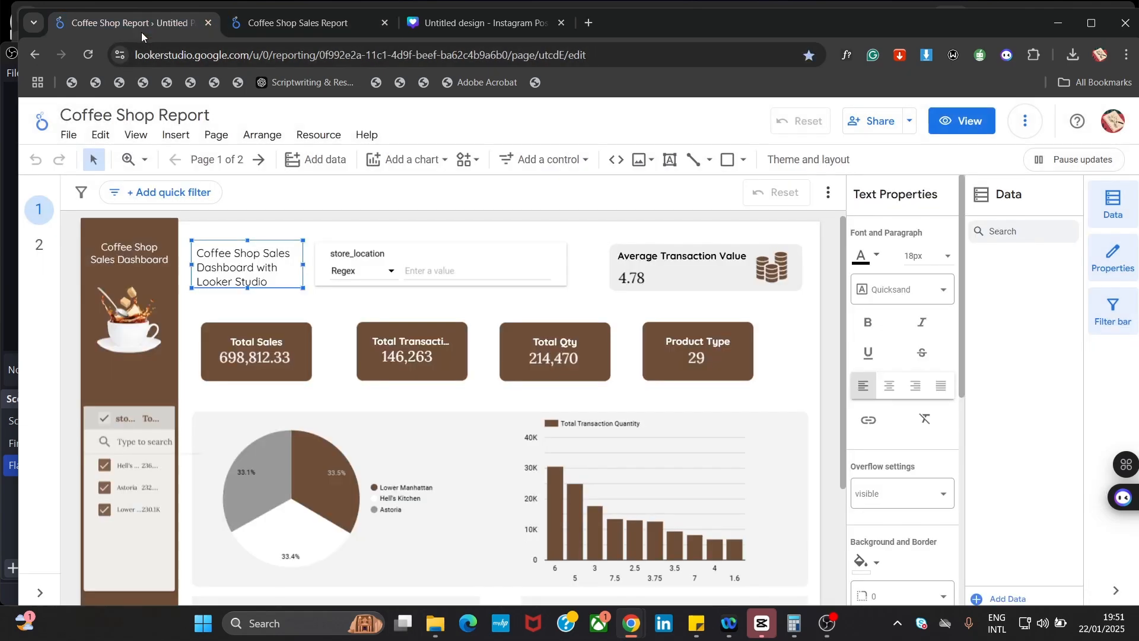
click(249, 26)
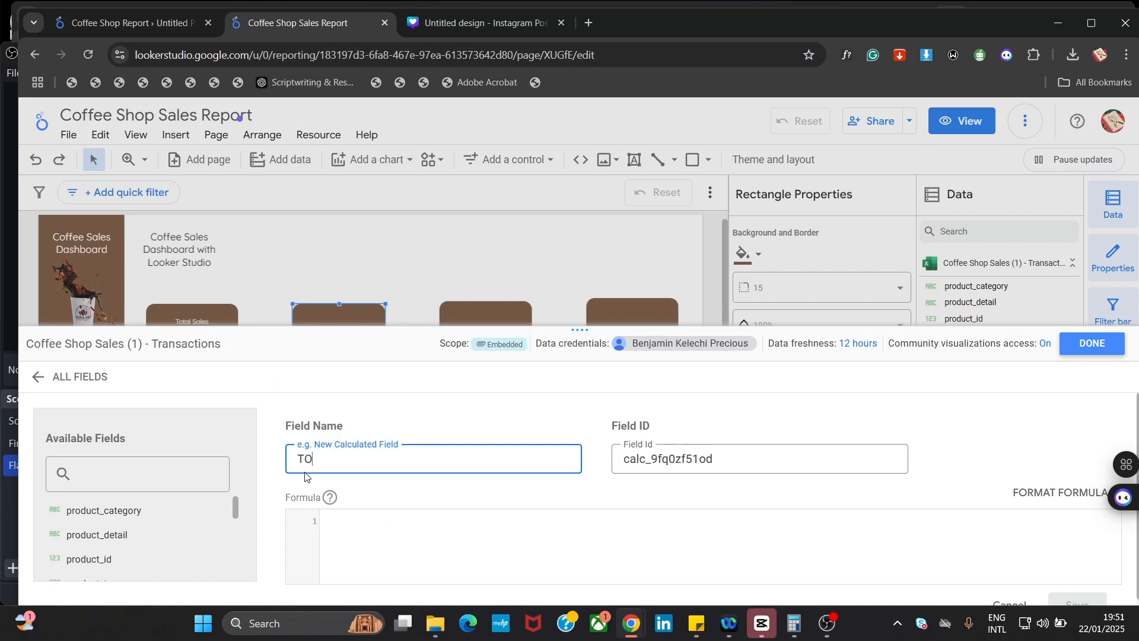
text(Total Tram)
text(scatio)
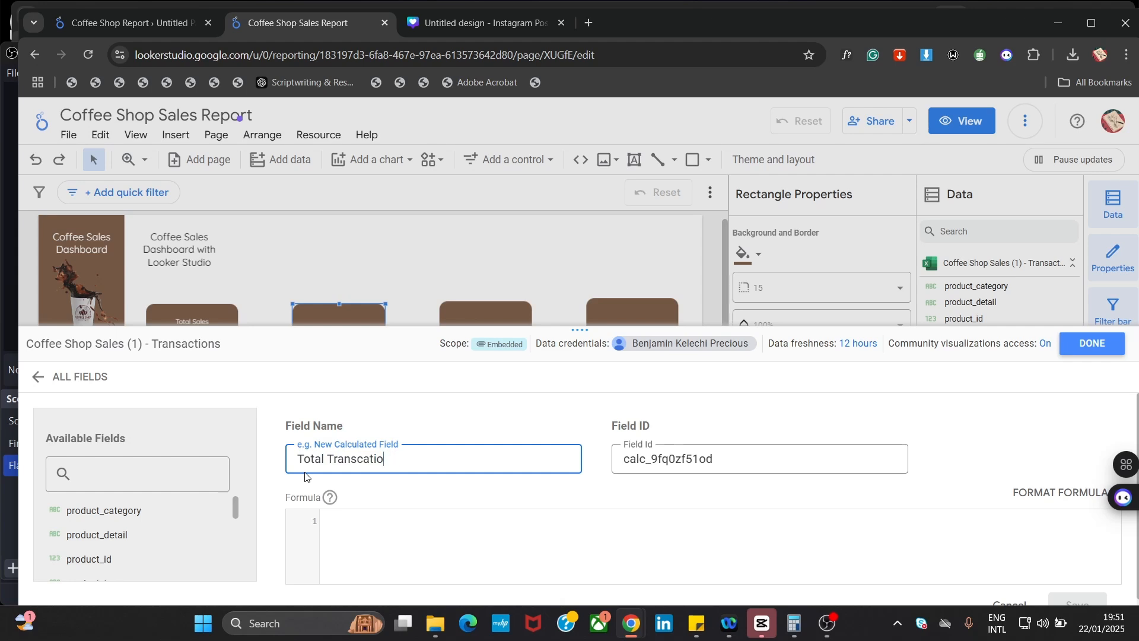
key(BackSpace)
key(BackSpace)
key(BackSpace)
key(BackSpace)
key(BackSpace)
click(589, 558)
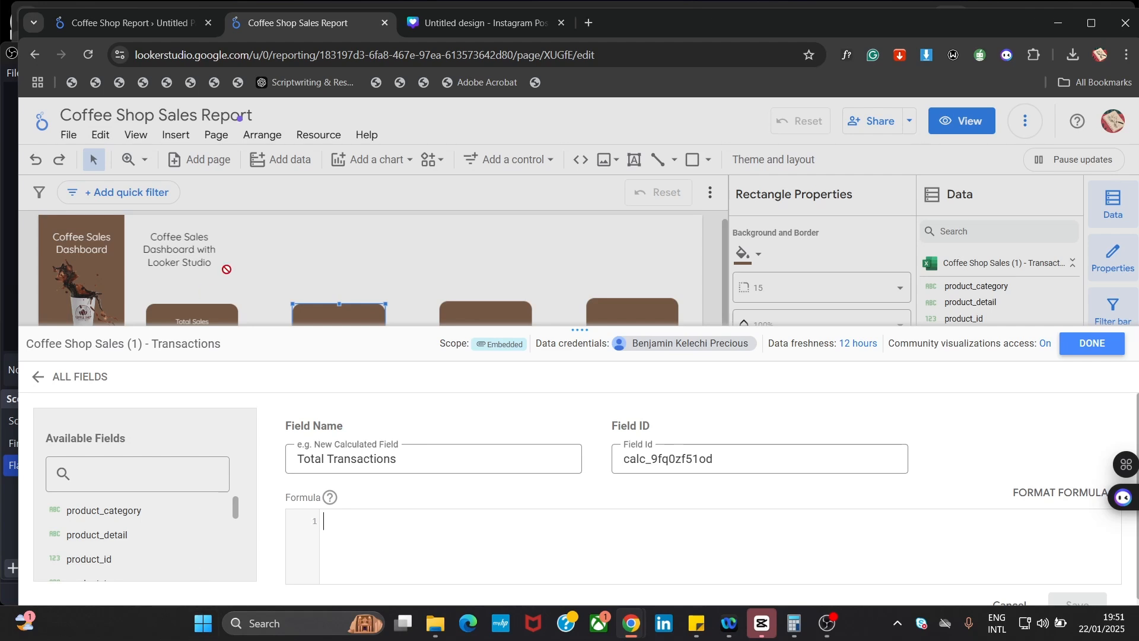
Set the Total Transactions formula to COUNT(DISTINCT transaction_id), consulting the finished Coffee Shop Report first, and save the field
click(137, 31)
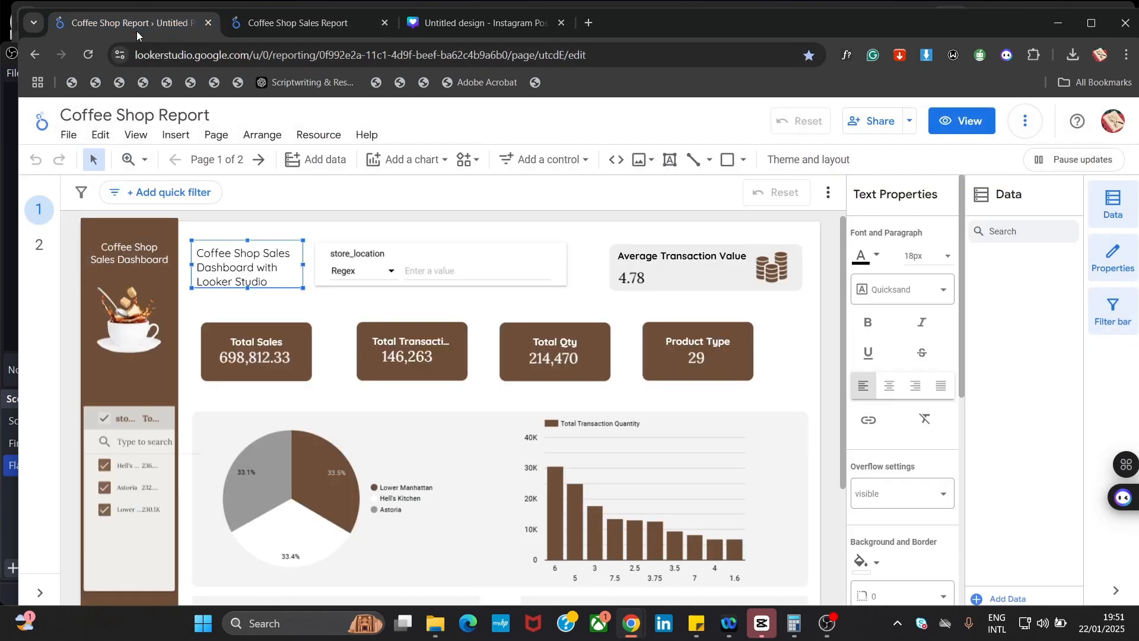
click(294, 29)
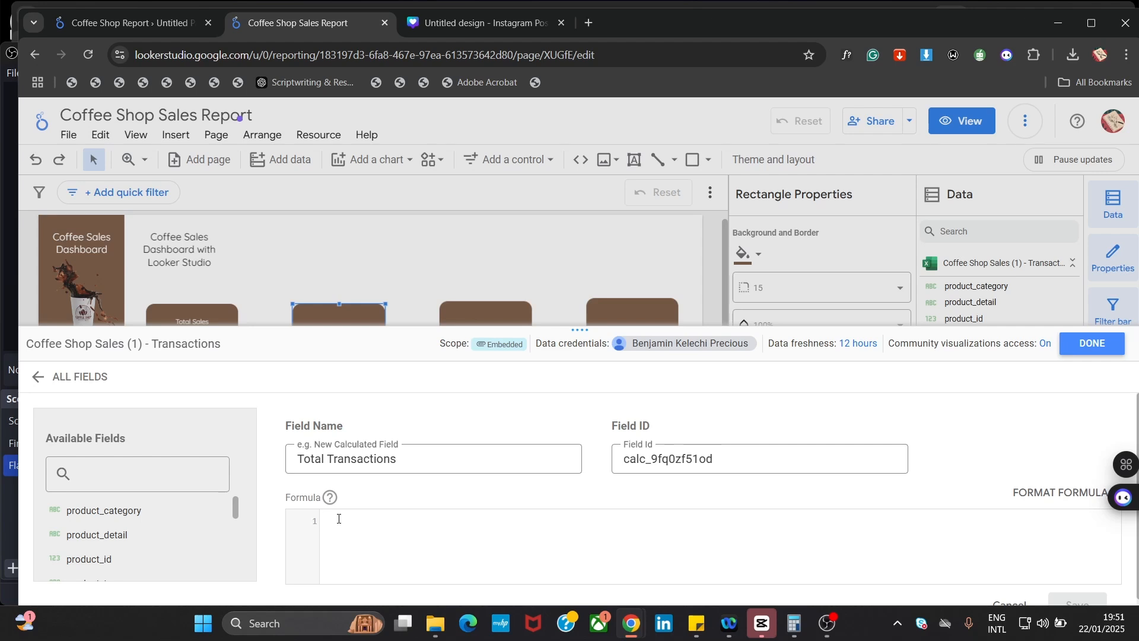
text(COUNT)
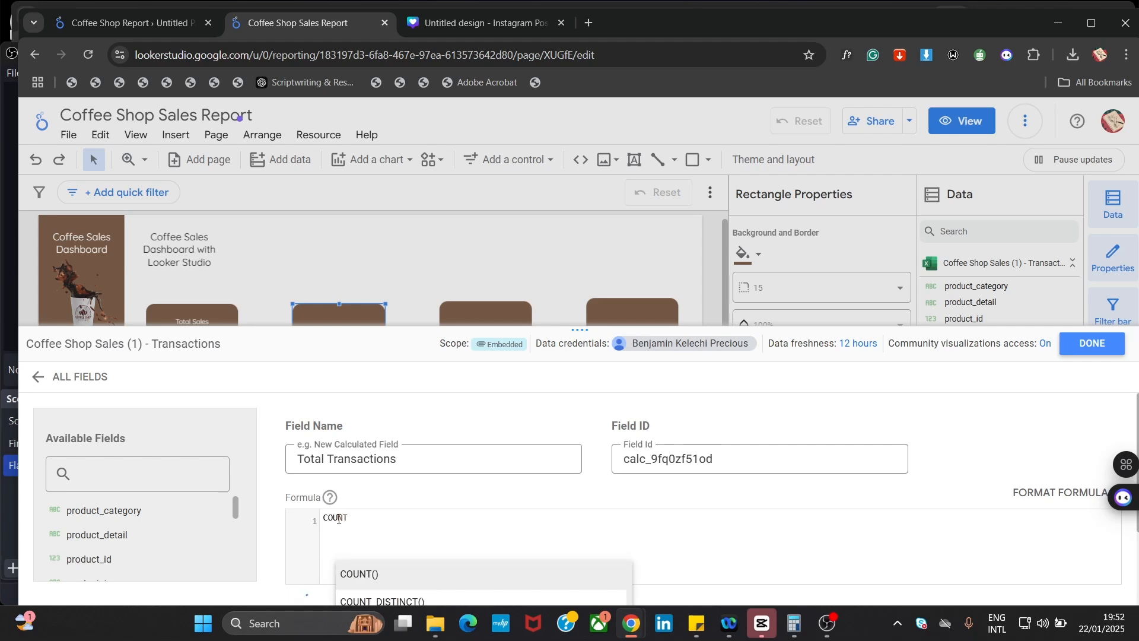
click(358, 575)
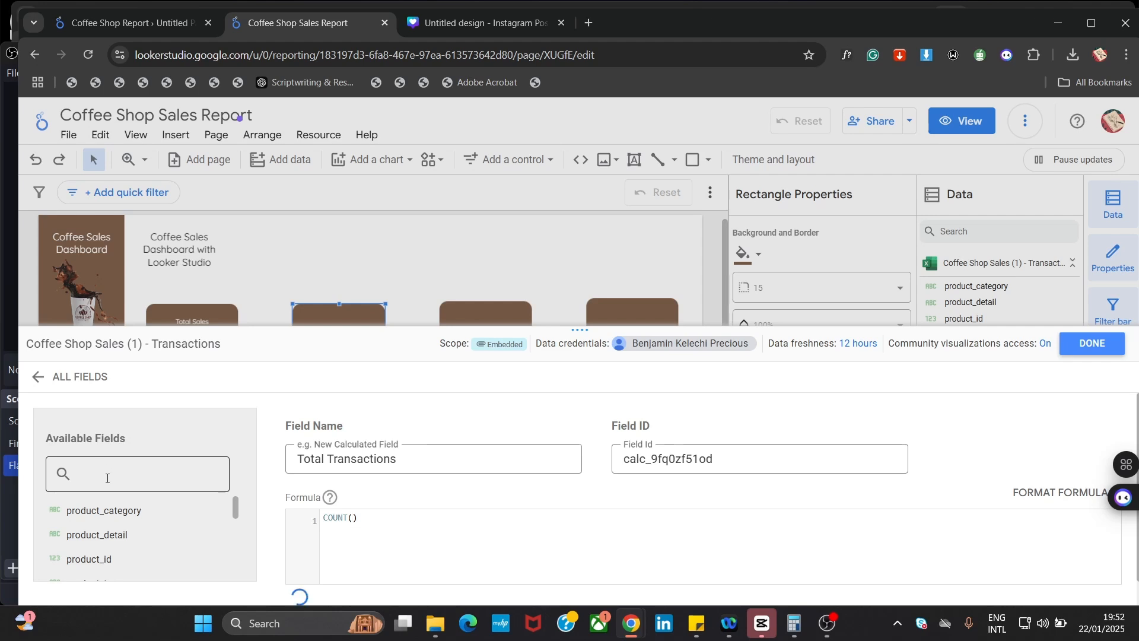
text(D)
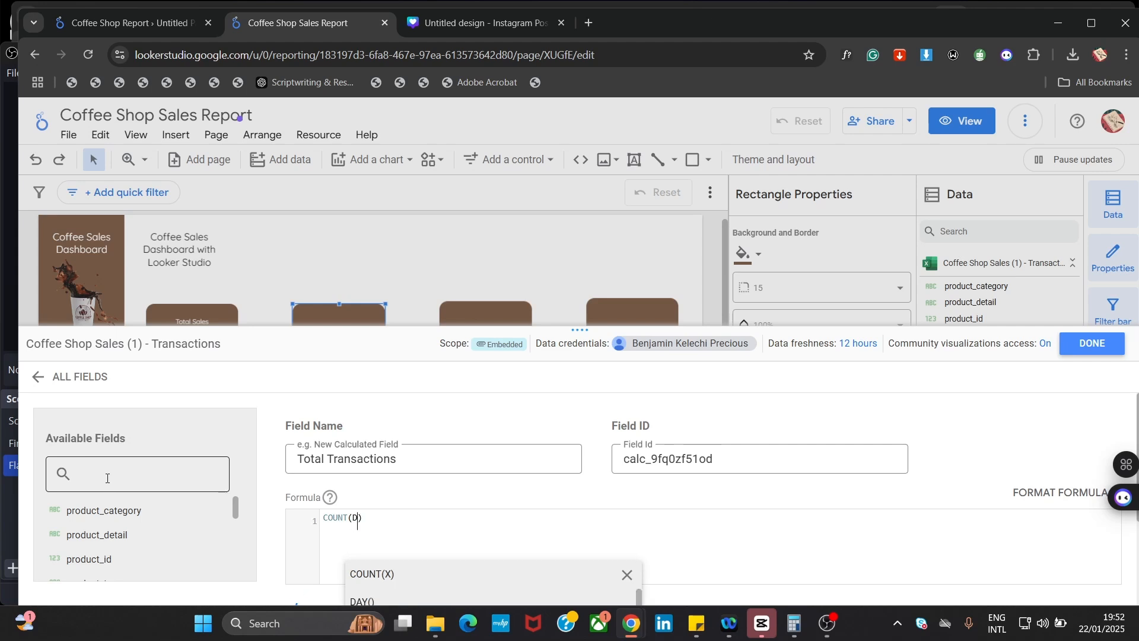
text(IST)
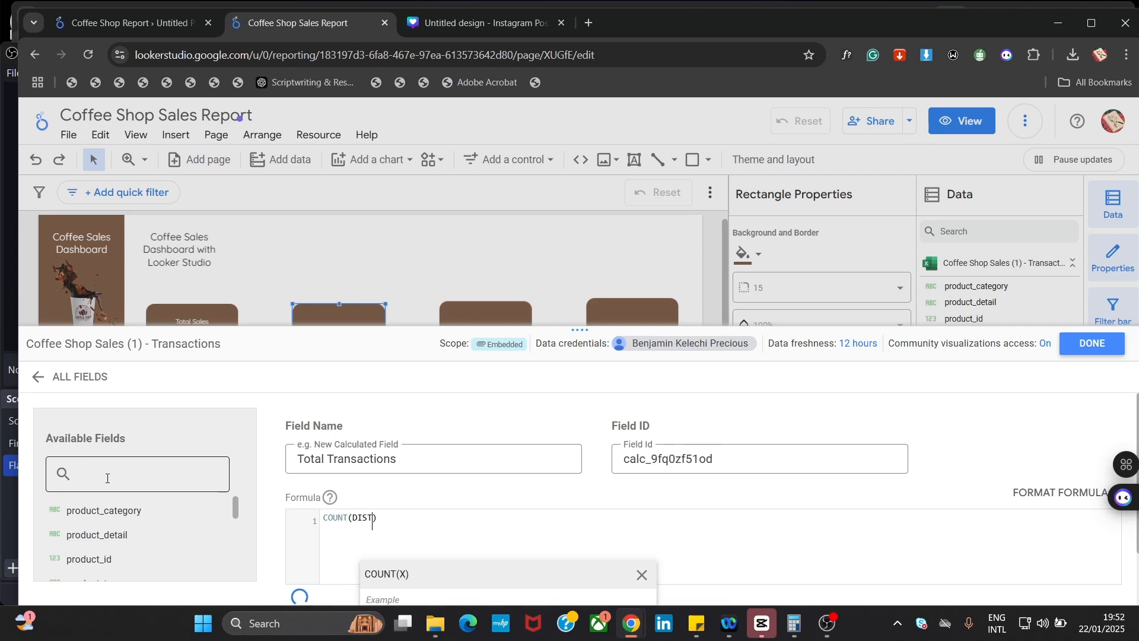
text(INCT)
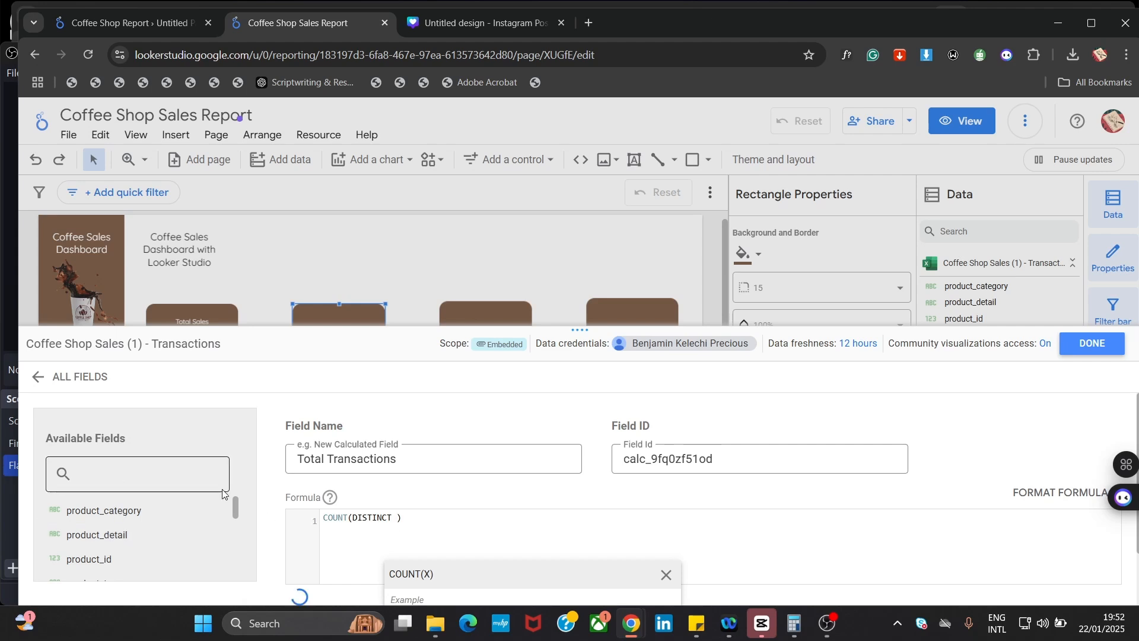
drag(235, 509, 232, 552)
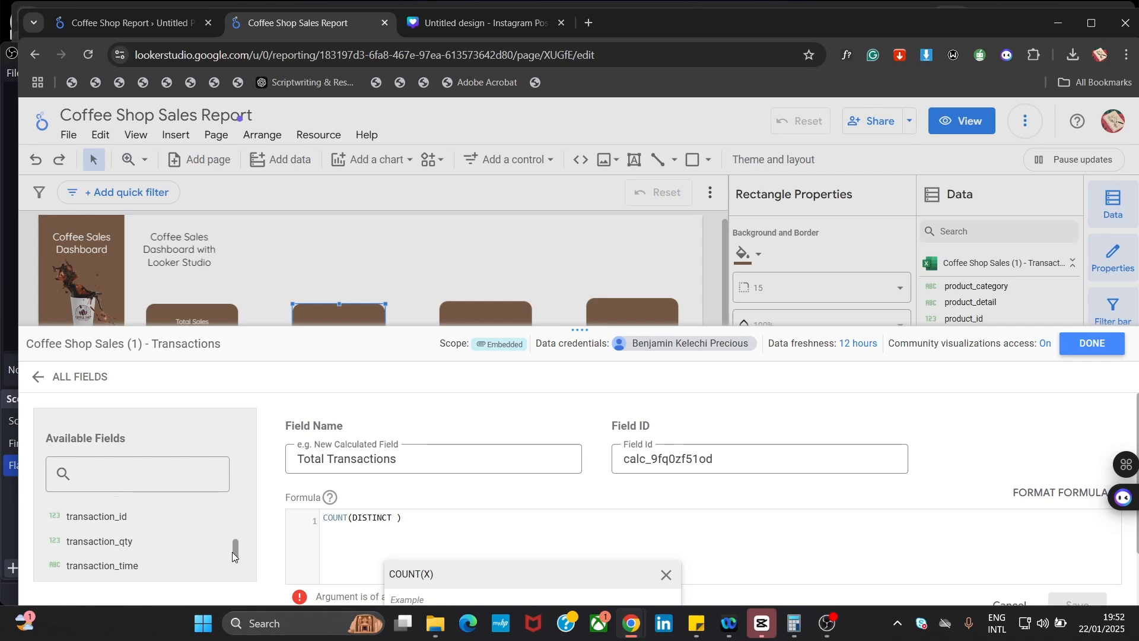
click(104, 522)
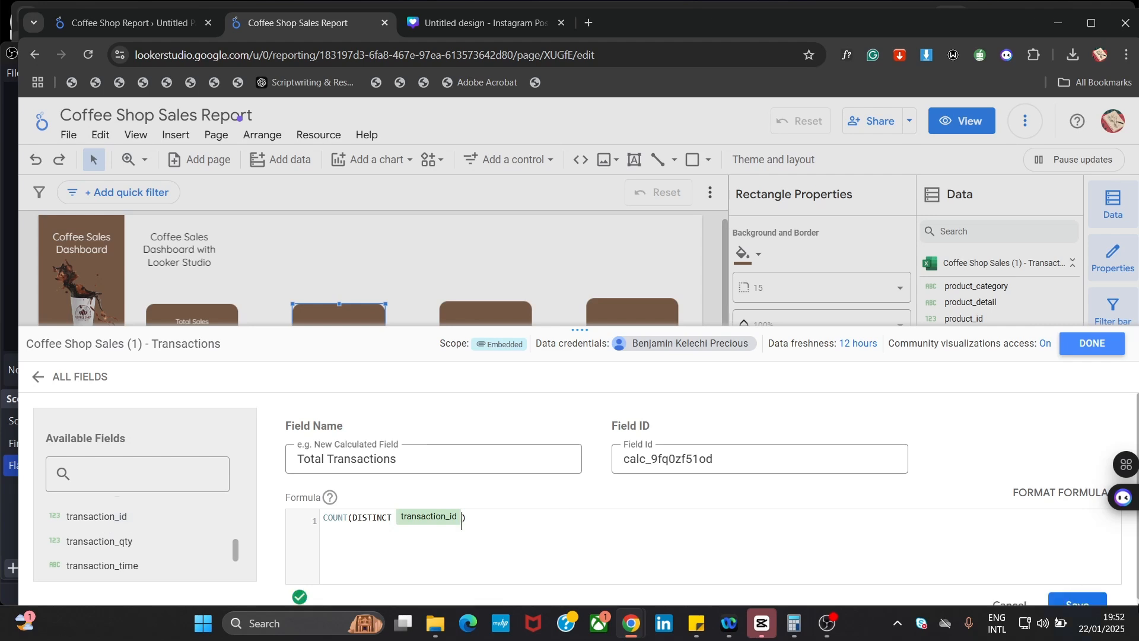
scroll(1075, 596, down, 1)
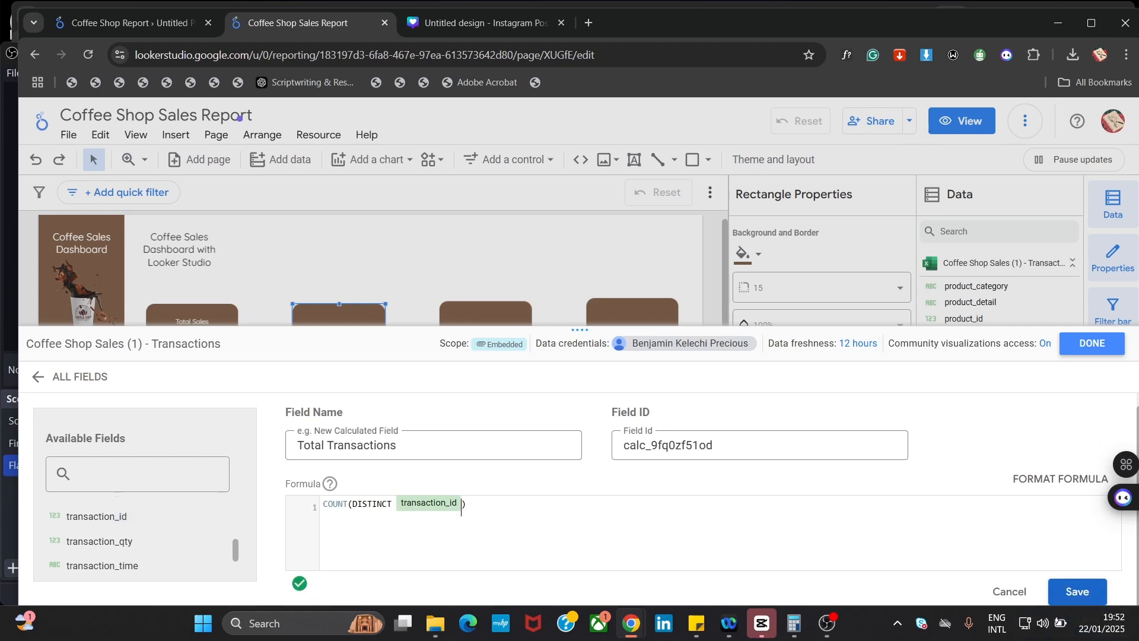
click(1077, 591)
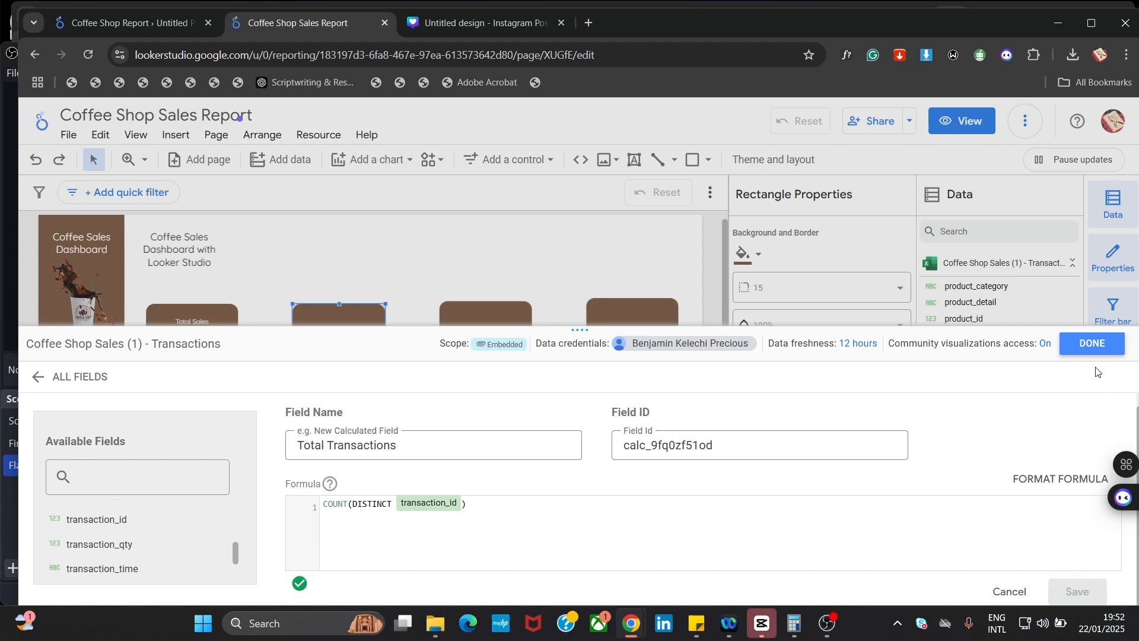
Add a scorecard with the Total Transactions metric and place it just below the second brown tile
click(1094, 349)
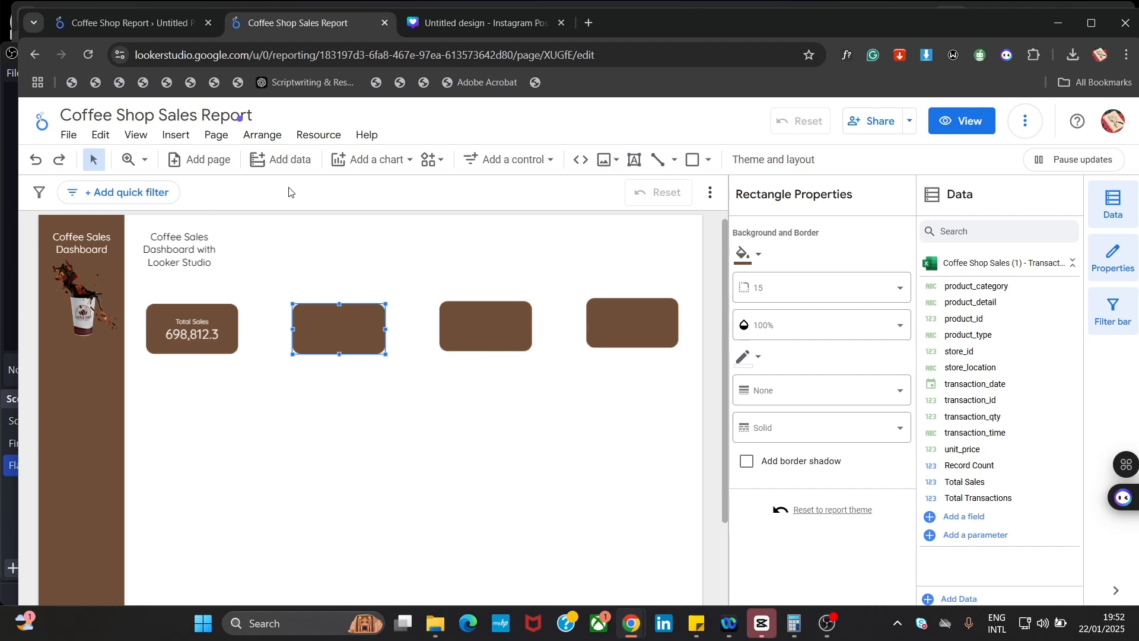
click(362, 165)
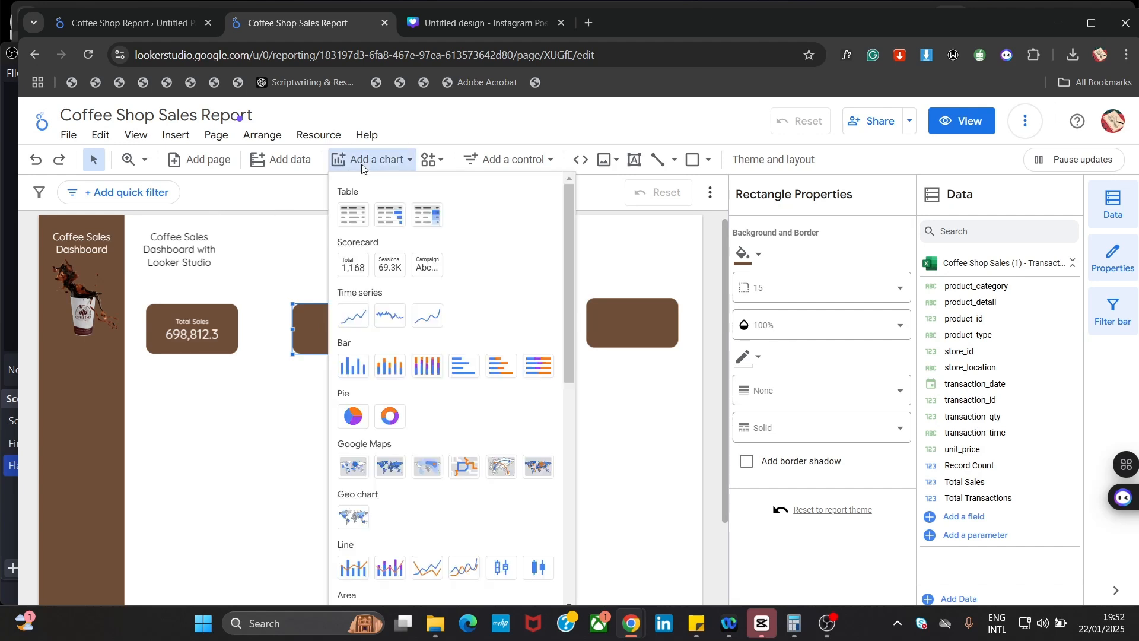
click(344, 270)
key(Escape)
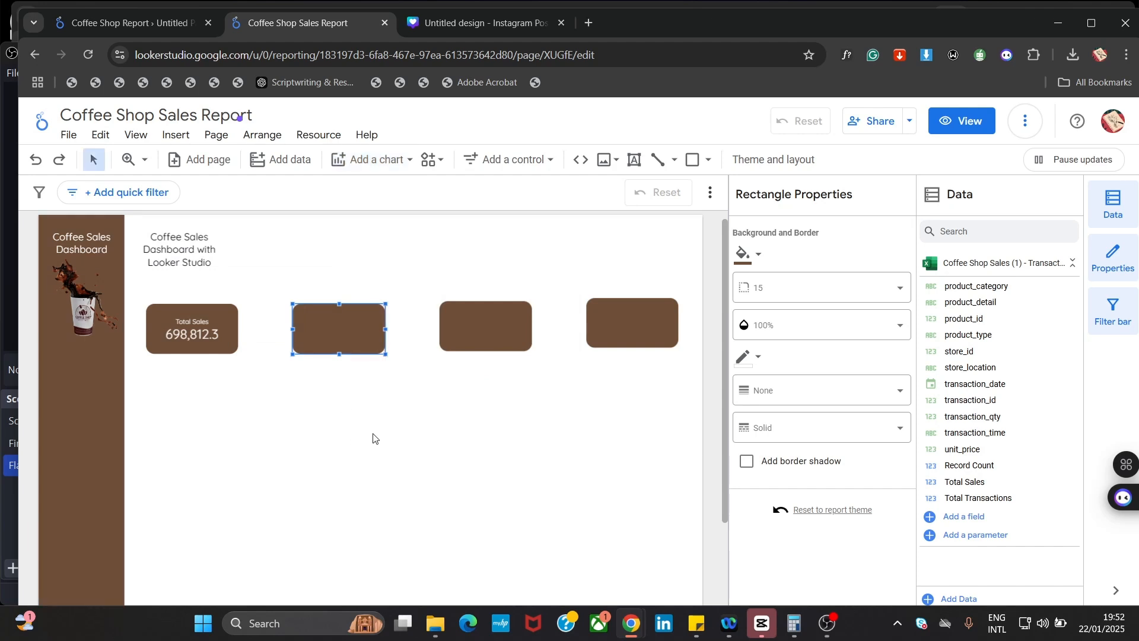
click(373, 438)
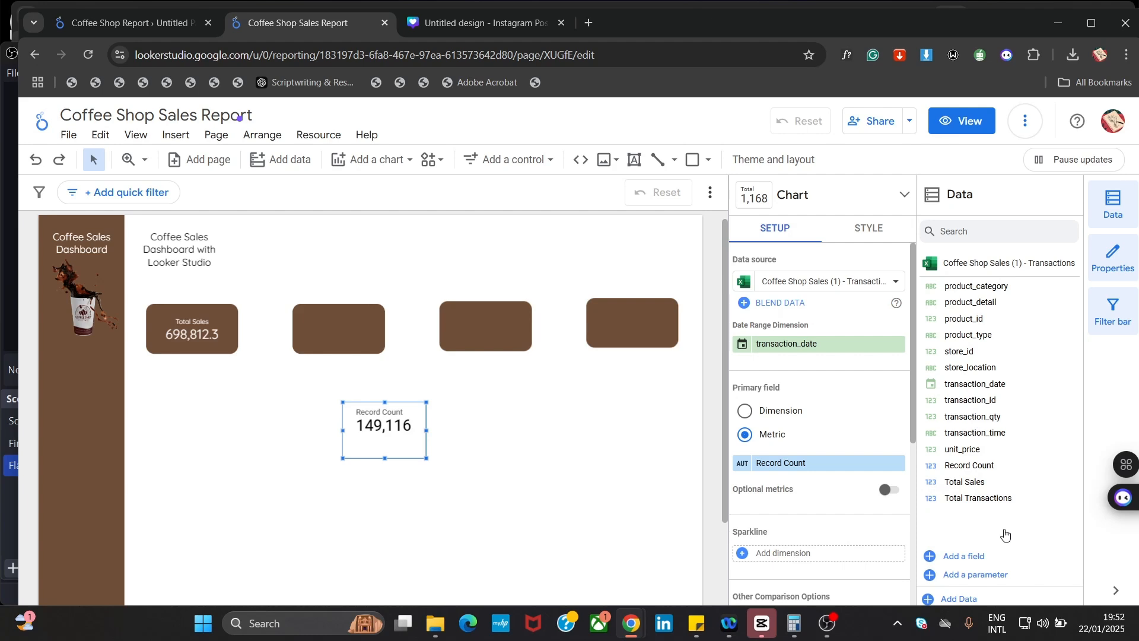
drag(979, 499, 816, 463)
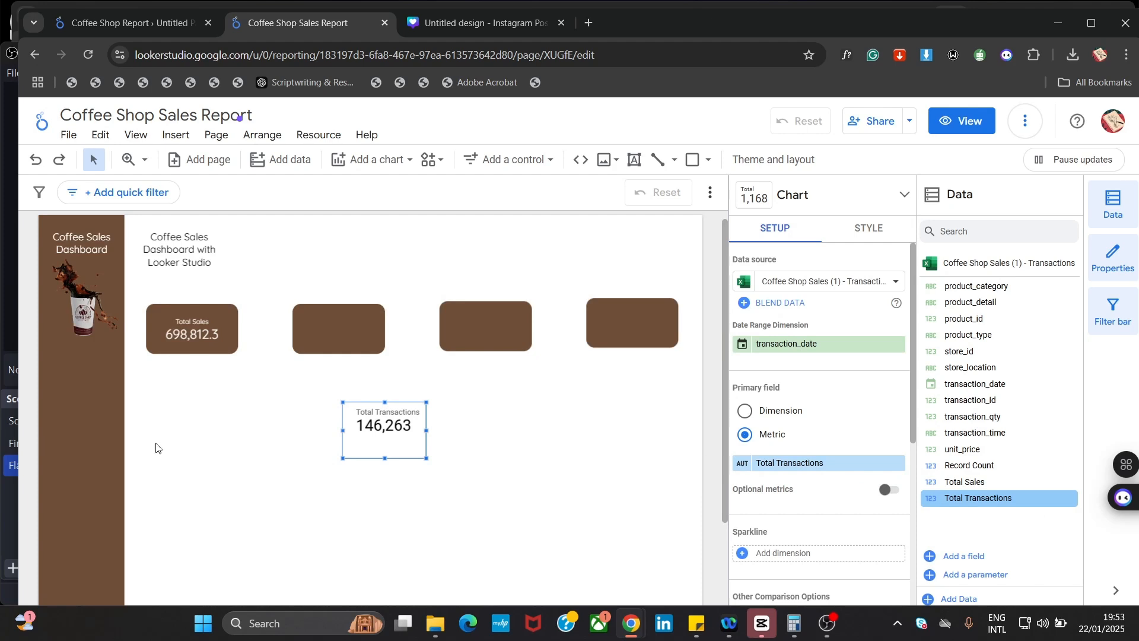
drag(368, 434, 329, 407)
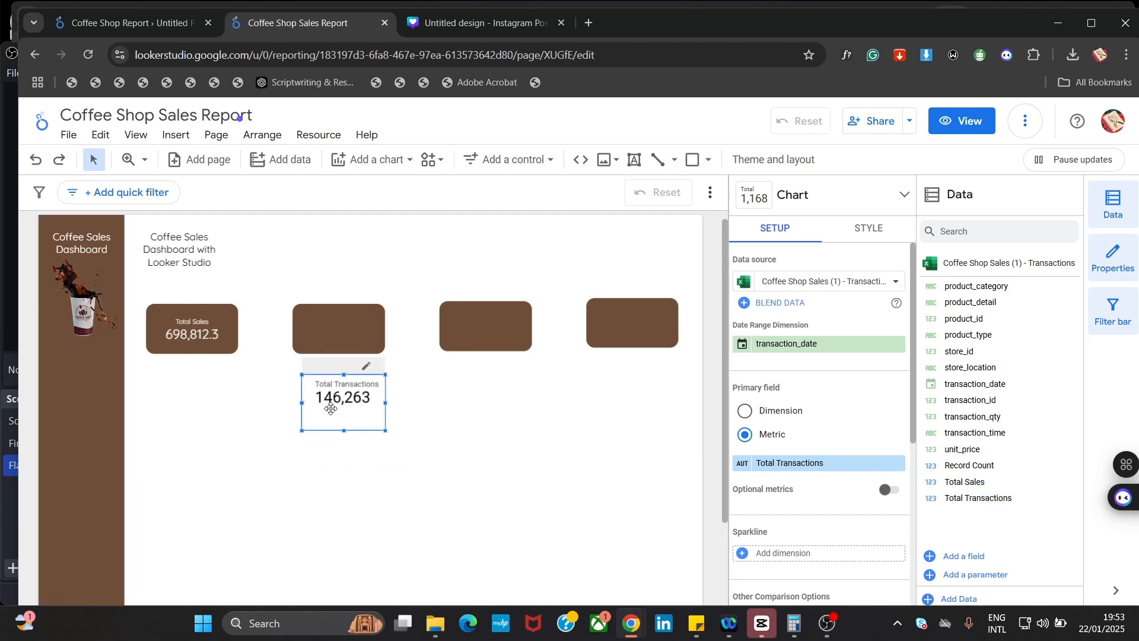
Set the Total Transactions scorecard labels to Quicksand at 24px and center the field name
click(867, 233)
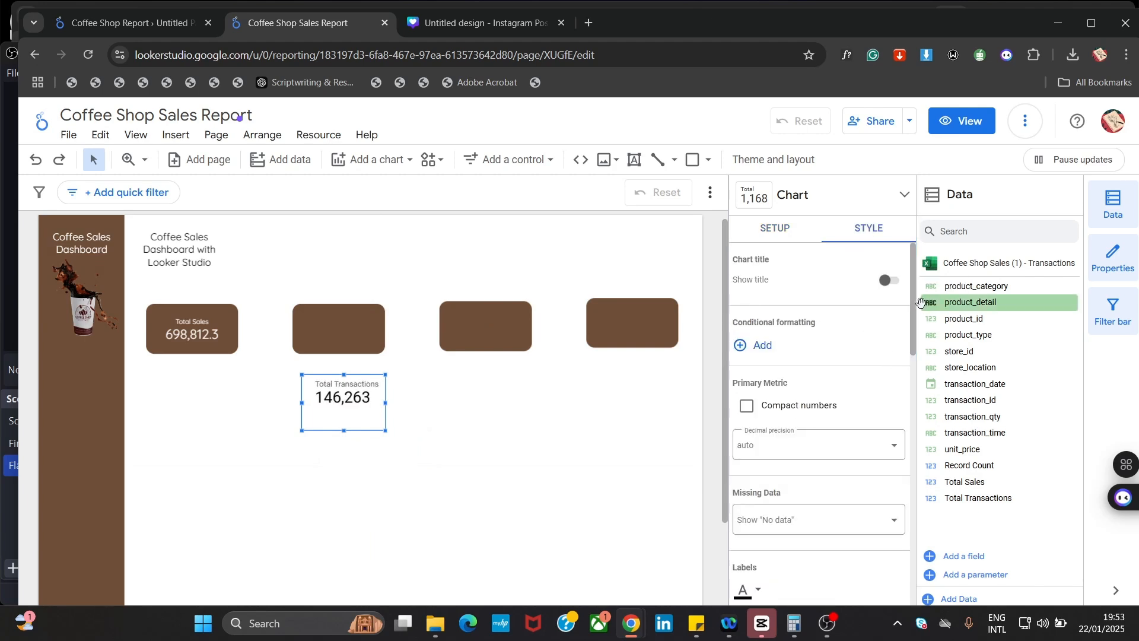
drag(912, 290, 913, 349)
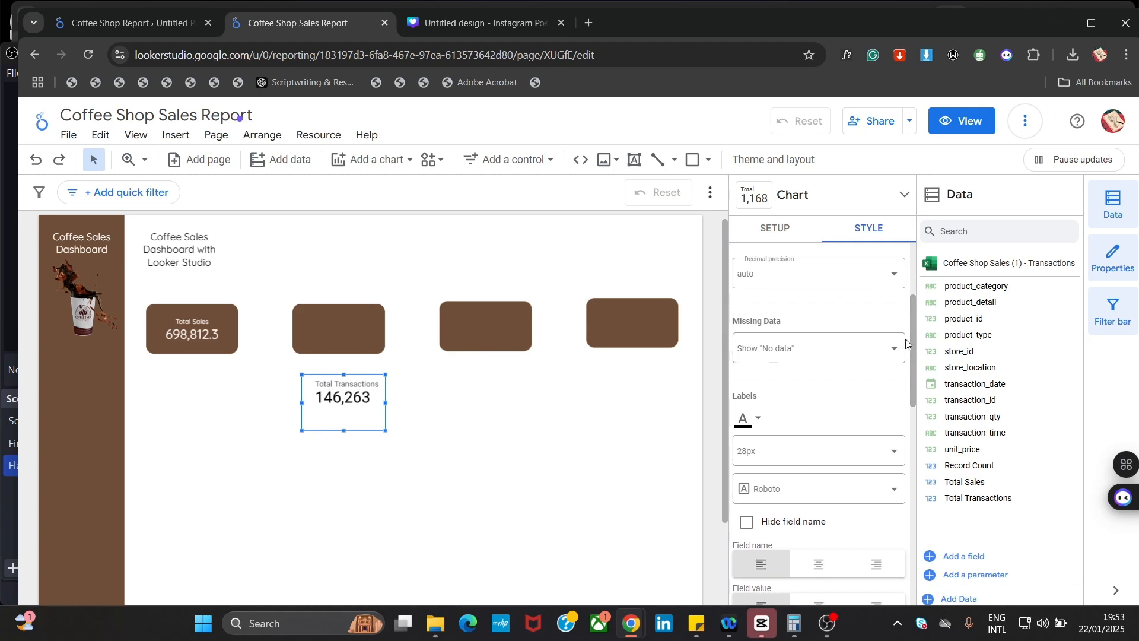
click(858, 281)
click(857, 282)
click(831, 485)
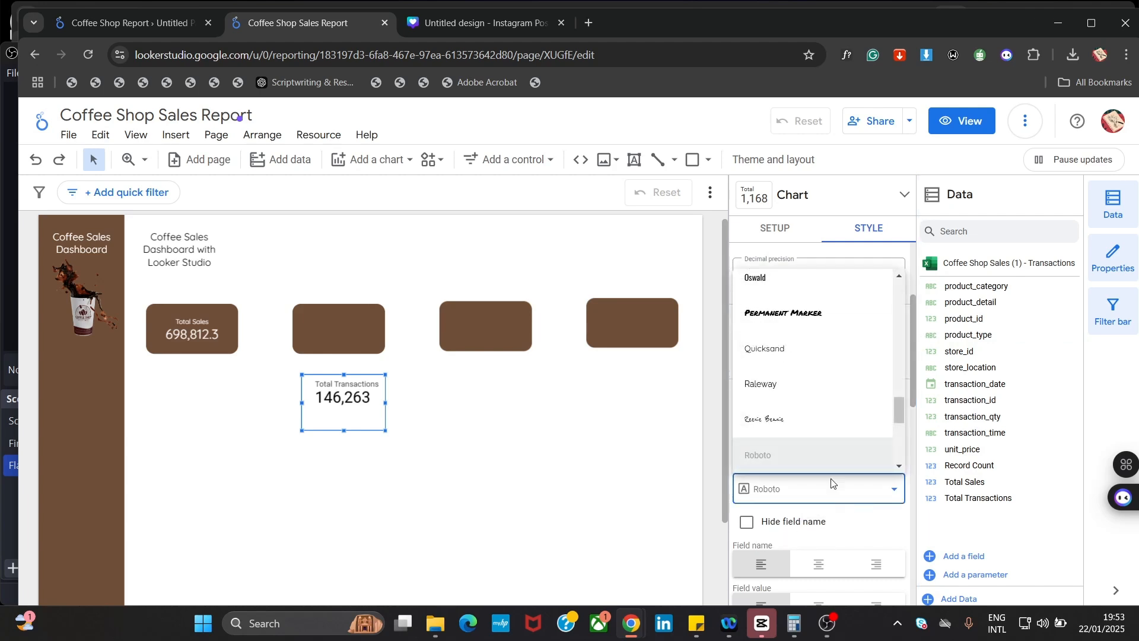
click(852, 348)
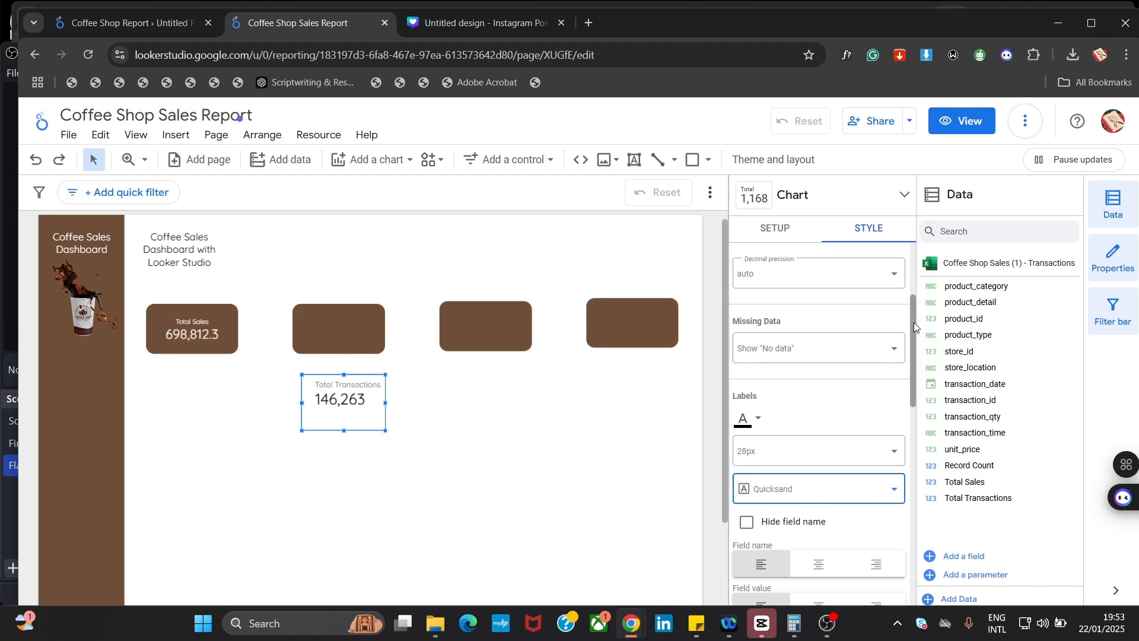
drag(914, 322, 918, 358)
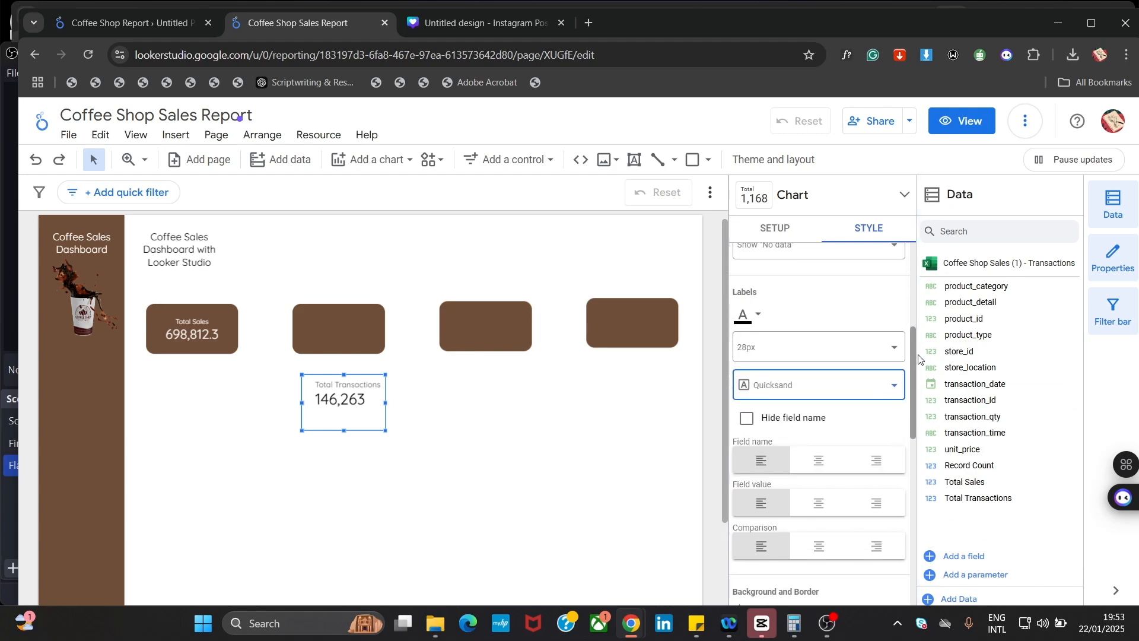
click(854, 357)
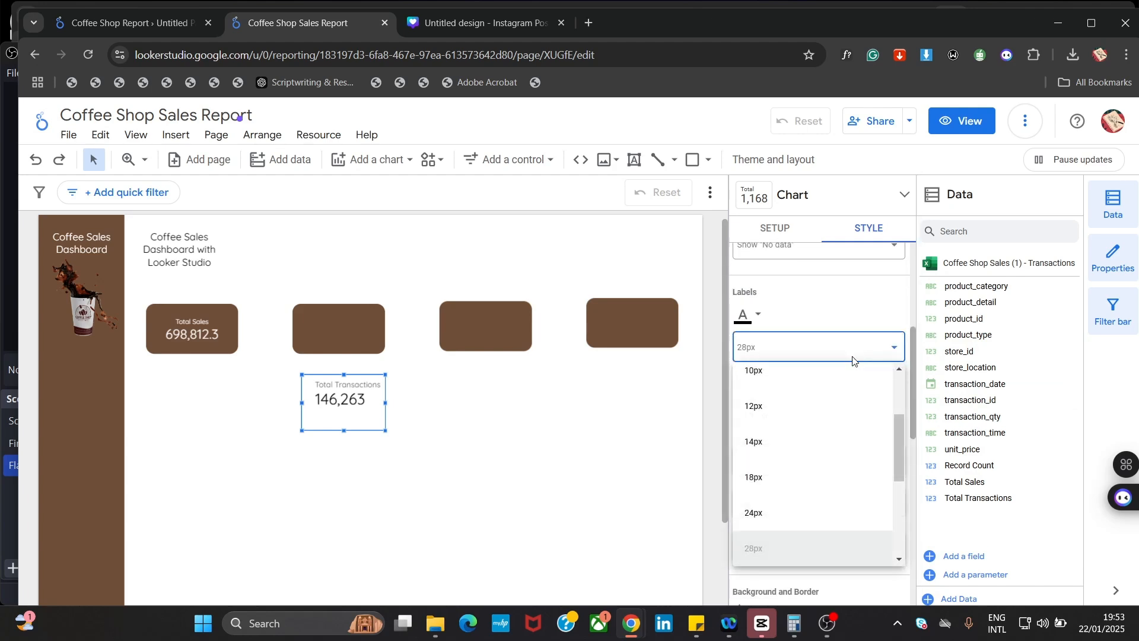
click(817, 525)
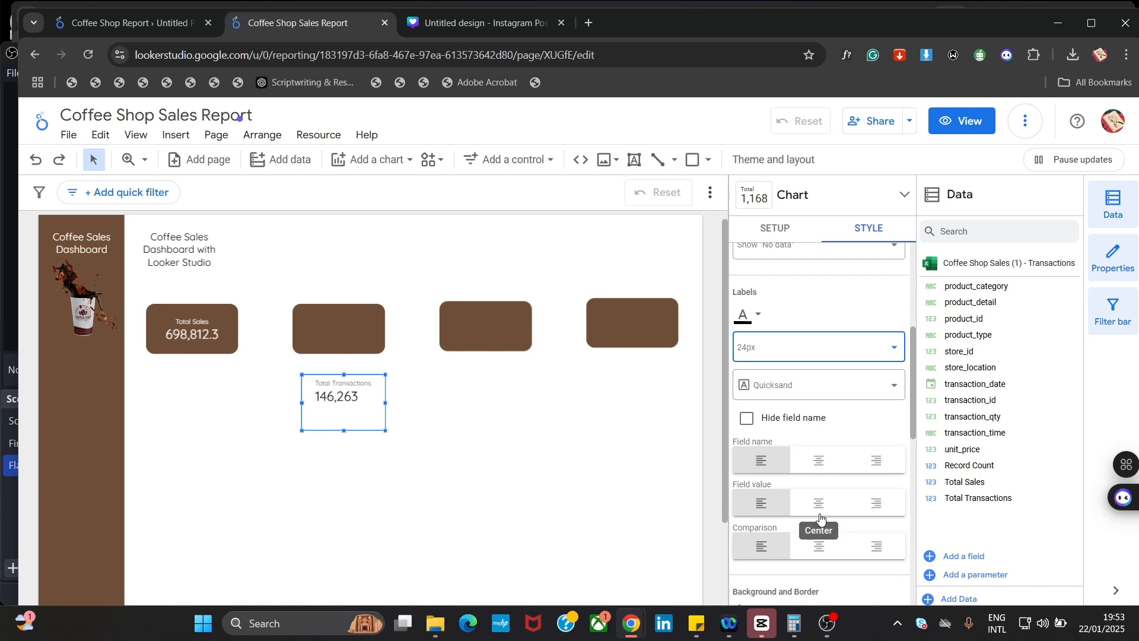
click(819, 460)
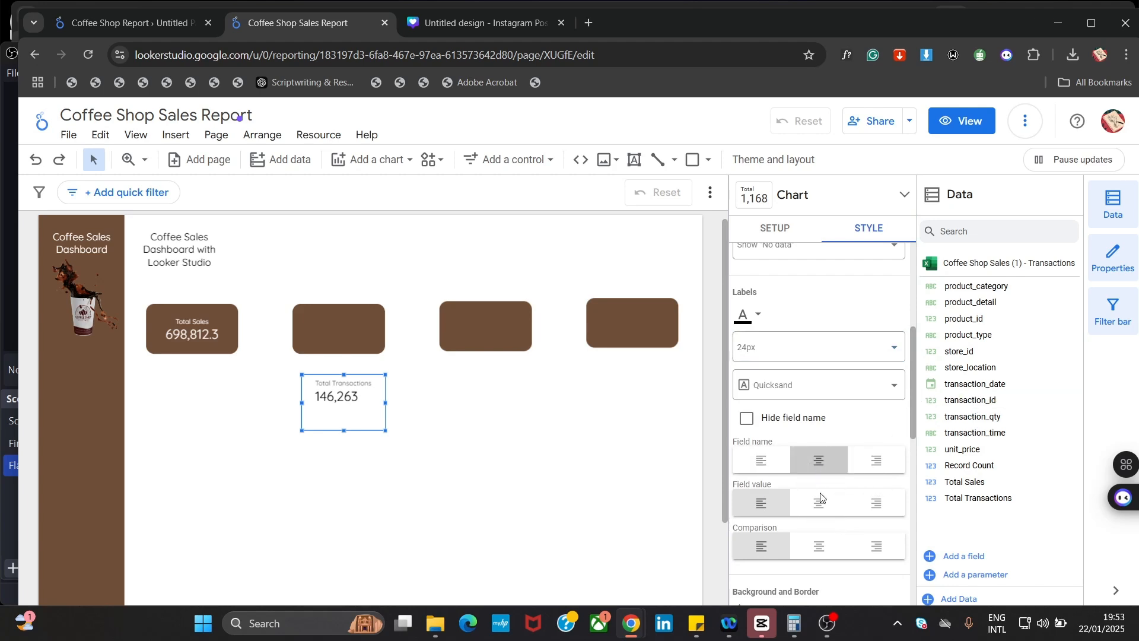
Hide the field name on the Total Transactions scorecard and show its autogenerated chart title instead
click(790, 422)
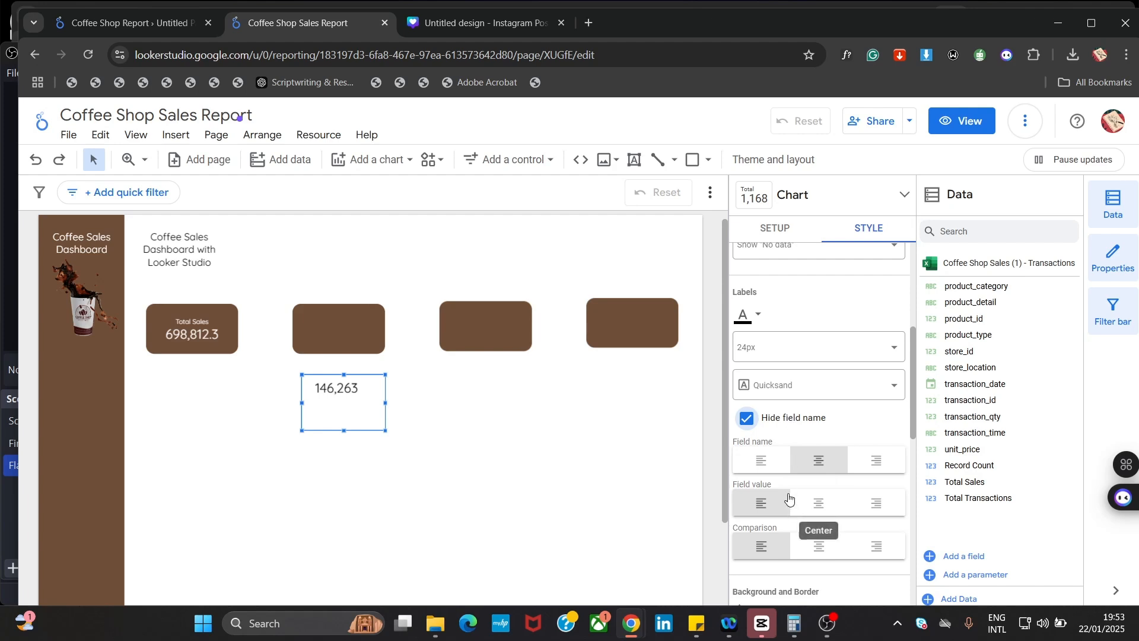
click(787, 426)
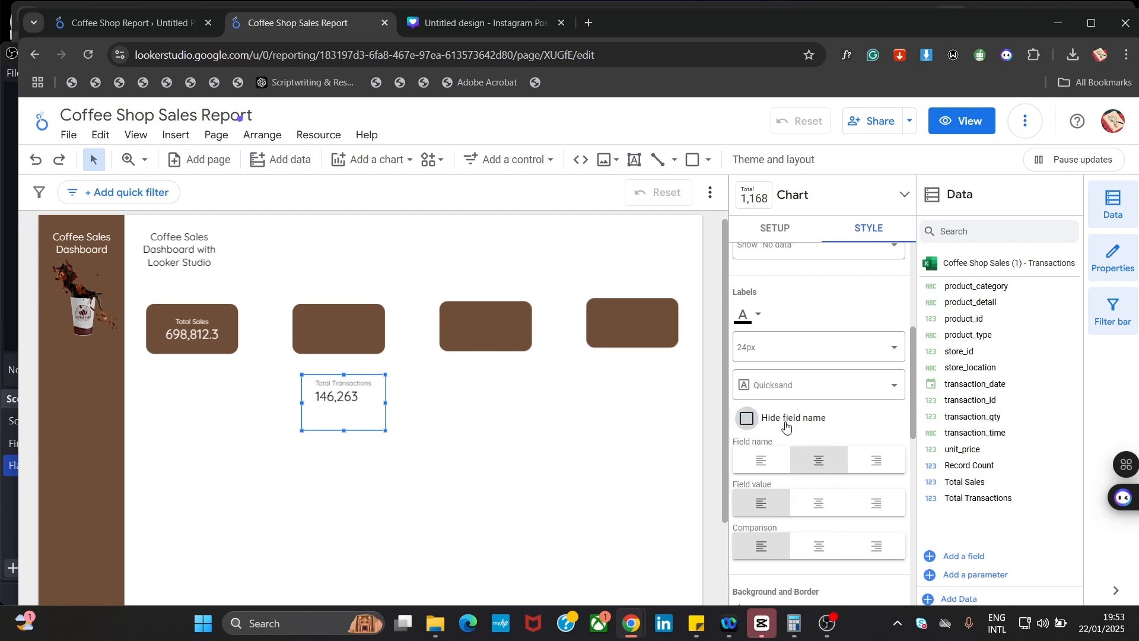
click(787, 426)
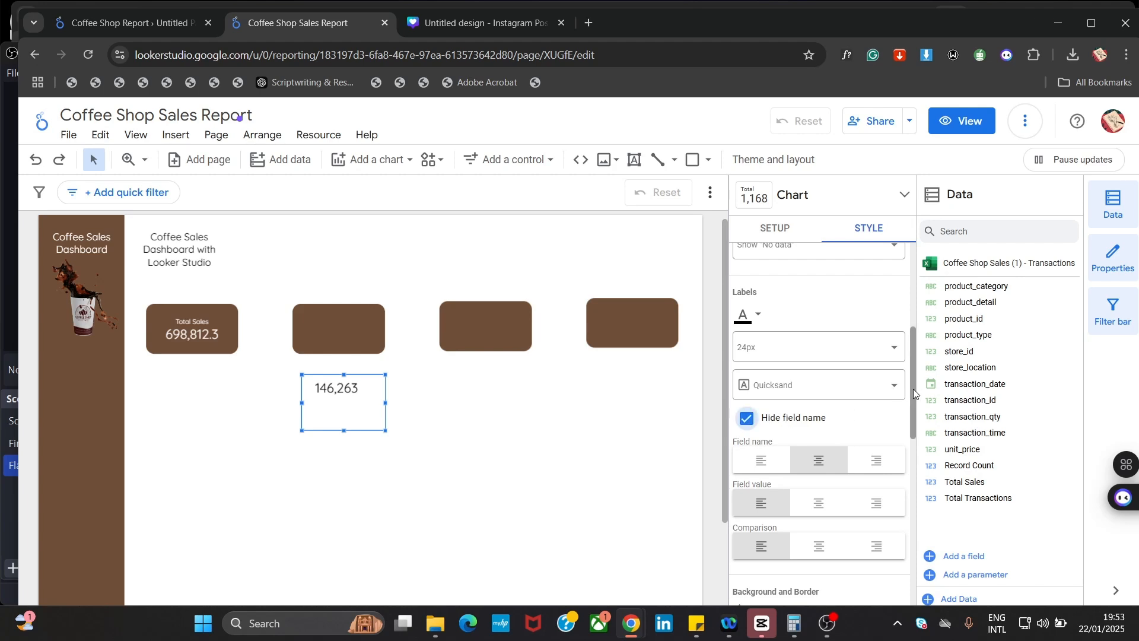
drag(913, 389, 914, 310)
click(883, 283)
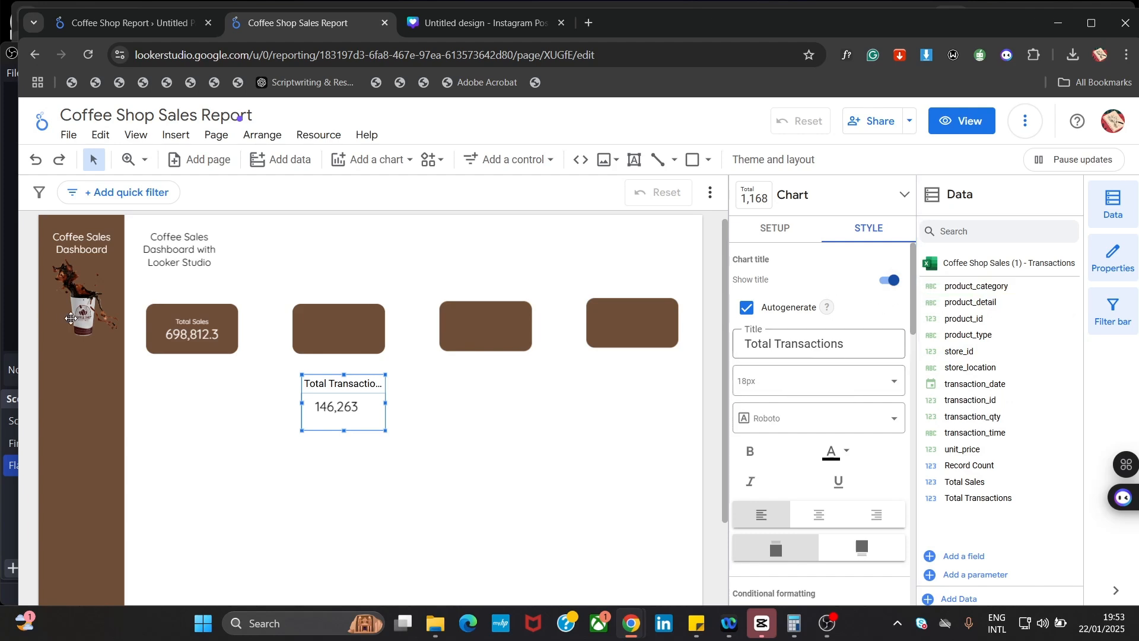
Hide the field name on the Total Sales scorecard in the first tile and show its chart title instead
click(187, 334)
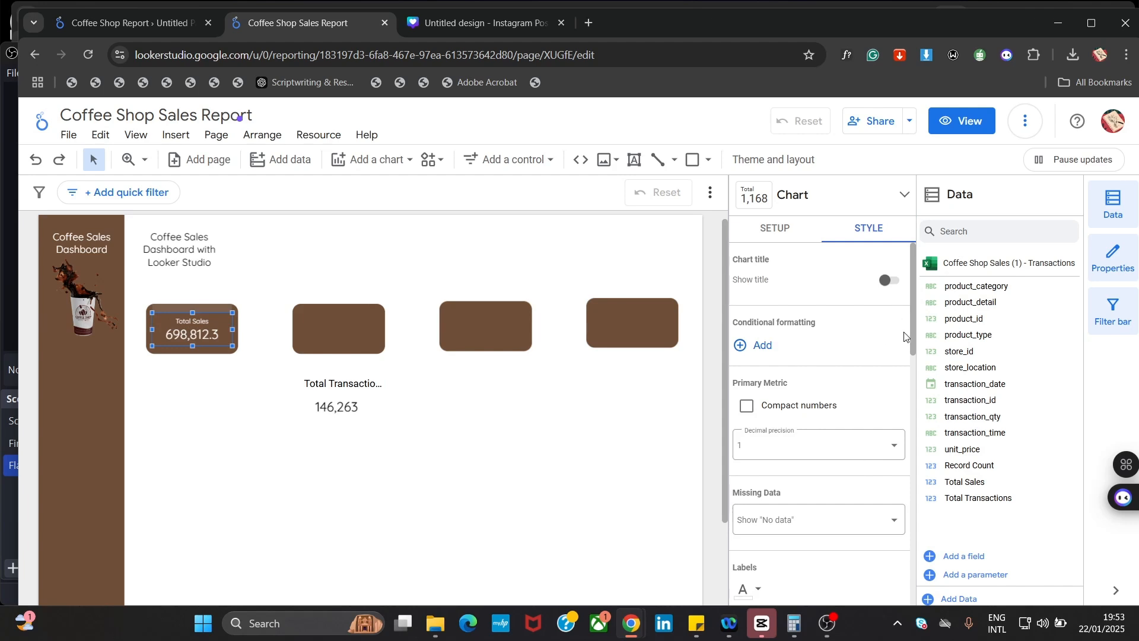
drag(914, 333, 913, 274)
click(747, 333)
click(890, 280)
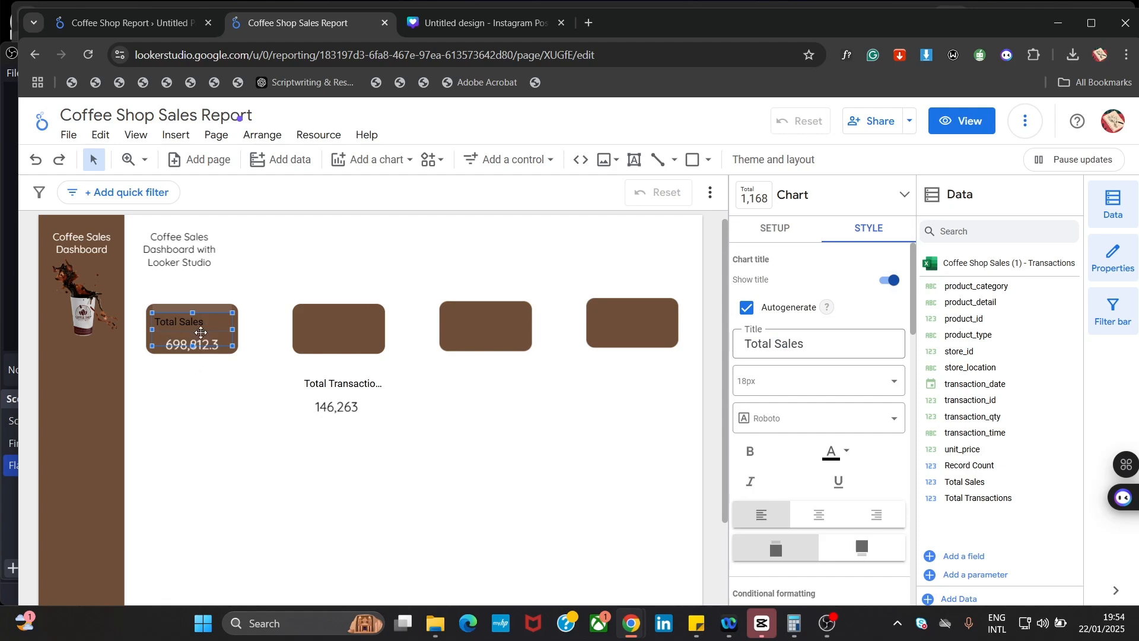
Center the Total Sales scorecard's chart title, color it white, and check the tile before reselecting the scorecard
click(821, 518)
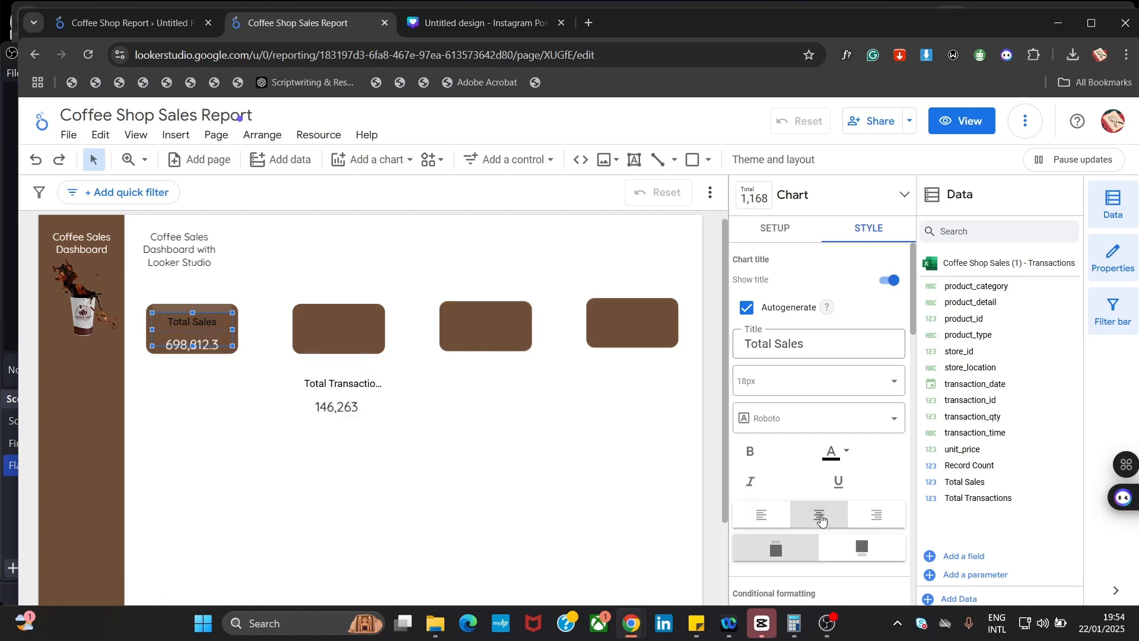
click(833, 456)
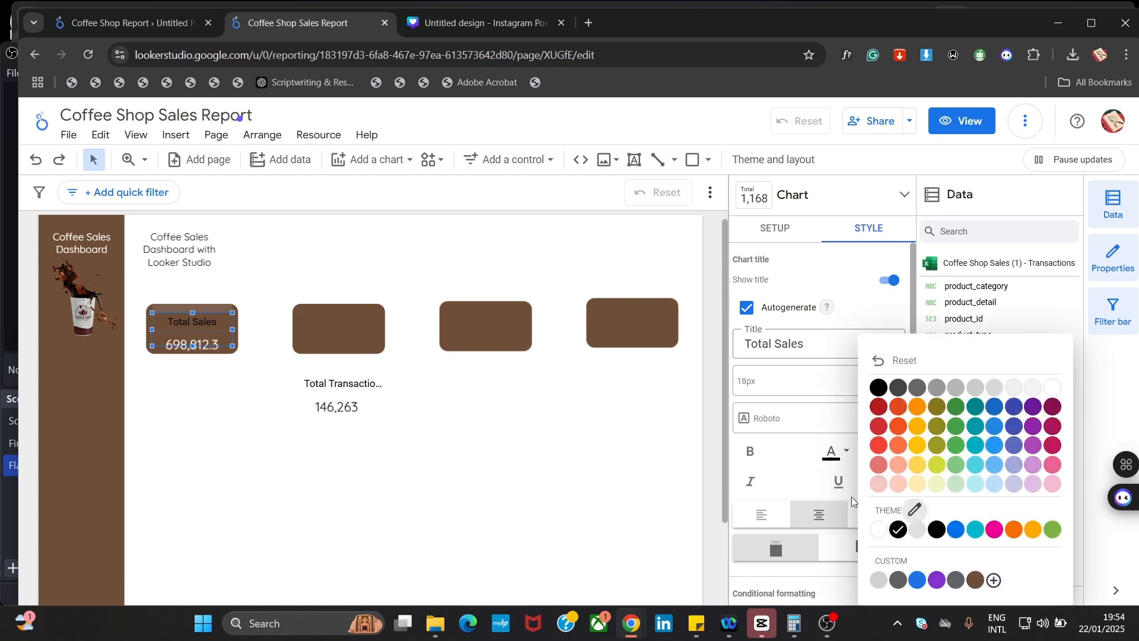
click(879, 531)
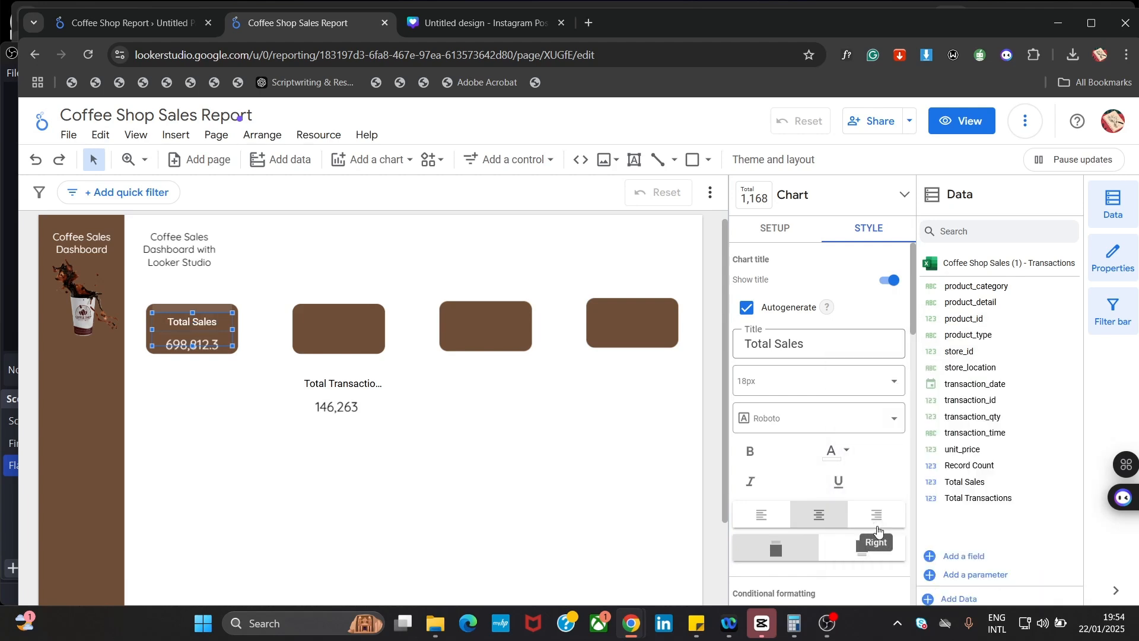
click(162, 427)
click(191, 335)
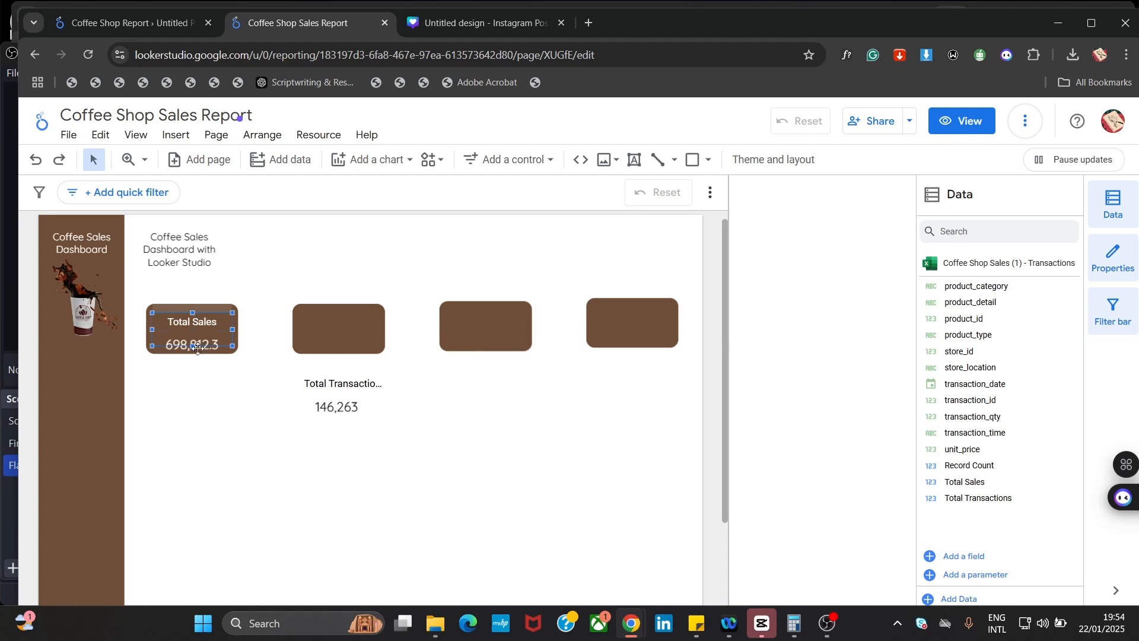
click(201, 391)
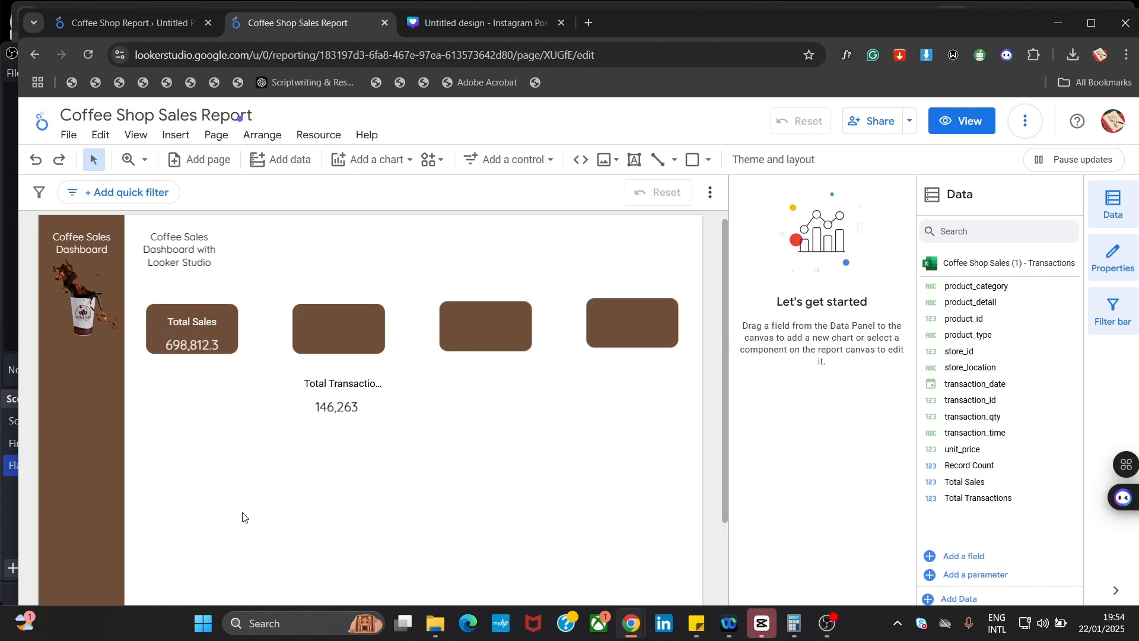
click(202, 337)
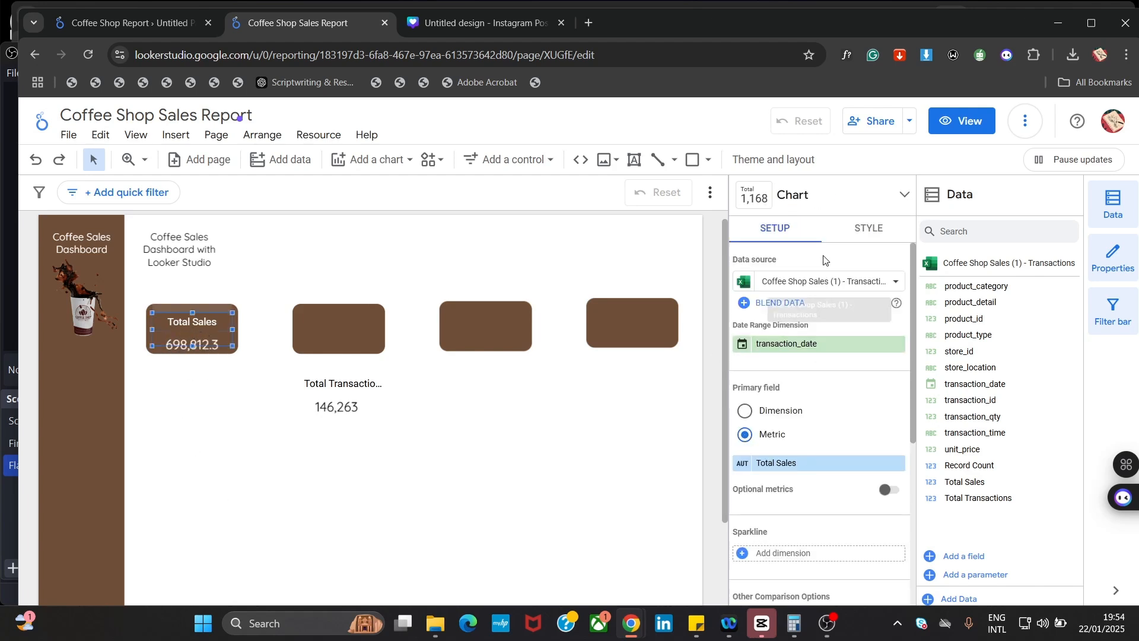
Set the title font of the Total Sales scorecard to Quicksand
click(854, 237)
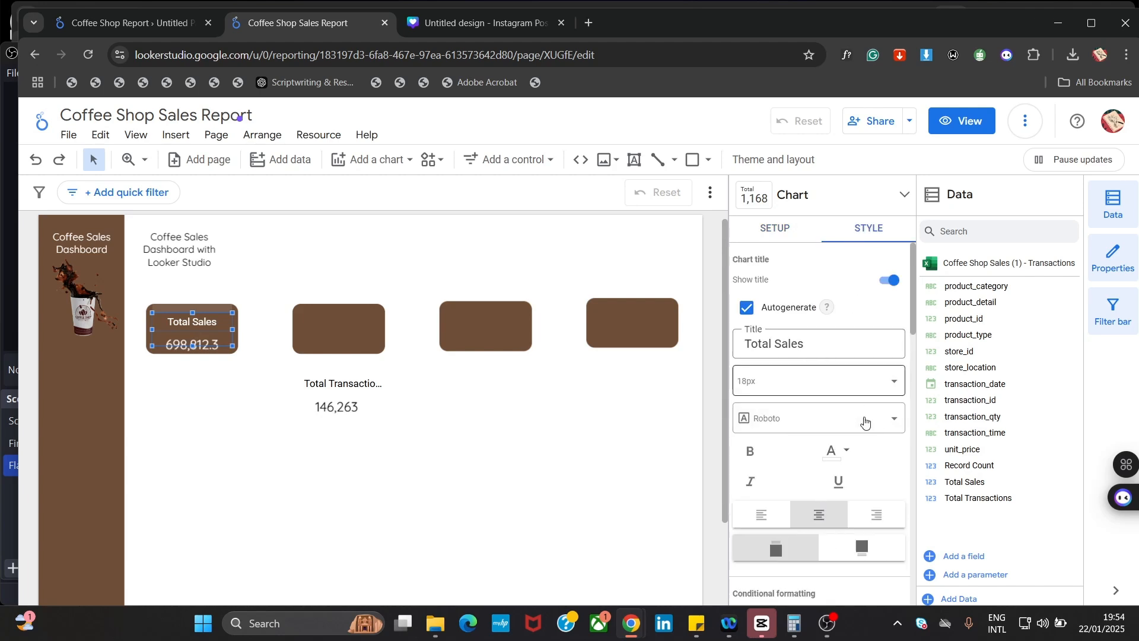
click(866, 426)
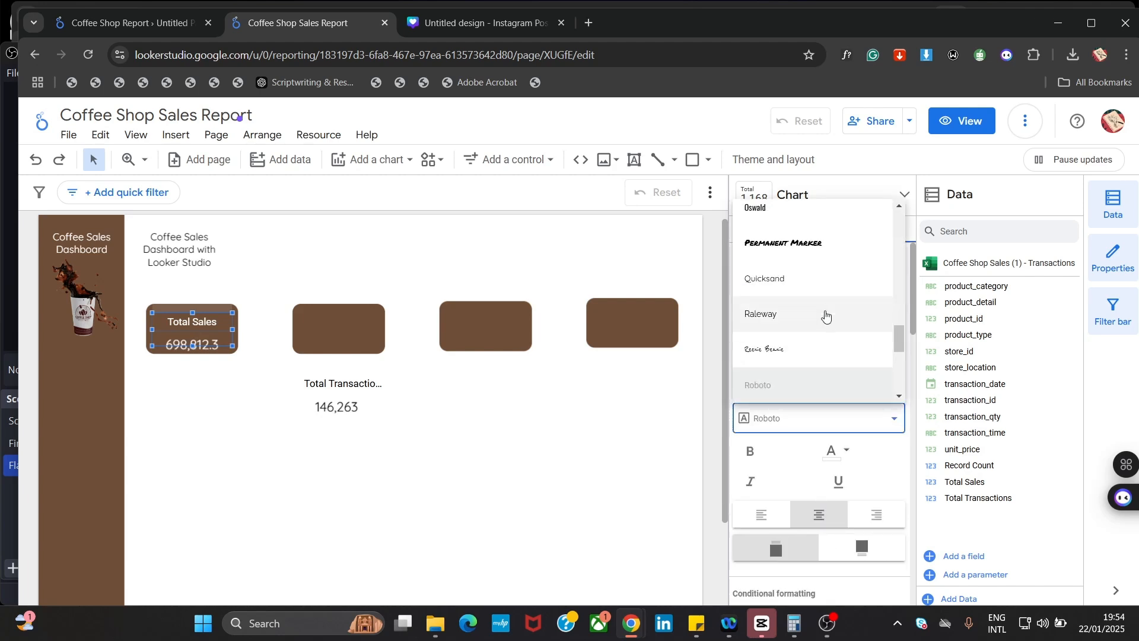
click(821, 290)
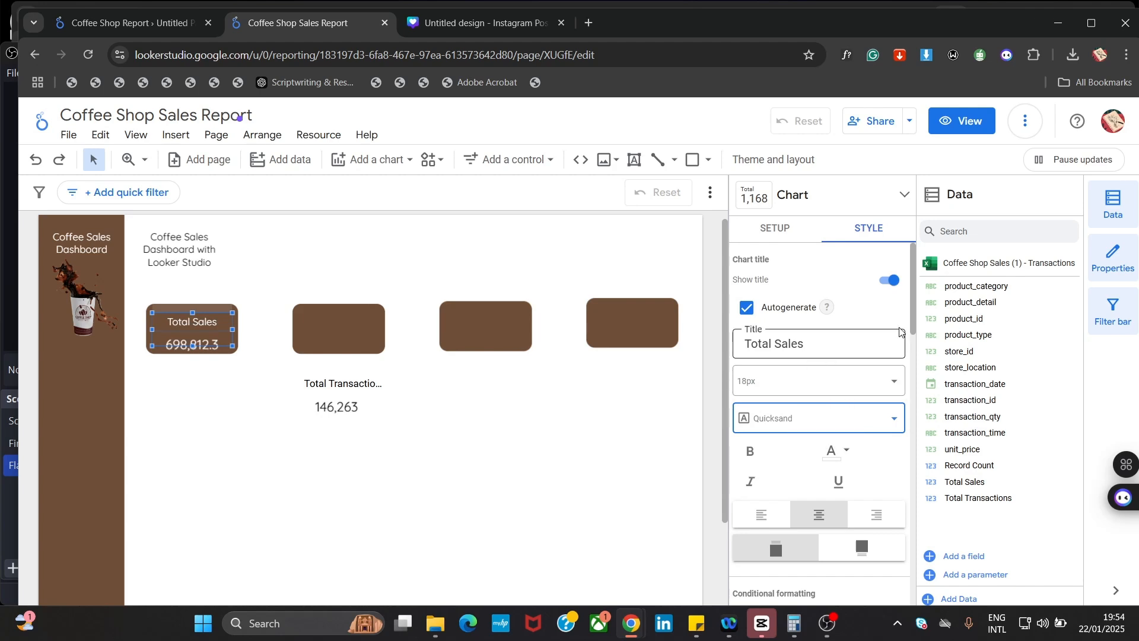
Set the line height padding of the Total Sales scorecard to 0px and deselect it
drag(913, 313, 888, 541)
scroll(887, 541, down, 2)
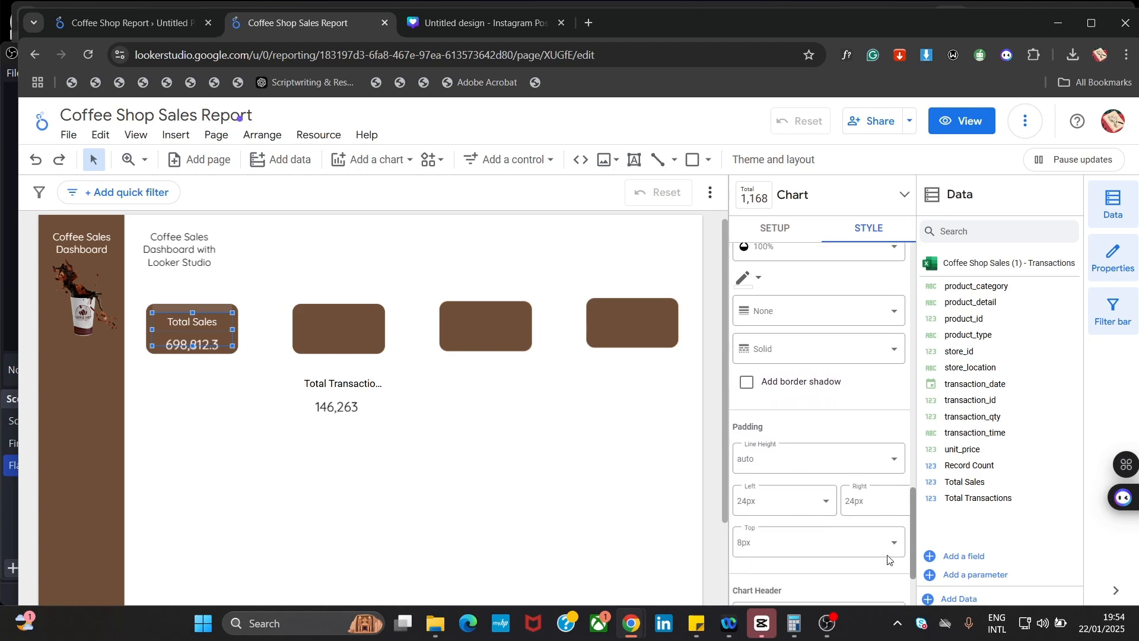
click(866, 408)
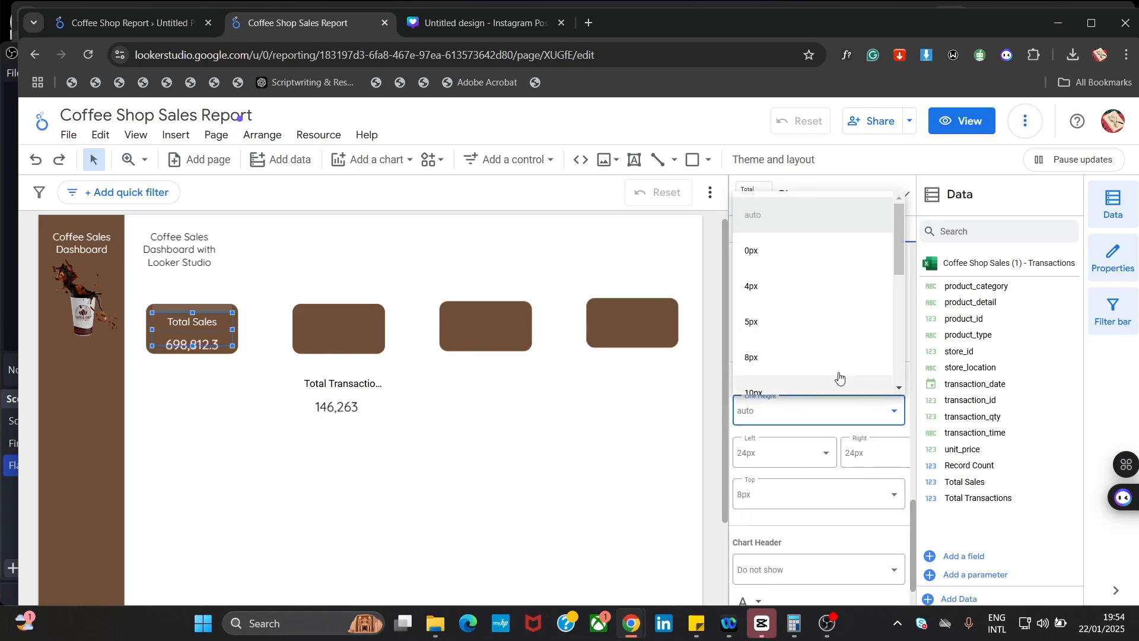
click(793, 251)
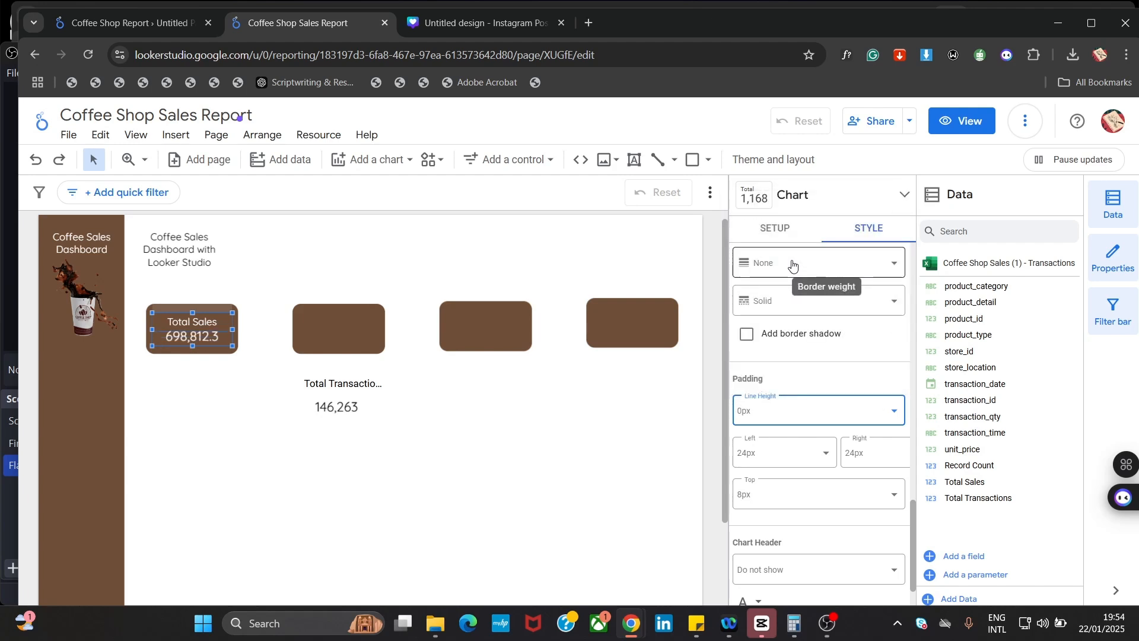
click(275, 558)
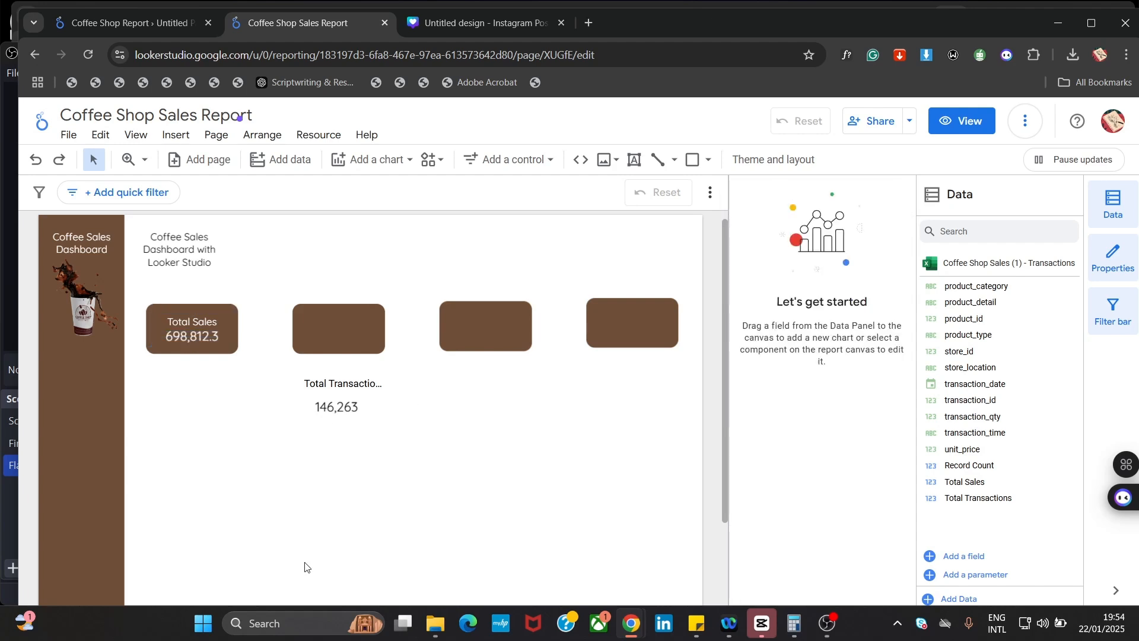
Centre the title of the Total Transactions scorecard and set its font to Quicksand
click(334, 396)
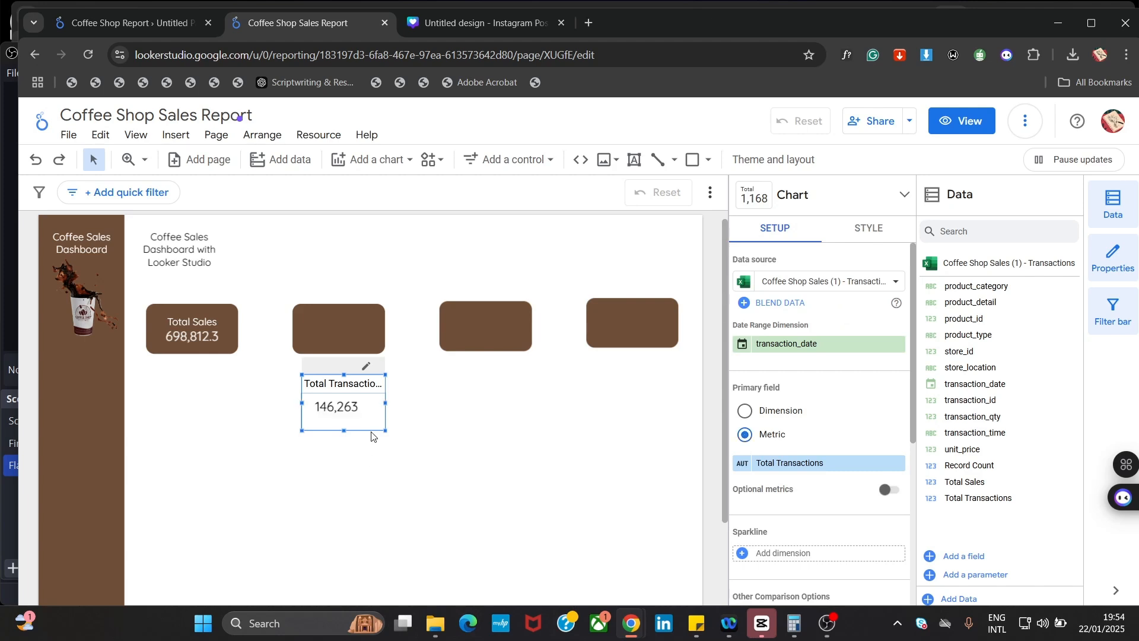
click(871, 230)
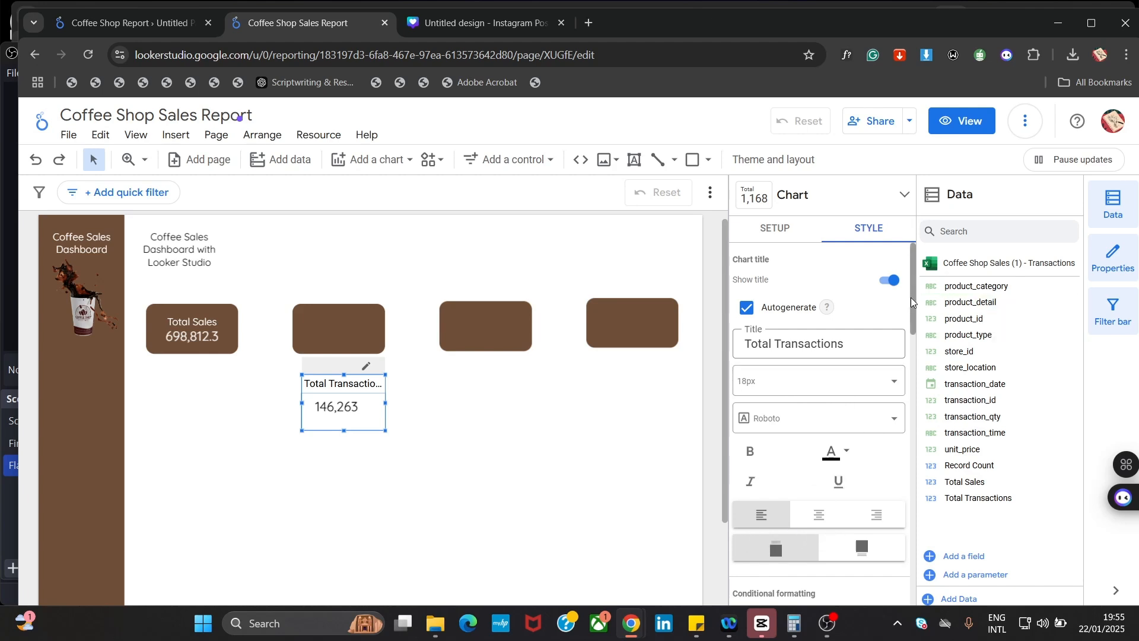
click(807, 523)
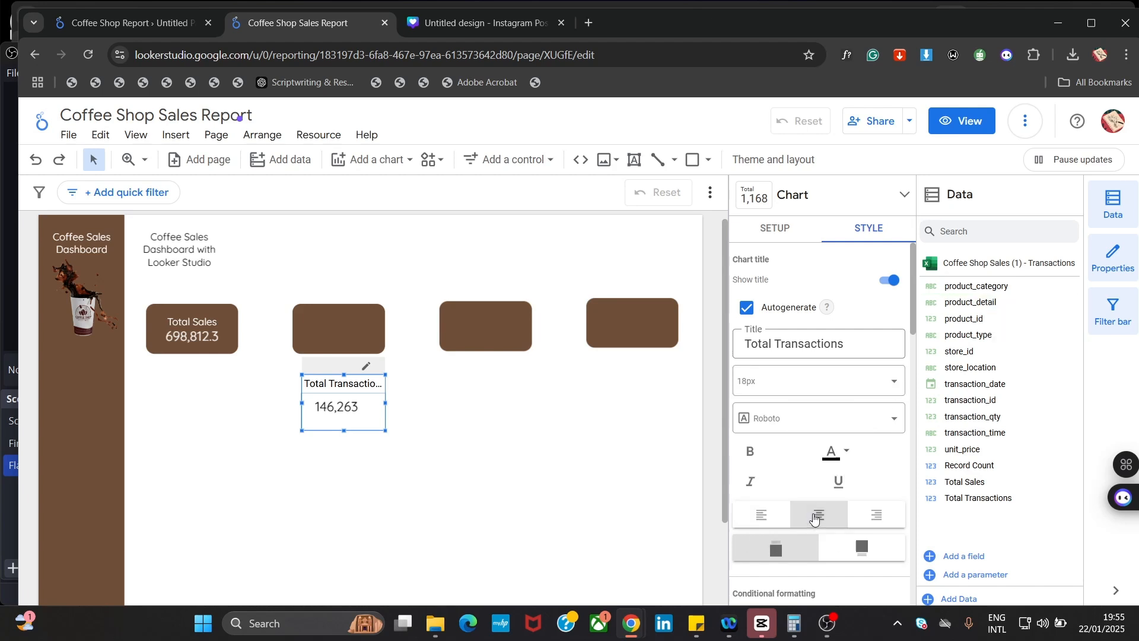
click(824, 422)
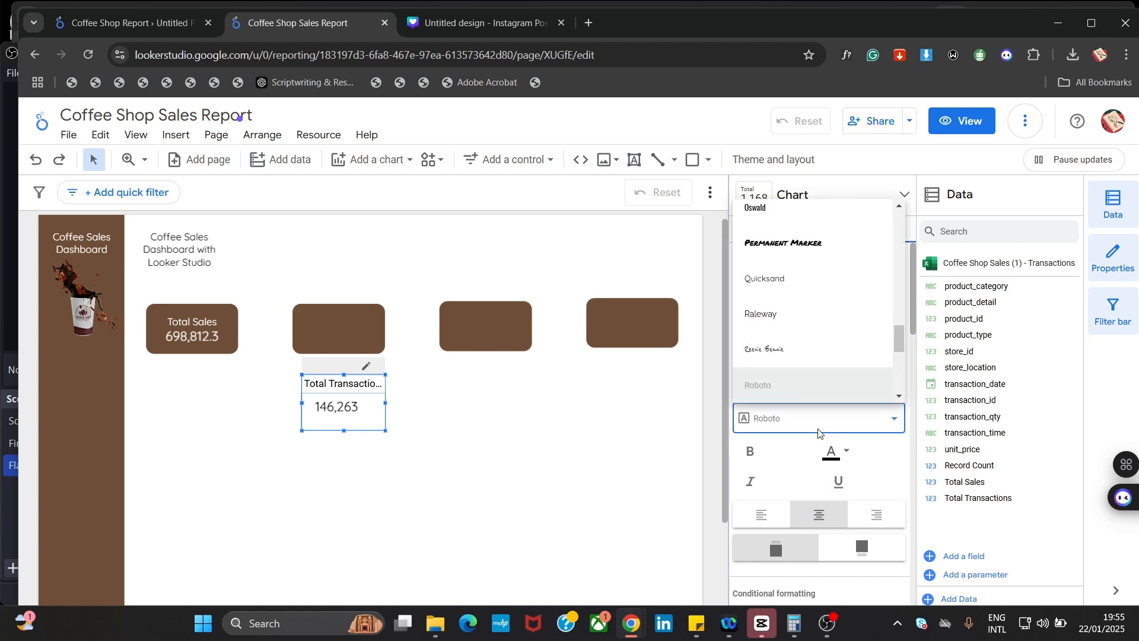
click(806, 281)
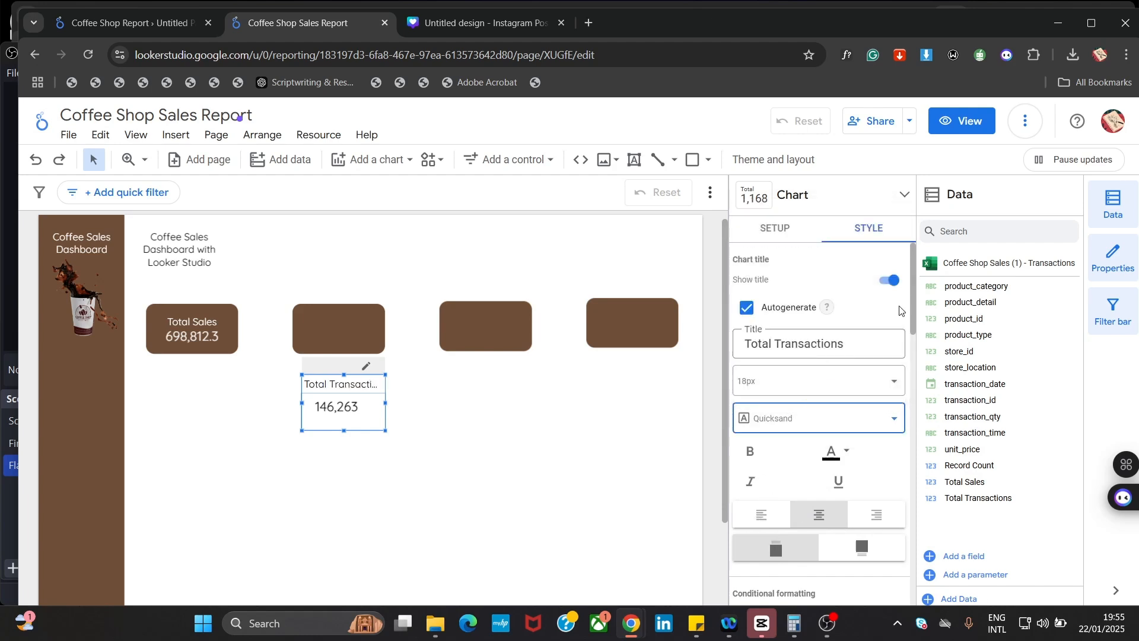
Try the Total Transactions title below its value and return it above the value
drag(912, 291, 912, 340)
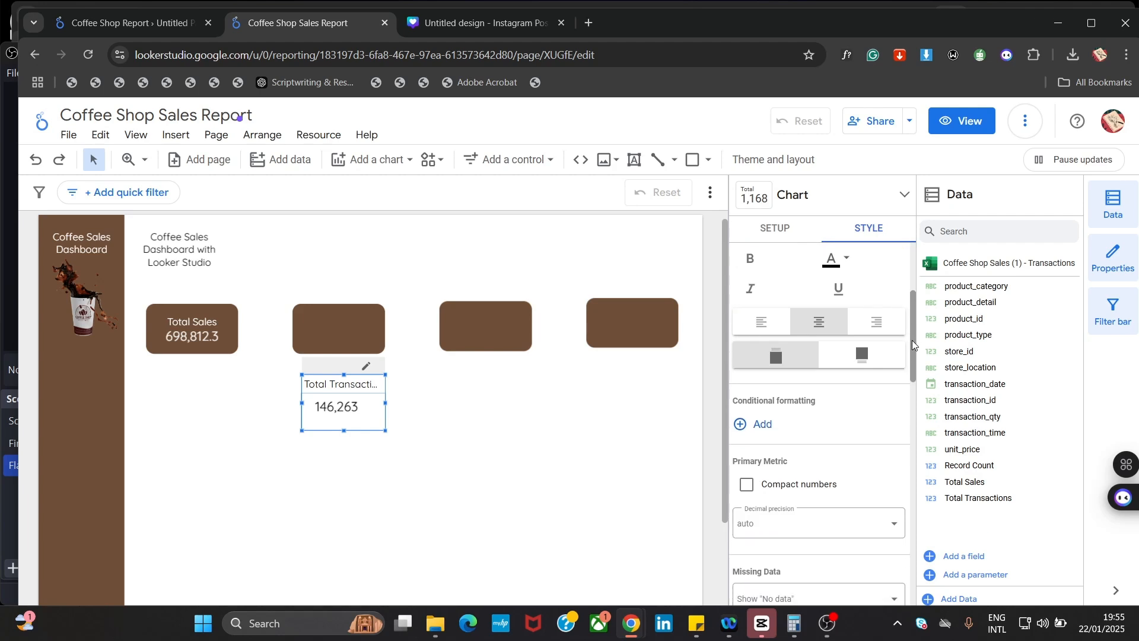
click(856, 360)
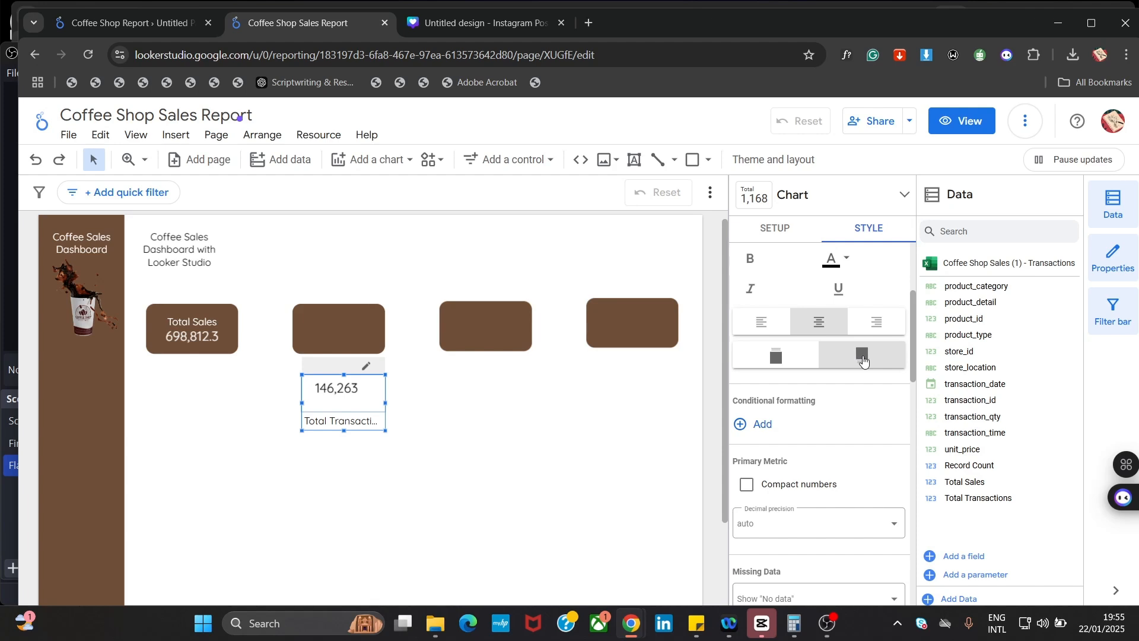
click(783, 350)
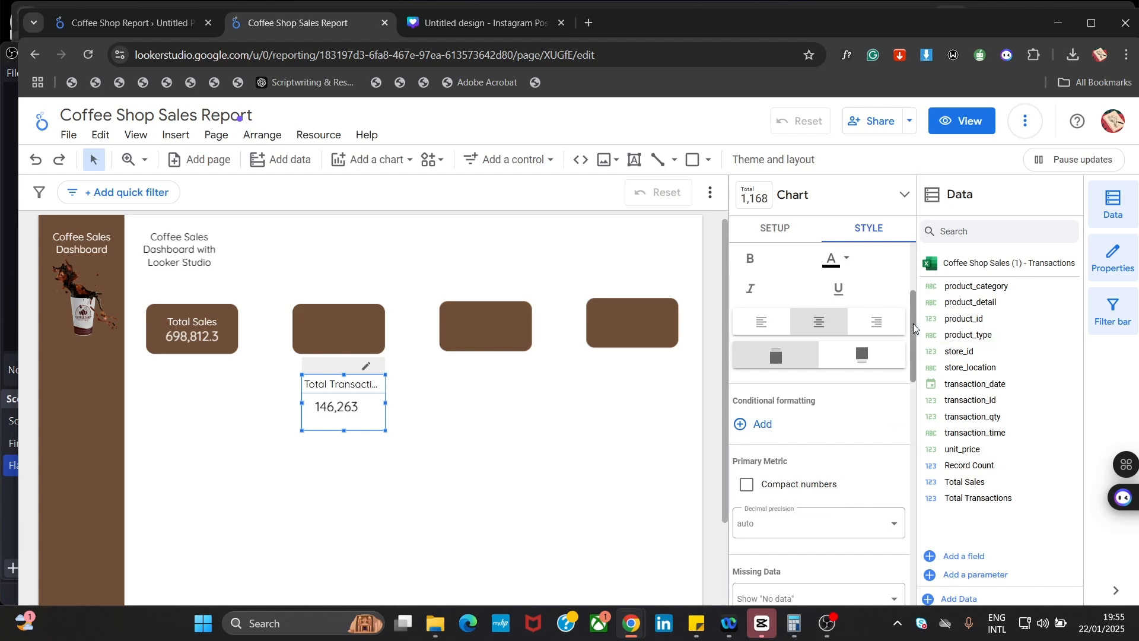
Centre the field value and the comparison labels of the Total Transactions scorecard
drag(913, 323, 920, 375)
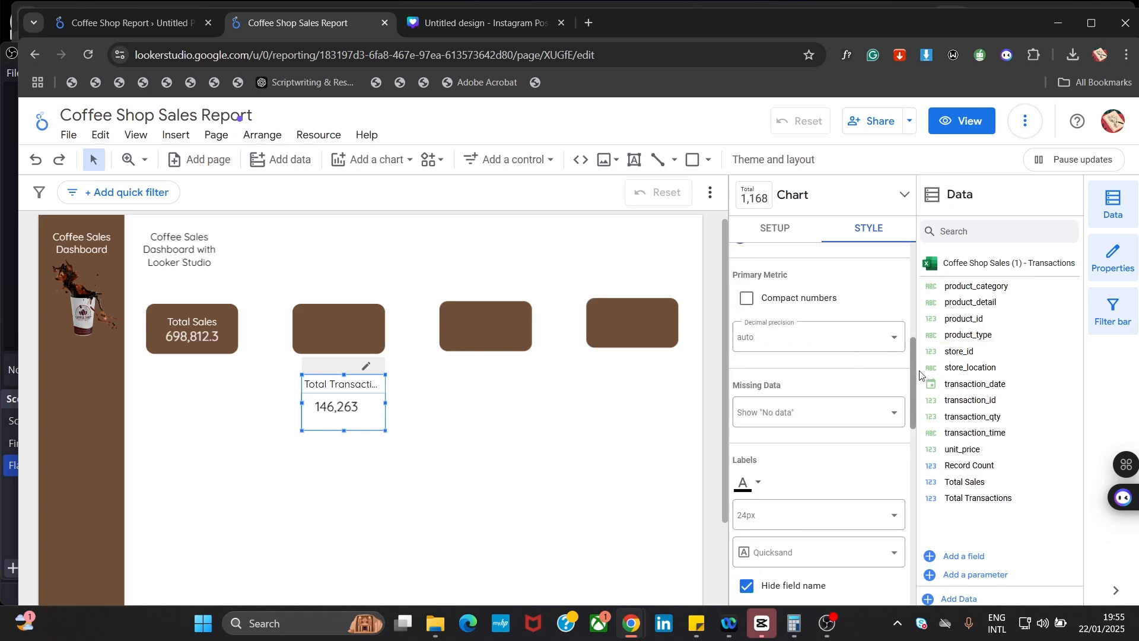
drag(923, 375, 929, 447)
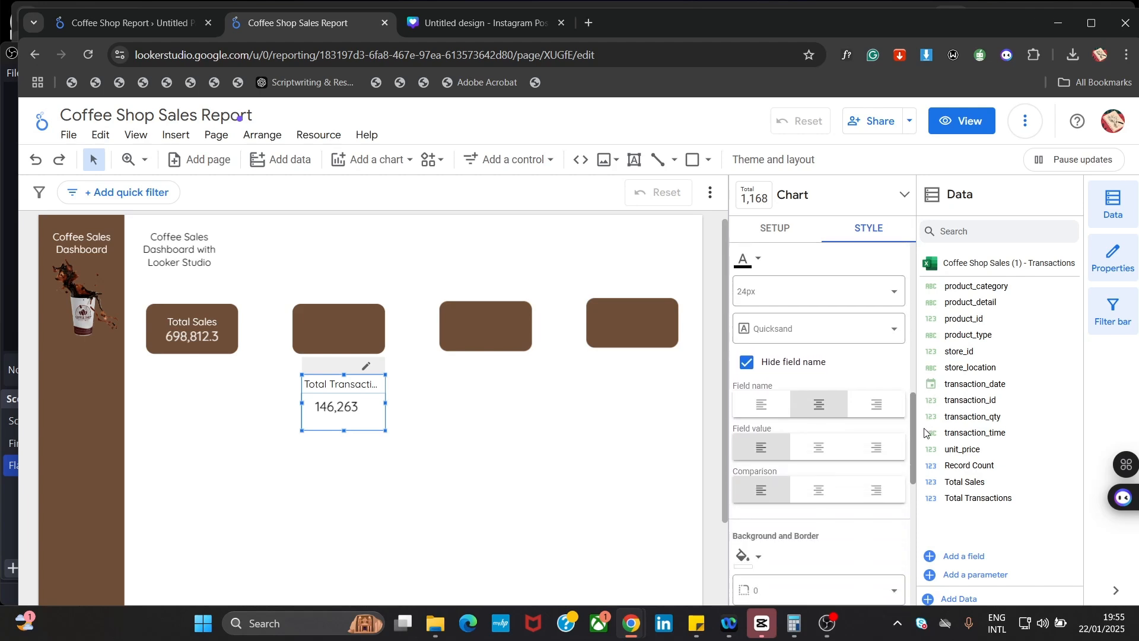
click(823, 372)
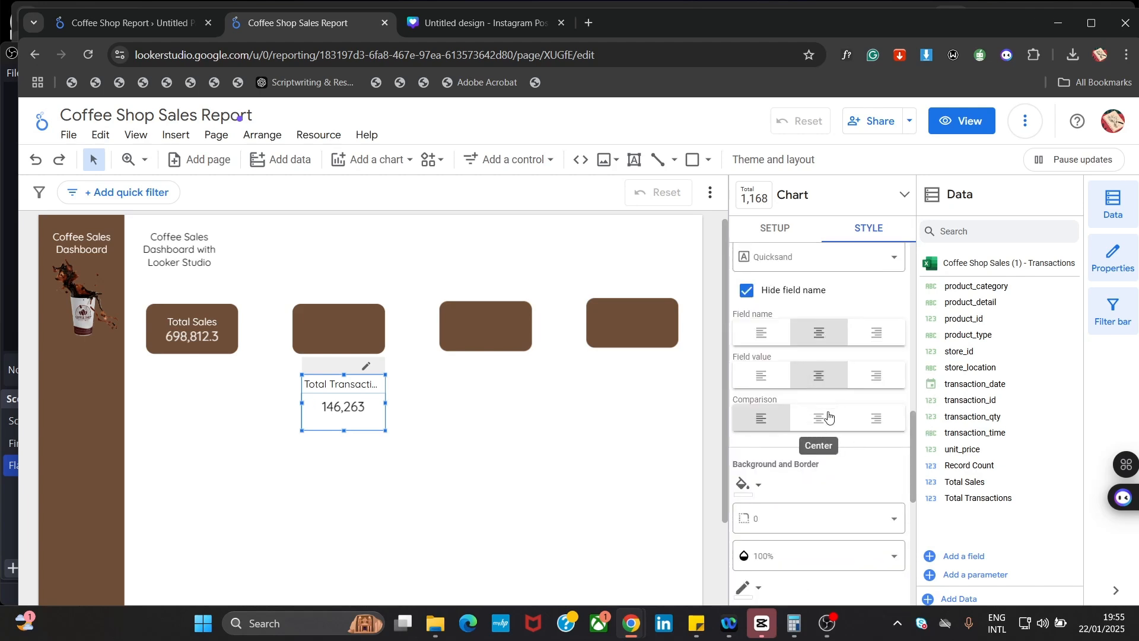
click(829, 420)
Set the Total Transactions scorecard's line height padding to 0px and shorten its frame to fit just below the value
drag(910, 454, 909, 521)
click(859, 462)
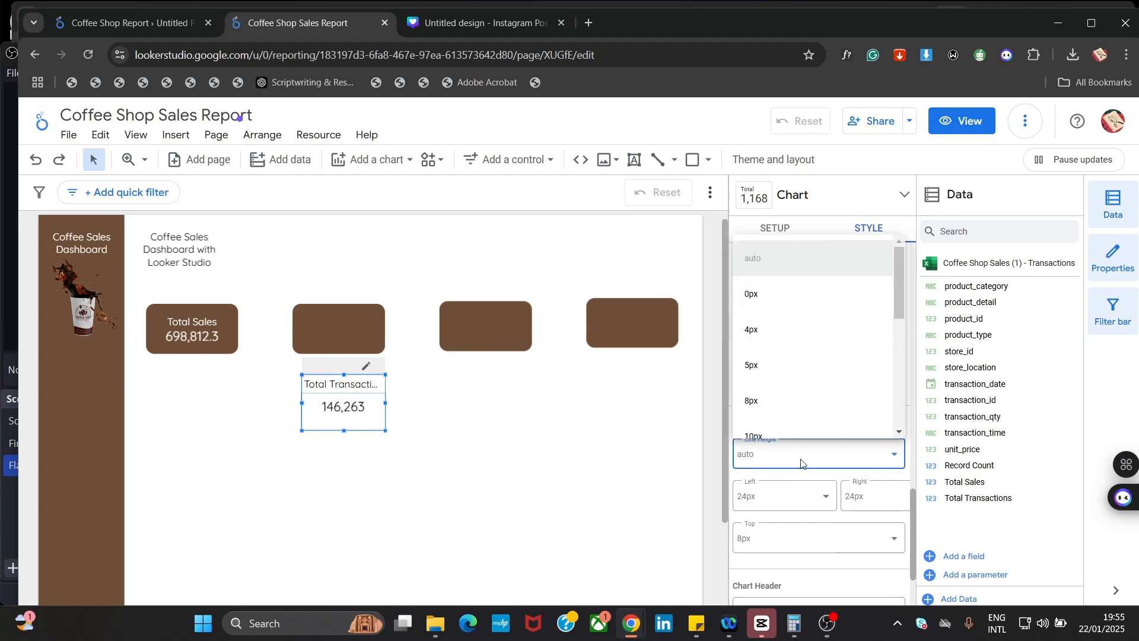
click(802, 305)
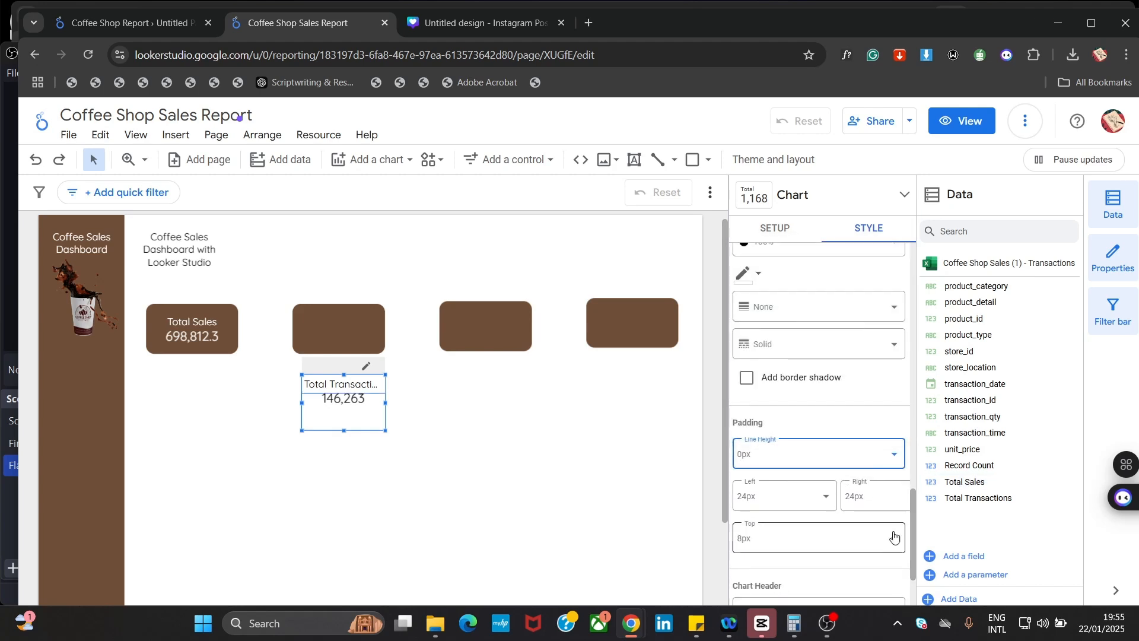
drag(344, 430, 344, 412)
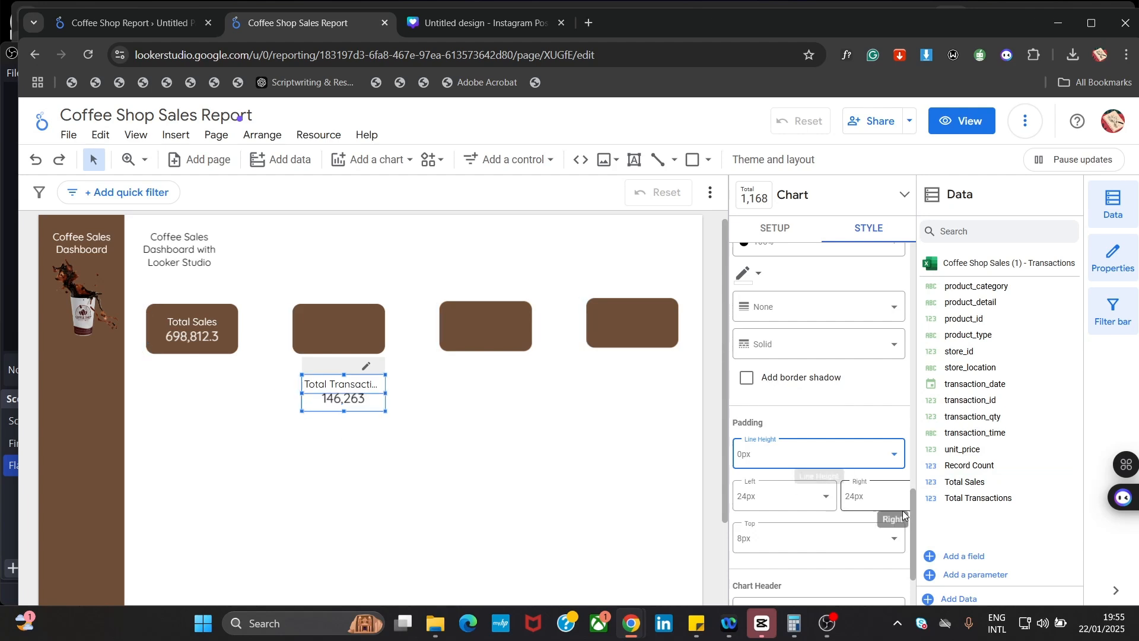
Change the title colour of the Total Transactions scorecard to the theme's white
drag(912, 518, 908, 266)
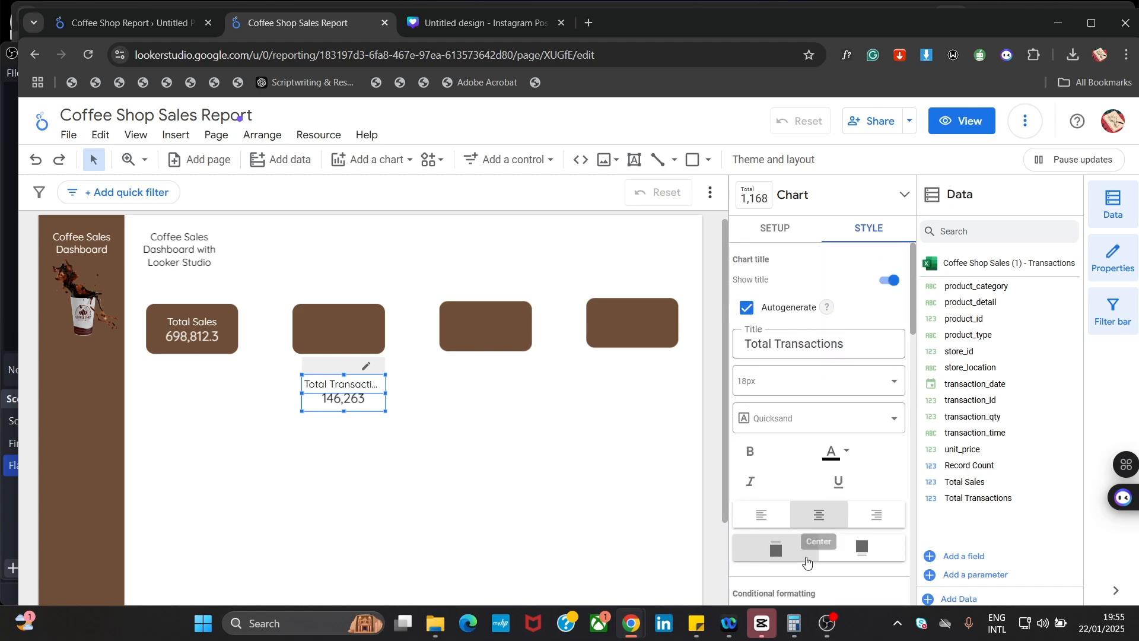
click(827, 462)
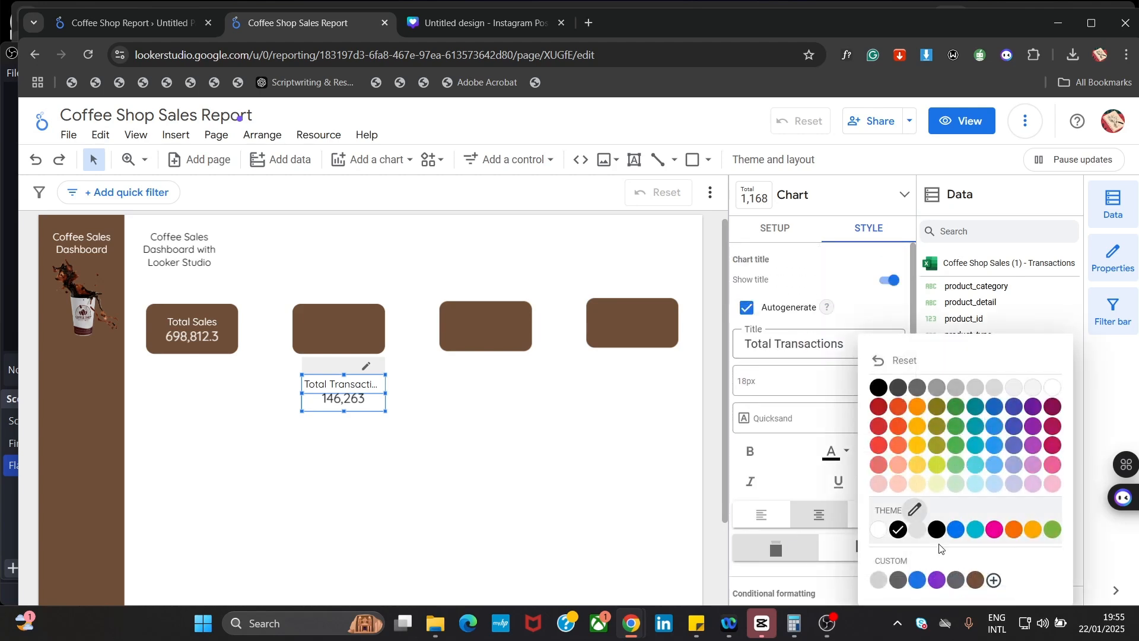
click(881, 530)
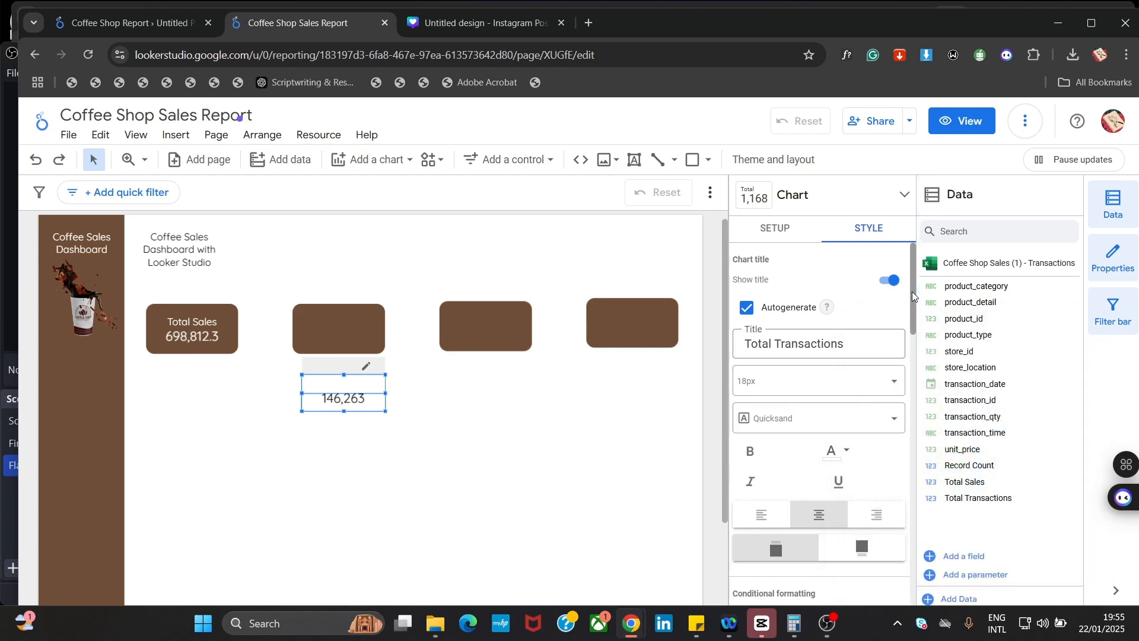
Make the Total Transactions value white and place the scorecard on the second brown rectangle
drag(912, 291, 890, 307)
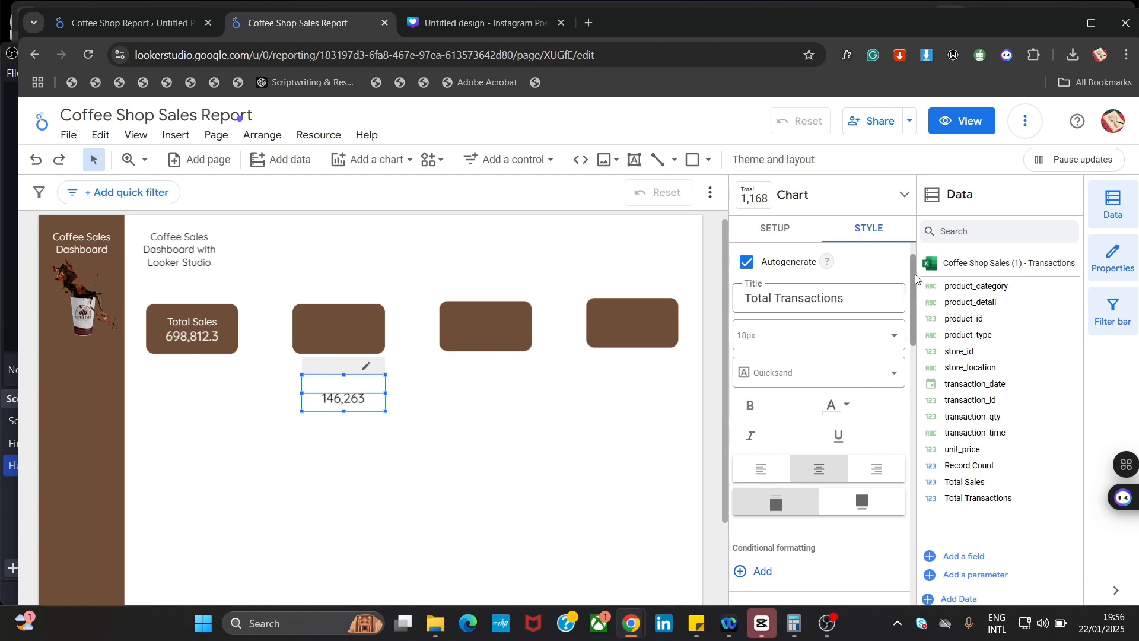
drag(914, 272, 926, 391)
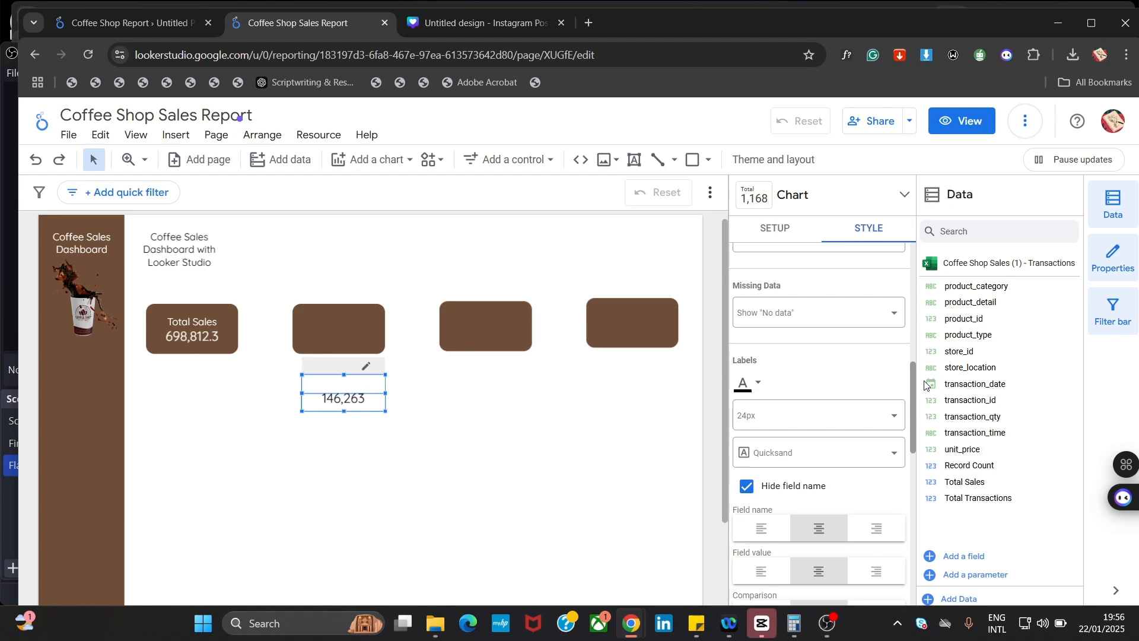
click(750, 383)
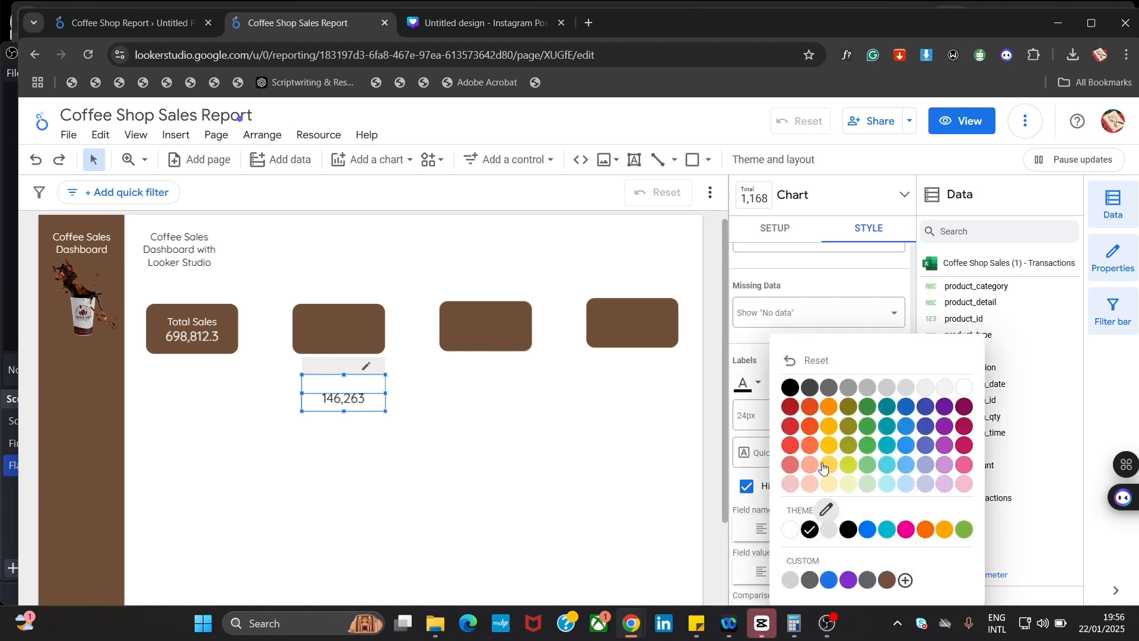
click(790, 529)
drag(350, 391, 353, 337)
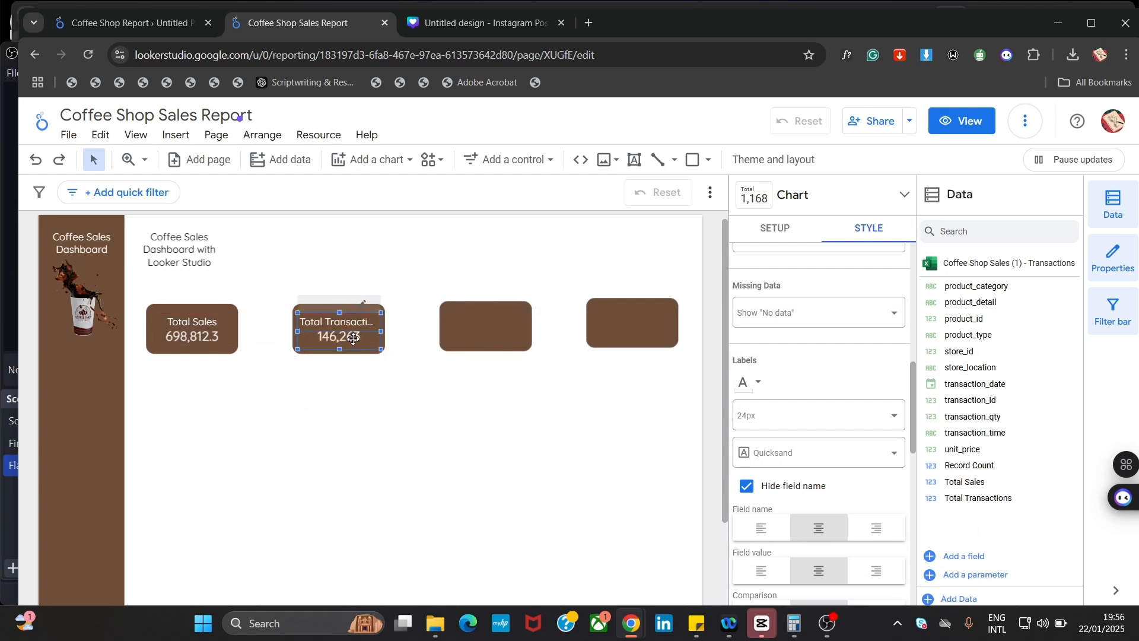
click(360, 419)
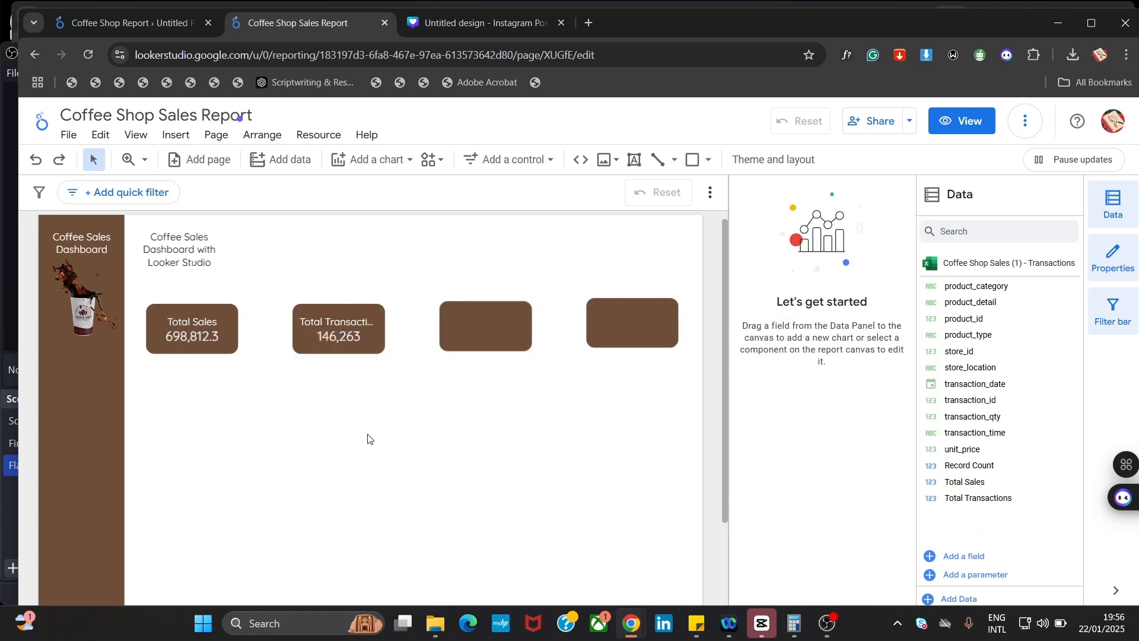
Set the chart header of the Total Transactions scorecard to "Do not show" and deselect it
click(349, 341)
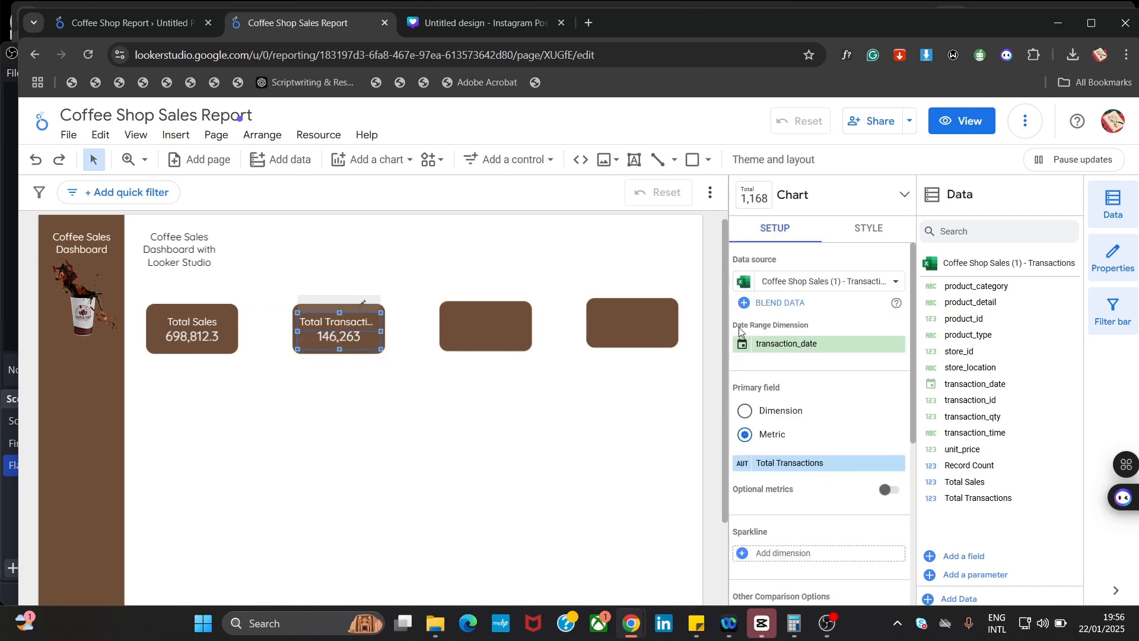
drag(914, 324, 901, 505)
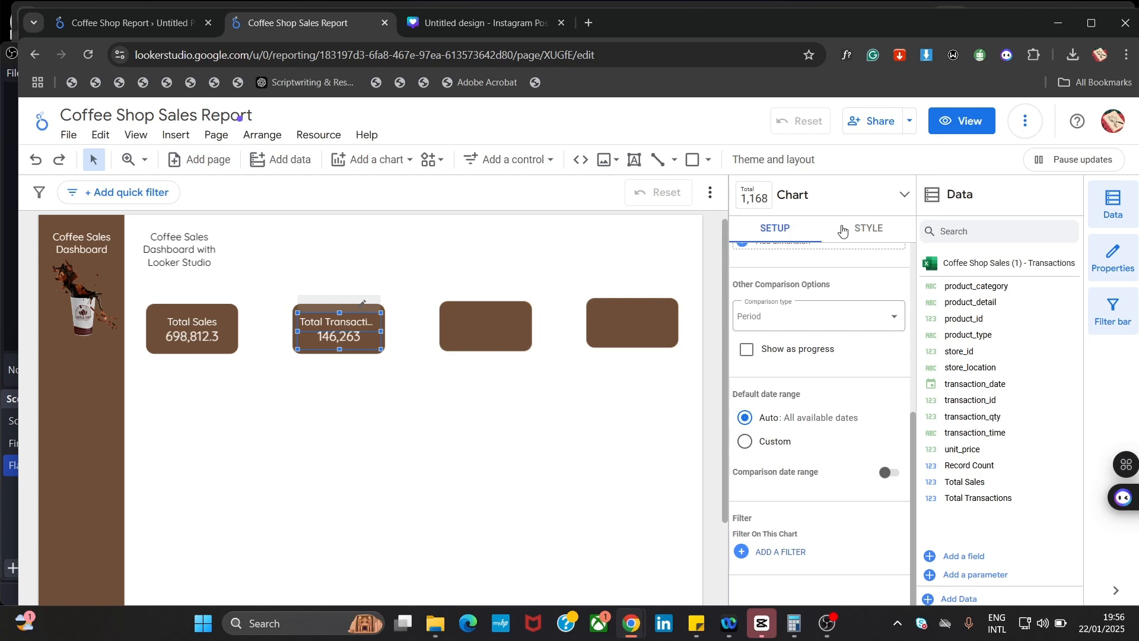
click(842, 230)
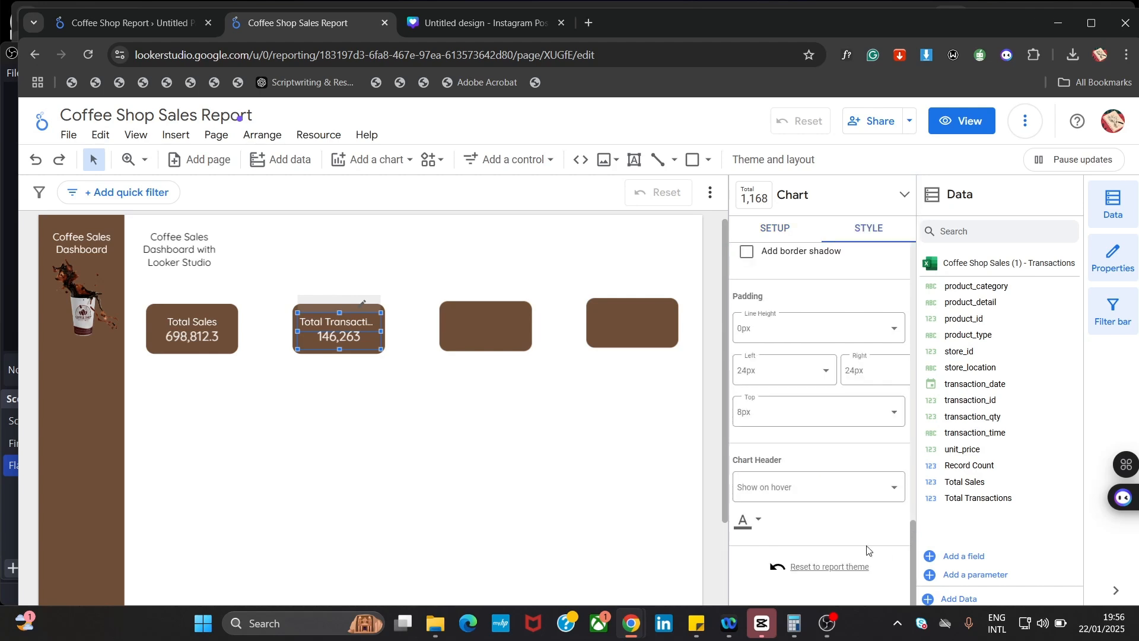
click(807, 489)
click(786, 387)
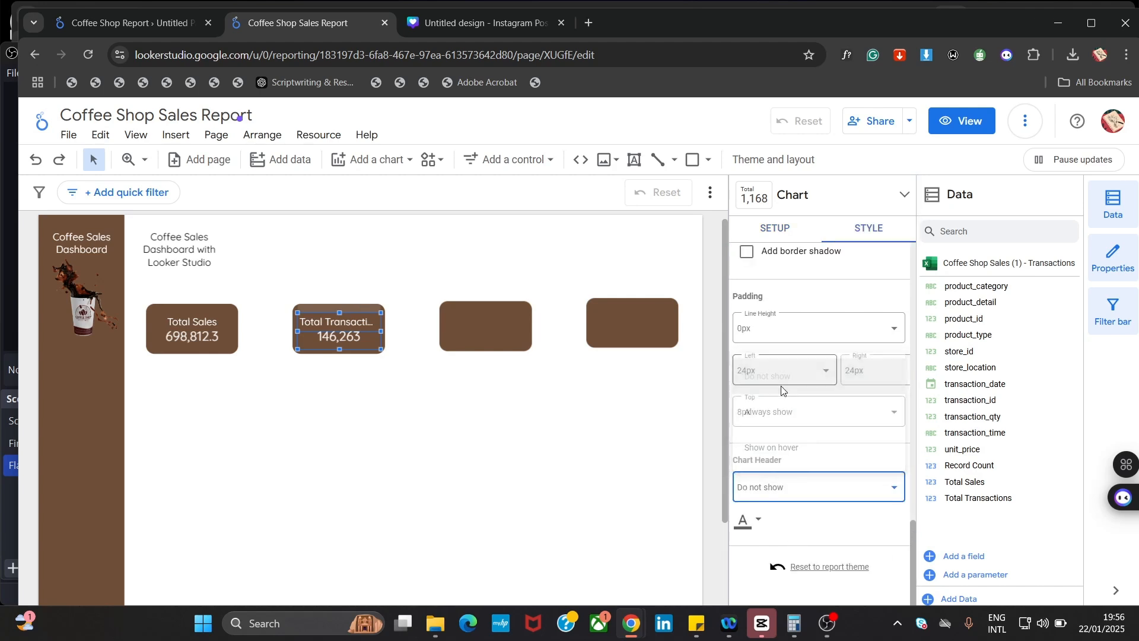
click(288, 454)
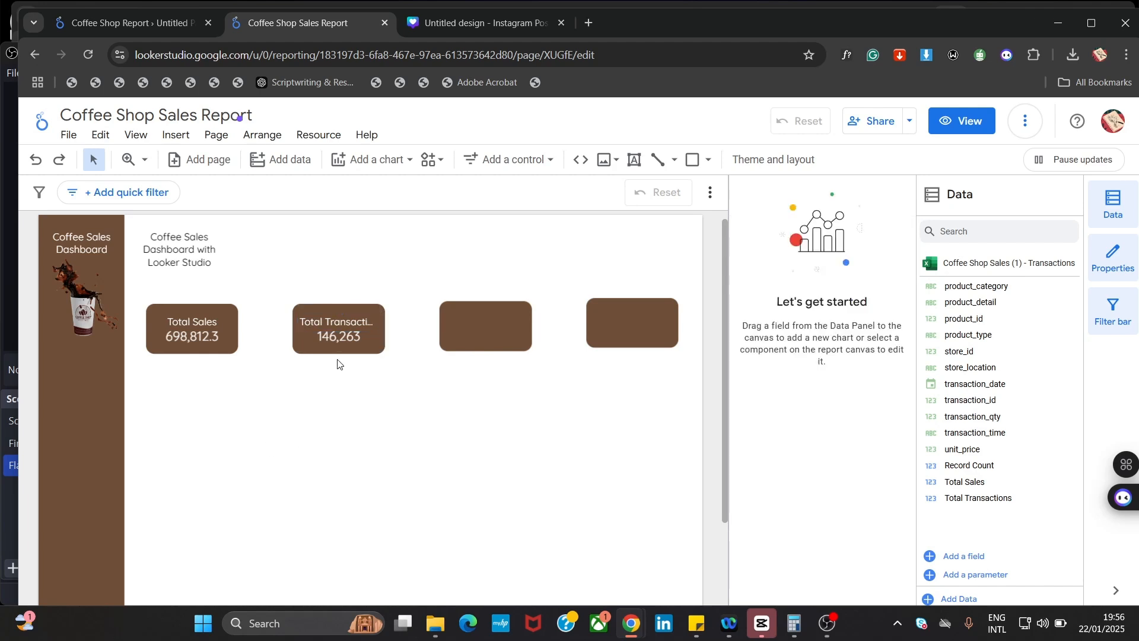
Align the Total Transactions scorecard and its brown rectangle horizontally to the center of each other
click(352, 323)
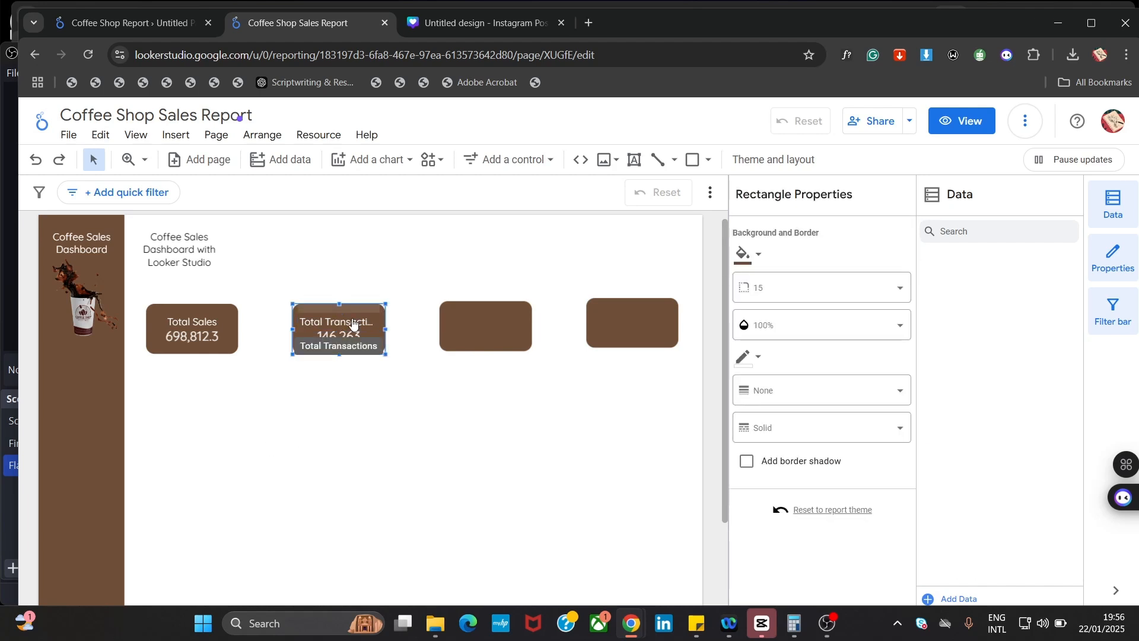
shift+click(352, 323)
right_click(344, 346)
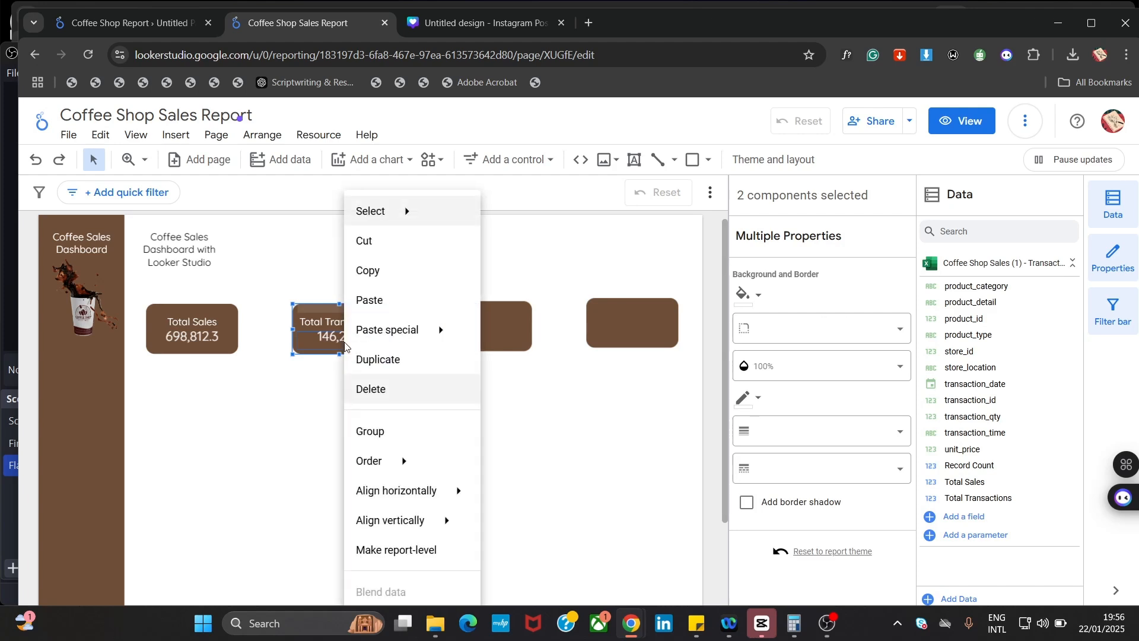
mouse_move(459, 505)
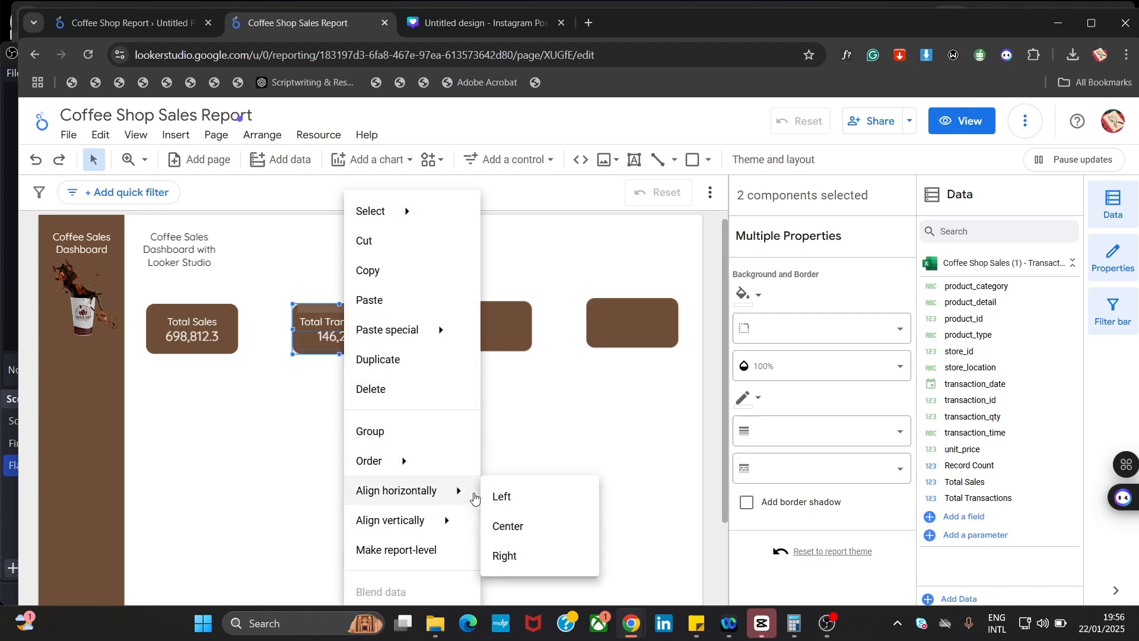
click(573, 527)
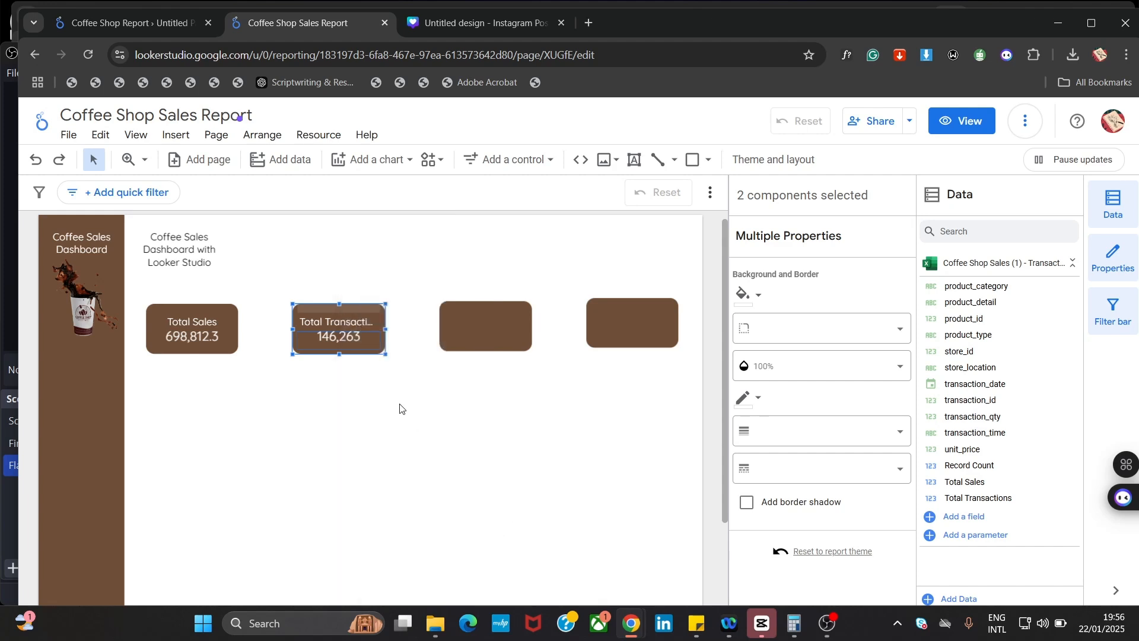
Align the Total Transactions scorecard and its rectangle vertically to the middle, and shift the scorecard text slightly lower on the card
right_click(372, 337)
mouse_move(445, 490)
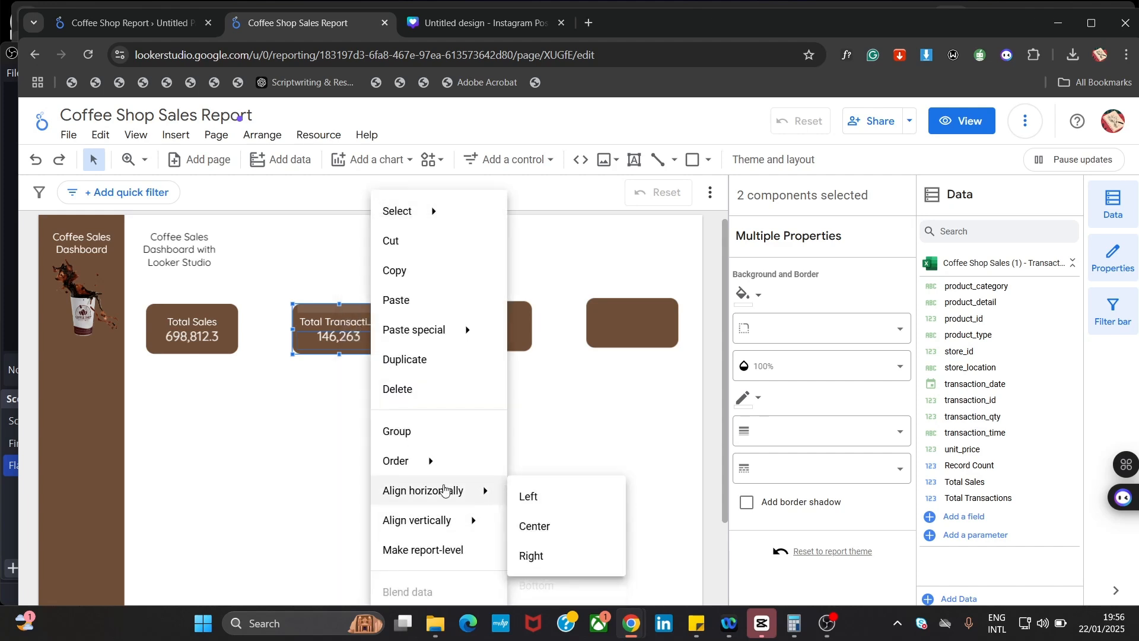
mouse_move(468, 521)
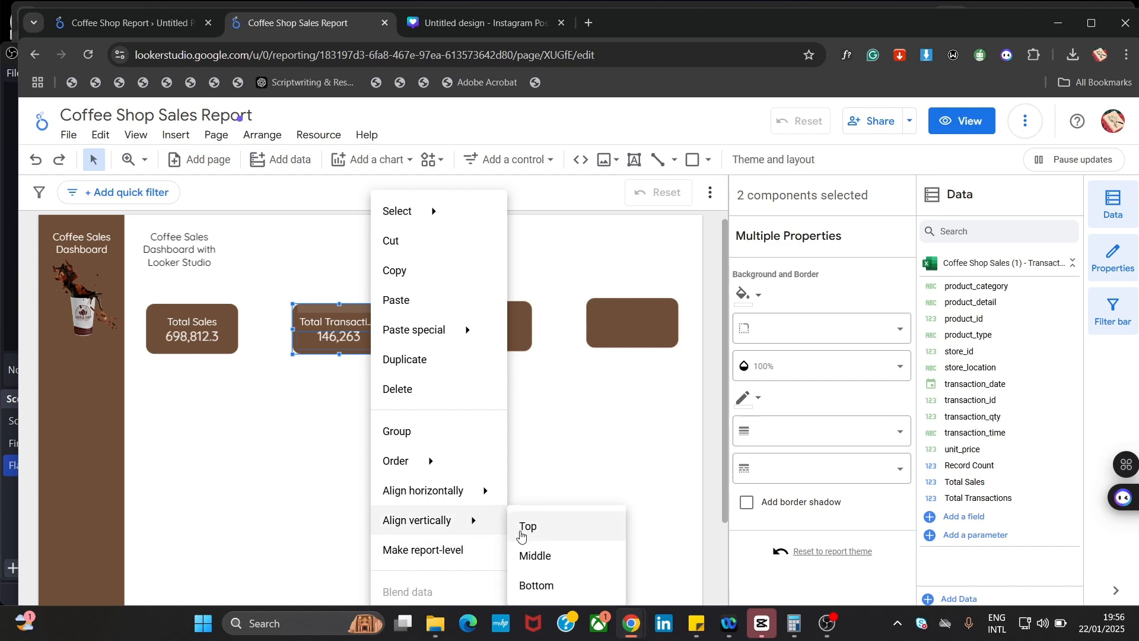
click(534, 555)
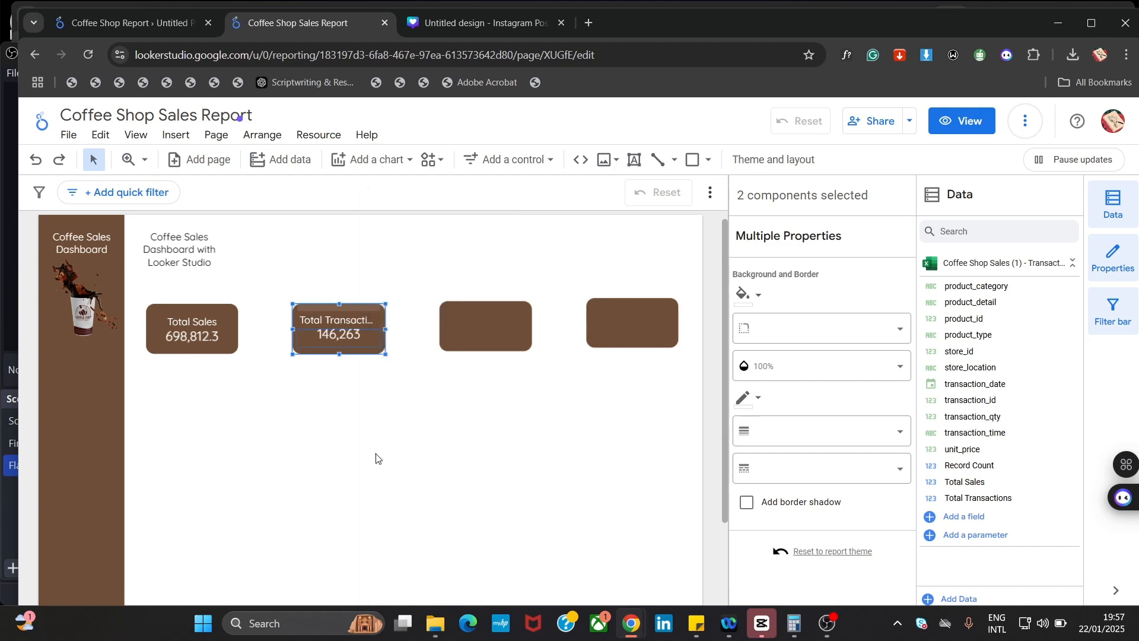
click(376, 459)
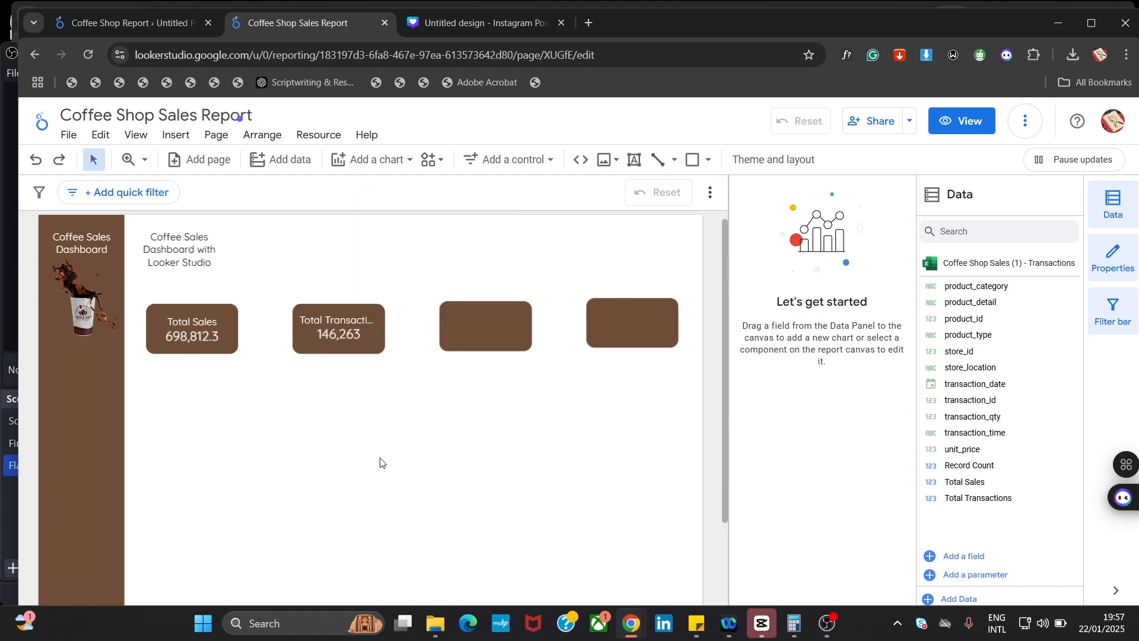
click(337, 330)
click(398, 441)
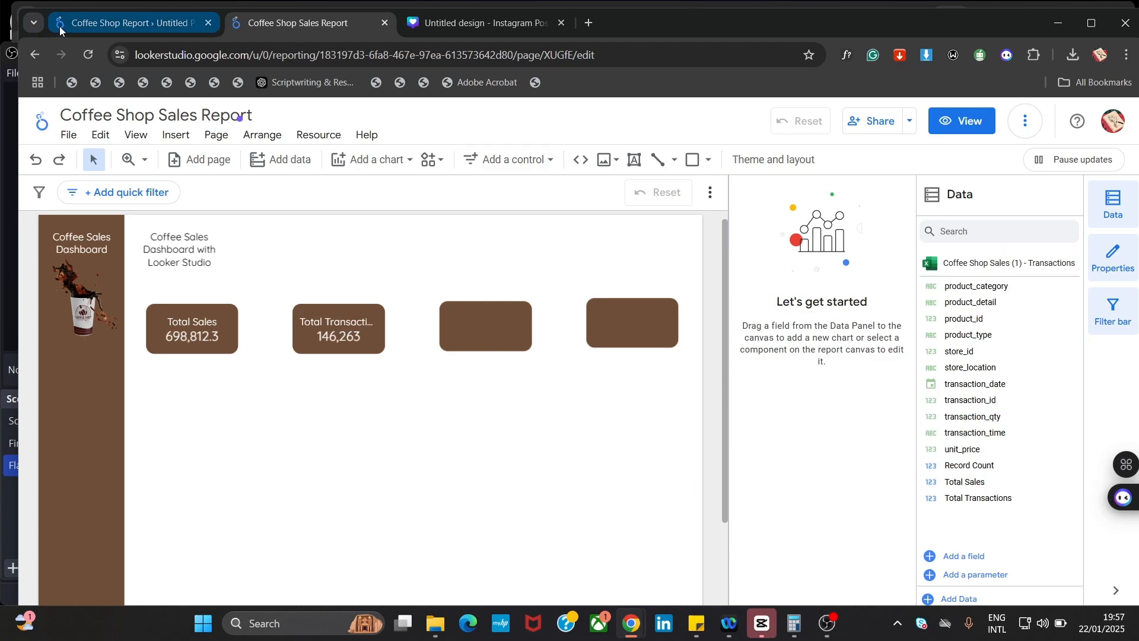
Check the KPI cards in the finished Coffee Shop Report and start a calculated field named Total Quantity in the Coffee Shop Sales Report
click(122, 23)
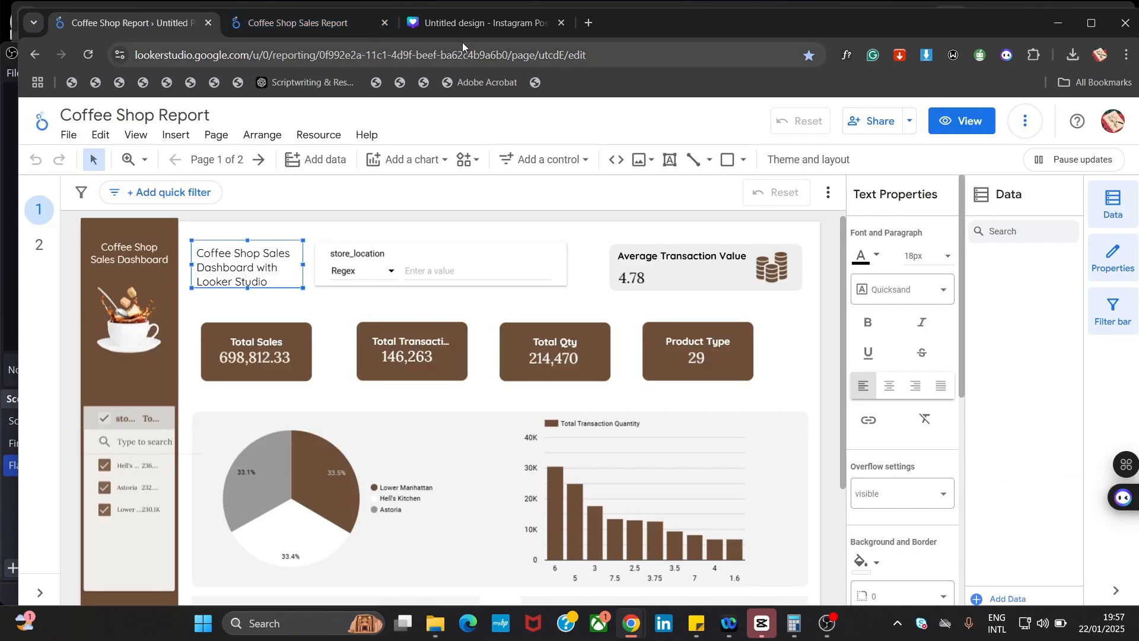
click(342, 26)
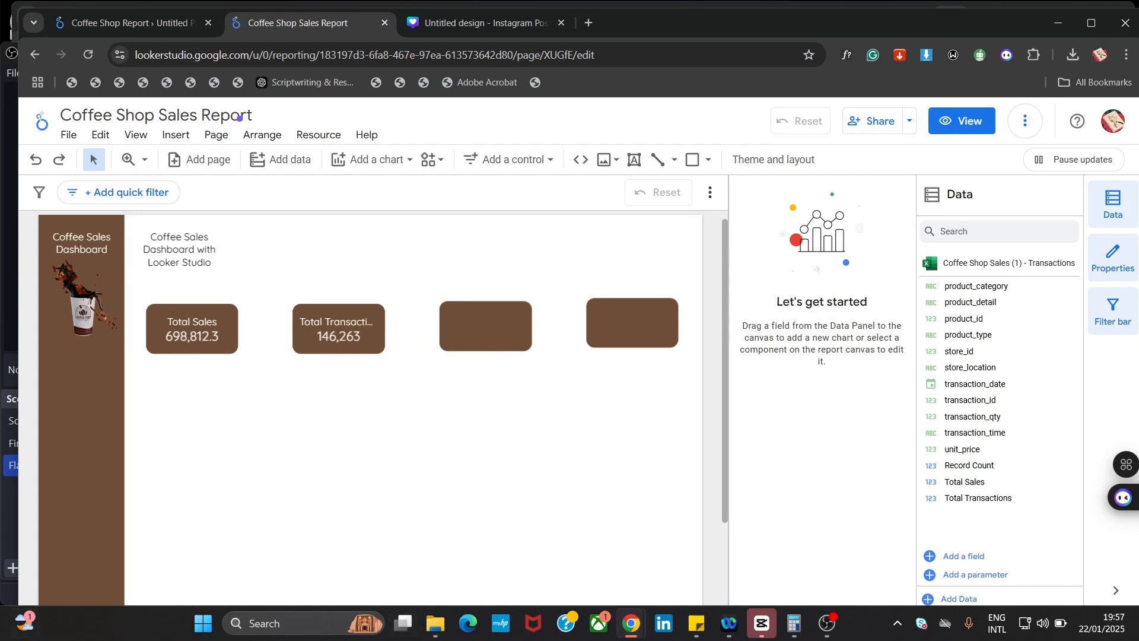
click(957, 558)
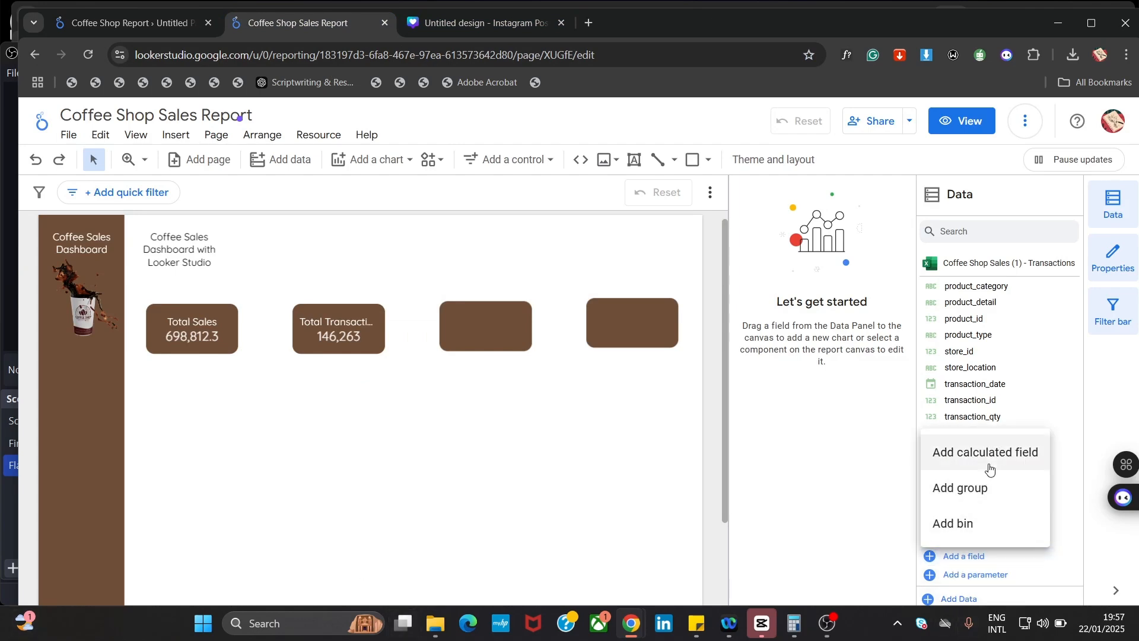
click(990, 467)
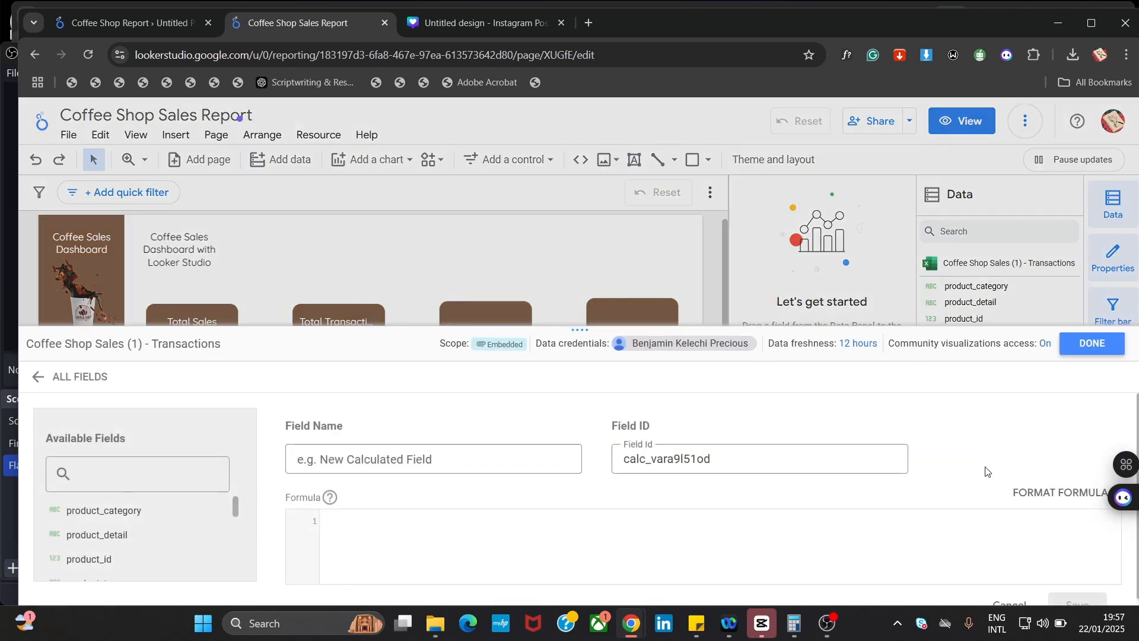
click(446, 466)
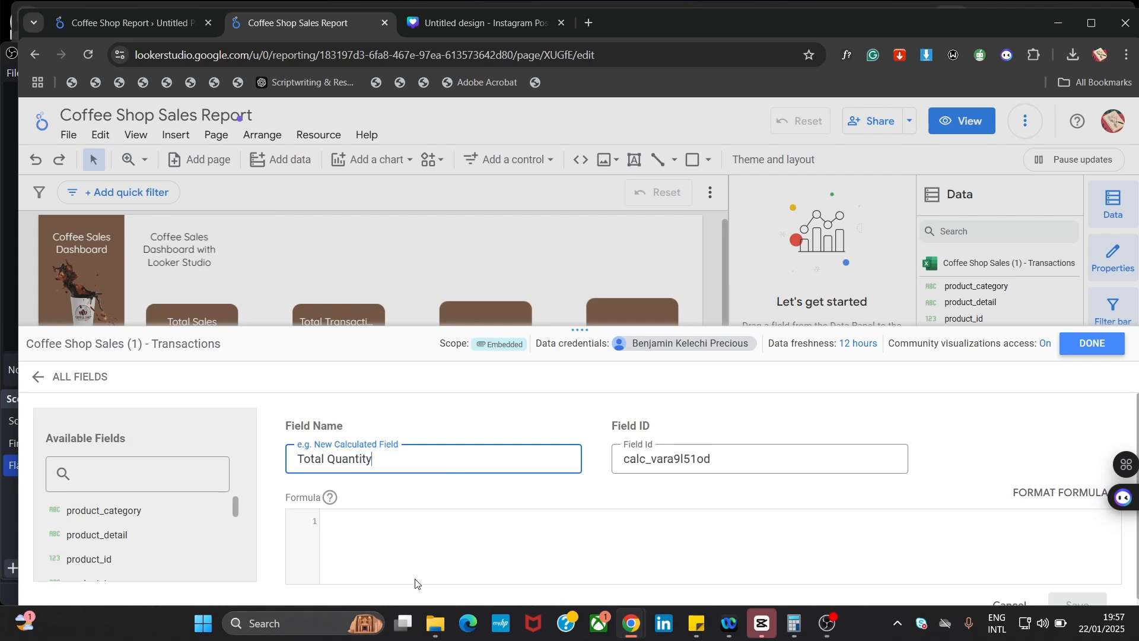
click(450, 560)
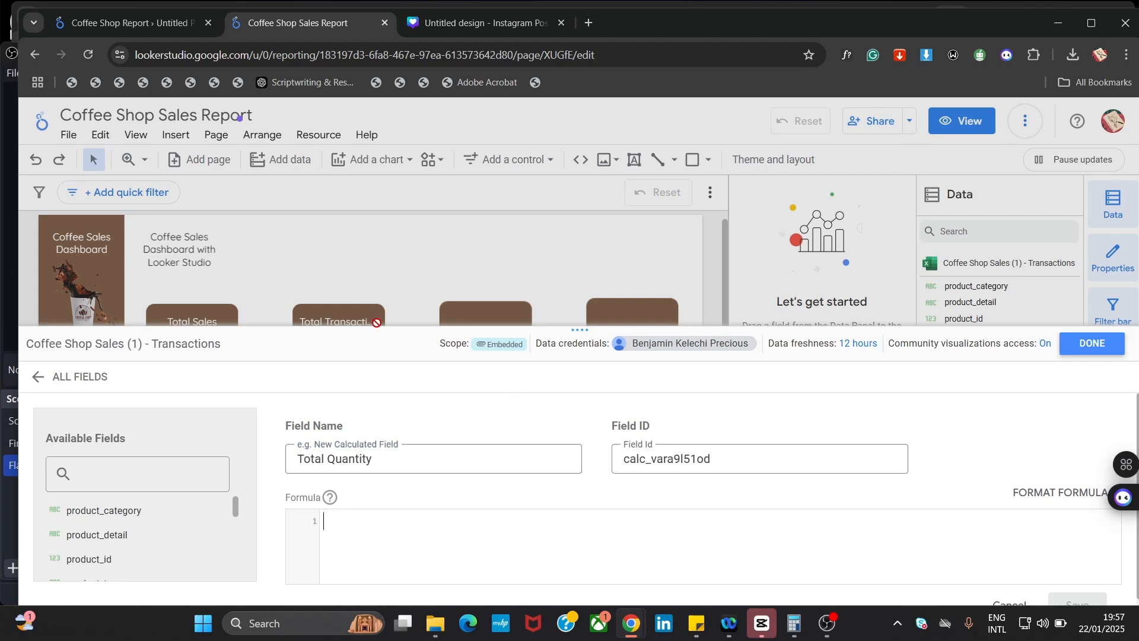
Check the Total Qty card in the finished report and set the calculated field's formula to SUM(transaction_qty)
click(151, 17)
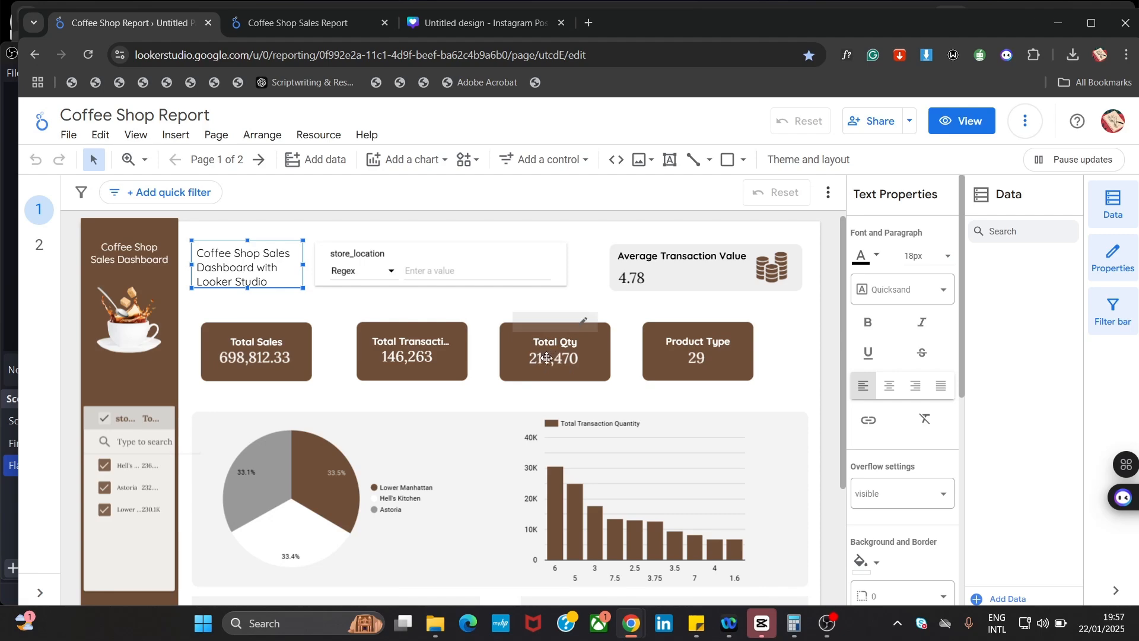
click(308, 25)
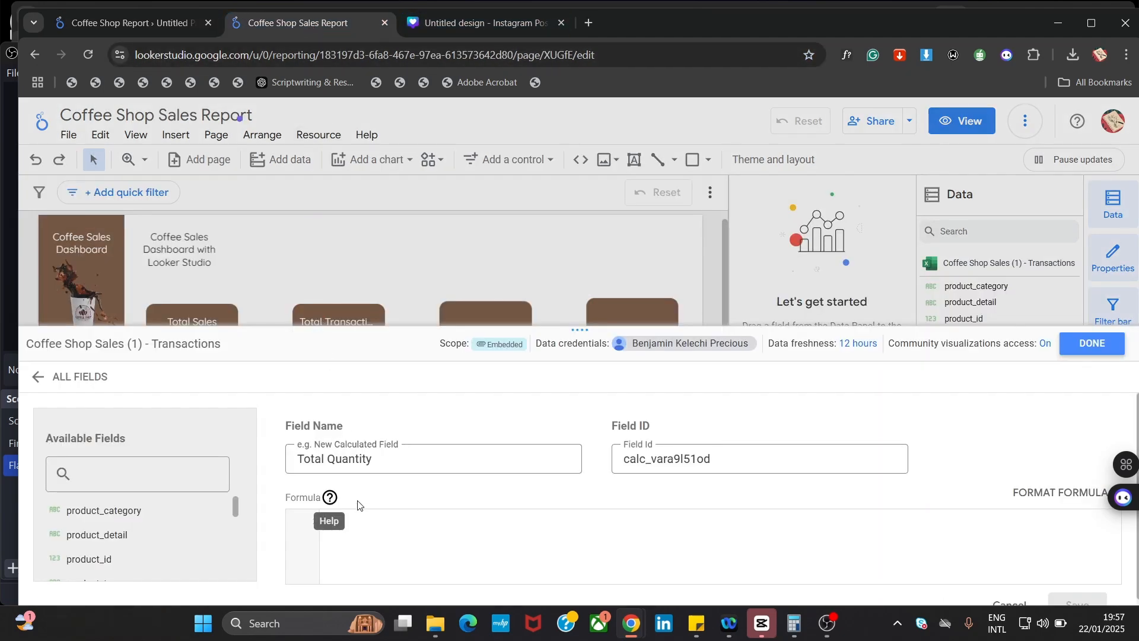
click(355, 532)
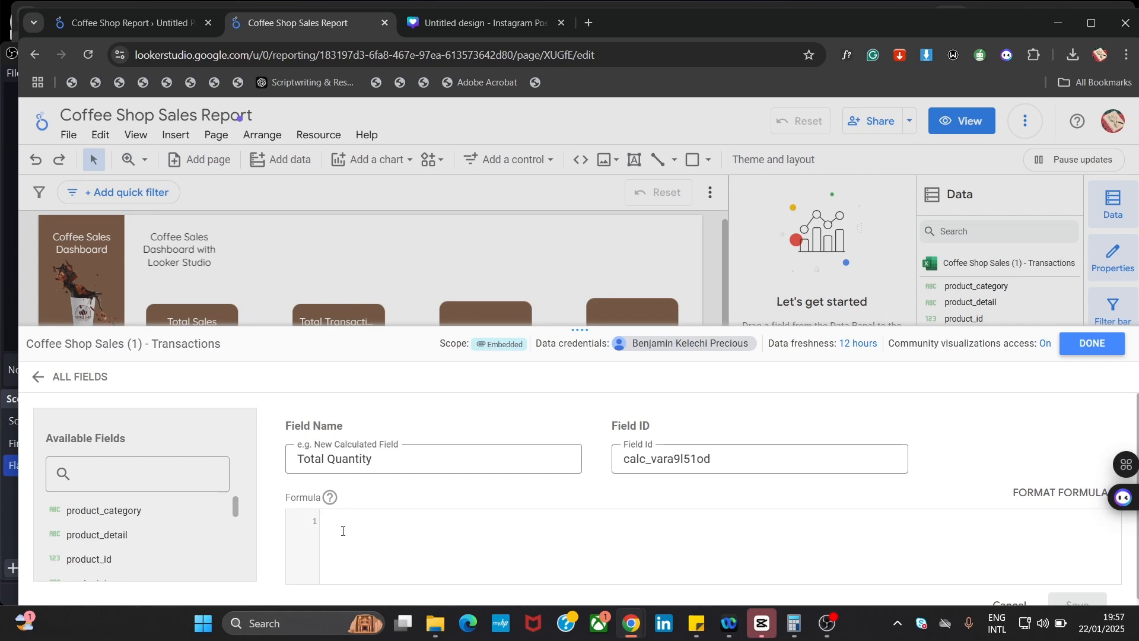
text(S)
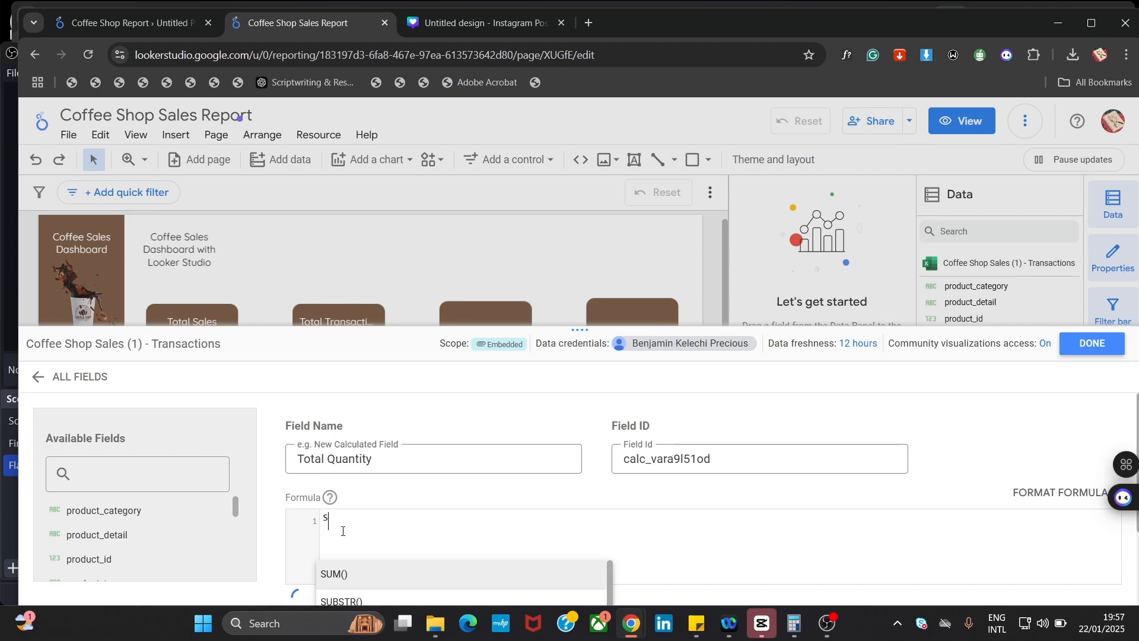
click(342, 578)
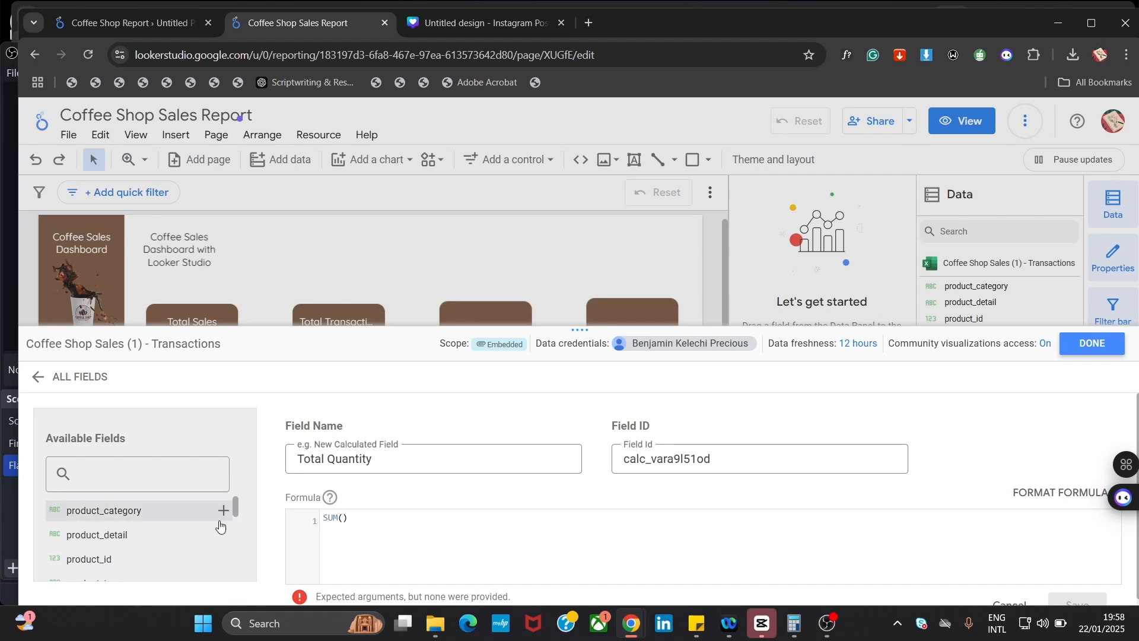
drag(237, 504, 242, 539)
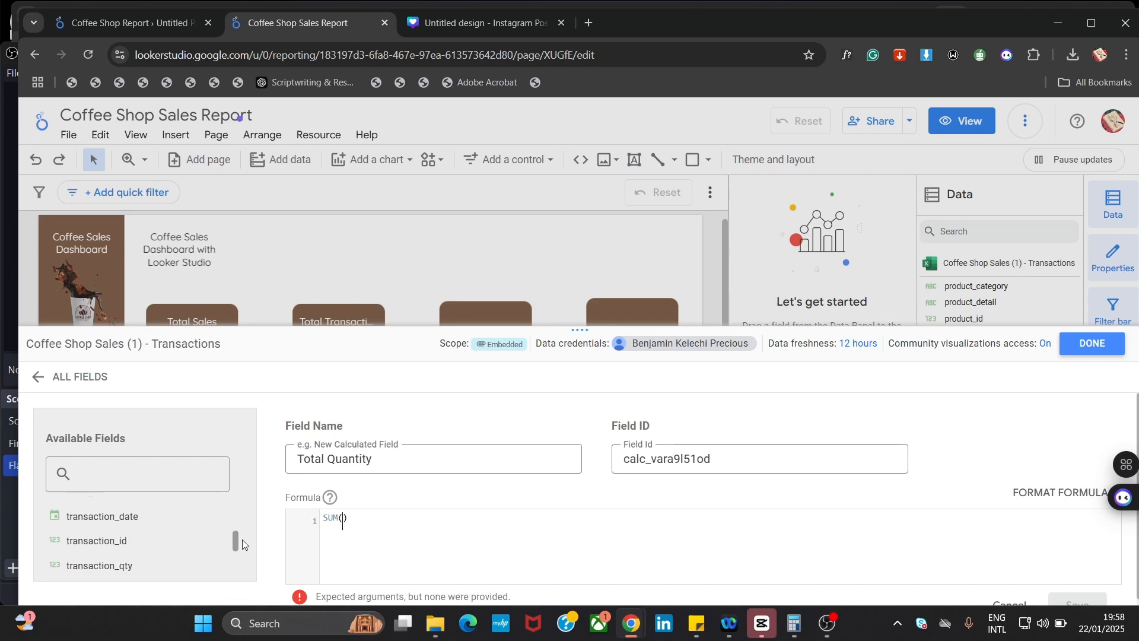
click(146, 570)
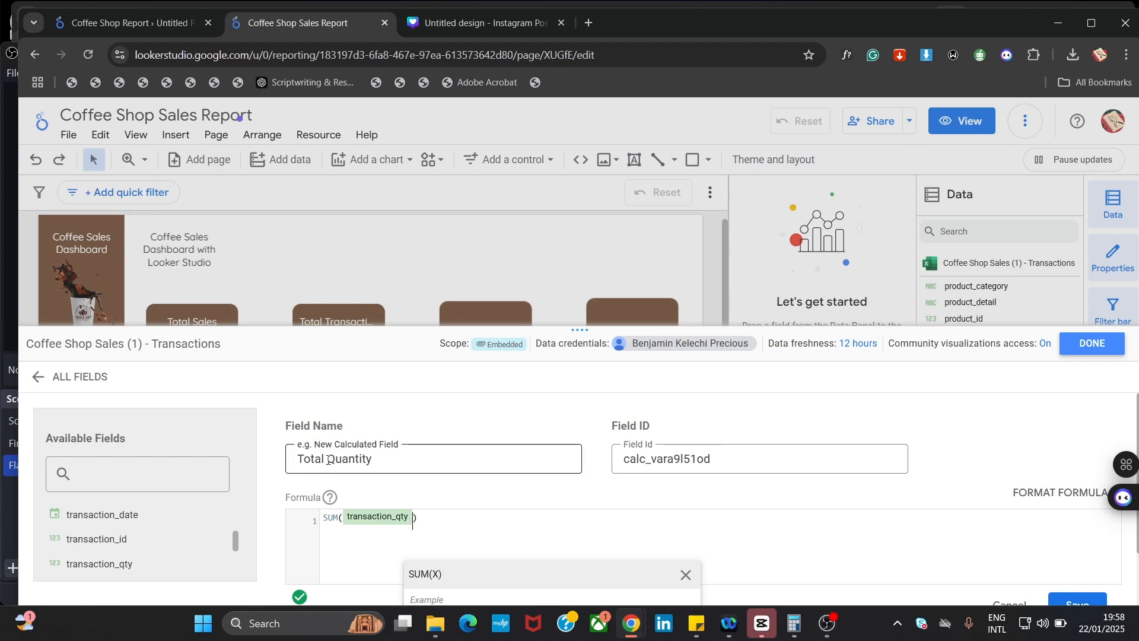
Rename the calculated field as Total Transaction Quantity, save it and close the field editor
click(327, 460)
text(Tra)
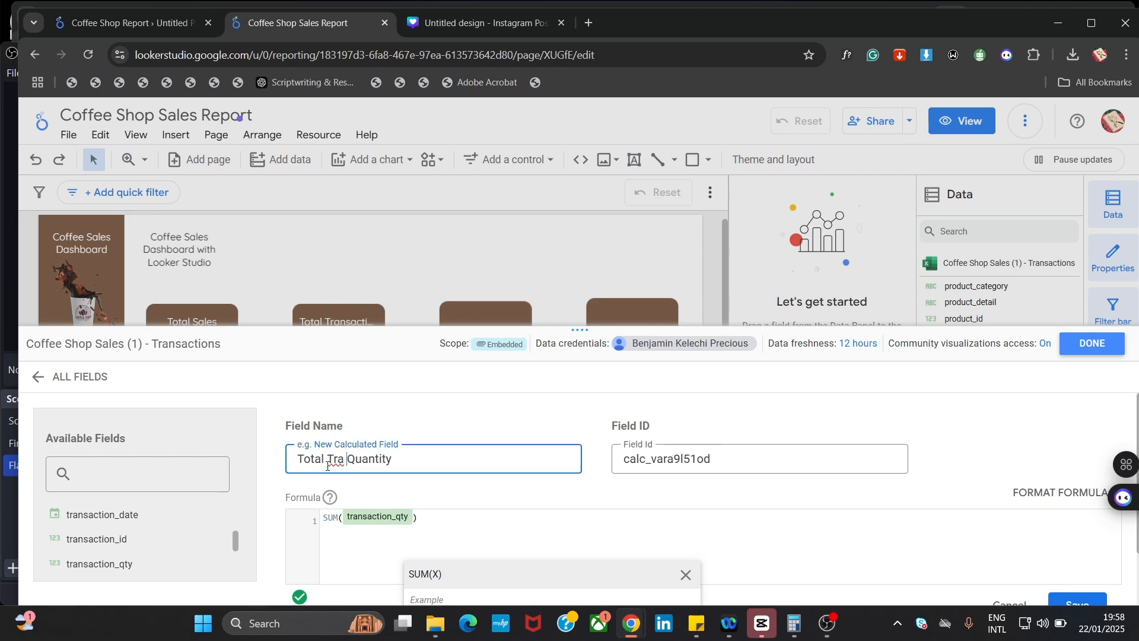
key(BackSpace)
text(ns)
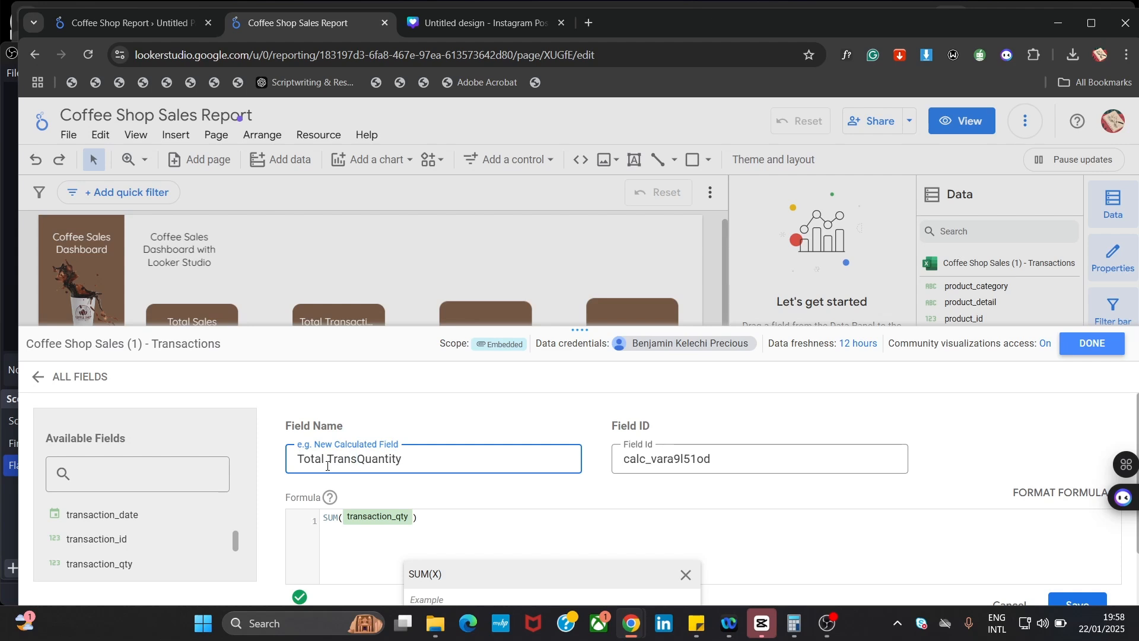
text(action)
click(1076, 600)
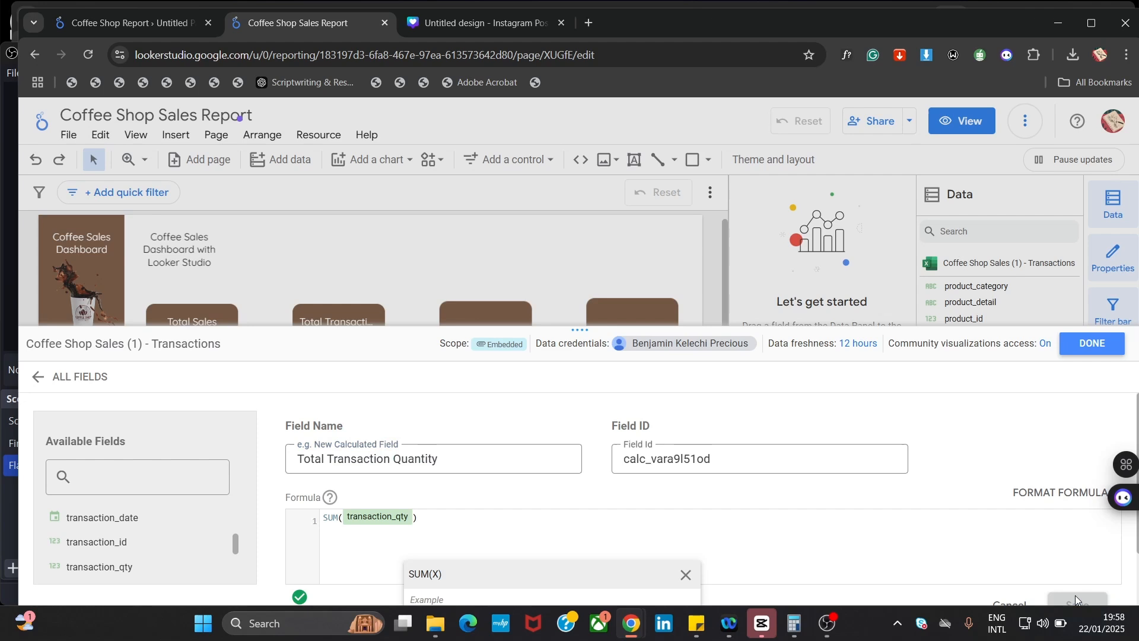
click(1093, 344)
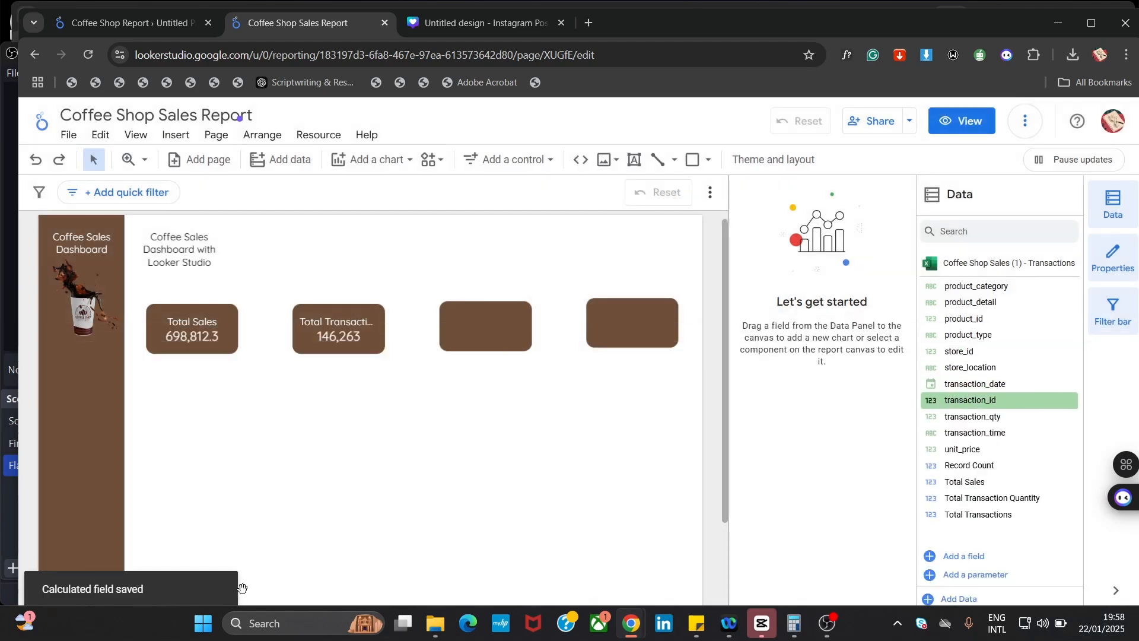
Add a scorecard below the brown KPI cards and replace its metric with Total Transaction Quantity
click(363, 166)
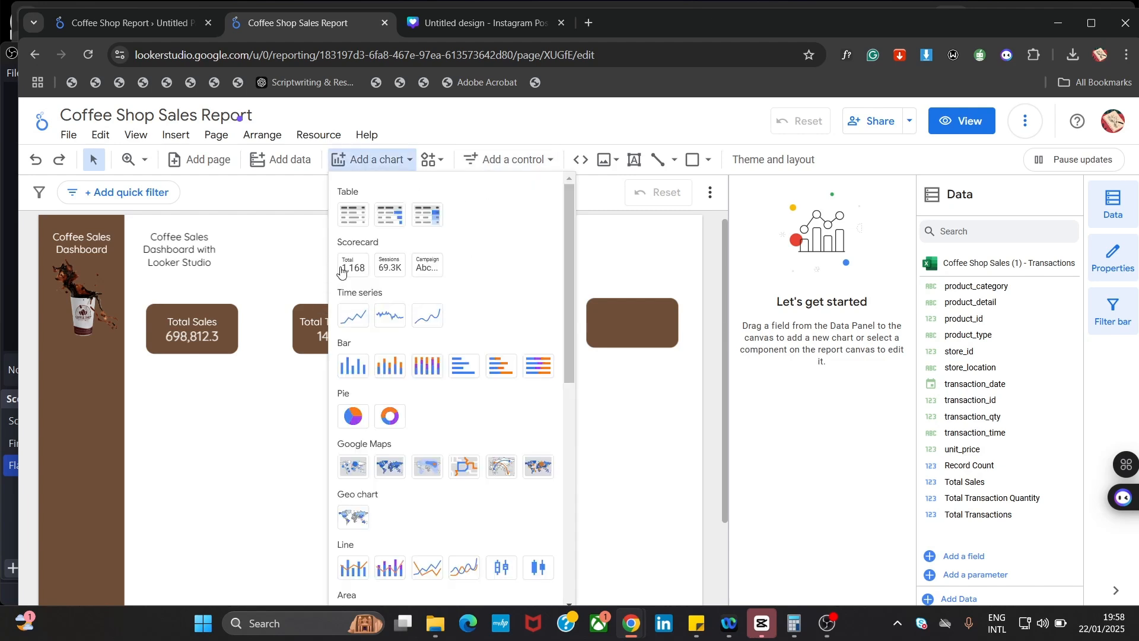
click(341, 274)
key(Escape)
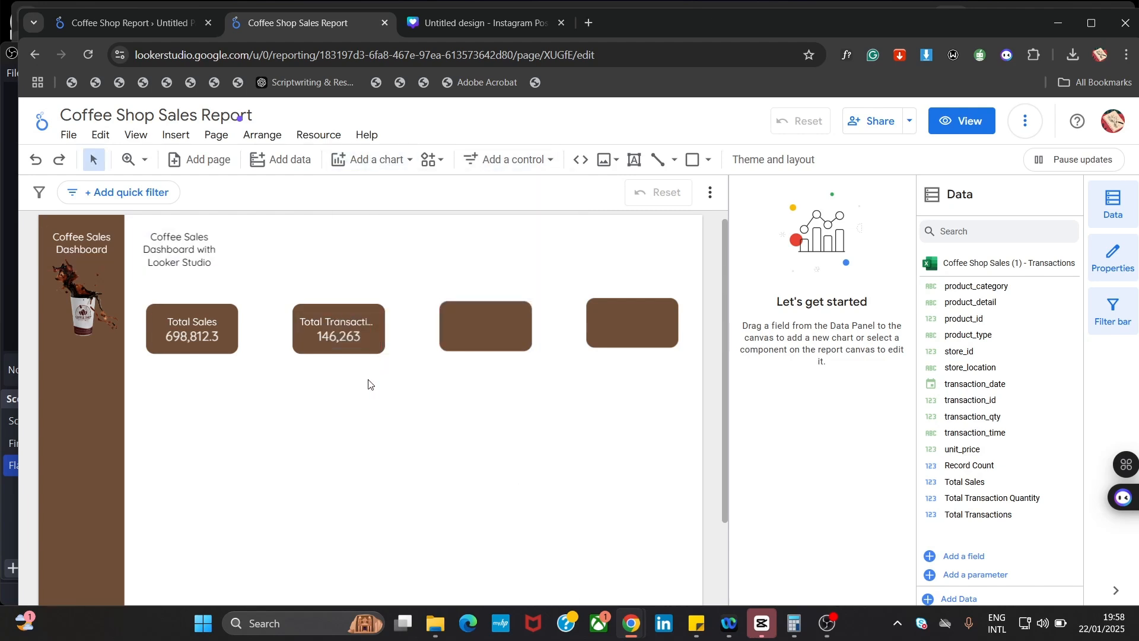
click(420, 417)
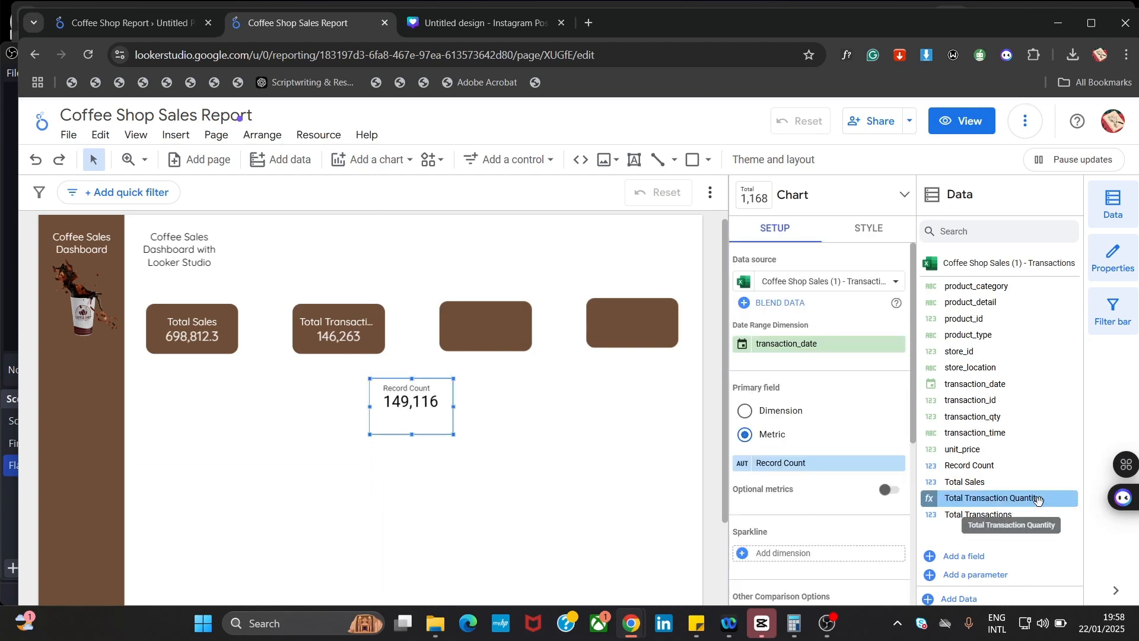
drag(1037, 499, 906, 488)
drag(840, 473, 842, 466)
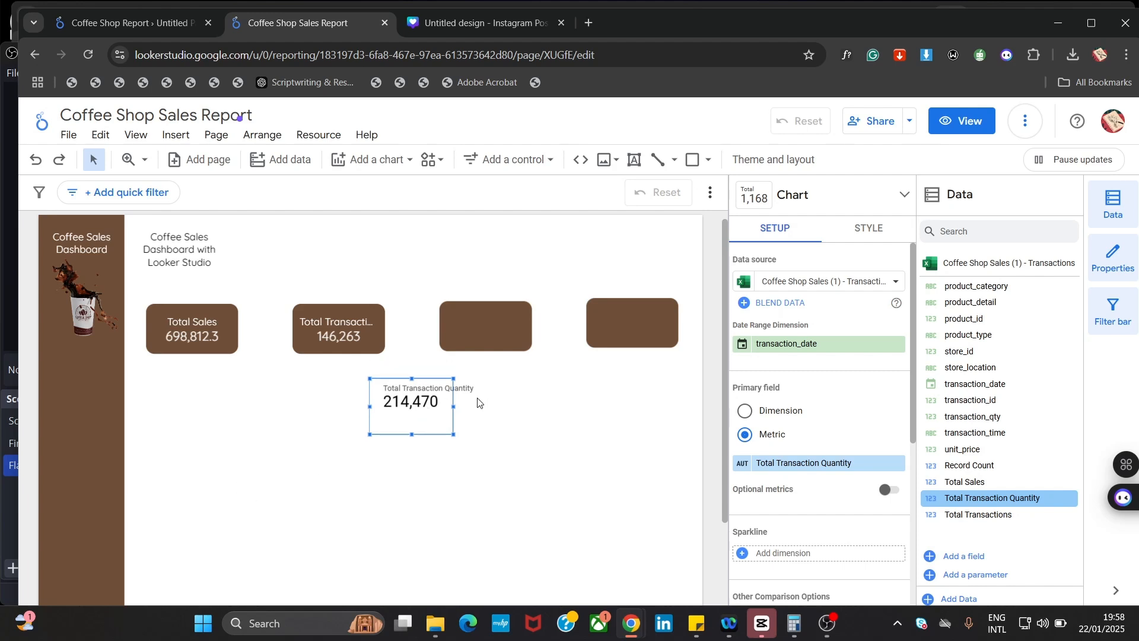
Set the Total Transaction Quantity scorecard's font to Quicksand and center its field name, field value and comparison
click(855, 232)
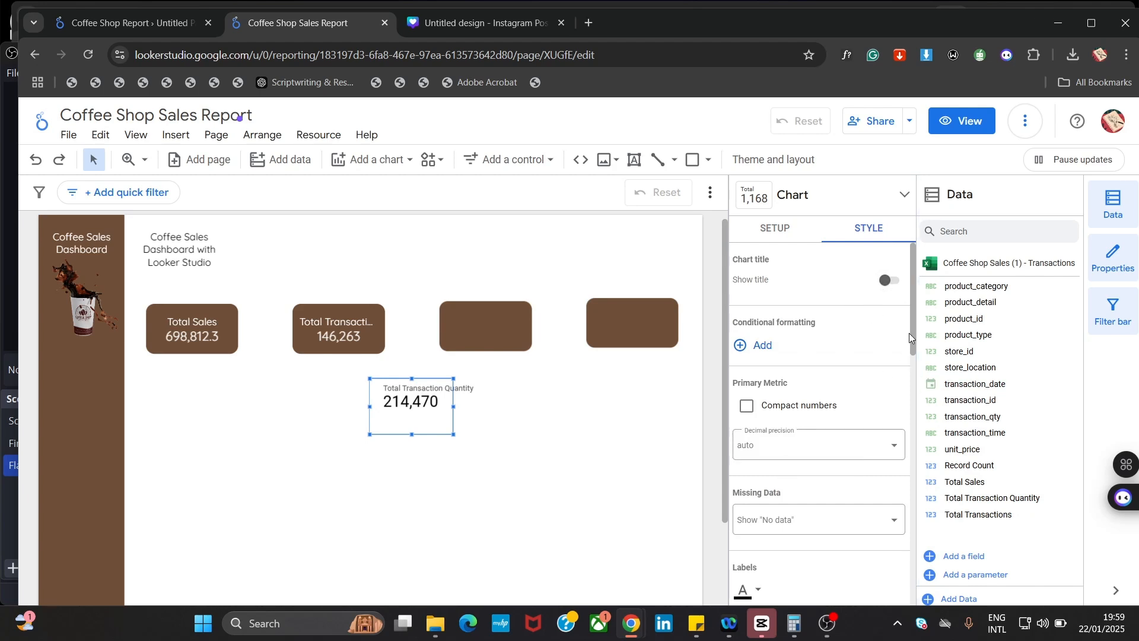
drag(912, 334, 928, 429)
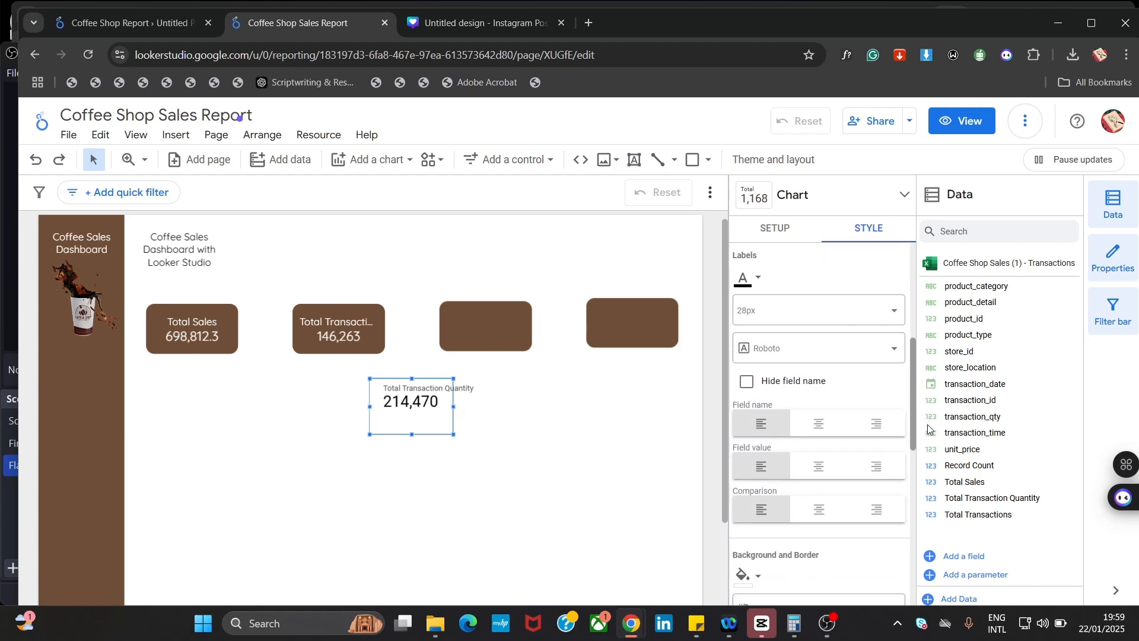
click(823, 358)
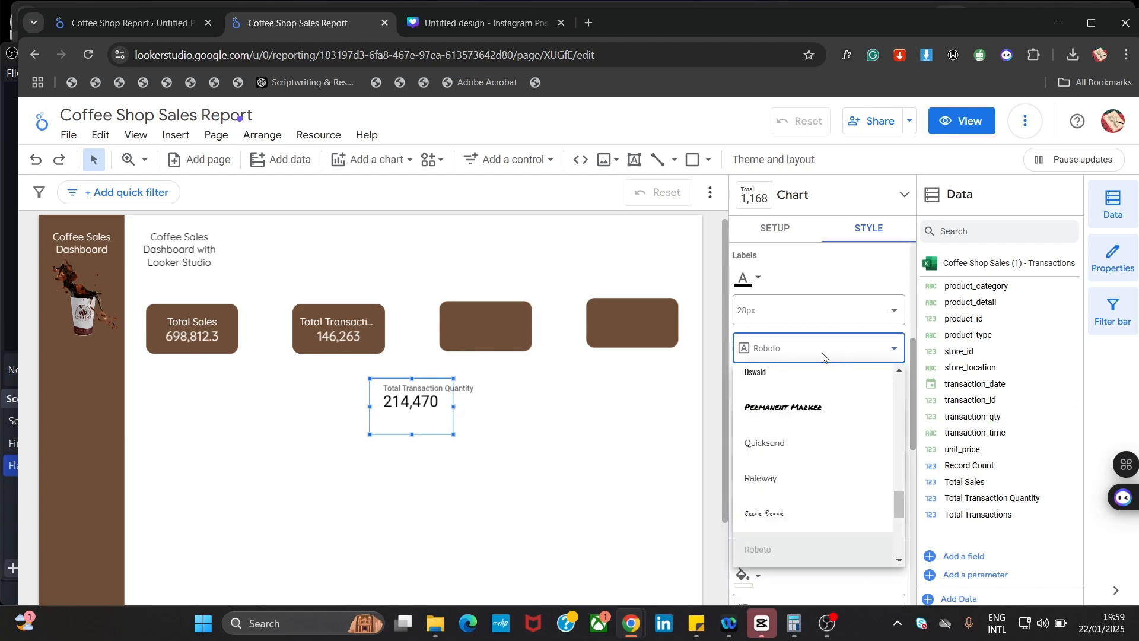
click(783, 445)
click(818, 423)
click(819, 466)
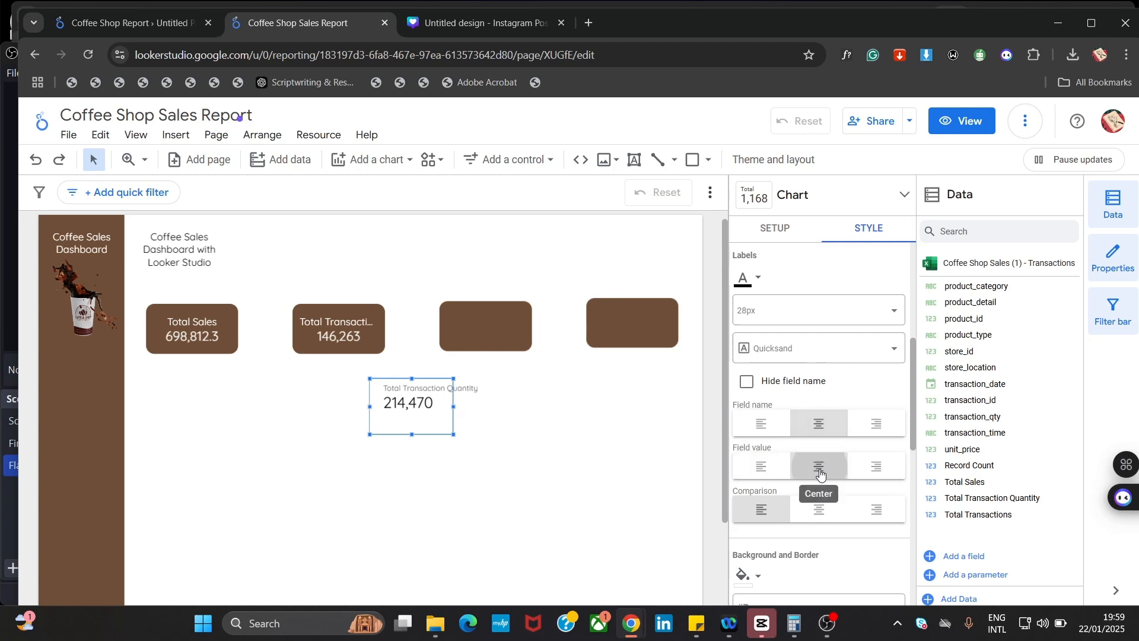
click(820, 508)
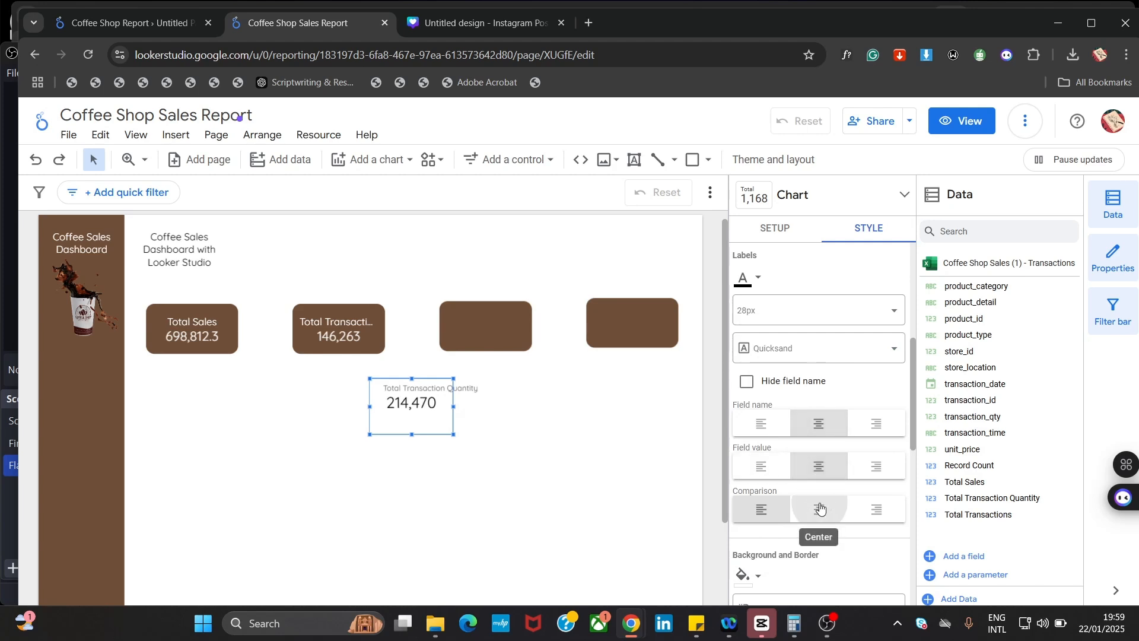
Set the Total Transaction Quantity scorecard's label size to 24px and its chart header to Do not show
click(862, 318)
click(796, 475)
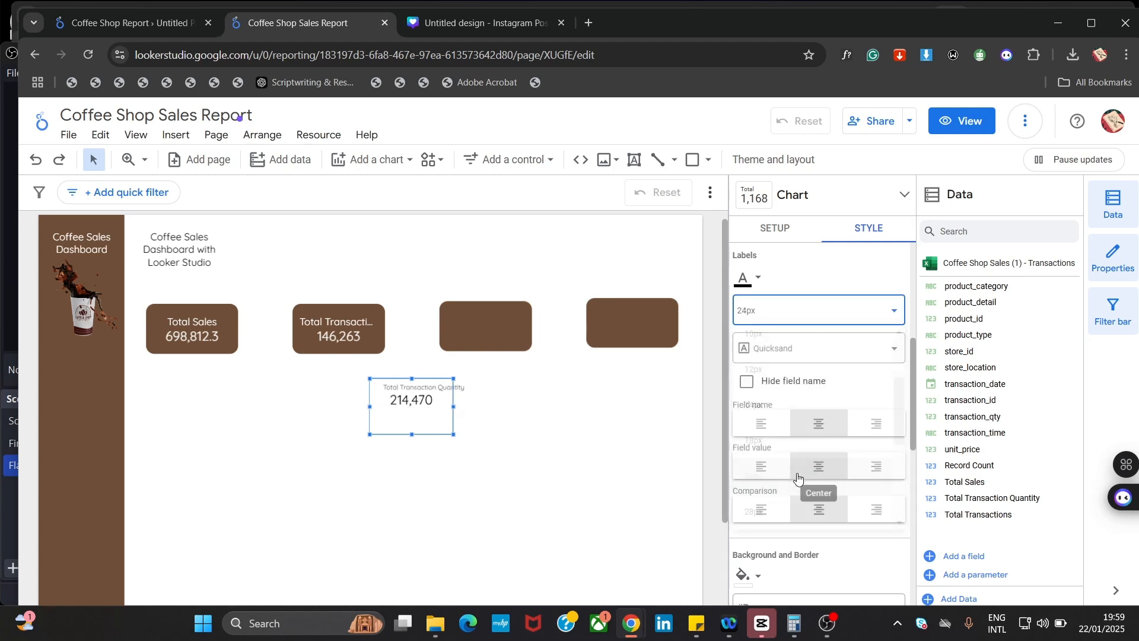
drag(912, 352, 897, 470)
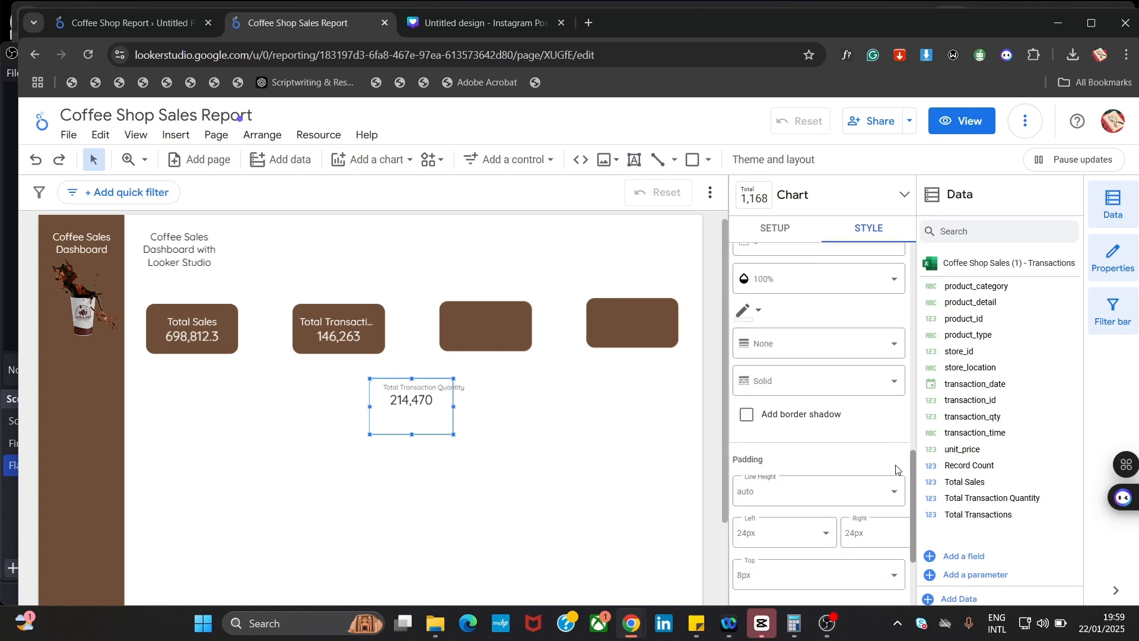
click(747, 417)
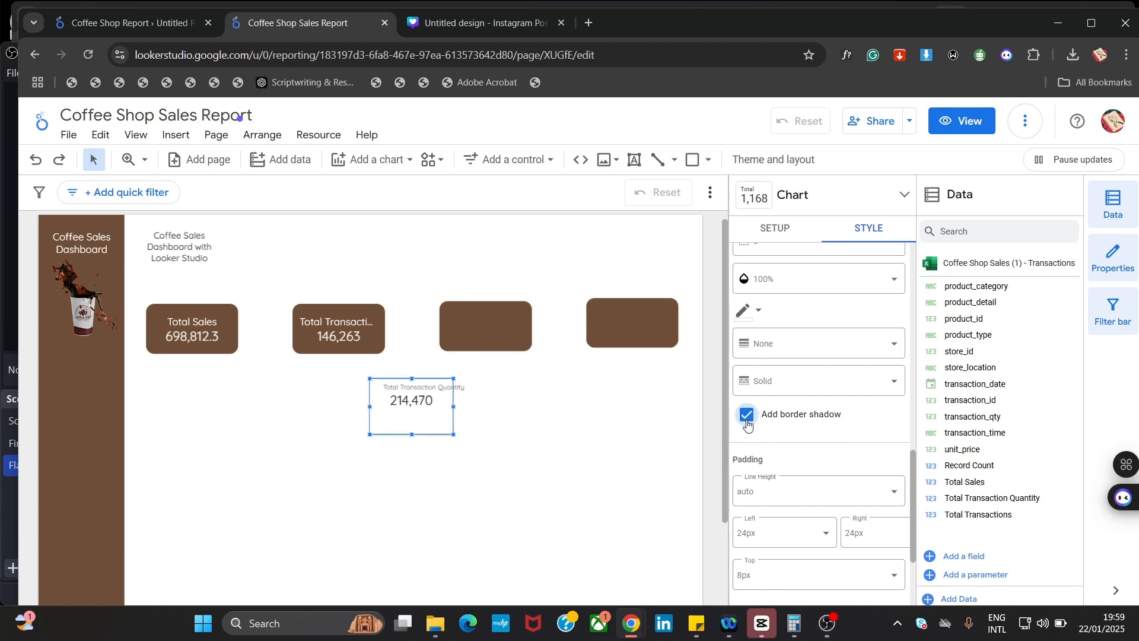
click(748, 415)
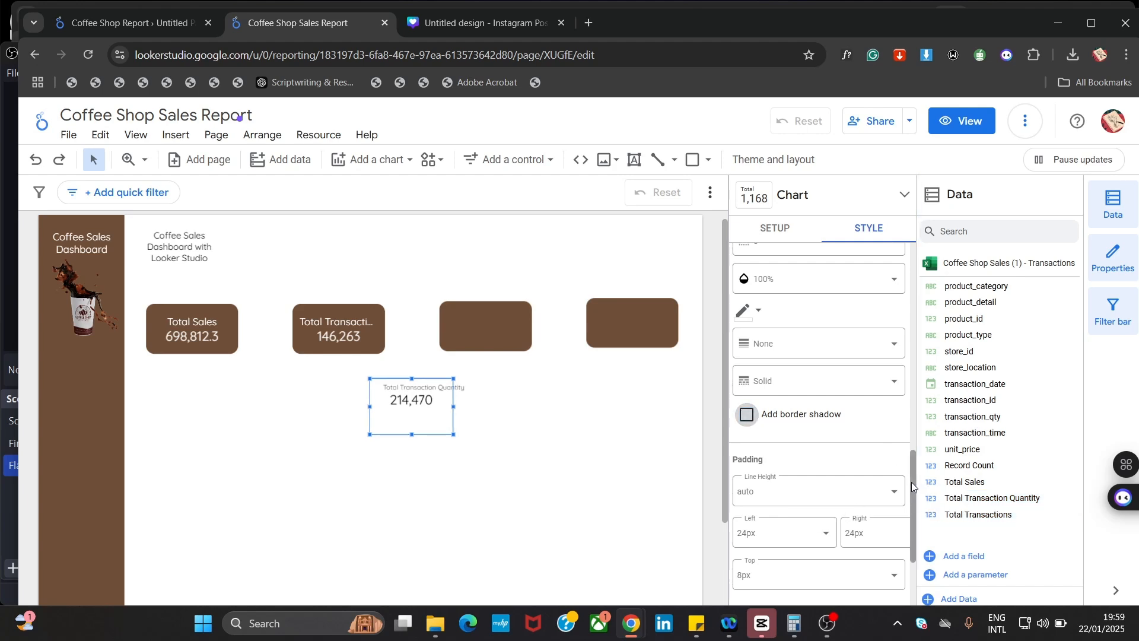
drag(915, 487, 923, 537)
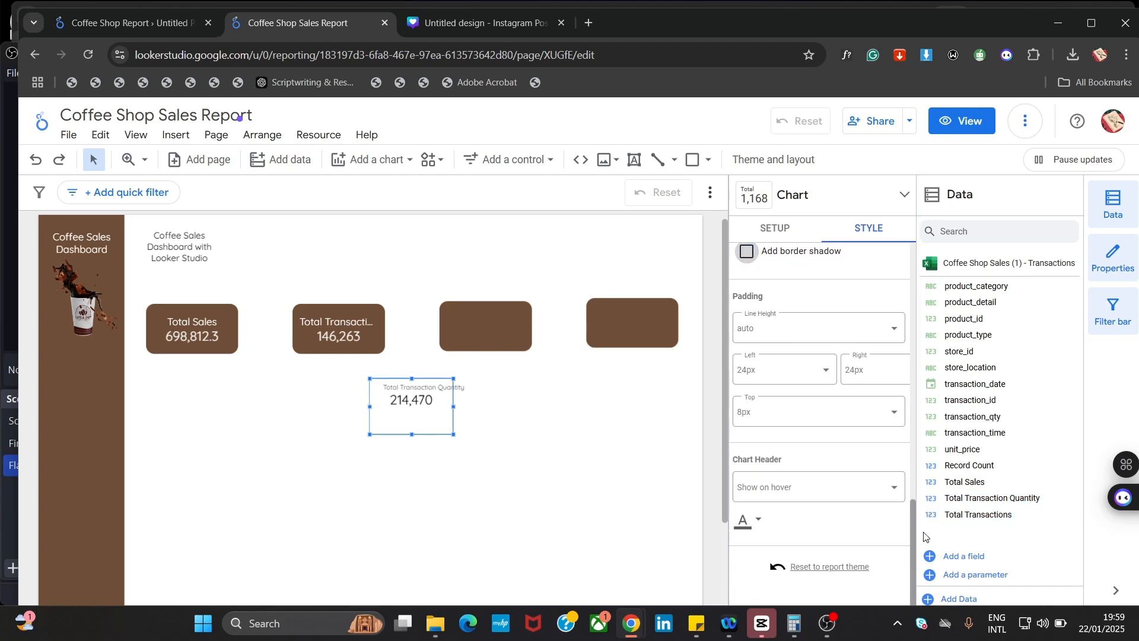
click(876, 502)
click(780, 378)
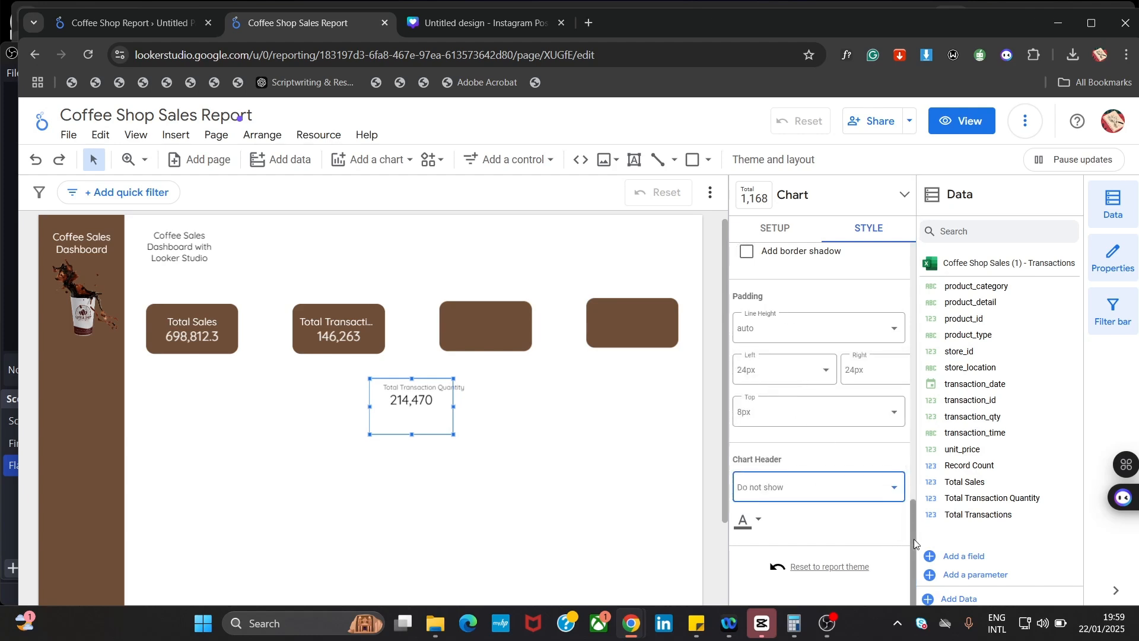
Hide the scorecard's field name and show its chart title instead
drag(914, 538, 888, 445)
scroll(887, 421, up, 6)
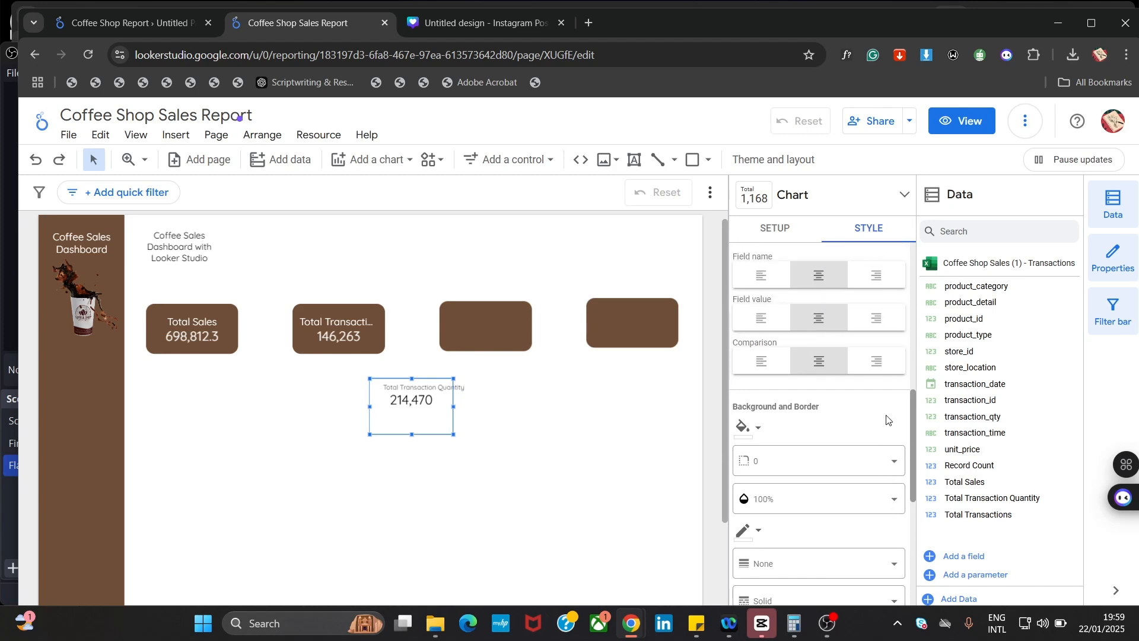
scroll(873, 339, up, 3)
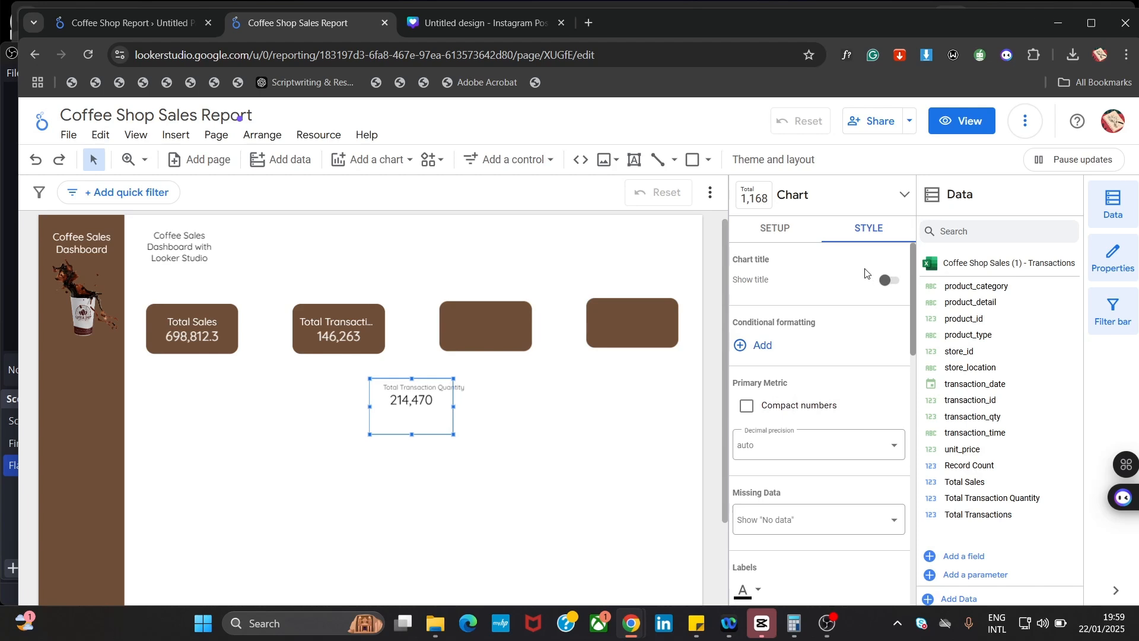
scroll(866, 286, down, 5)
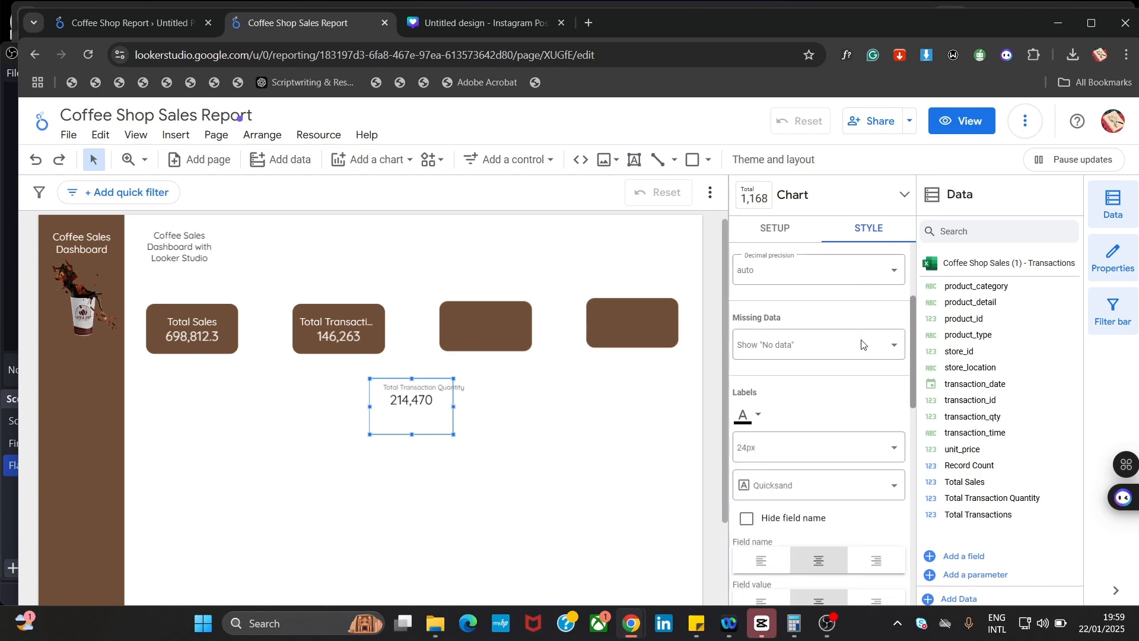
click(745, 475)
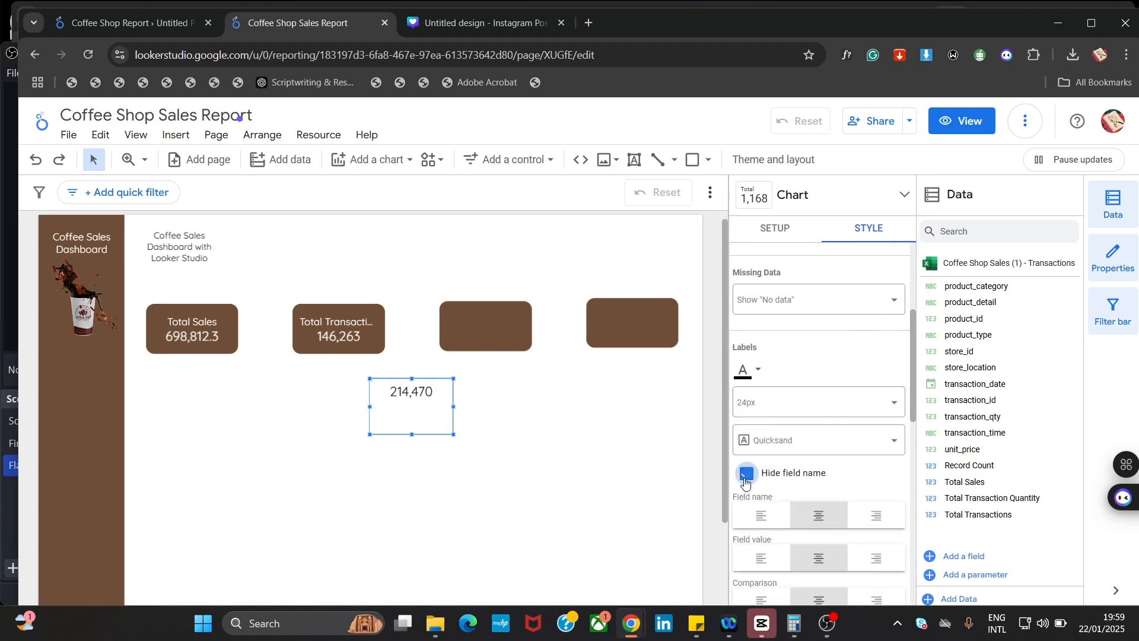
drag(914, 364, 905, 291)
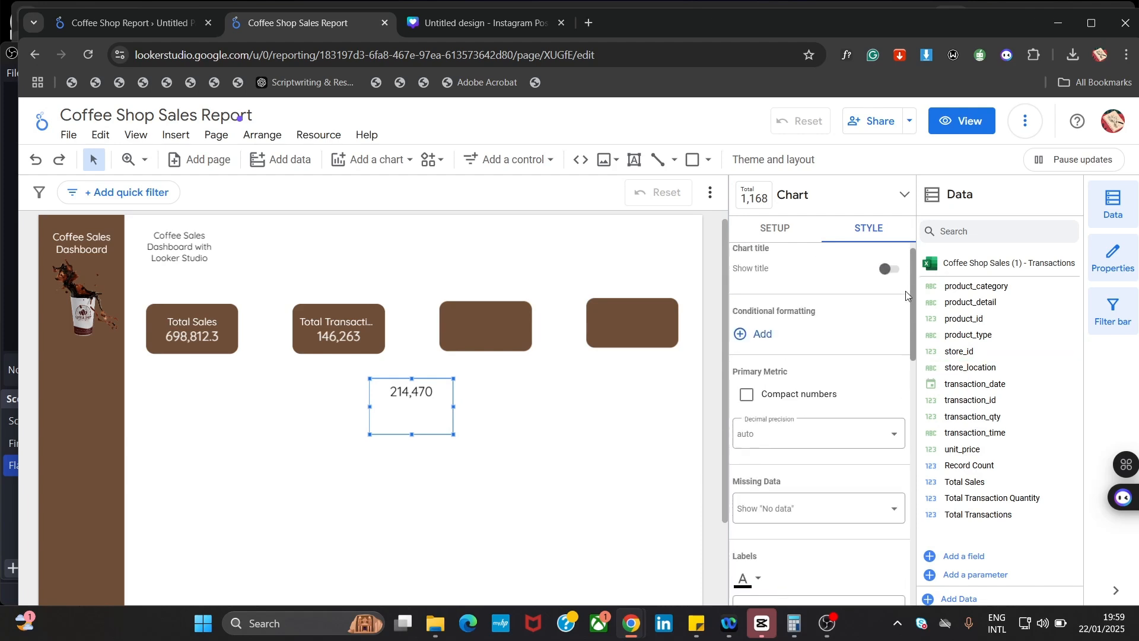
click(888, 280)
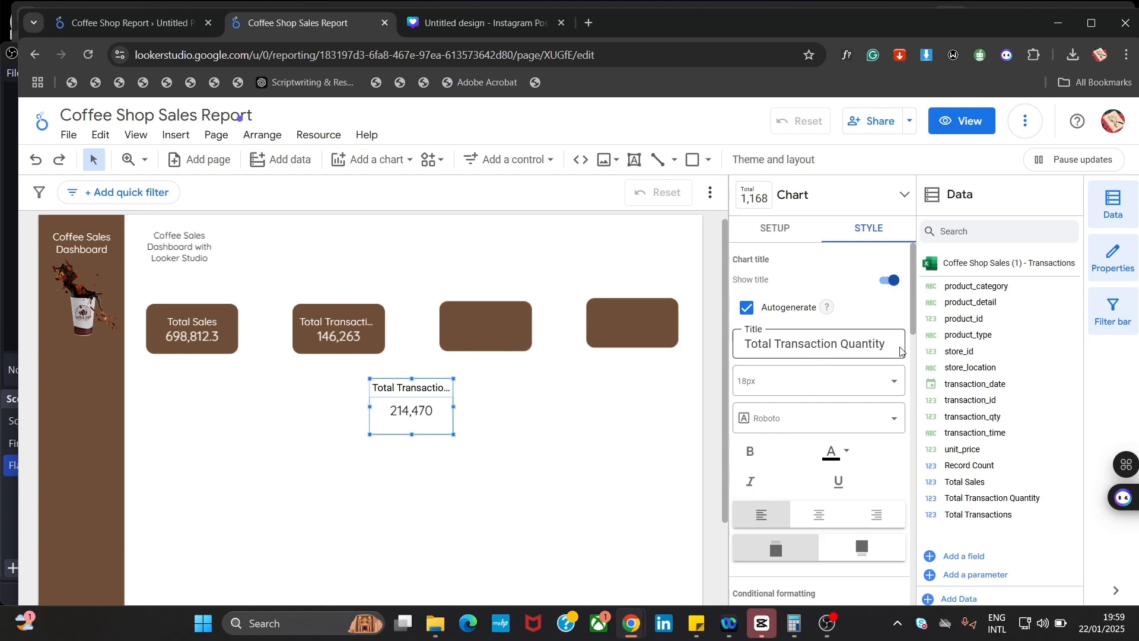
Change the scorecard's title to Total Qty and center it
drag(890, 344, 792, 337)
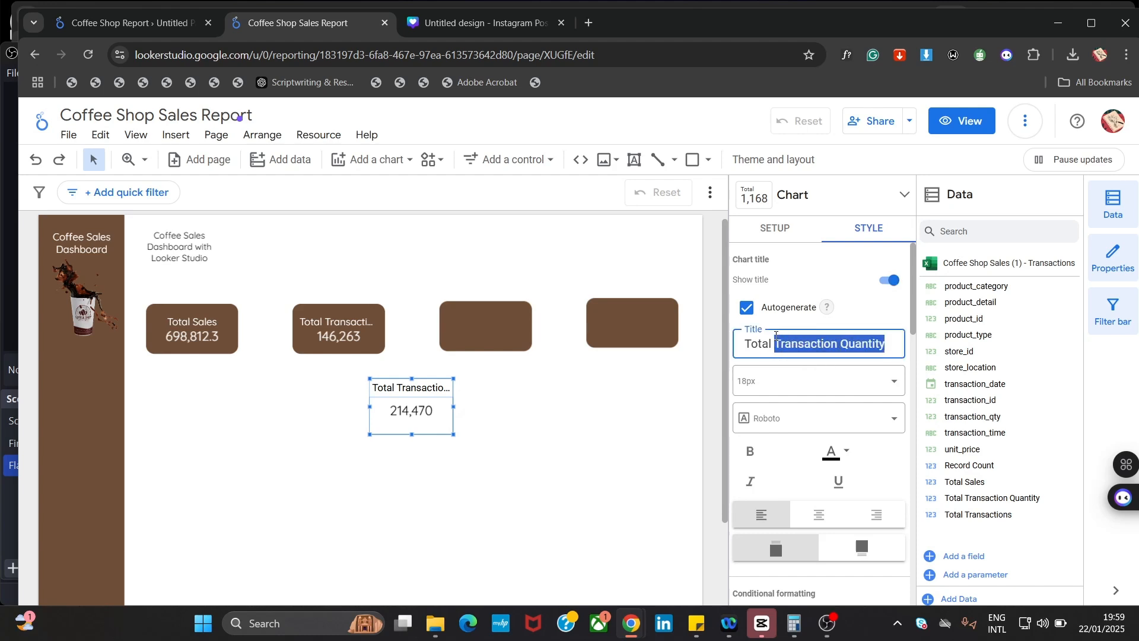
text(QT)
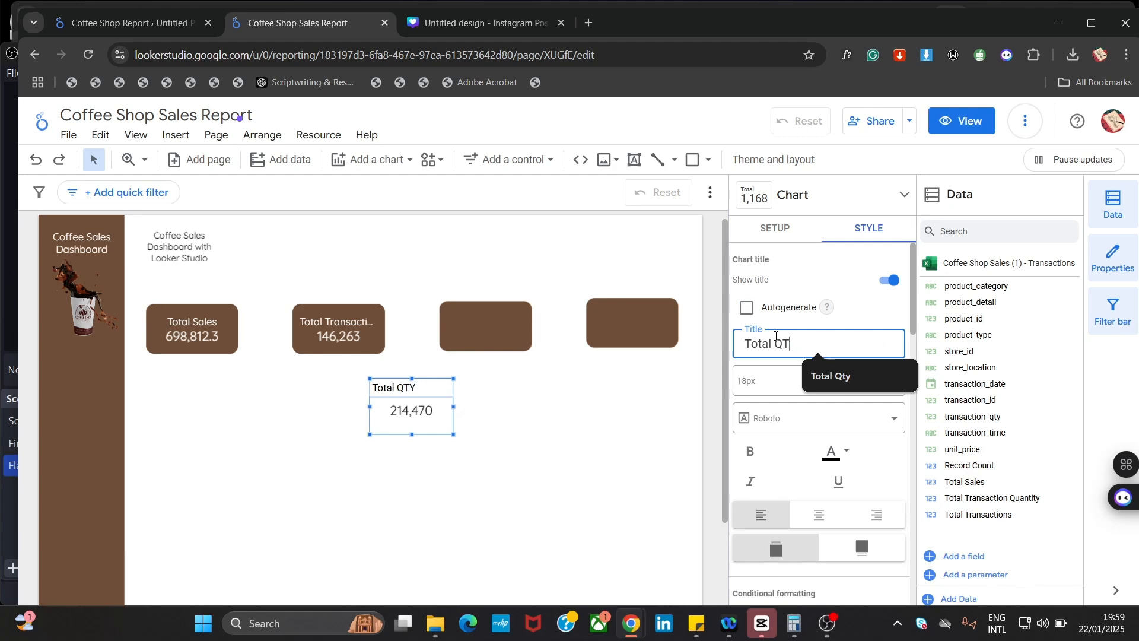
text(ty)
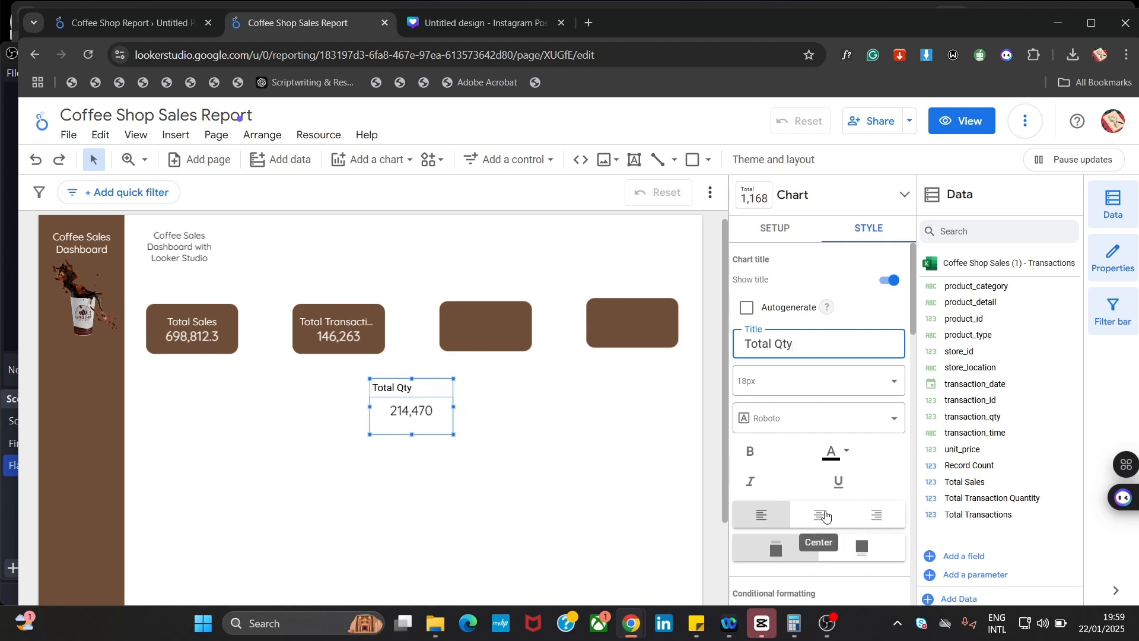
click(824, 515)
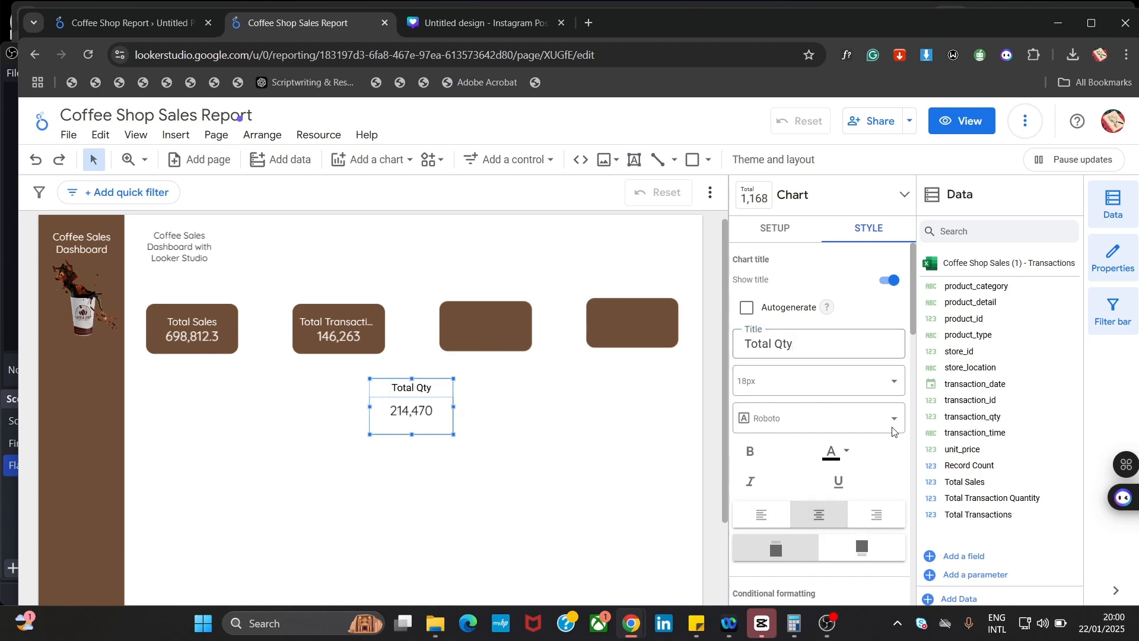
Set the primary metric's decimal precision to 0 and reduce the Total Qty scorecard's height slightly
scroll(890, 368, down, 5)
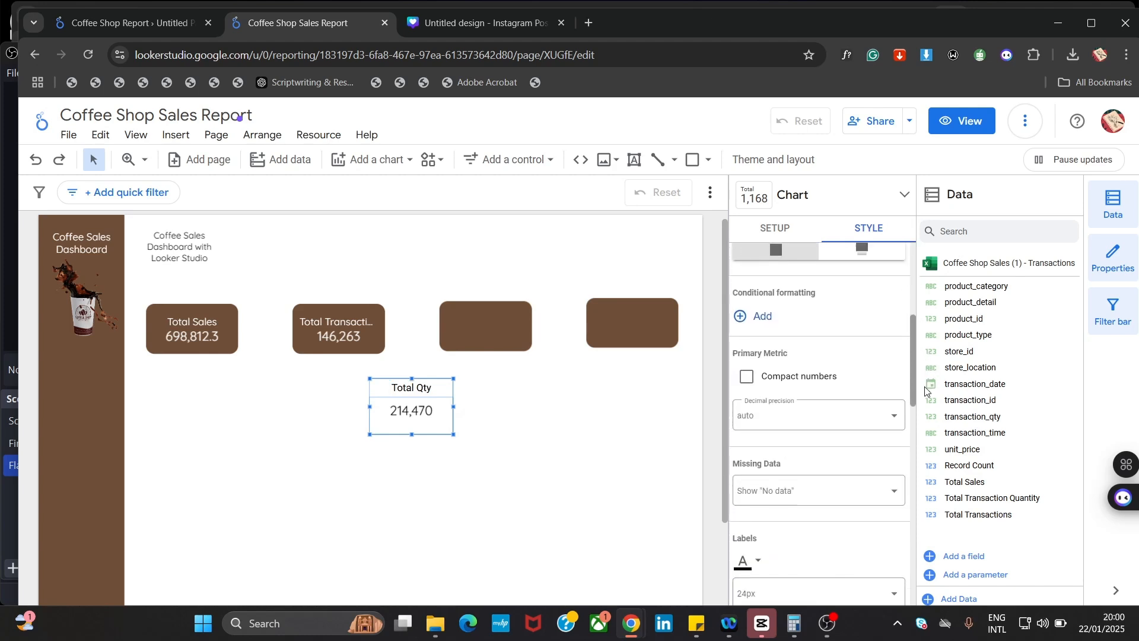
click(849, 382)
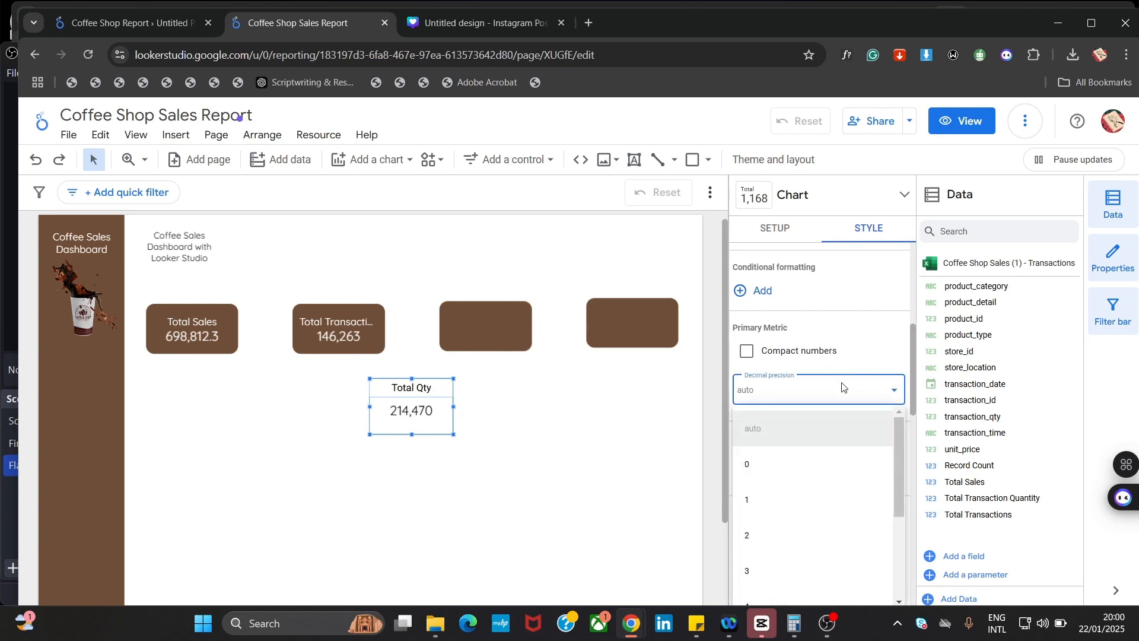
click(789, 469)
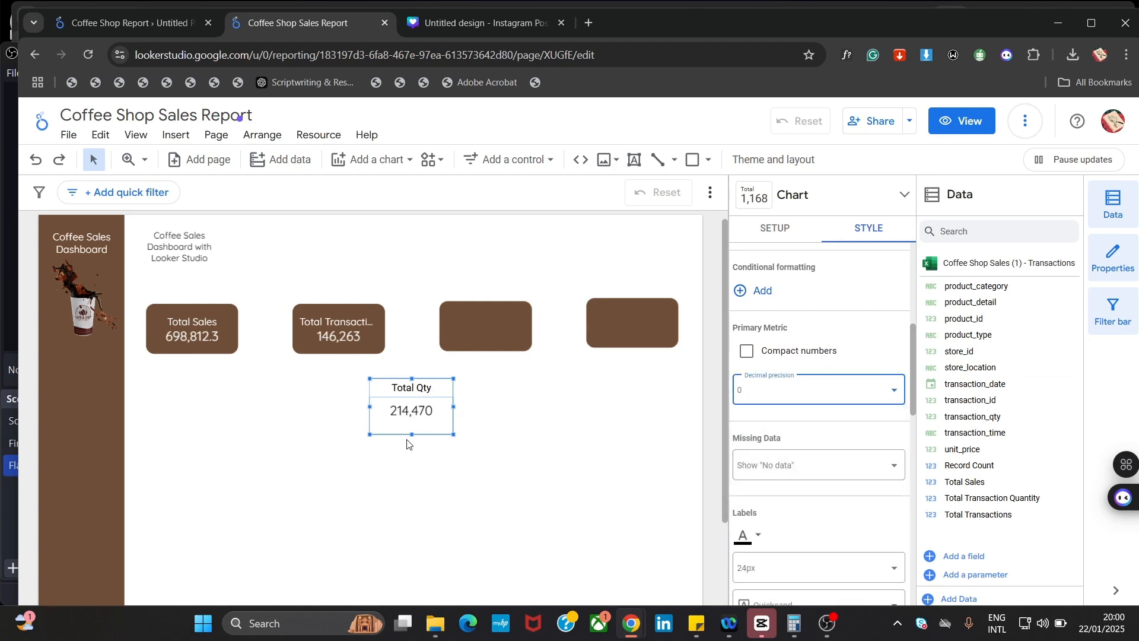
drag(413, 435, 412, 423)
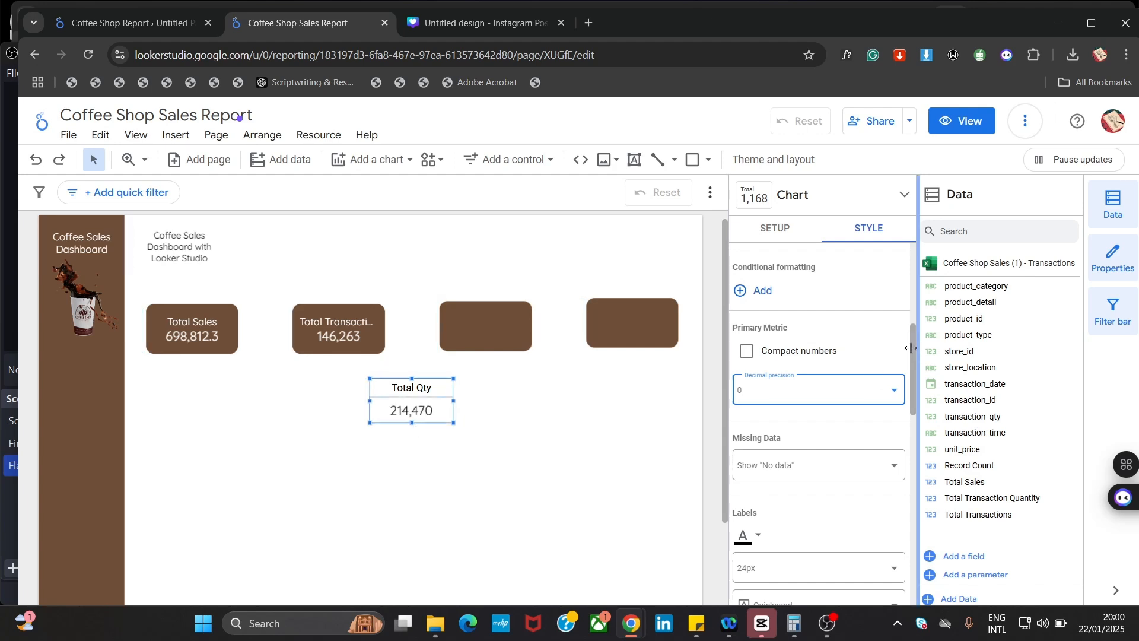
Color the Total Qty scorecard's labels and chart title white
click(742, 540)
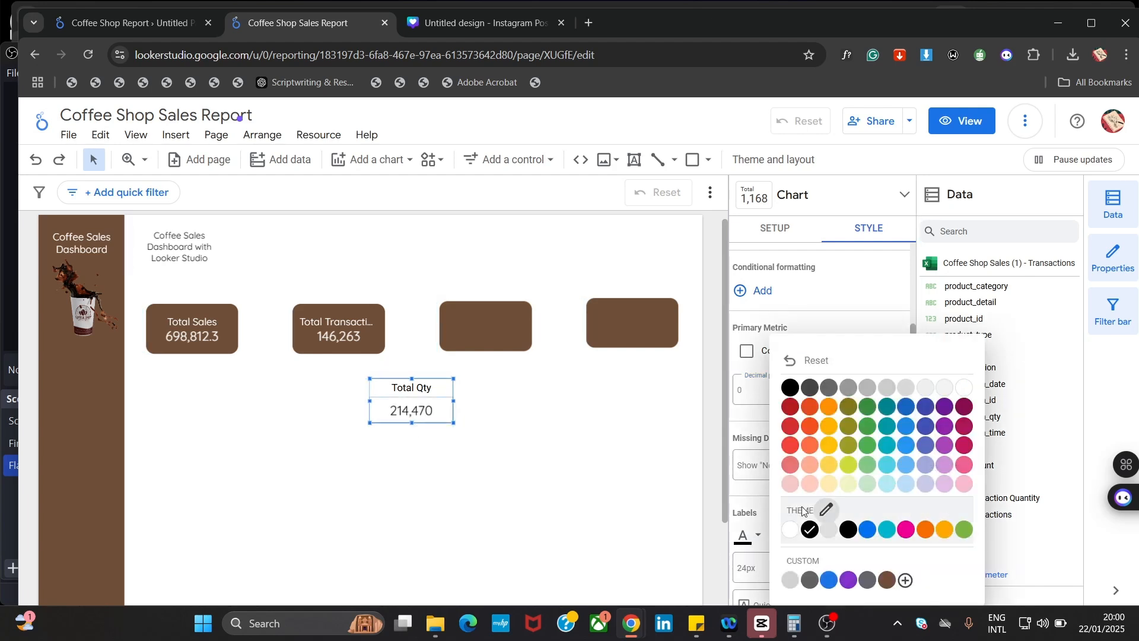
click(792, 528)
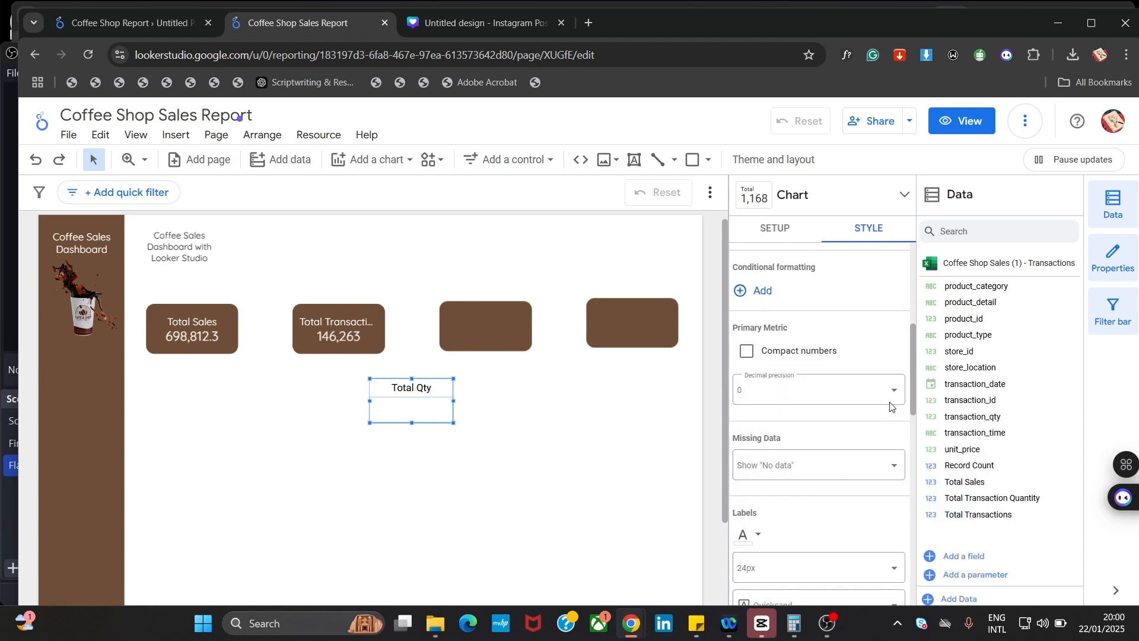
drag(910, 382, 912, 306)
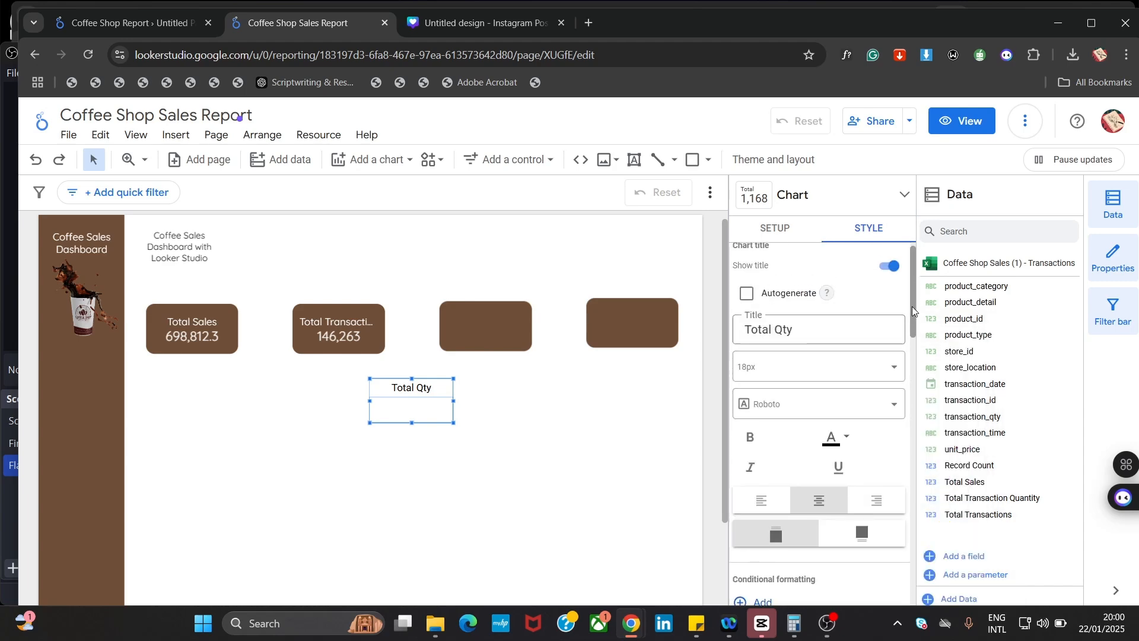
click(840, 438)
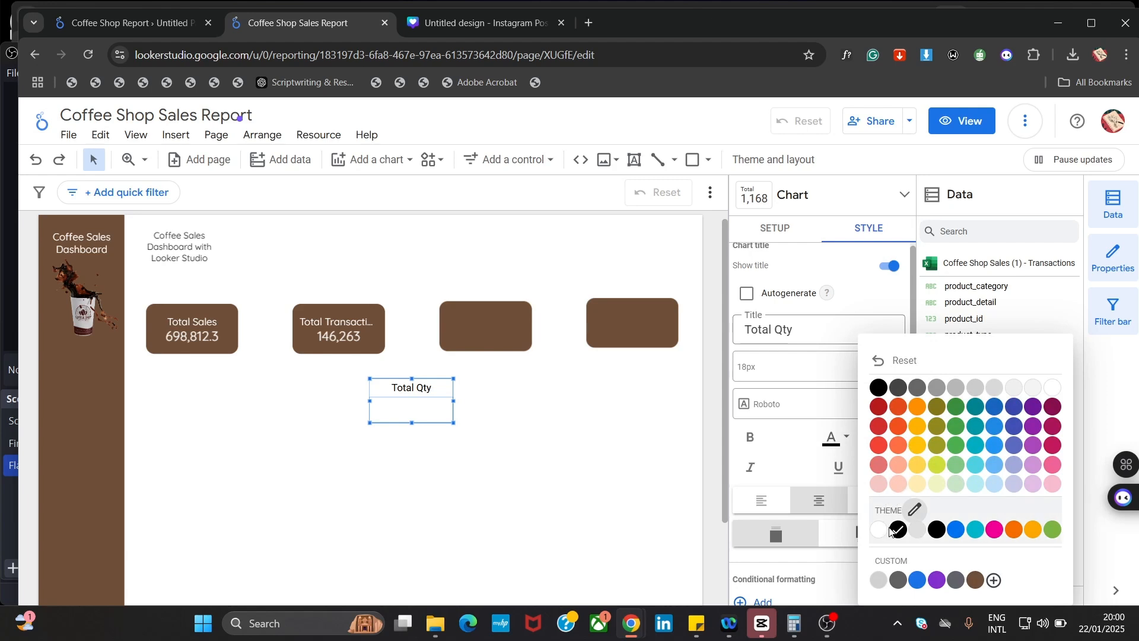
click(883, 531)
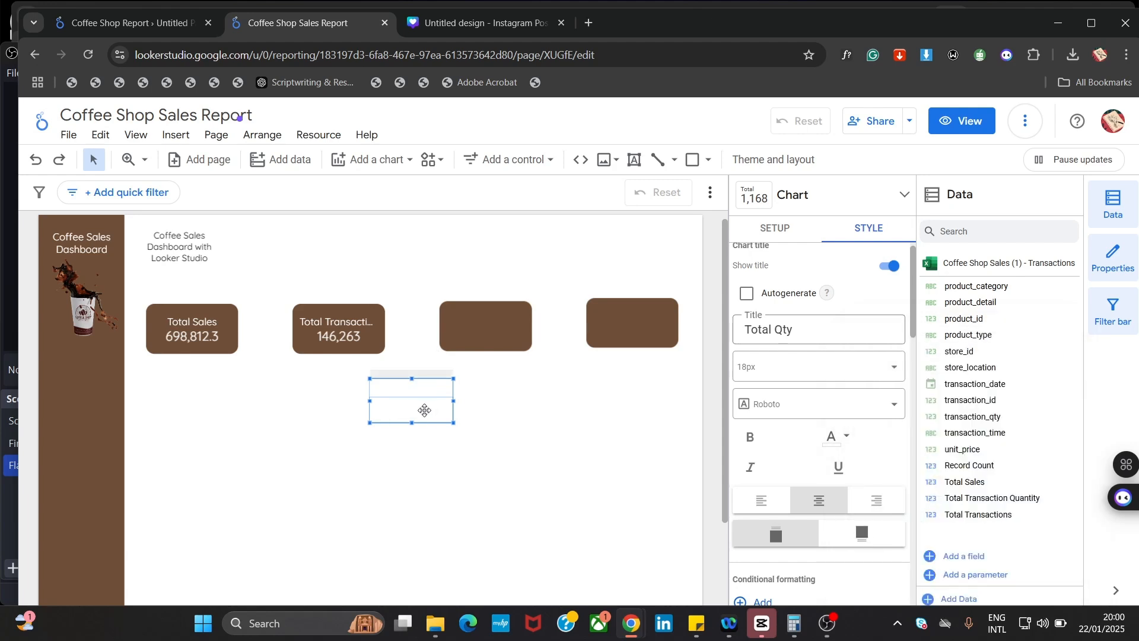
Move the Total Qty scorecard onto the third brown KPI card and set its padding line height to 0px
drag(424, 410, 497, 335)
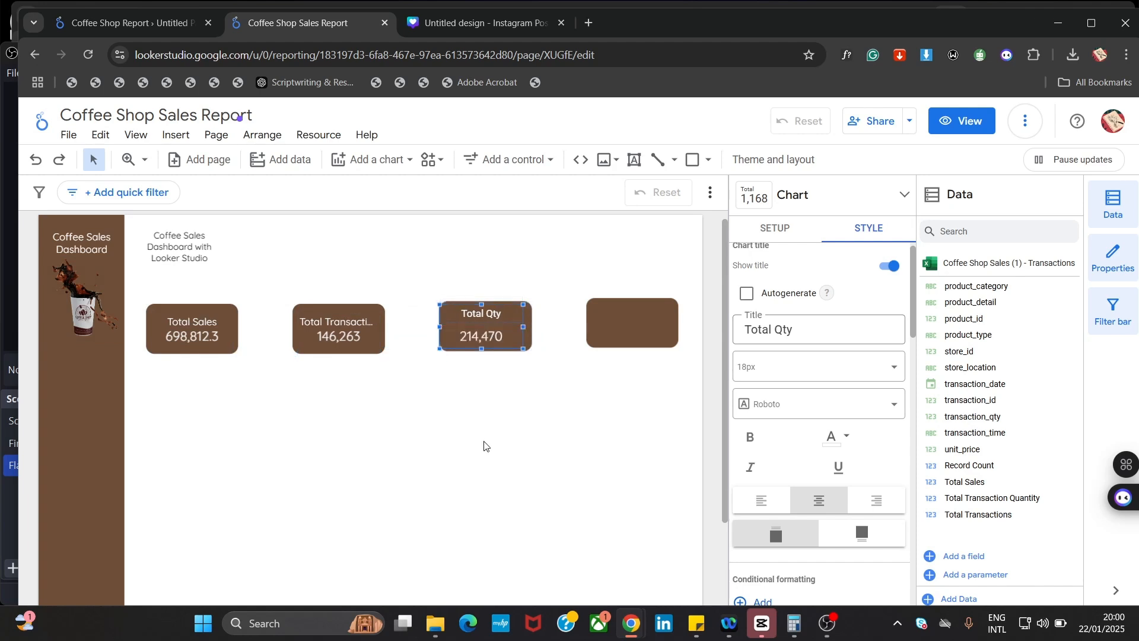
click(486, 447)
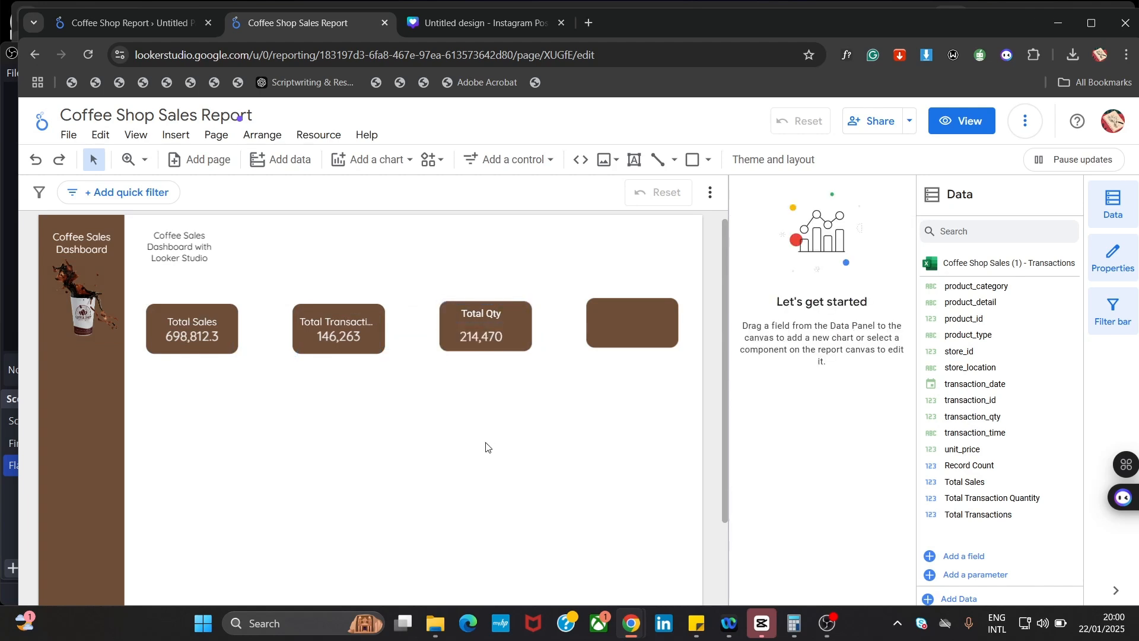
click(488, 326)
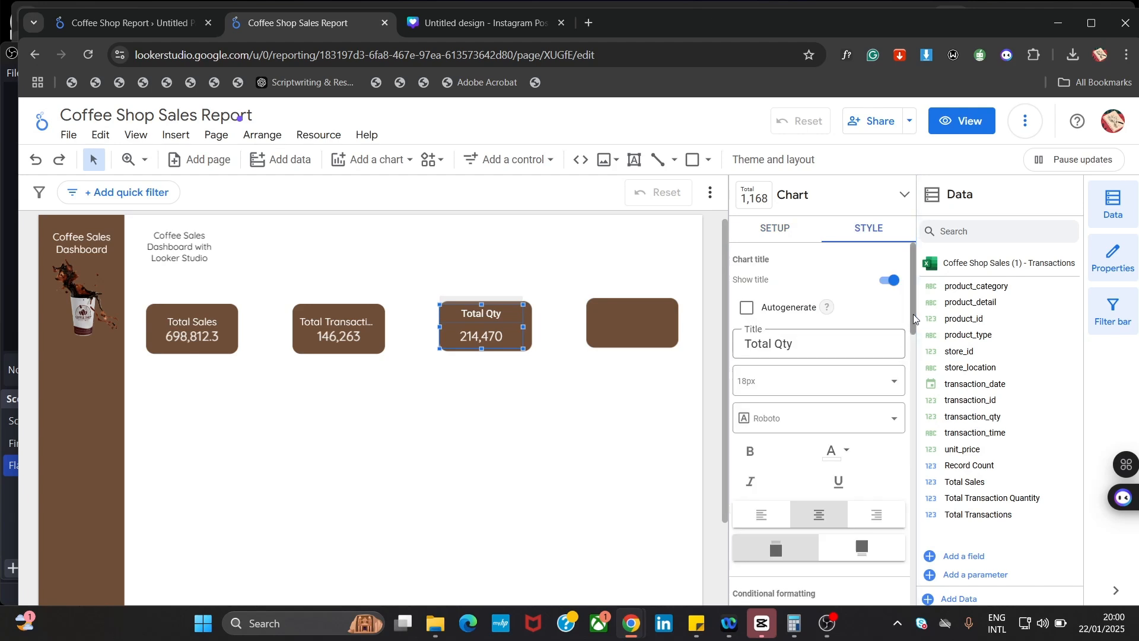
drag(913, 314, 906, 554)
click(860, 465)
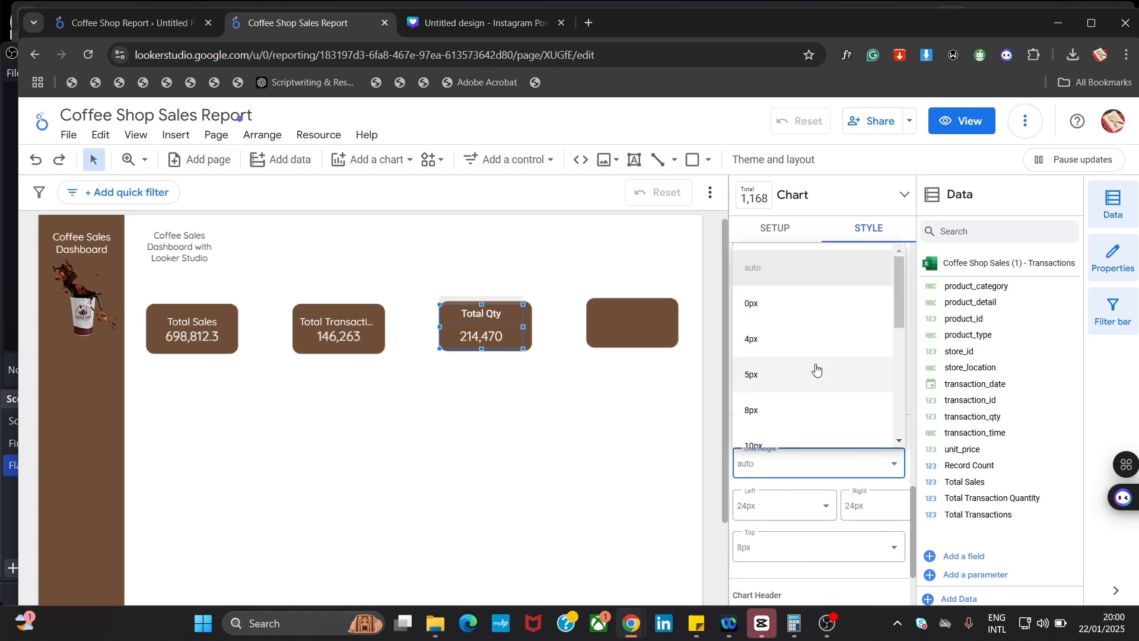
click(804, 317)
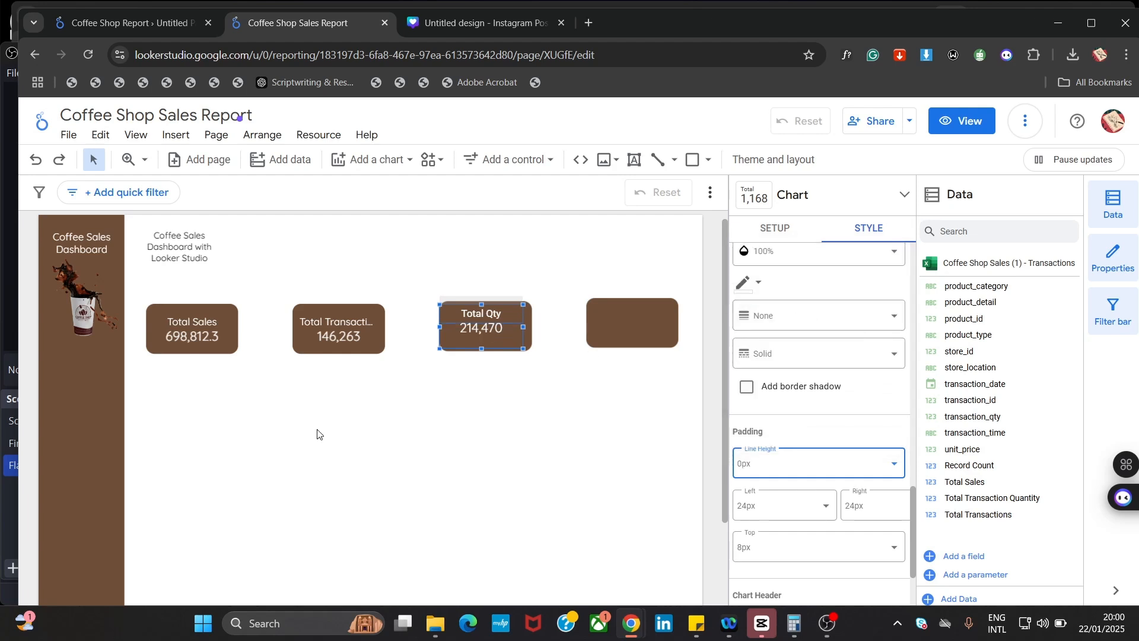
Shrink the Total Qty scorecard and reposition it to fit centrally inside the third brown card
click(342, 465)
click(501, 329)
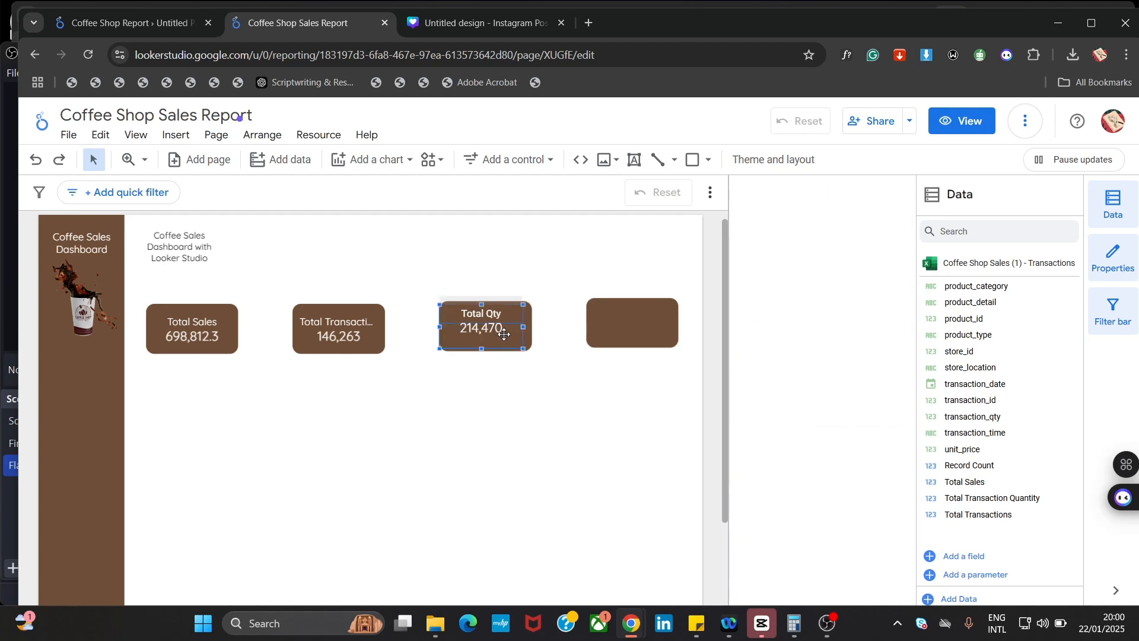
drag(504, 334, 499, 320)
click(509, 436)
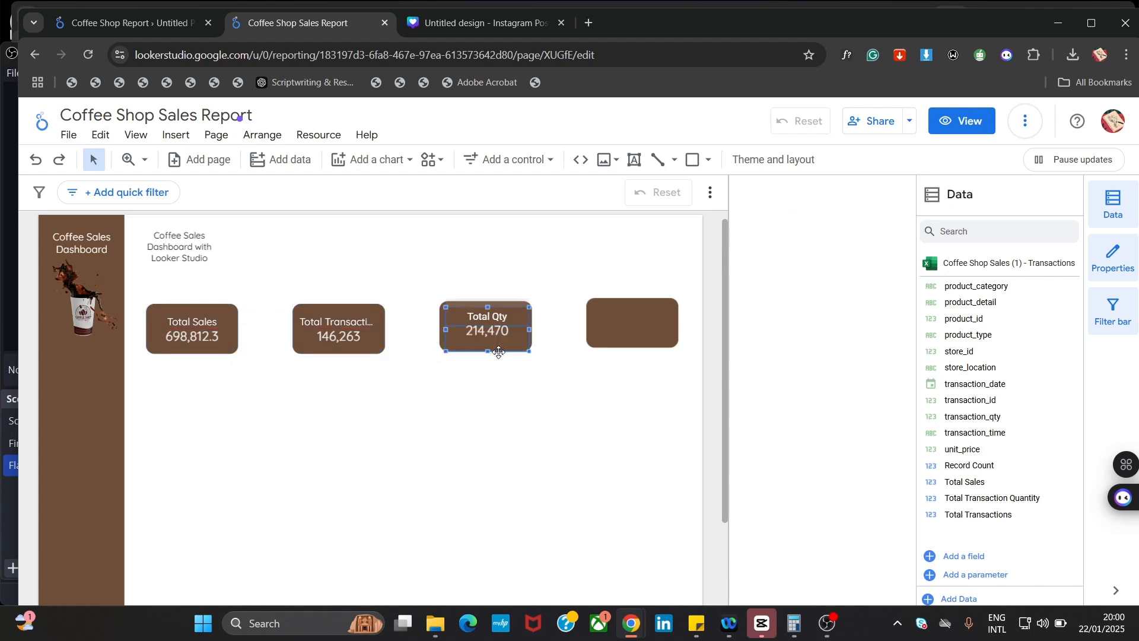
drag(486, 350, 453, 327)
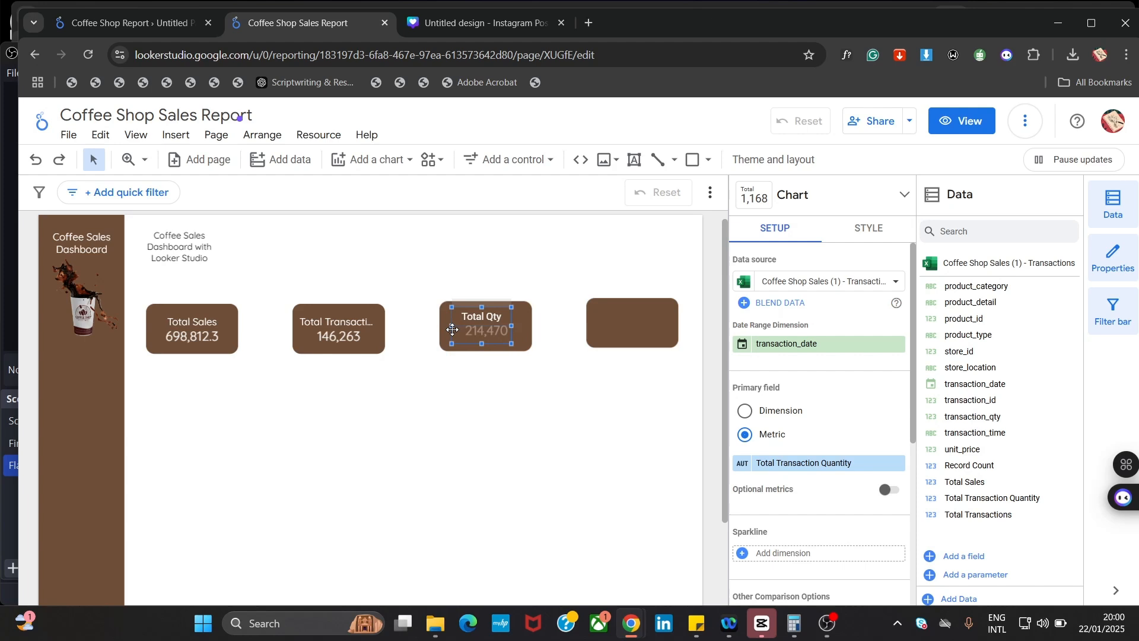
click(479, 420)
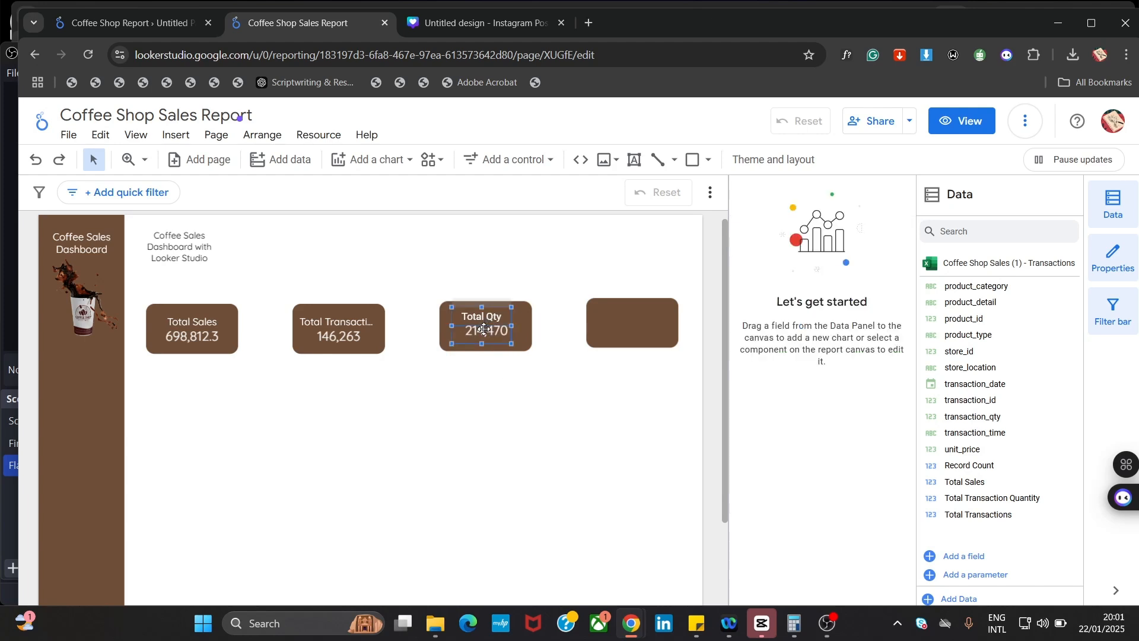
Set the Total Transactions scorecard's primary metric decimal precision to 1
click(360, 334)
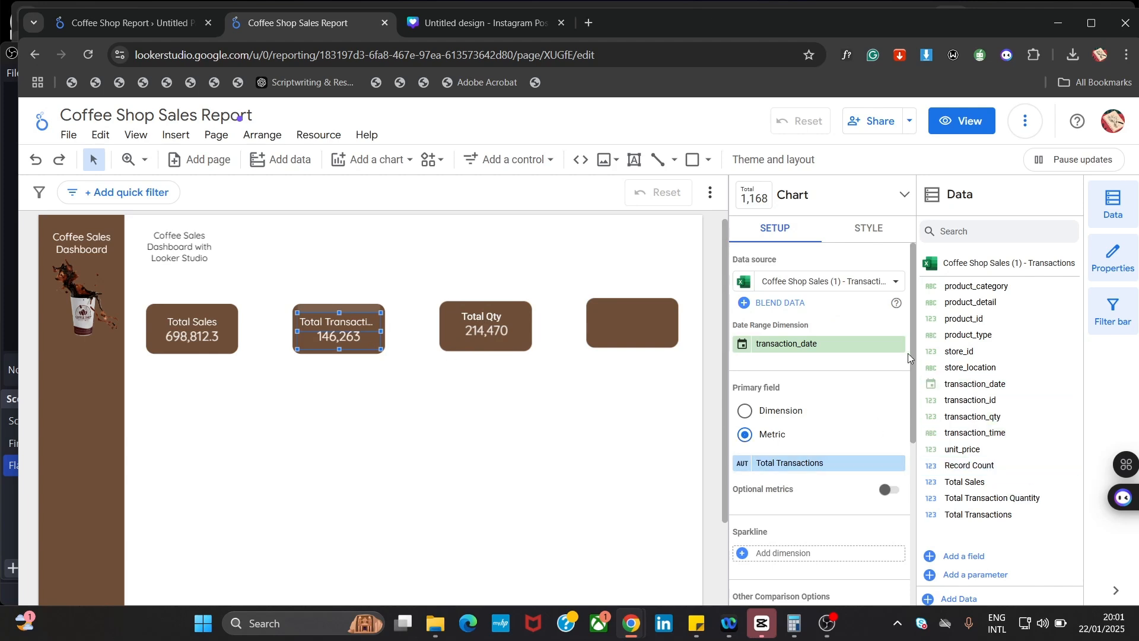
drag(913, 362, 914, 539)
scroll(898, 505, up, 4)
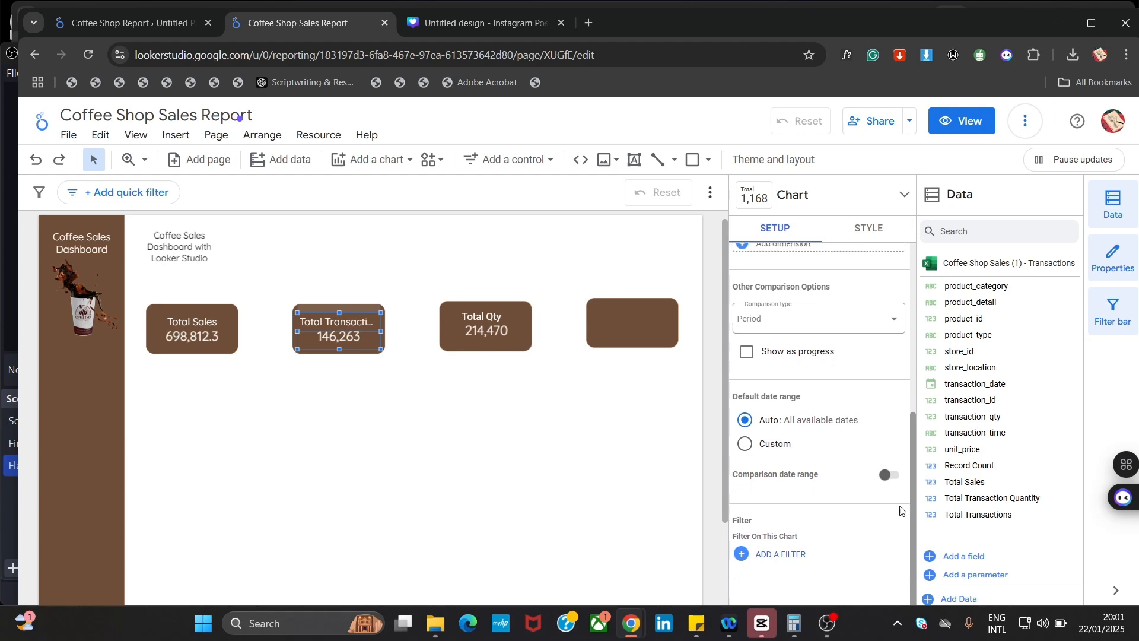
click(855, 236)
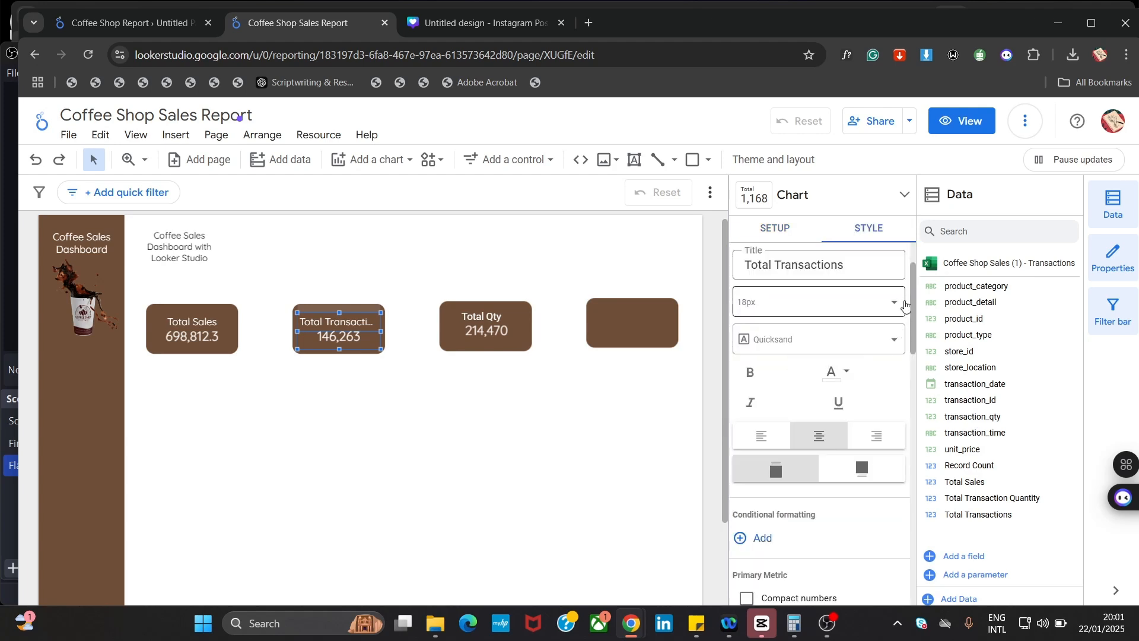
drag(913, 297, 887, 361)
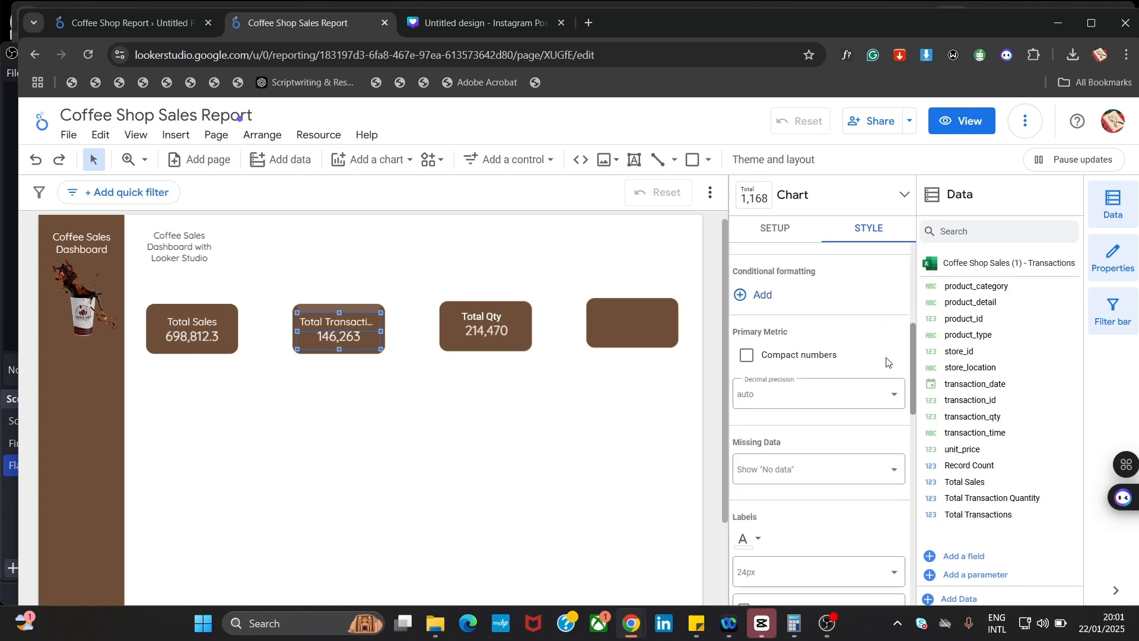
click(871, 394)
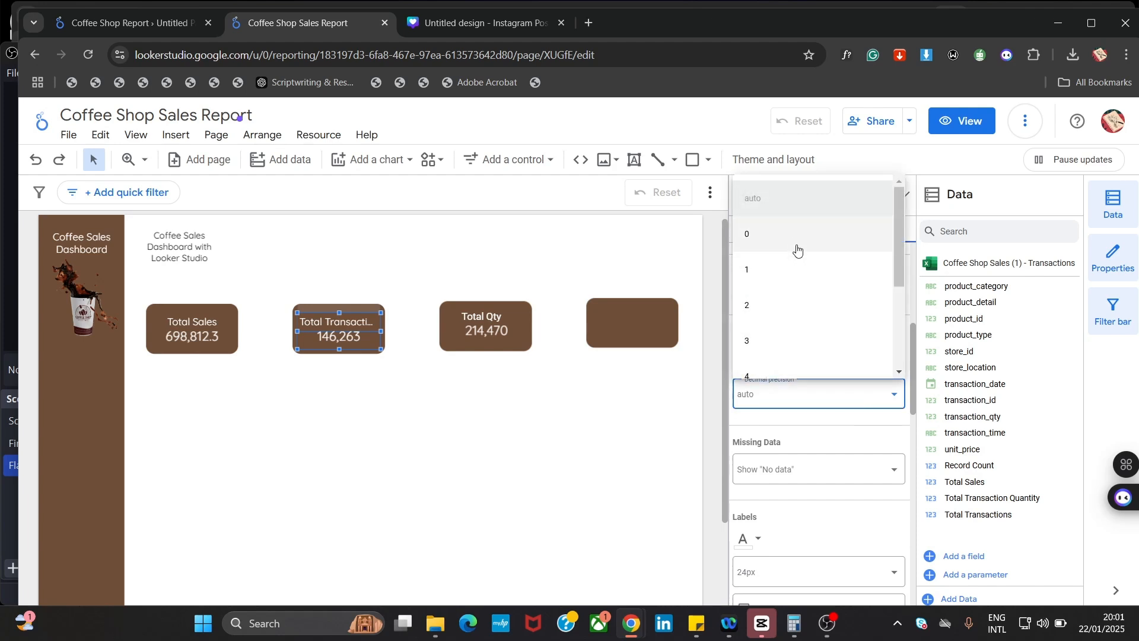
click(798, 271)
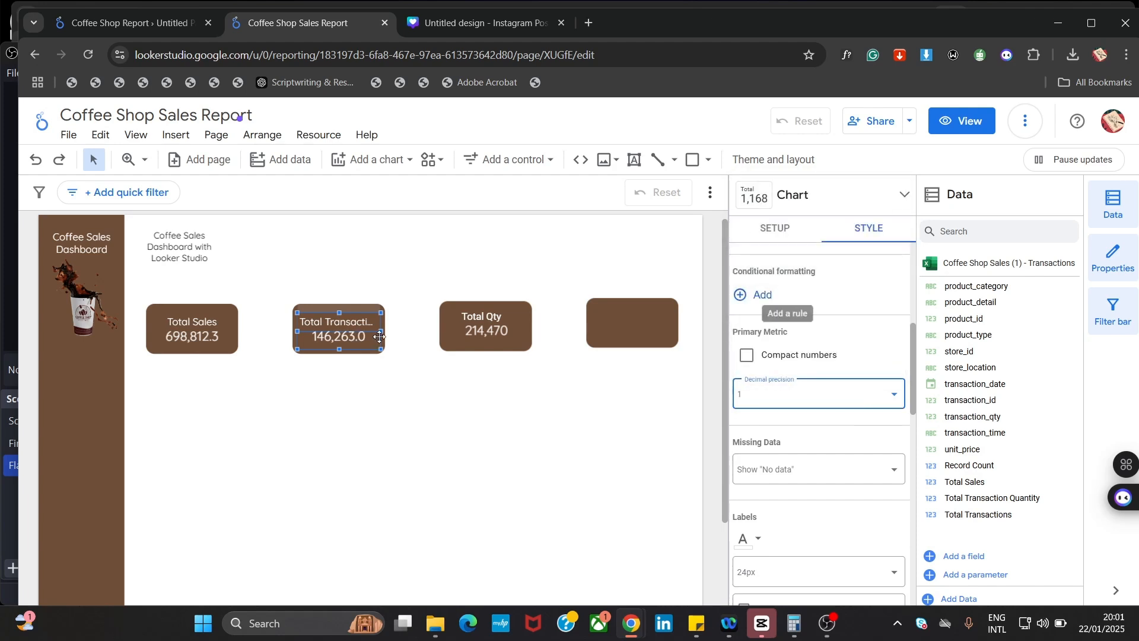
Change the Total Qty scorecard's chart title font to Quicksand
click(490, 330)
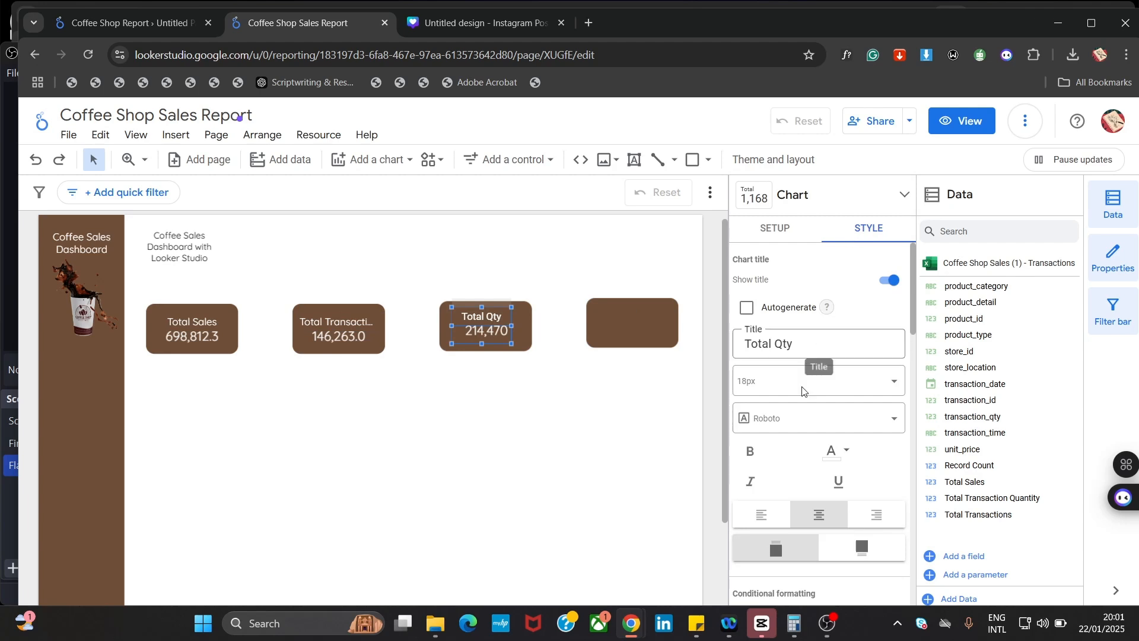
click(808, 421)
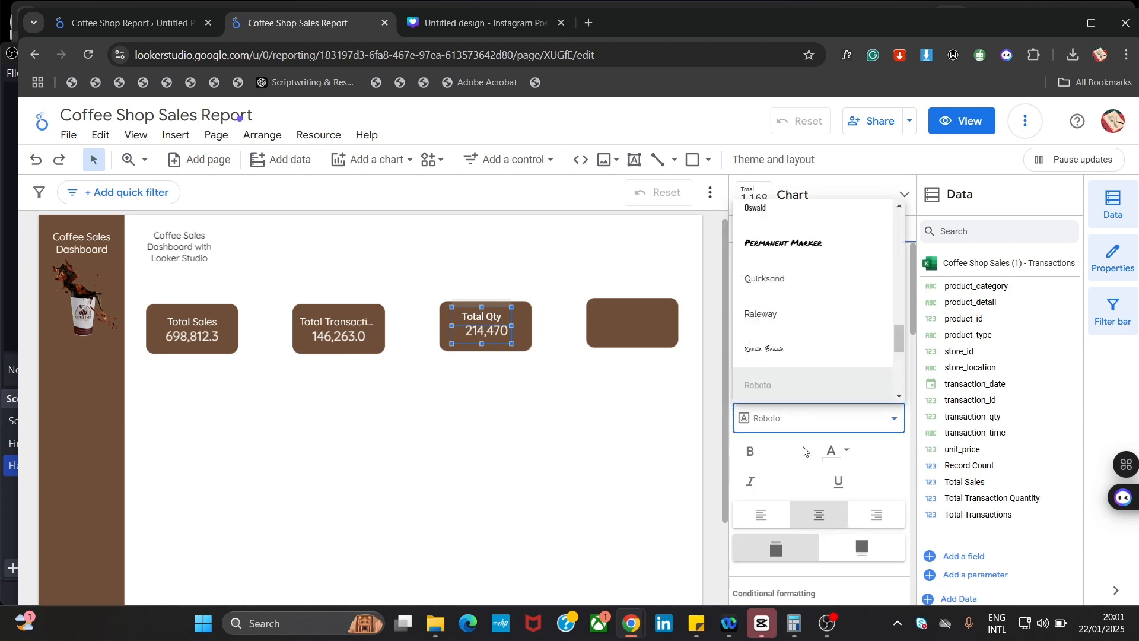
click(796, 281)
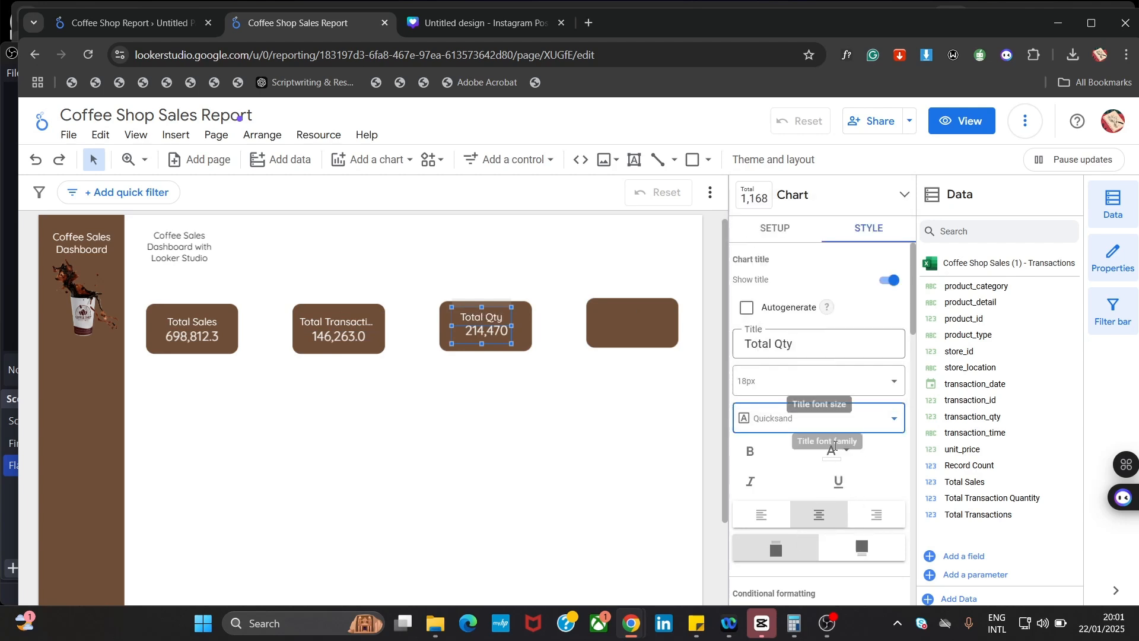
Set the Total Qty scorecard's primary metric decimal precision to 1
drag(916, 288, 918, 323)
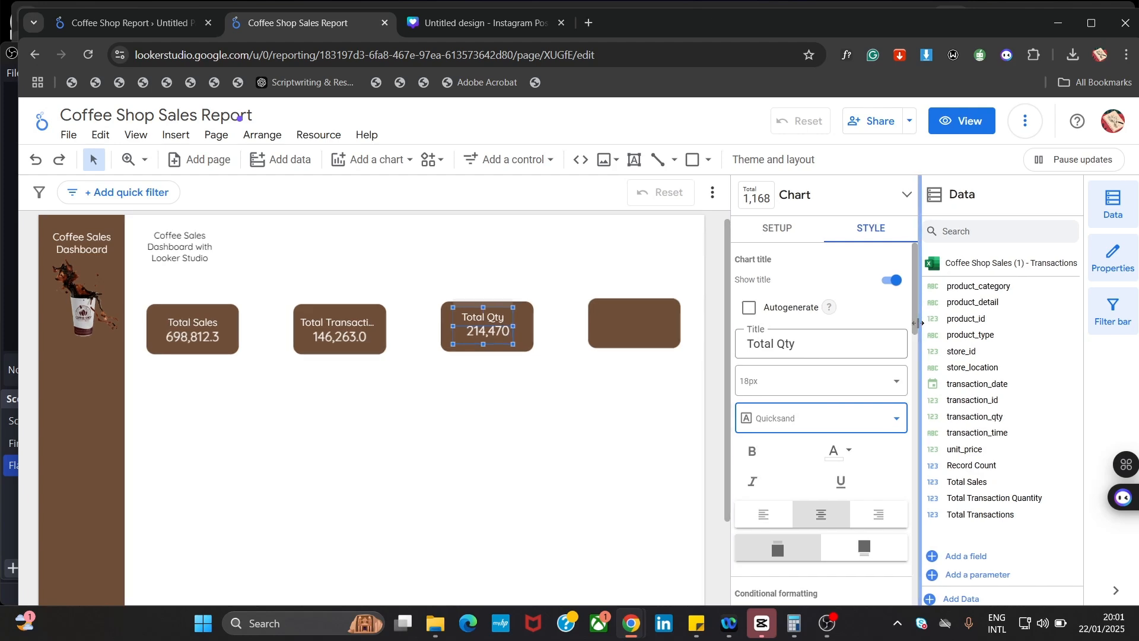
scroll(899, 380, down, 7)
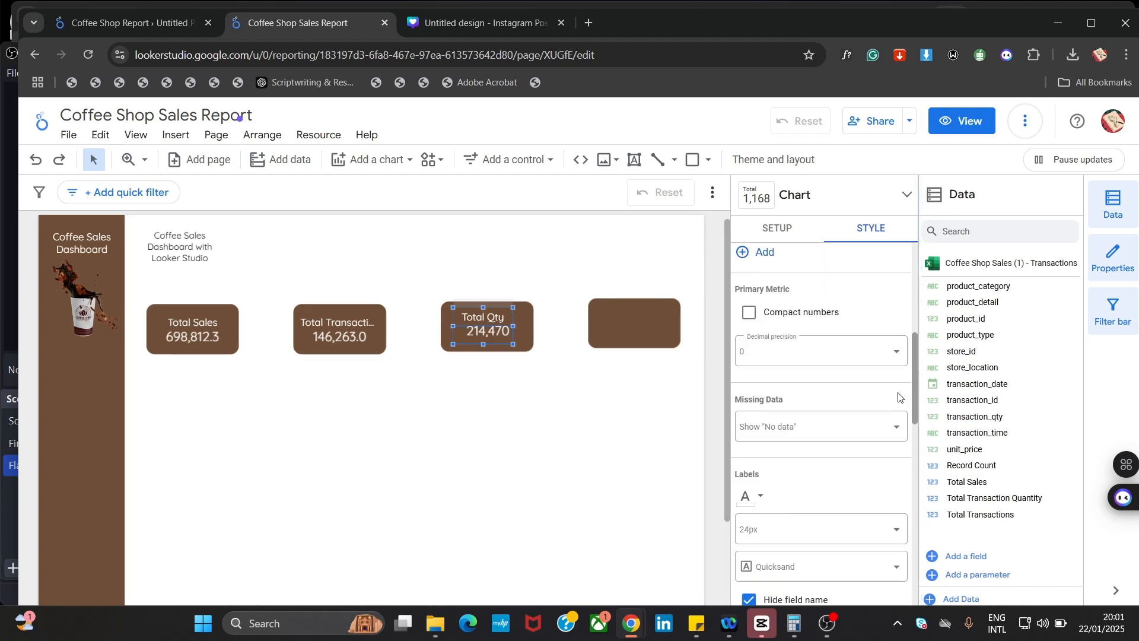
scroll(900, 398, down, 4)
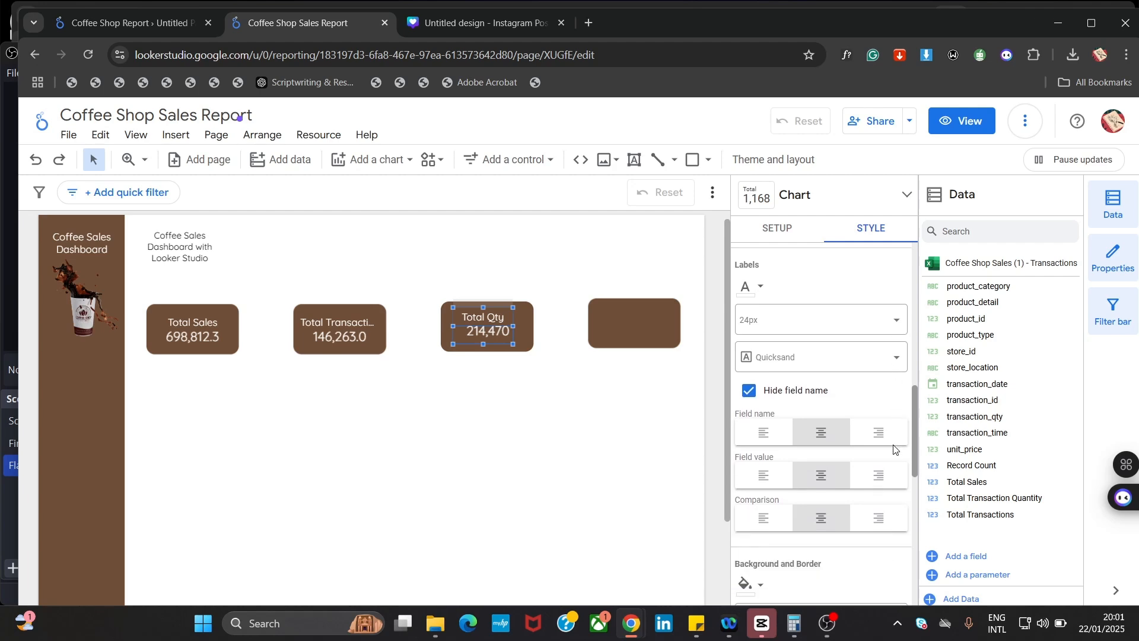
scroll(890, 463, down, 2)
scroll(878, 427, up, 5)
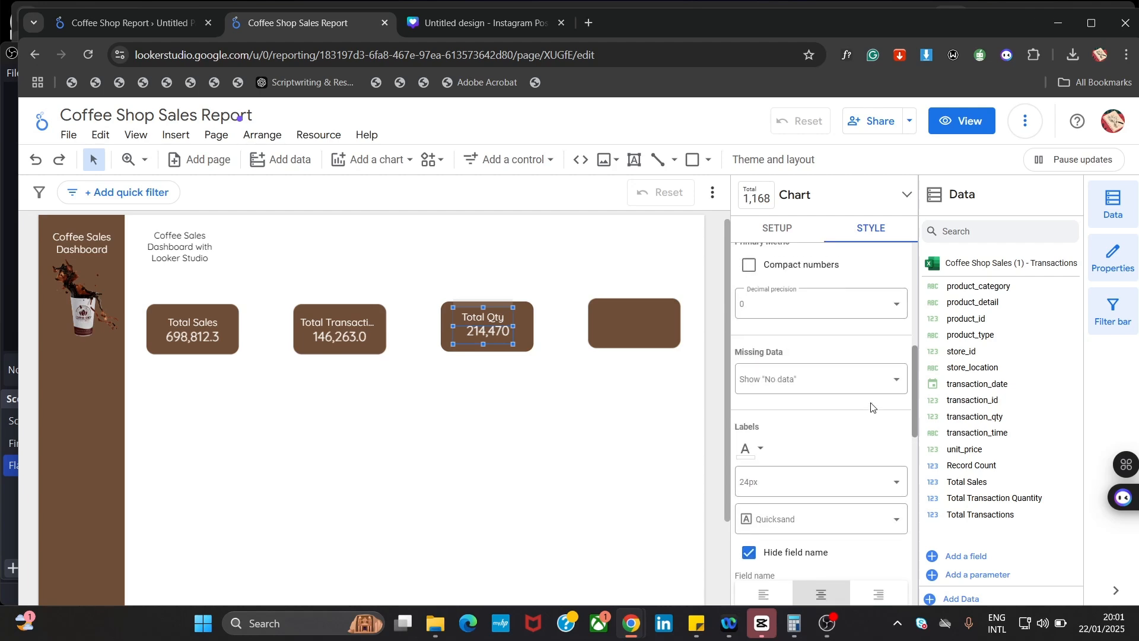
scroll(871, 404, up, 1)
click(842, 350)
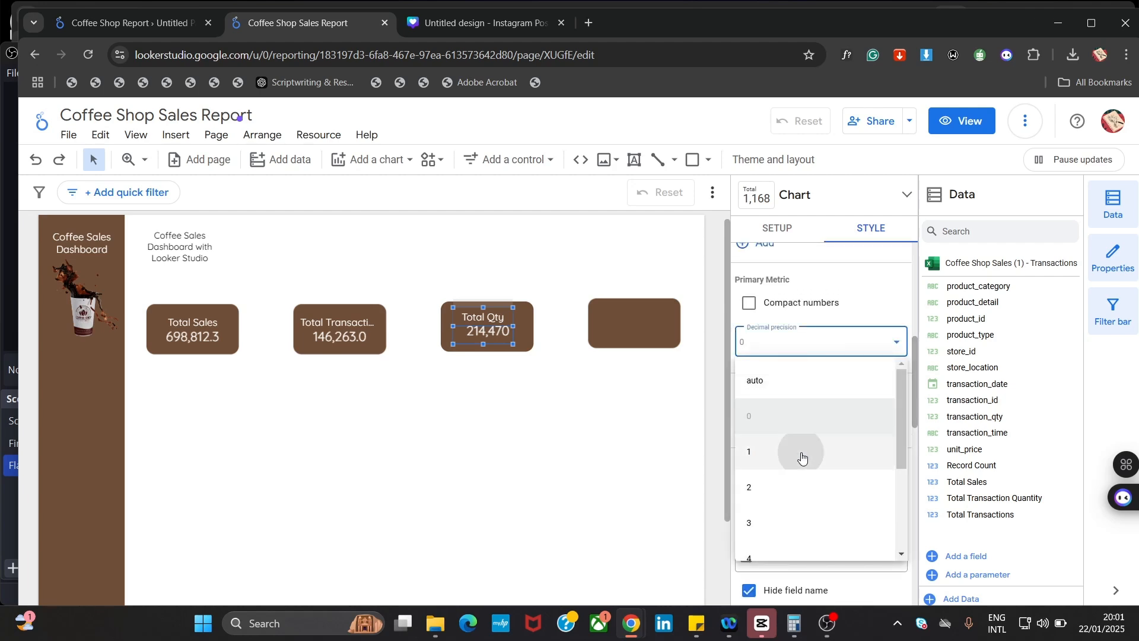
click(801, 457)
Widen the Total Qty scorecard slightly toward the right edge of its brown card
click(494, 363)
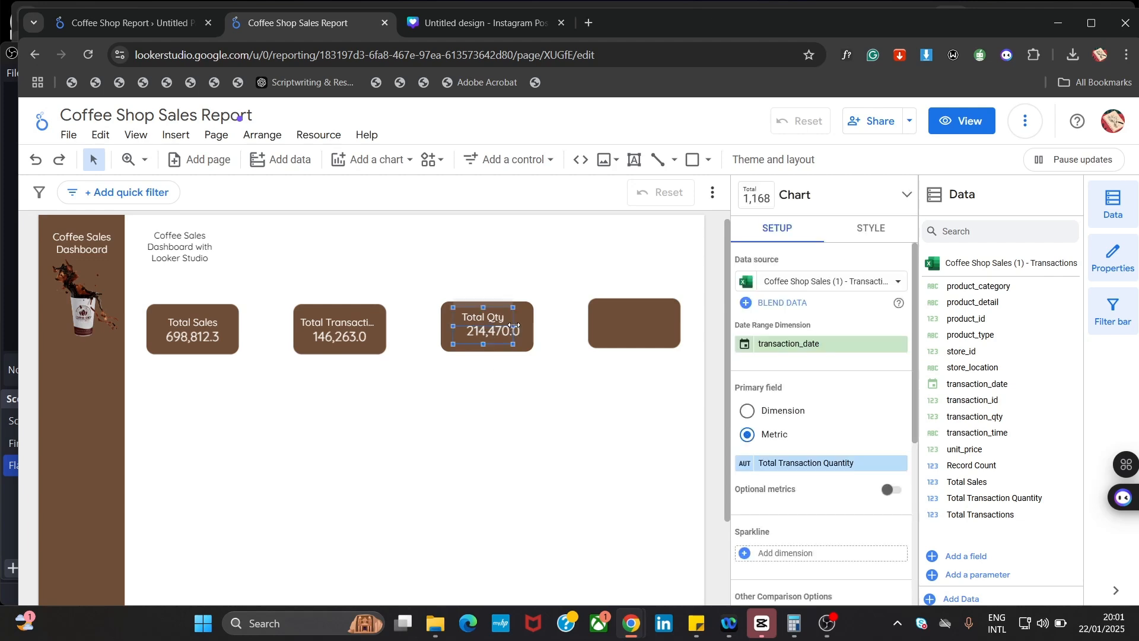
drag(513, 326, 522, 328)
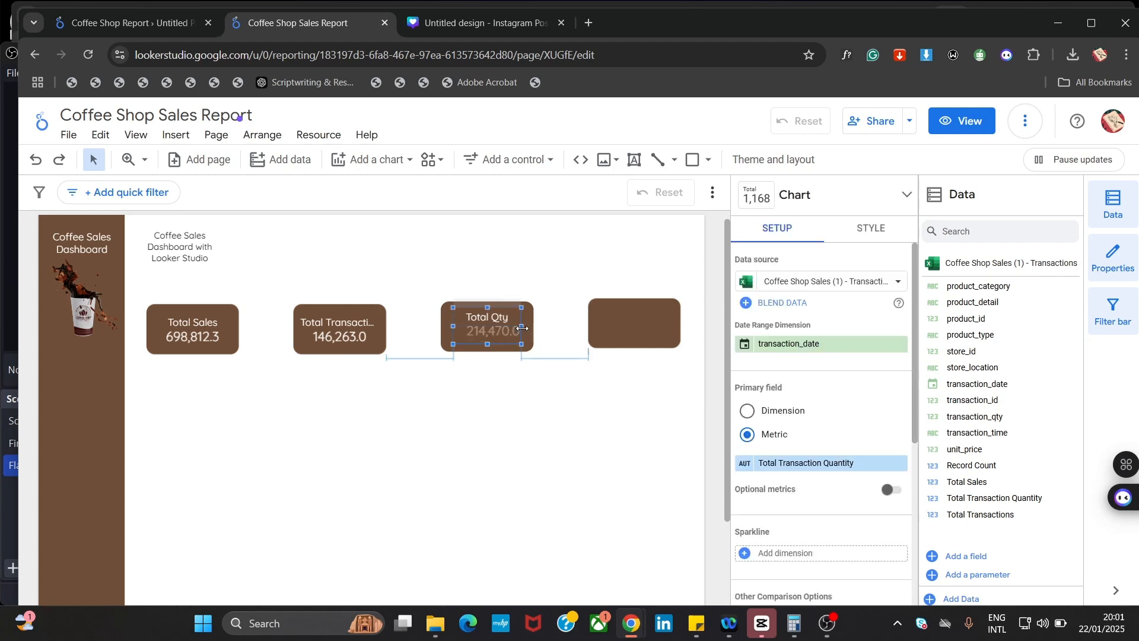
click(490, 431)
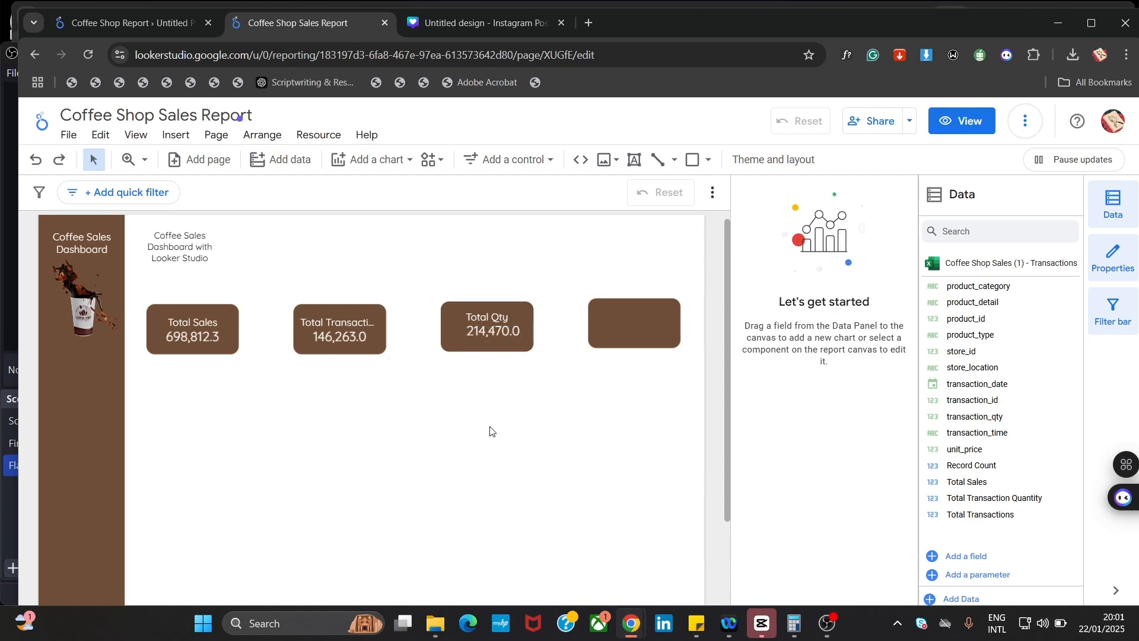
Align the Total Qty scorecard and its brown card horizontally to each other's center
click(514, 345)
shift+click(504, 333)
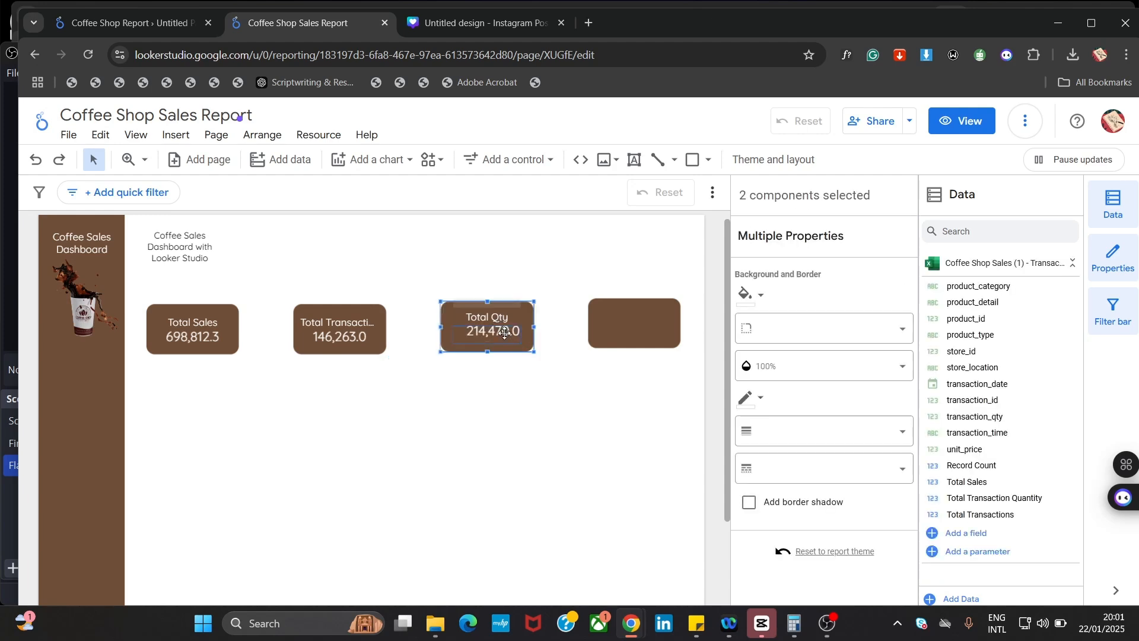
right_click(498, 330)
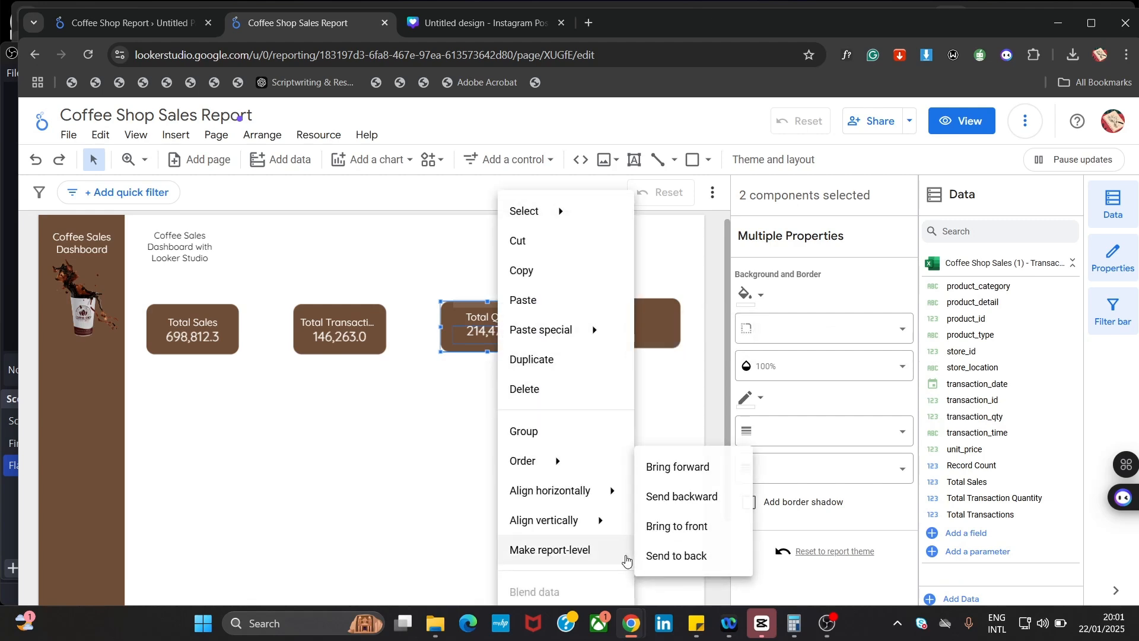
mouse_move(612, 486)
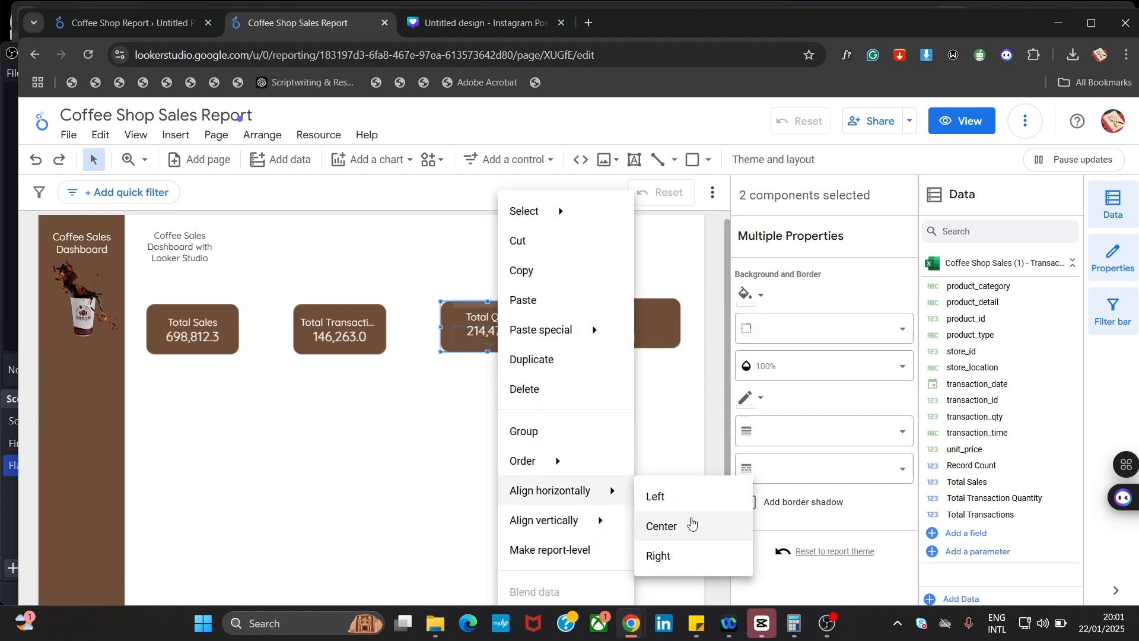
click(684, 520)
click(544, 402)
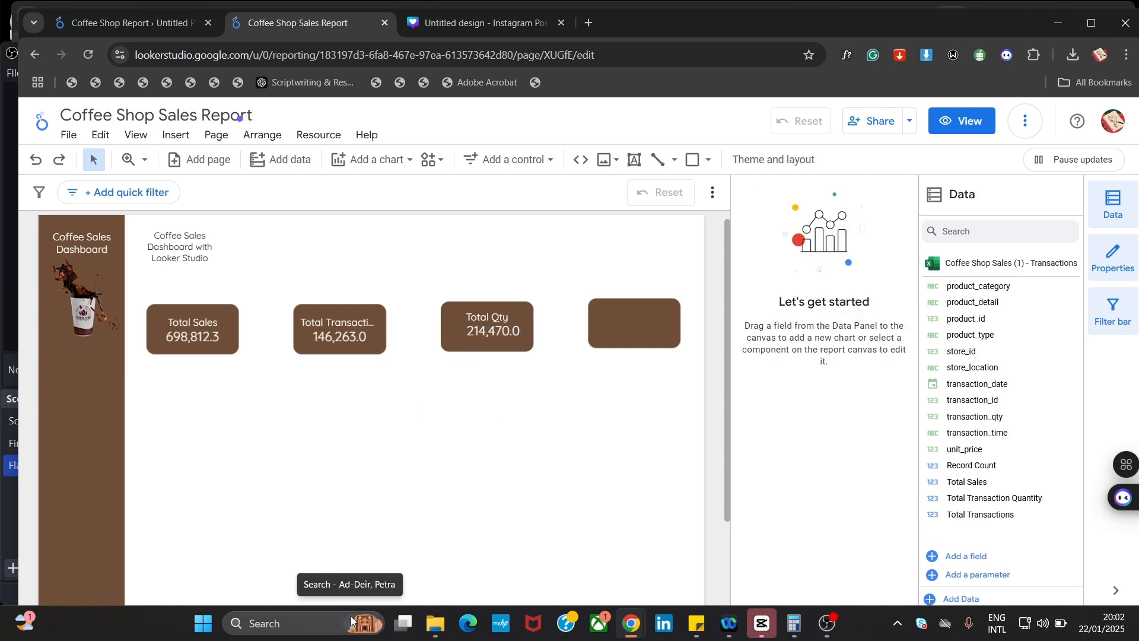
Check the KPI cards in the finished Coffee Shop Report, and start a calculated field named Product Type in Coffee Shop Sales Report
click(152, 28)
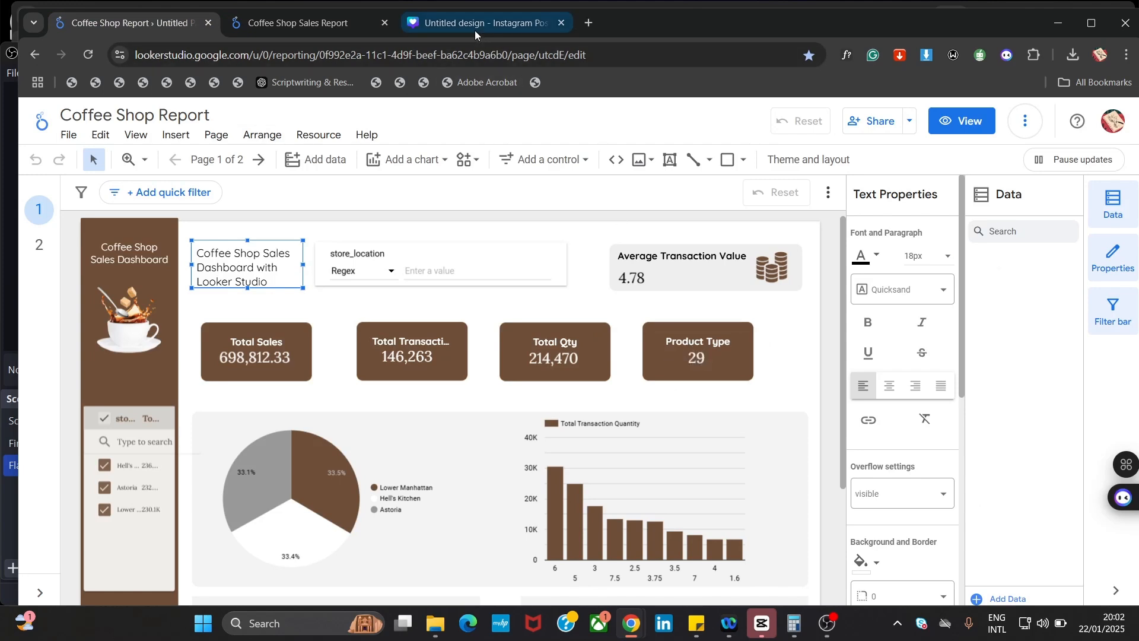
click(316, 29)
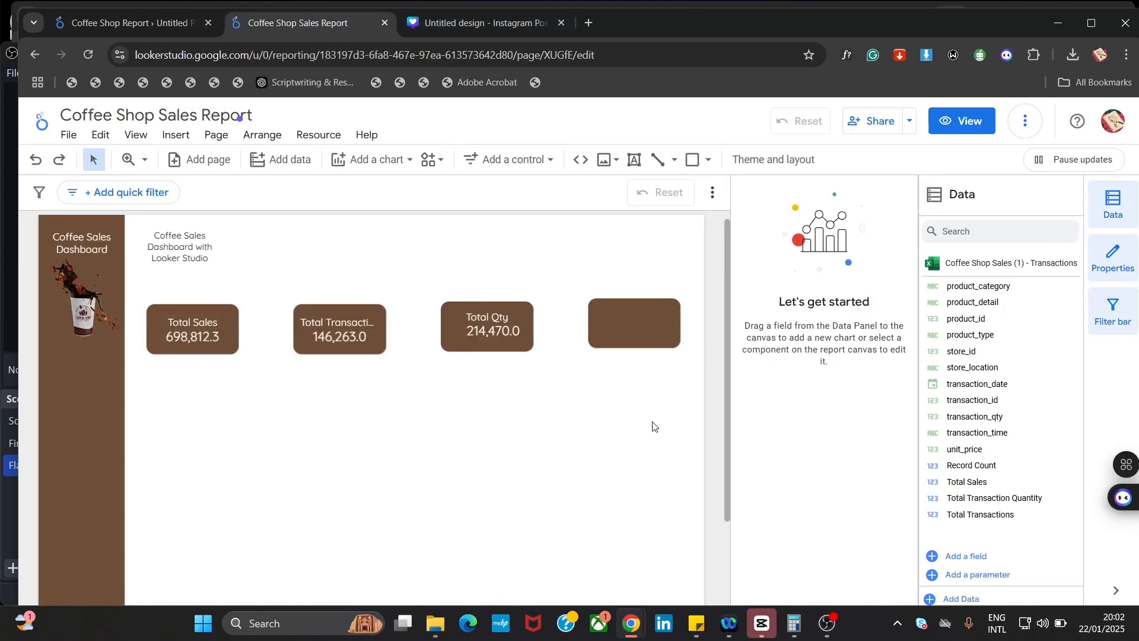
click(964, 557)
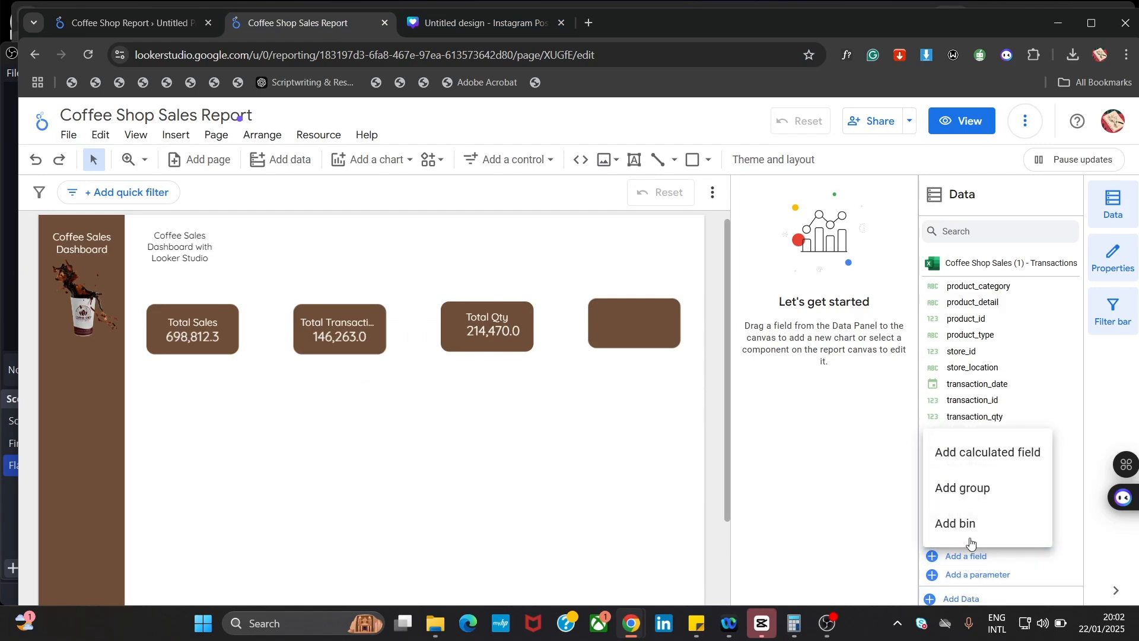
click(983, 453)
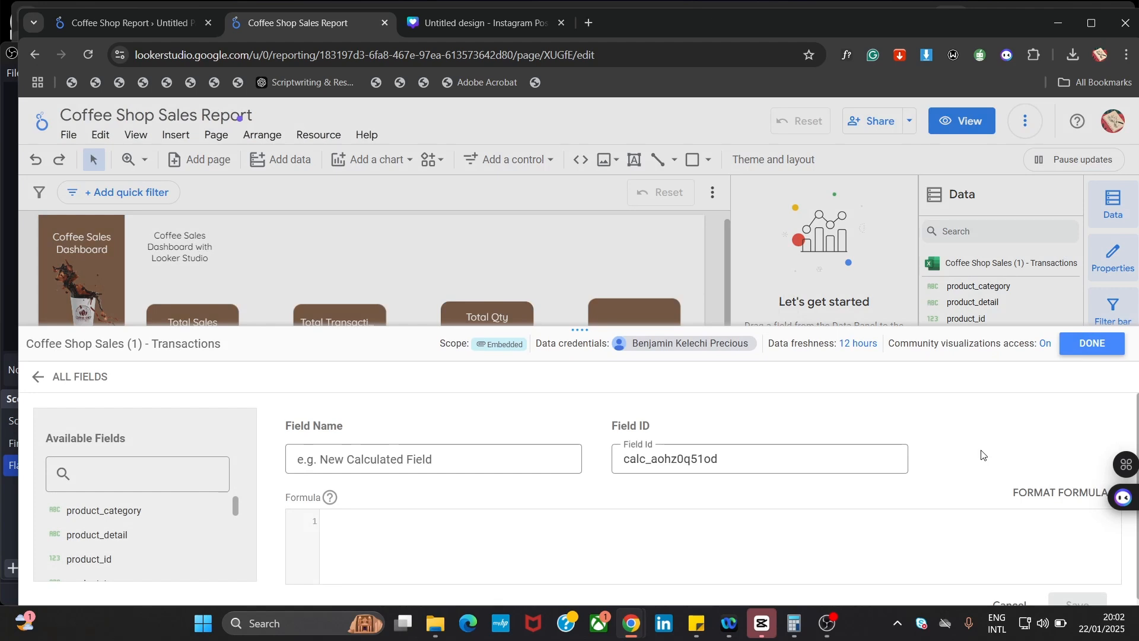
click(362, 466)
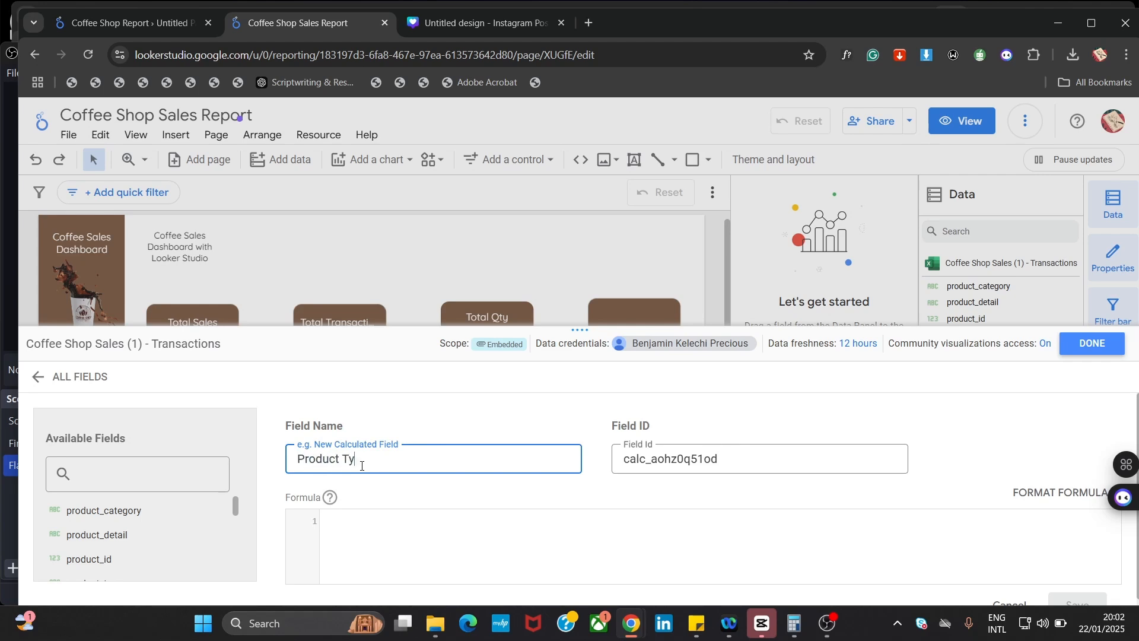
Enter the formula COUNT_DISTINCT(product_type) for the Product Type field and save it
click(350, 551)
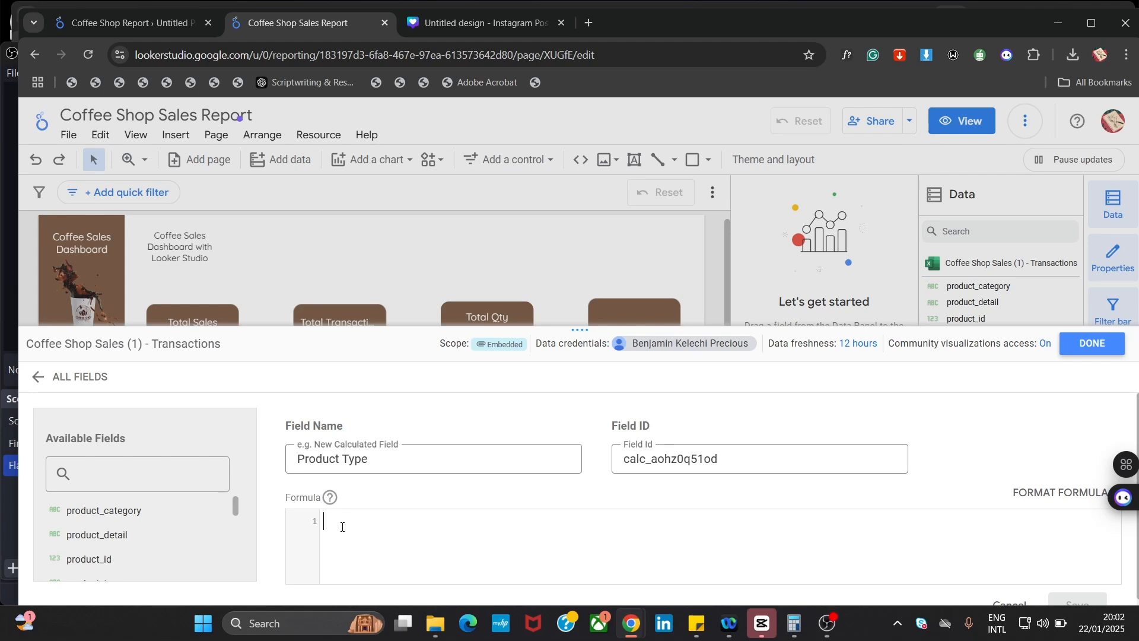
text(COUNT)
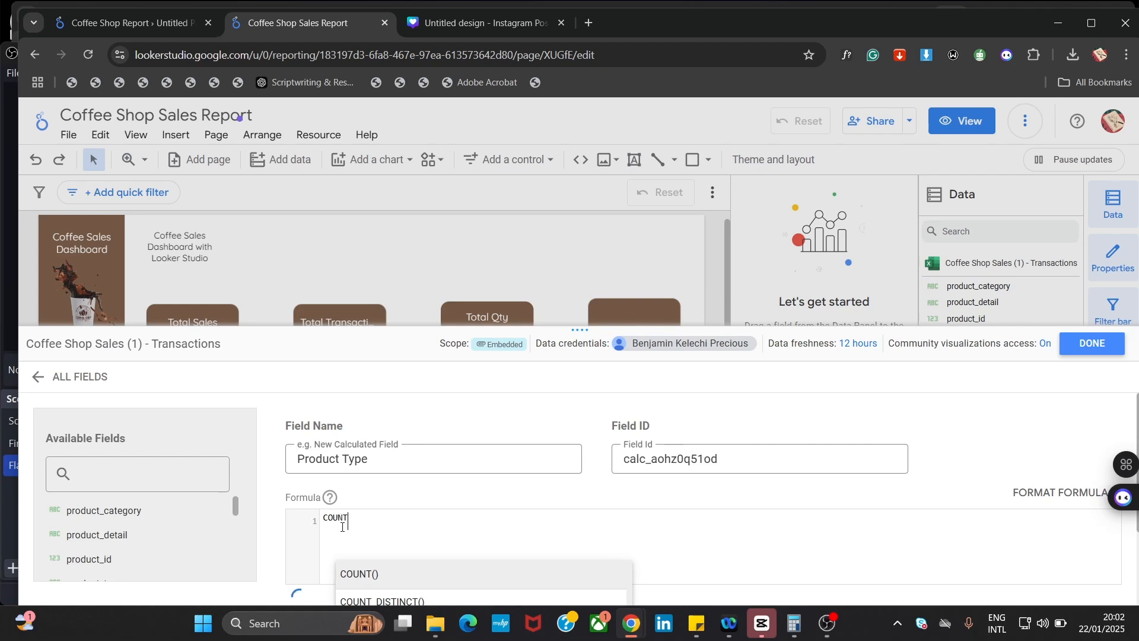
click(395, 600)
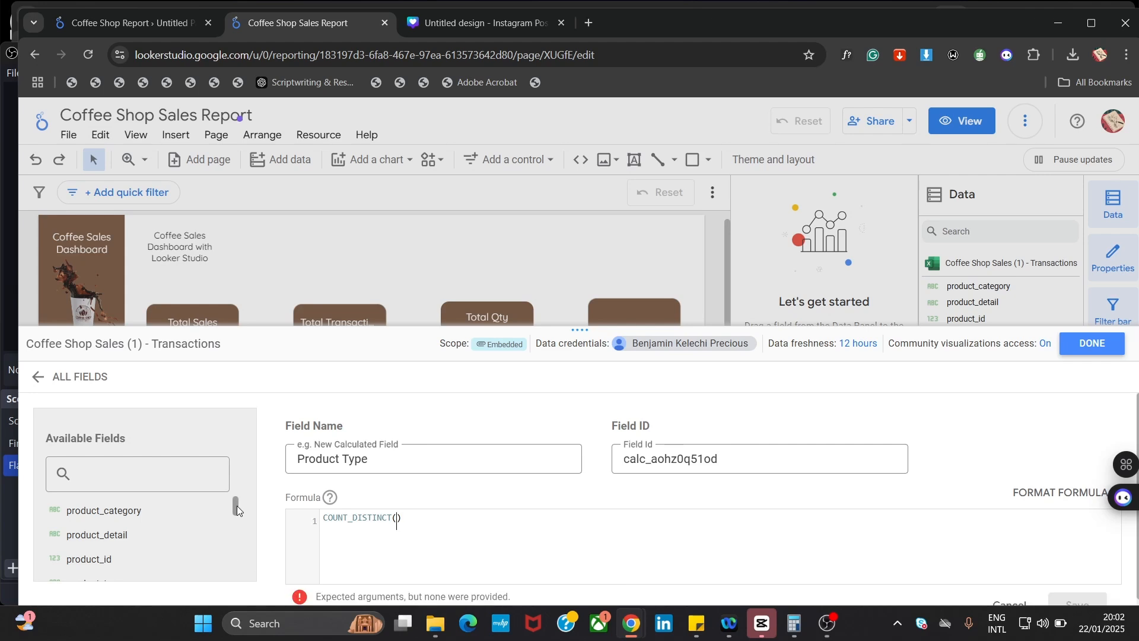
drag(237, 505, 240, 515)
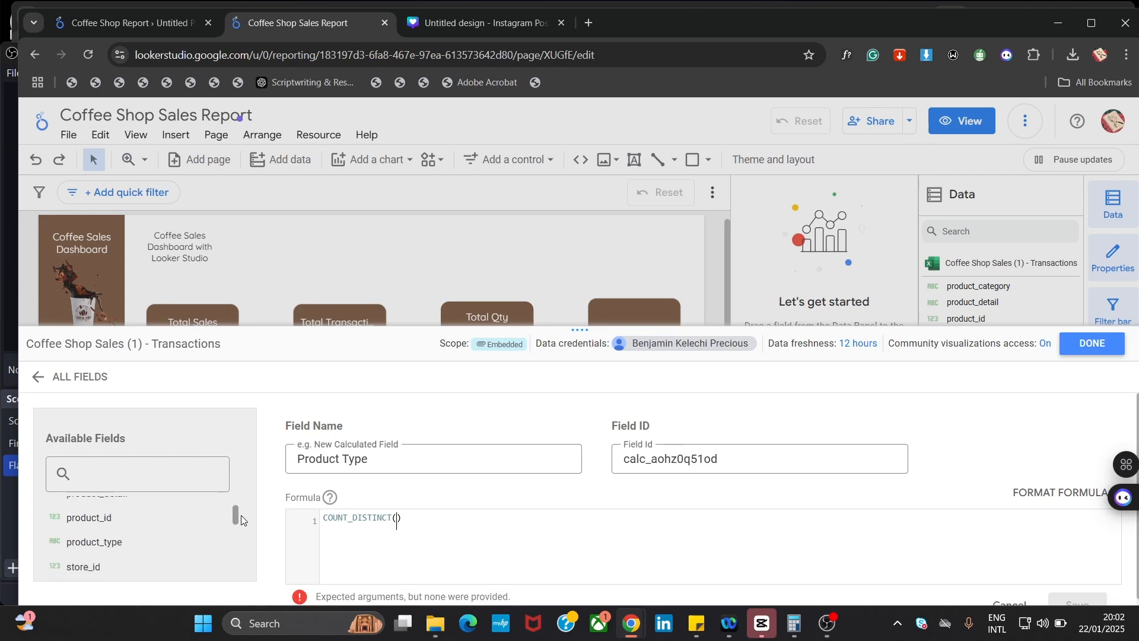
click(190, 543)
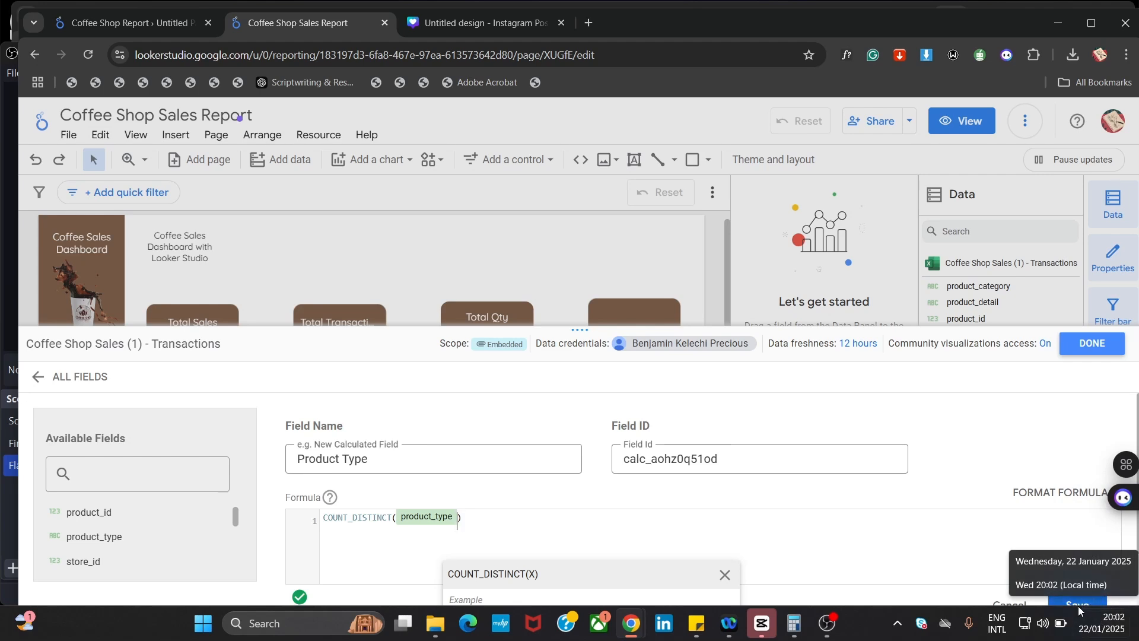
click(1078, 607)
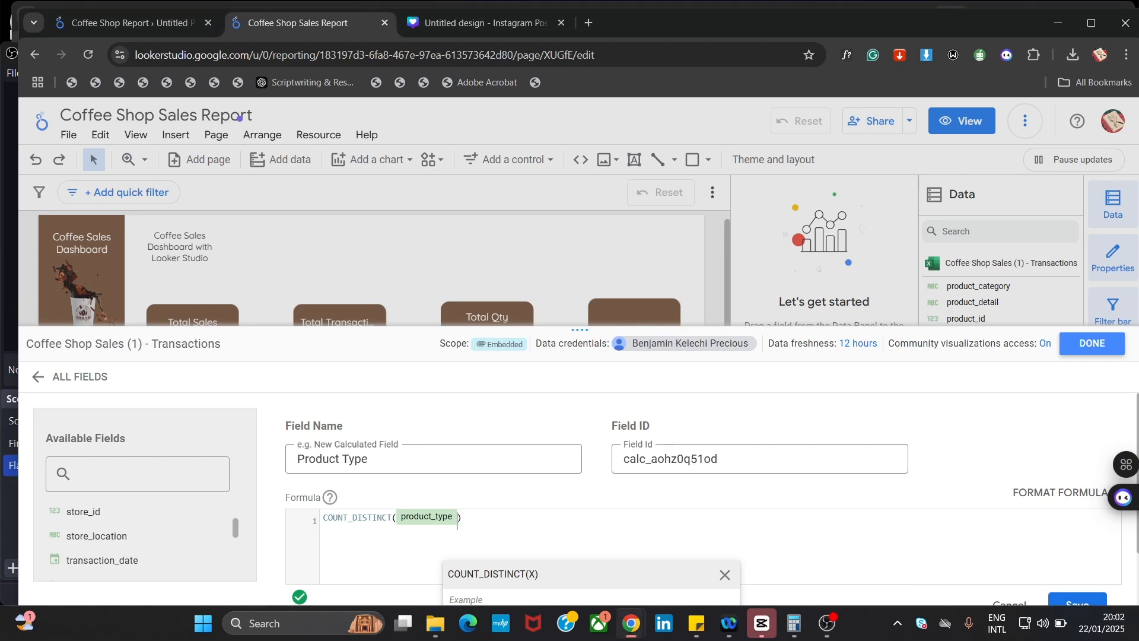
click(1097, 624)
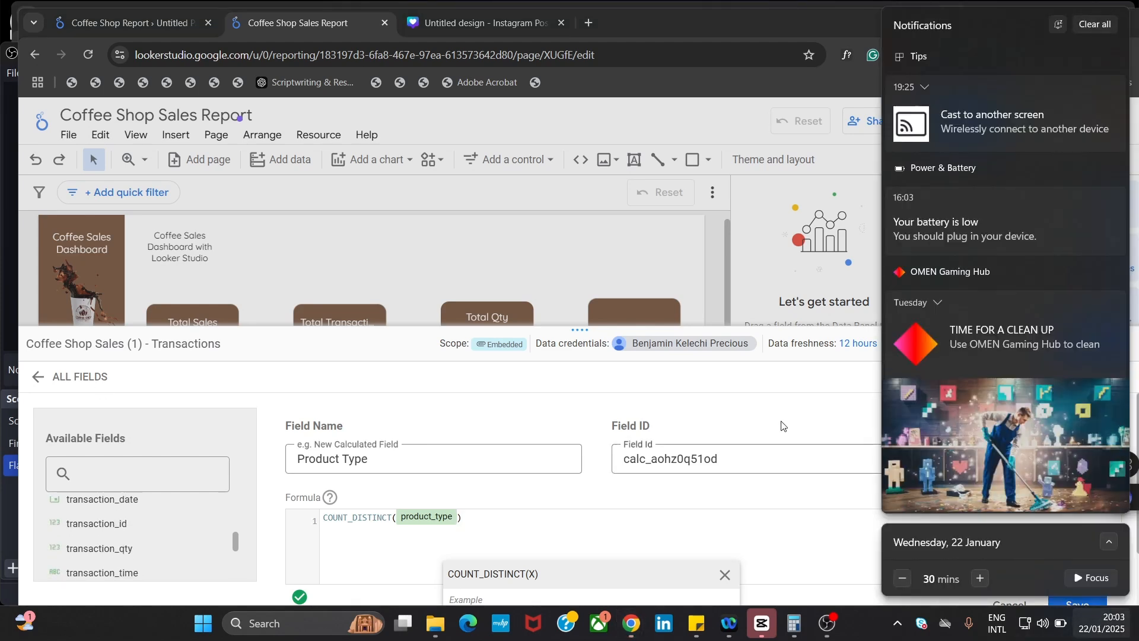
click(783, 427)
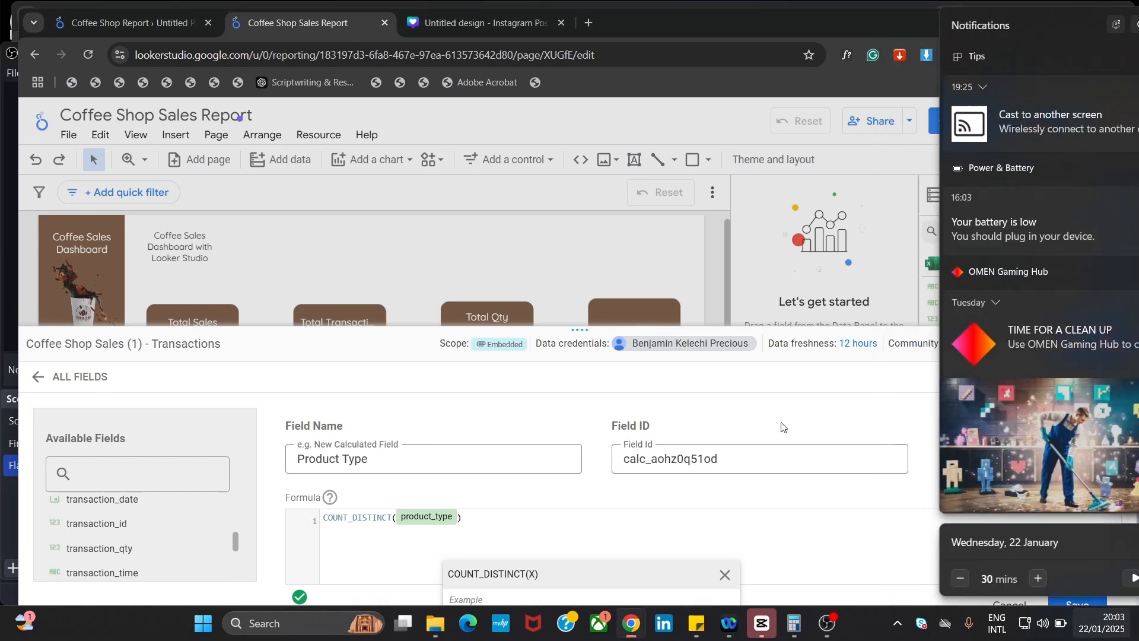
click(1093, 601)
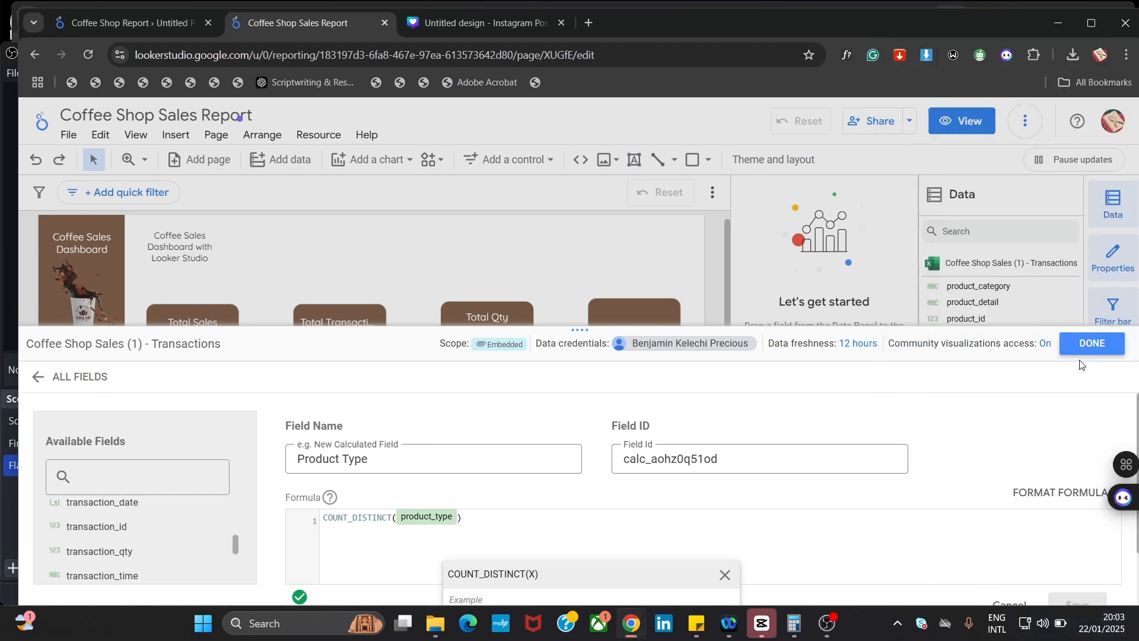
Close the field editor, add a scorecard below the KPI cards, and set its metric to Product Type
click(1089, 345)
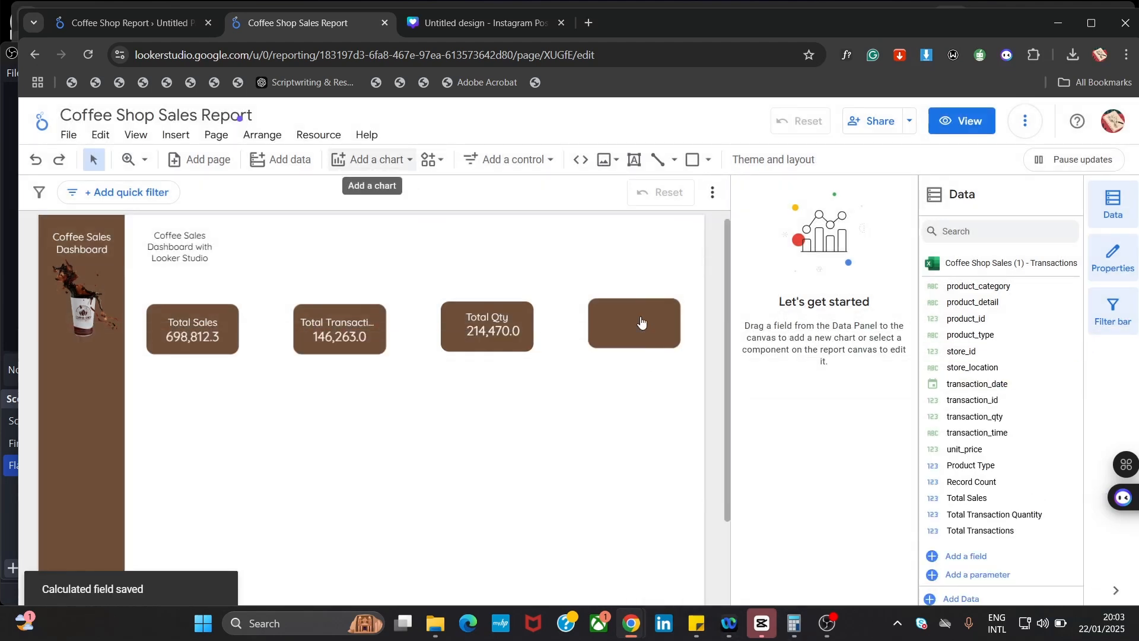
click(372, 159)
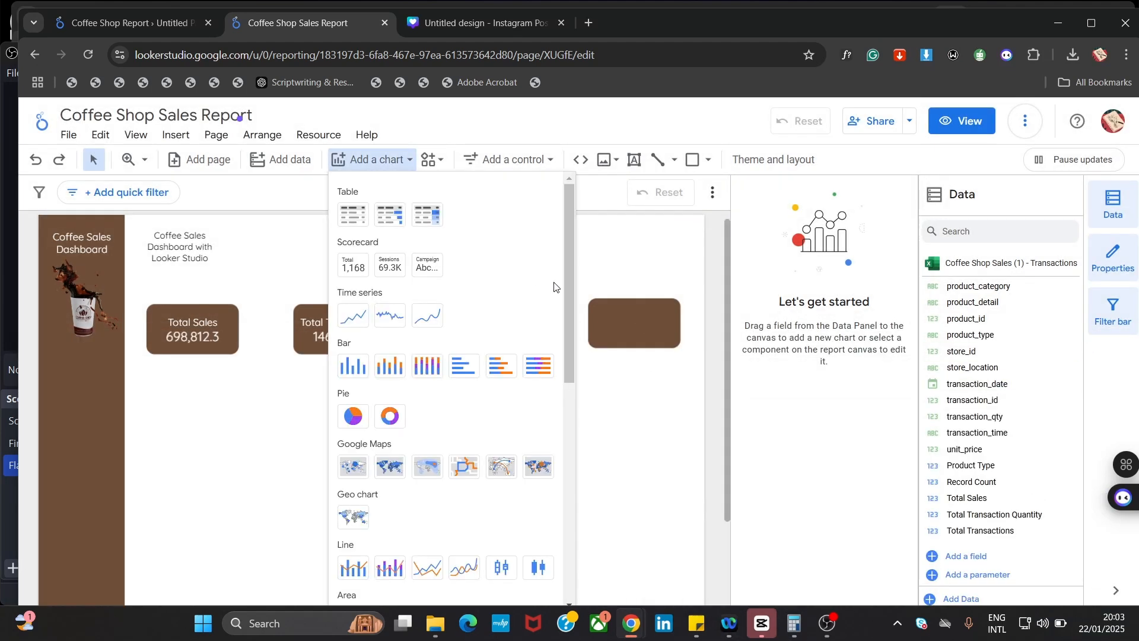
click(361, 273)
click(479, 399)
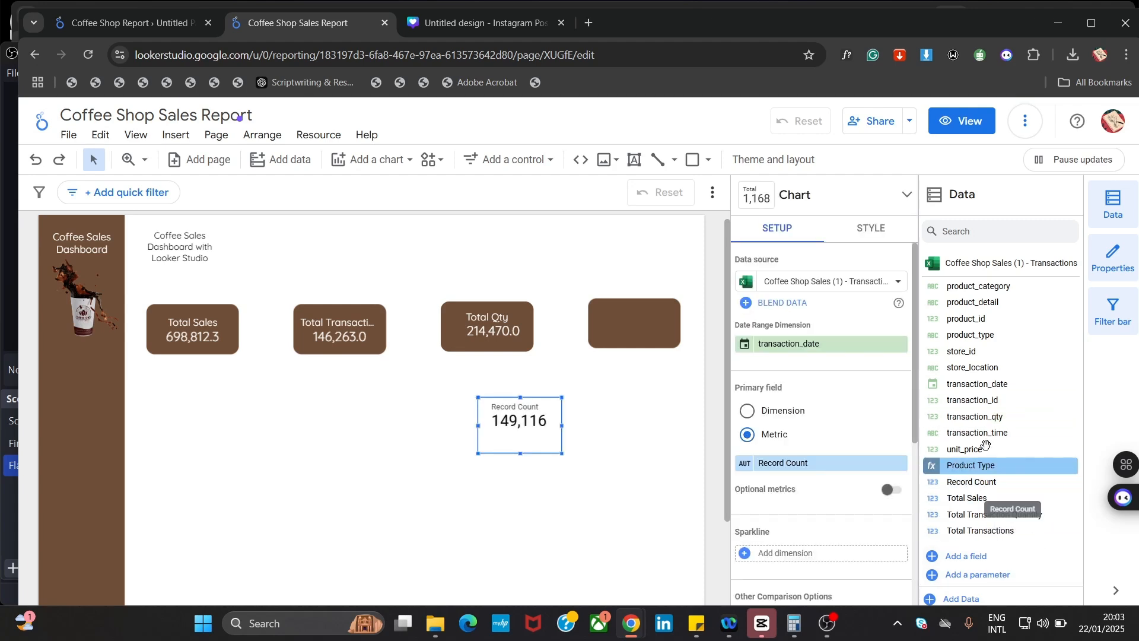
drag(993, 465, 822, 468)
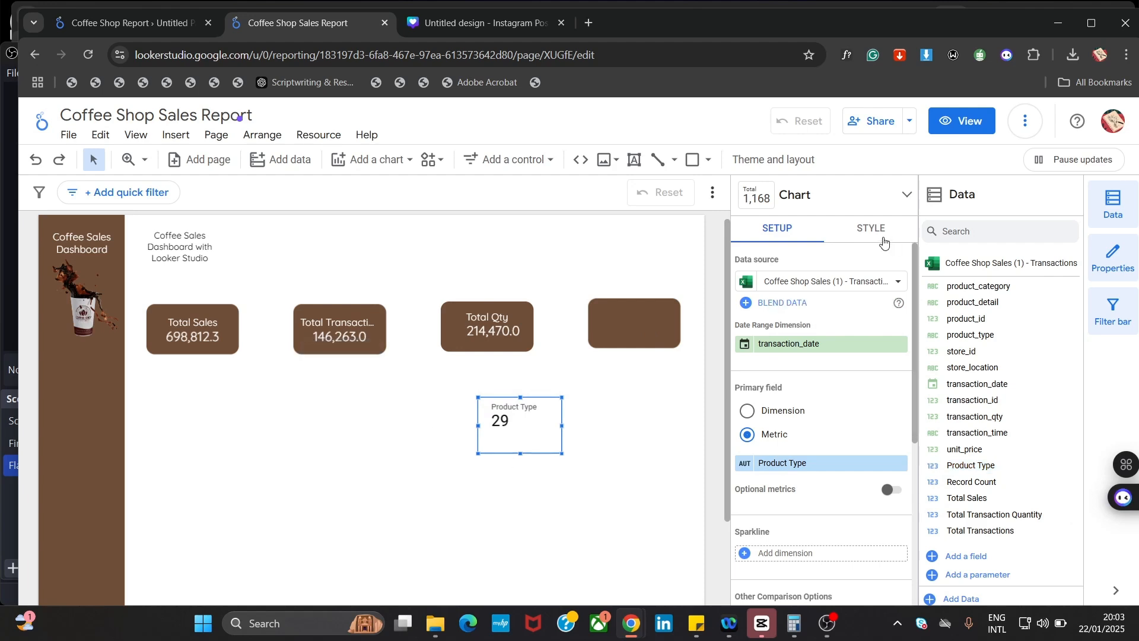
Show the Product Type scorecard's title in the Quicksand font and center it
click(870, 236)
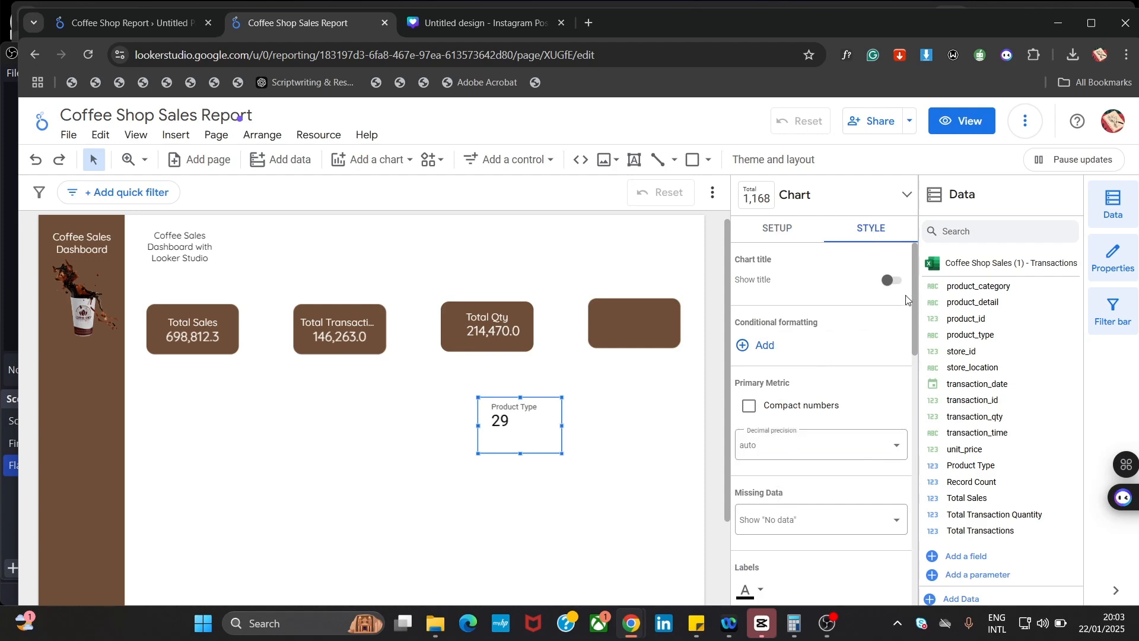
mouse_move(913, 292)
mouse_down()
mouse_move(912, 308)
mouse_move(912, 290)
mouse_up()
click(886, 280)
click(889, 289)
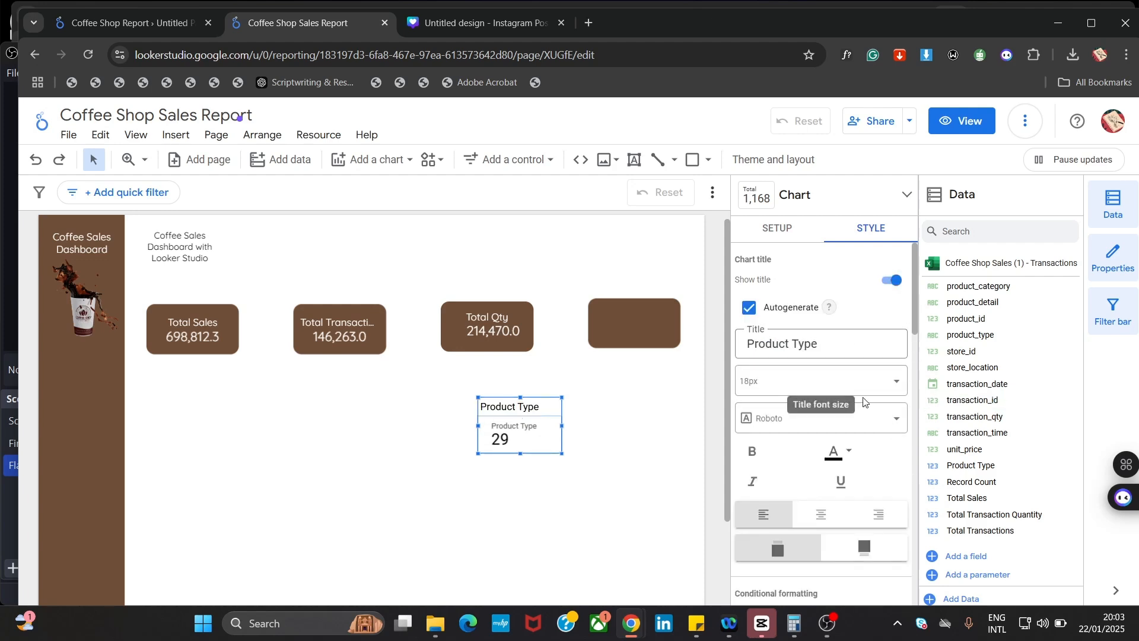
click(863, 420)
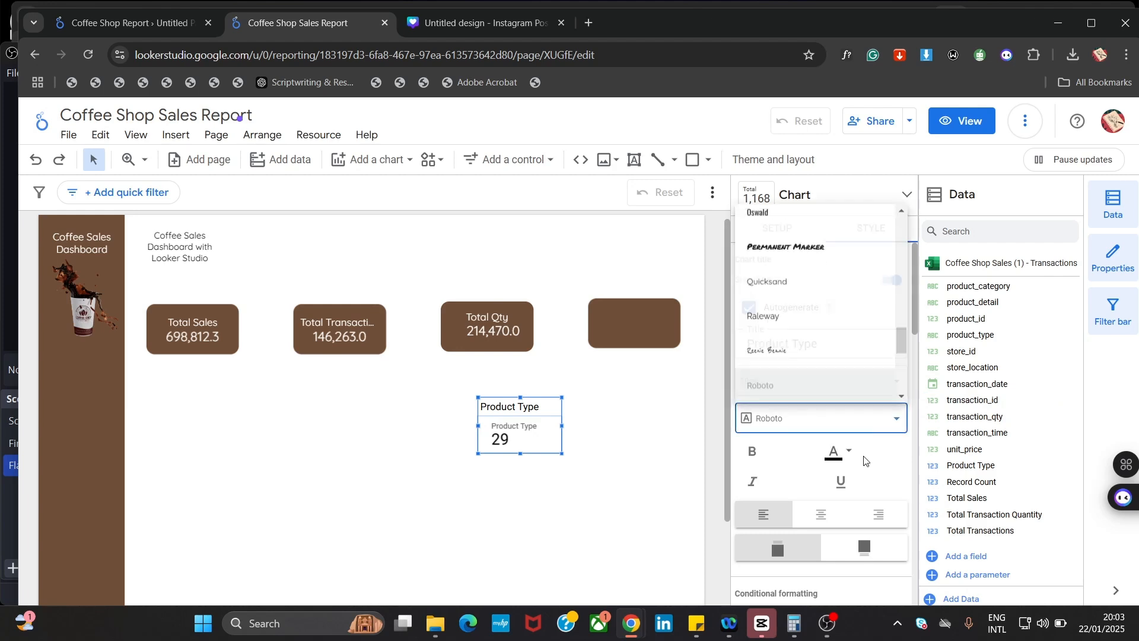
click(803, 287)
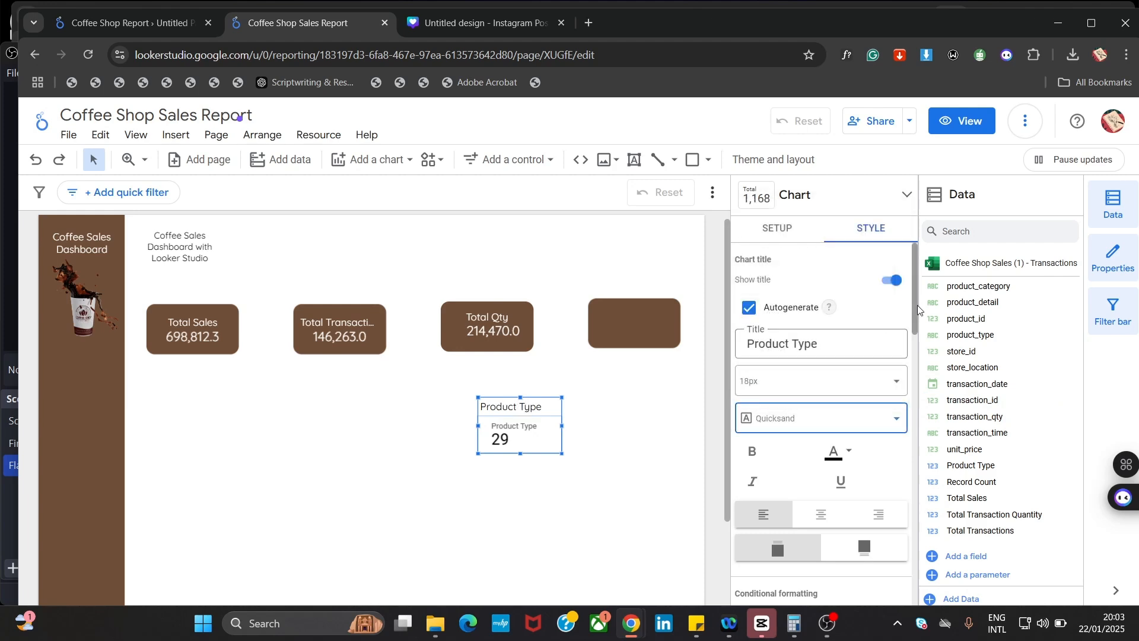
drag(917, 304, 920, 342)
click(819, 365)
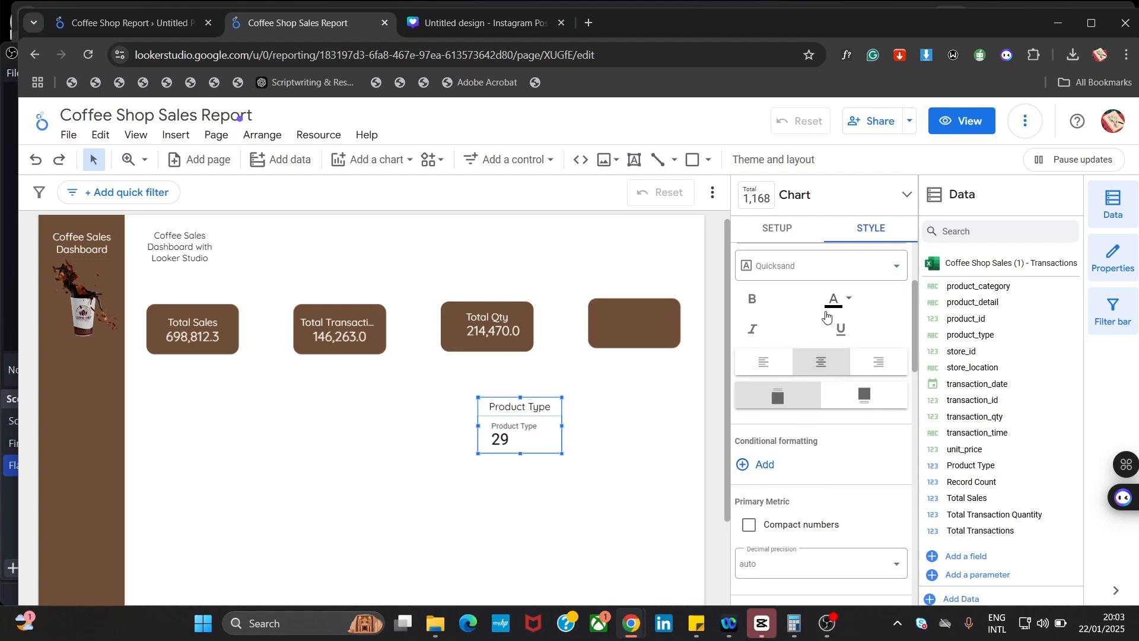
Set the decimal precision of the Product Type scorecard's primary metric to 1
drag(911, 302, 911, 365)
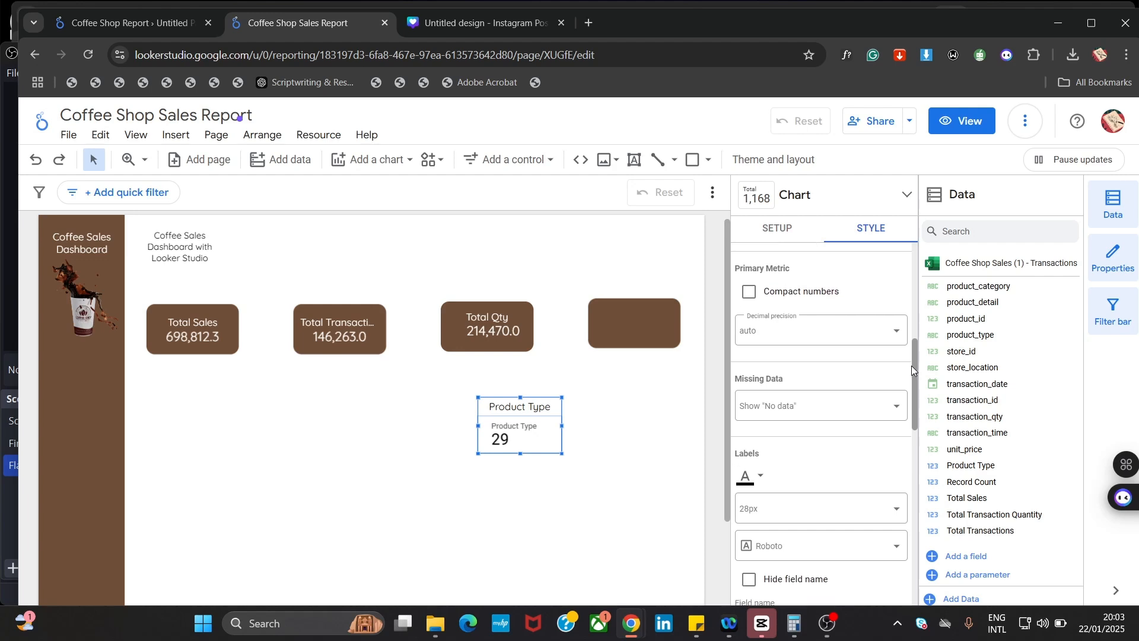
click(829, 334)
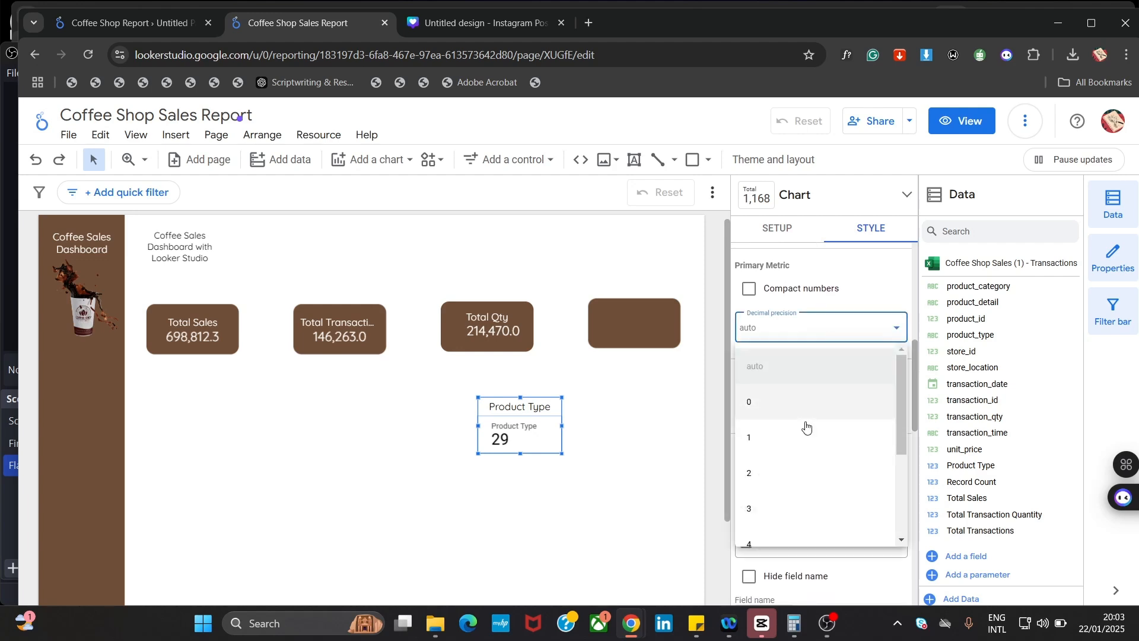
click(803, 430)
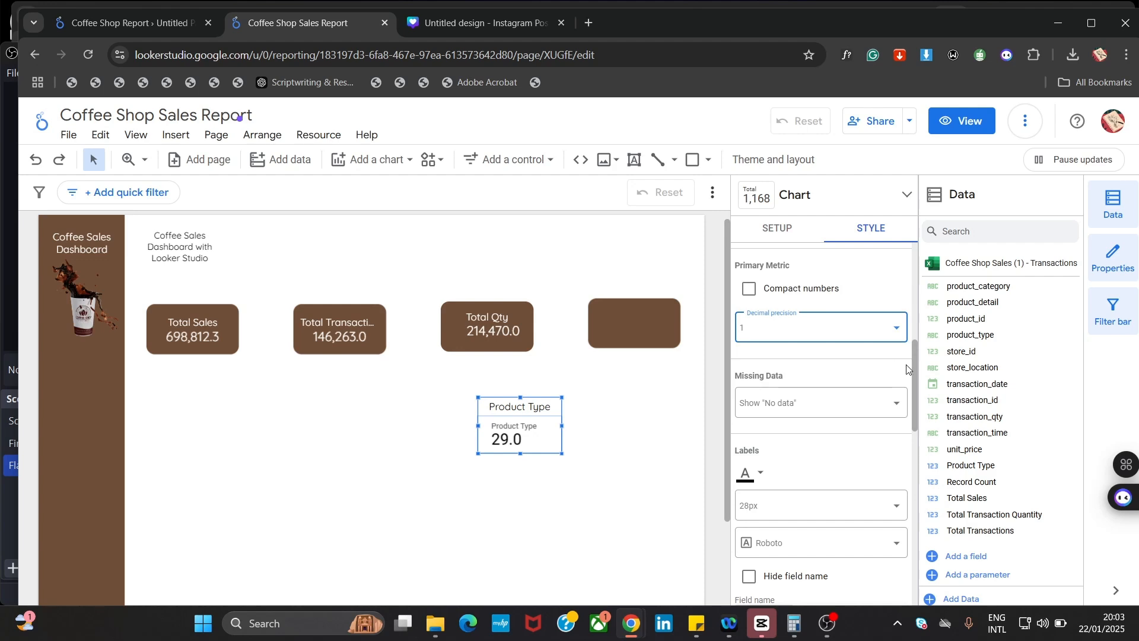
Set the scorecard's label font size to 24px and center the field name, field value and comparison
drag(911, 367, 912, 413)
click(842, 325)
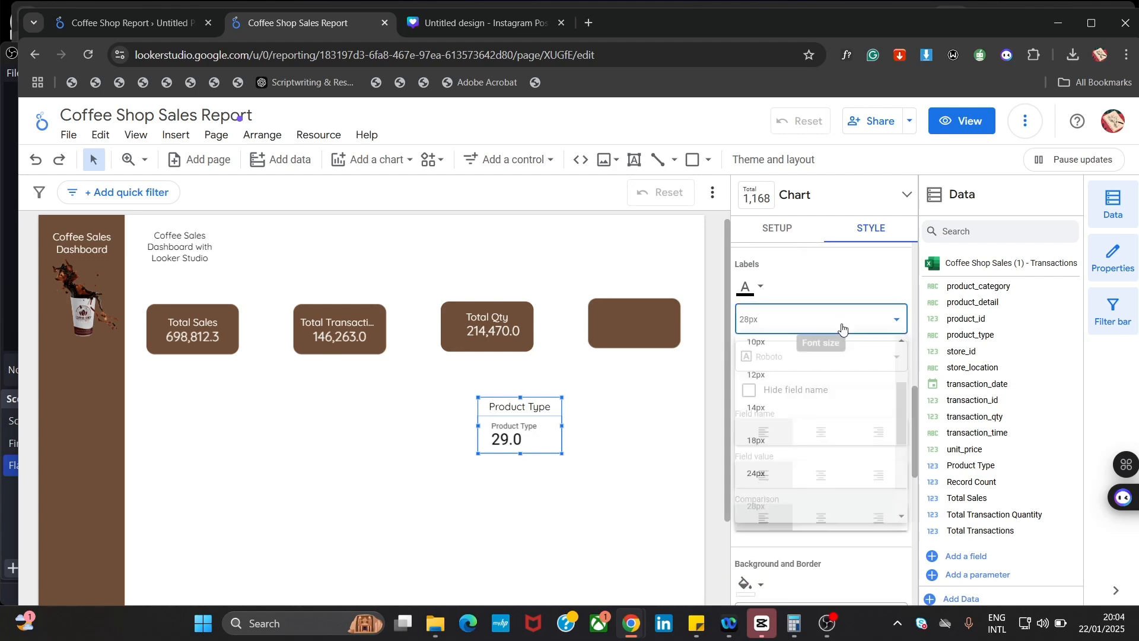
click(805, 474)
click(821, 432)
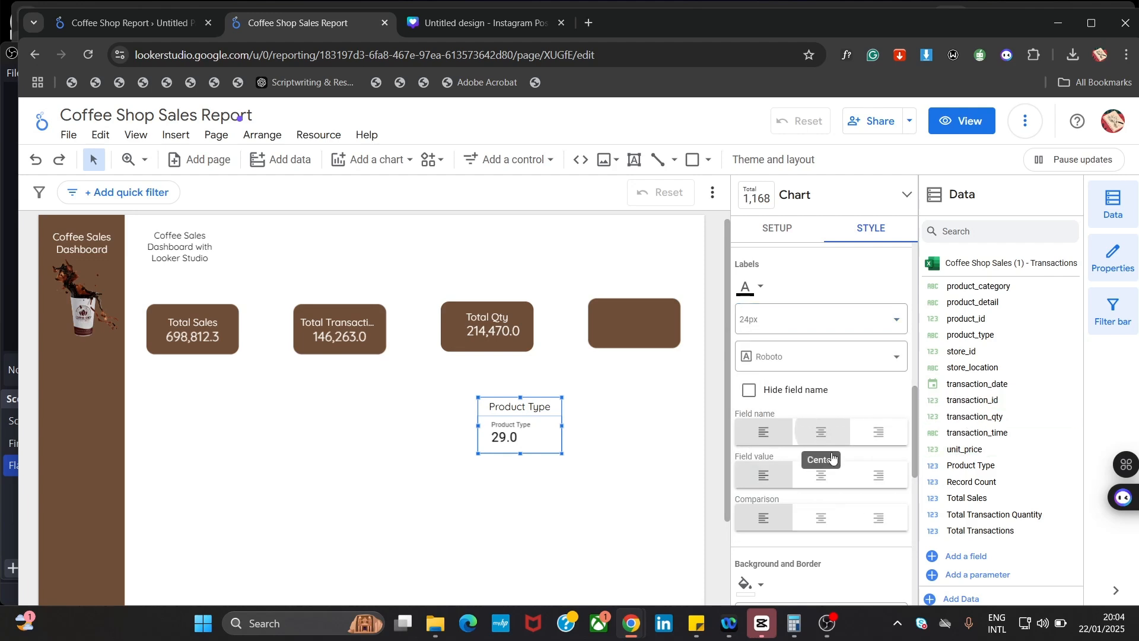
click(826, 485)
click(821, 518)
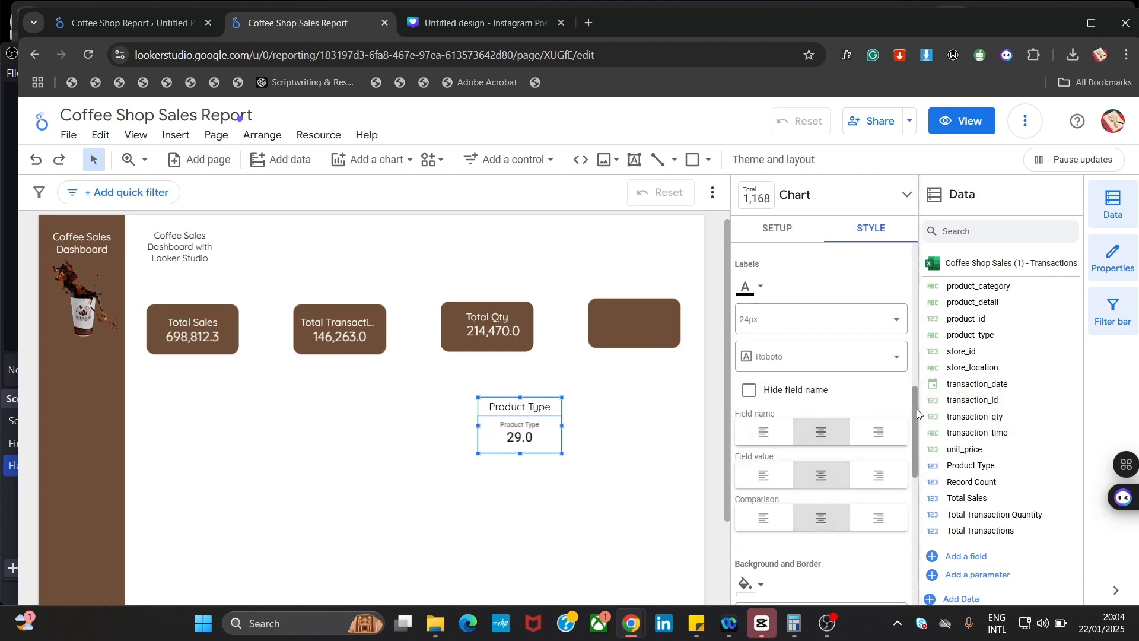
Set the Product Type scorecard's chart header to Do not show
drag(916, 408, 909, 541)
click(885, 514)
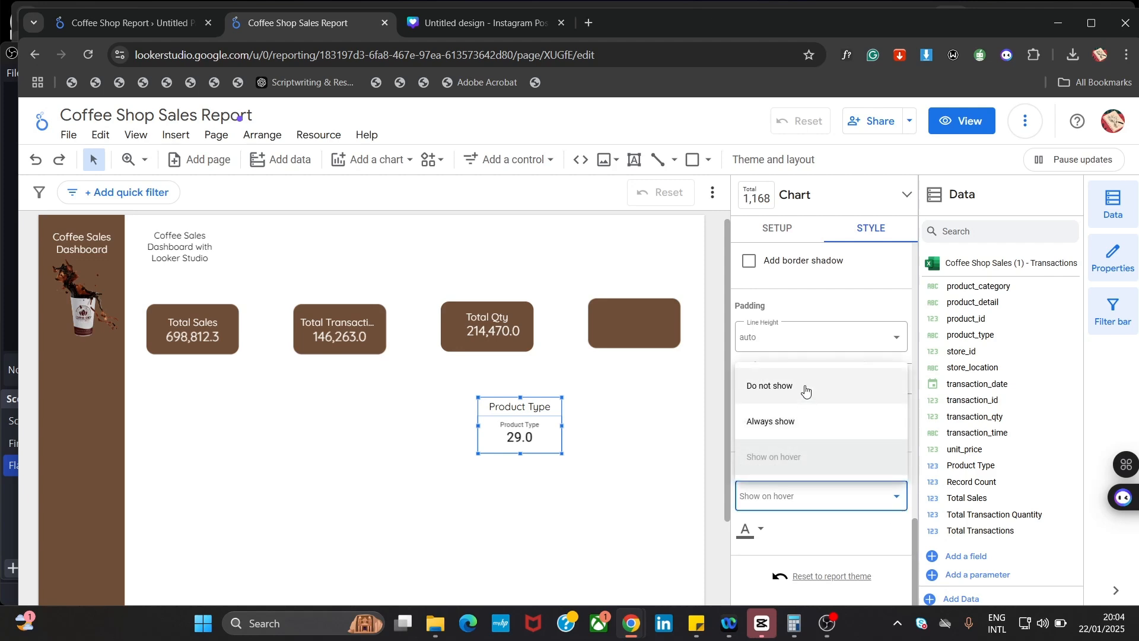
click(771, 384)
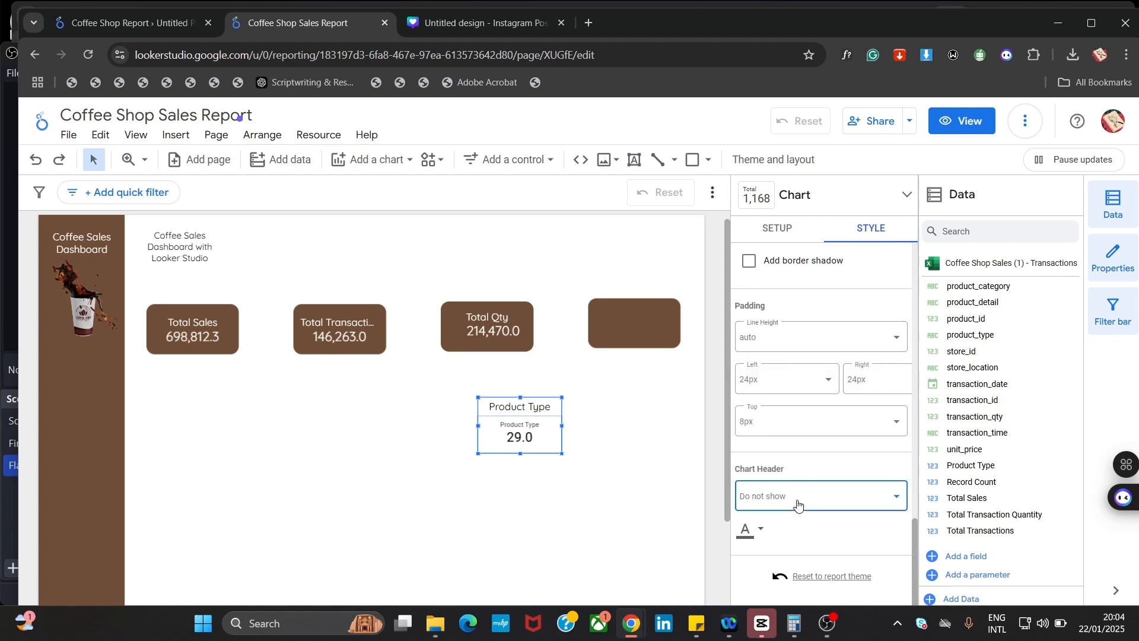
click(798, 504)
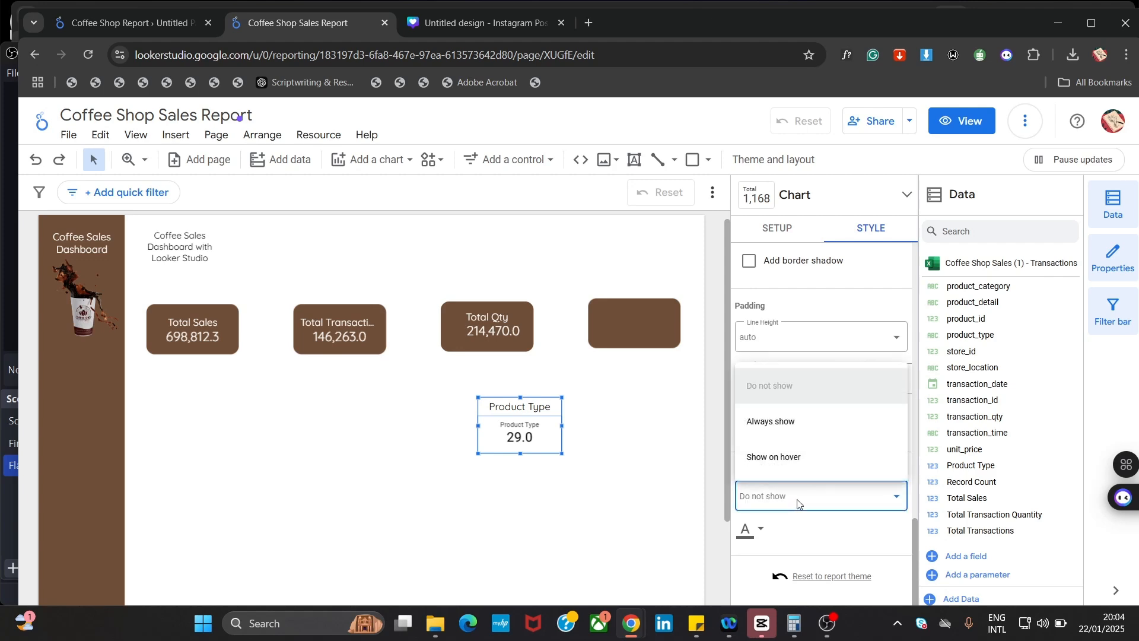
click(804, 394)
Hide the field name on the Product Type scorecard and shrink its frame around the title and value
drag(916, 560, 908, 438)
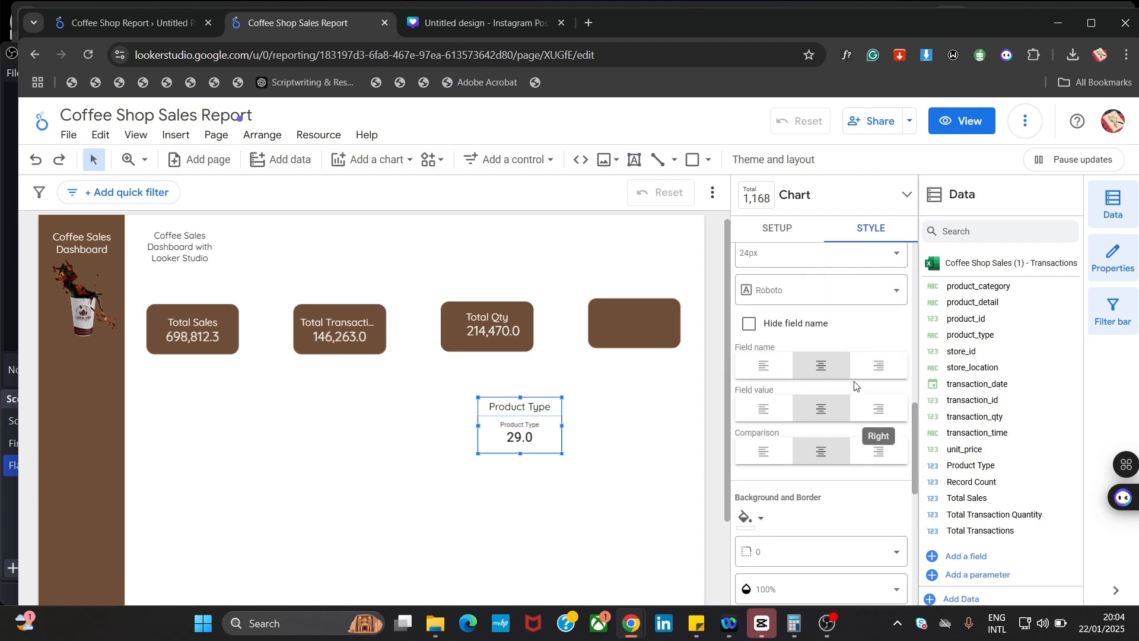
click(790, 330)
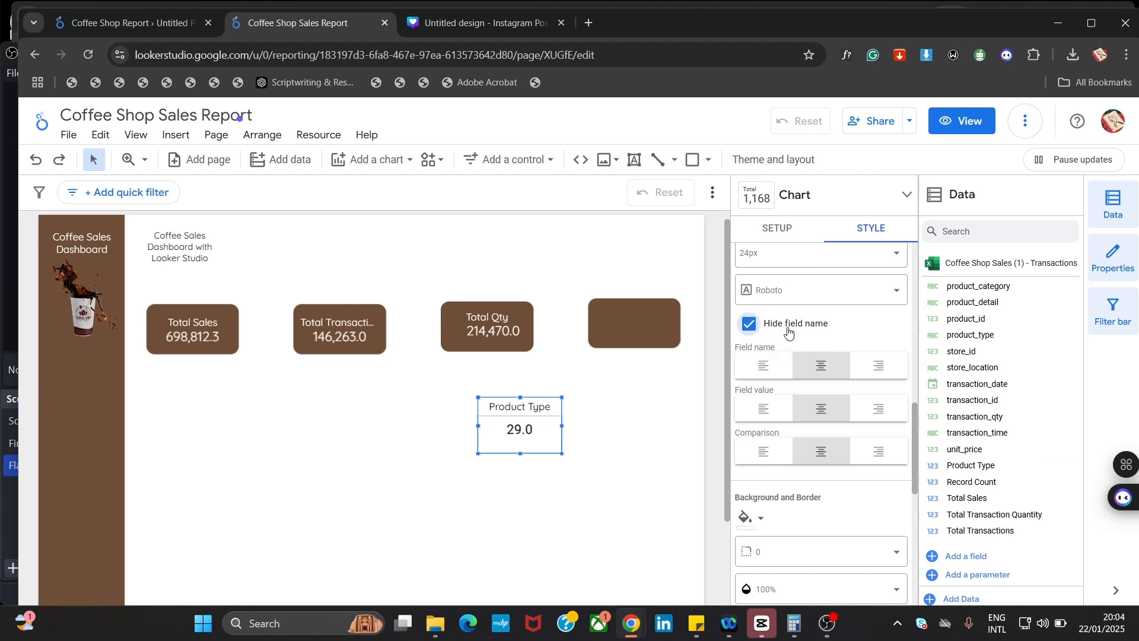
drag(520, 453, 550, 429)
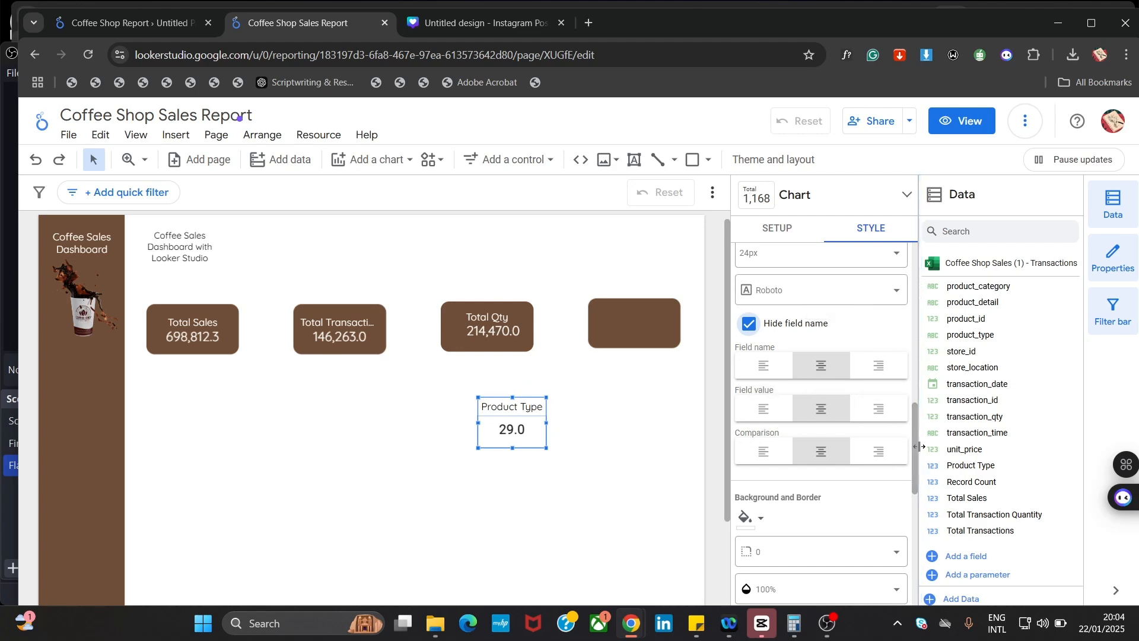
Change the Product Type scorecard's label font color to white
drag(915, 450, 906, 343)
scroll(895, 358, down, 2)
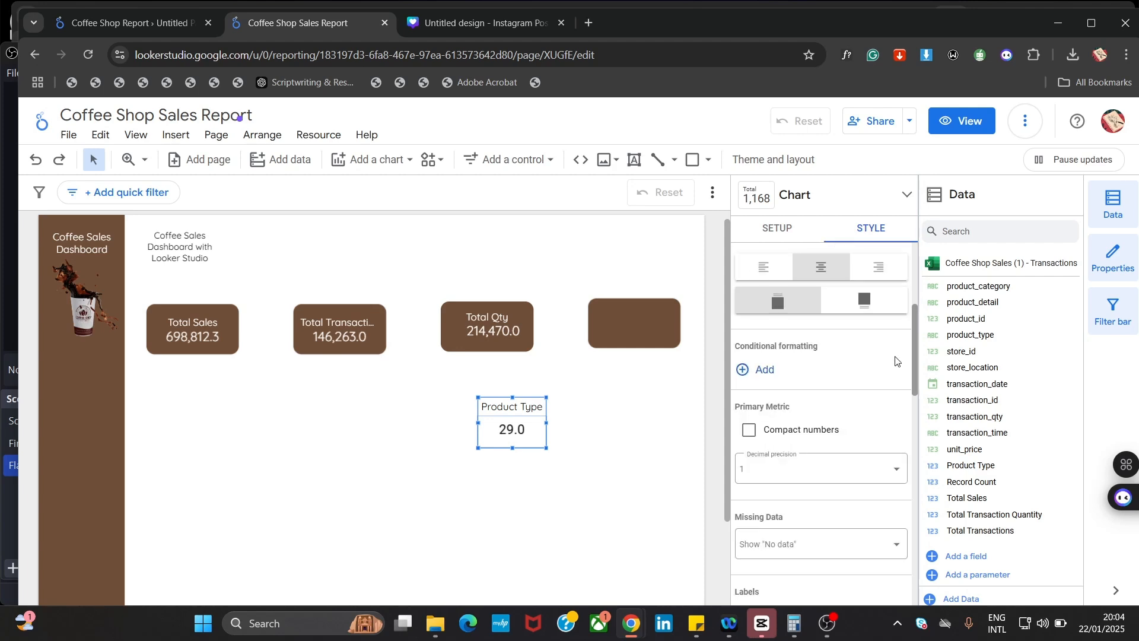
click(749, 481)
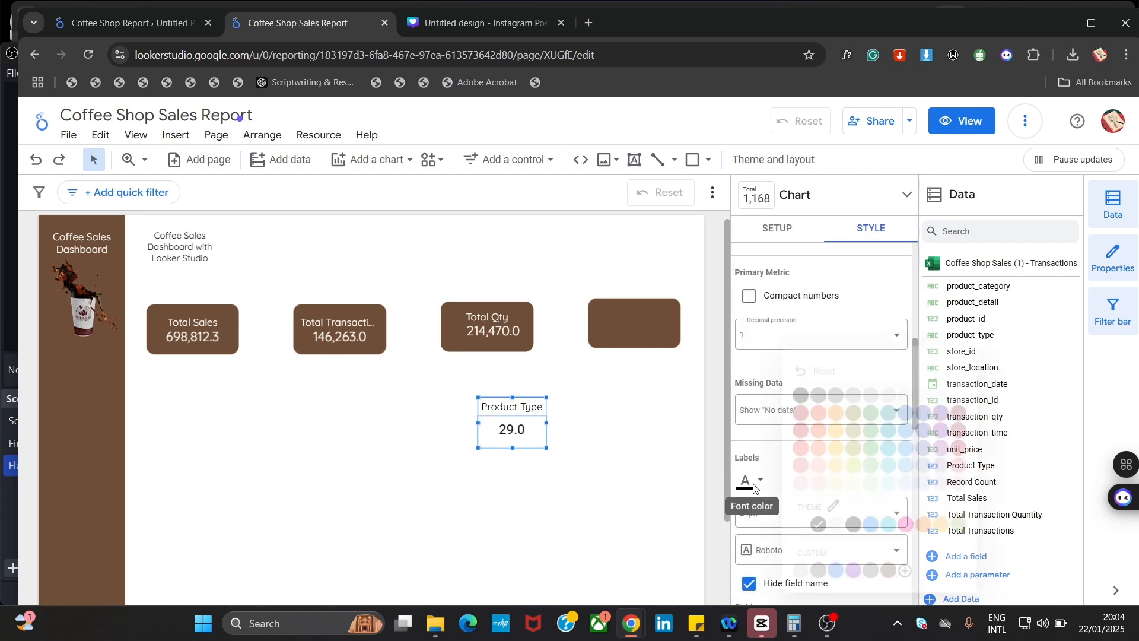
click(796, 535)
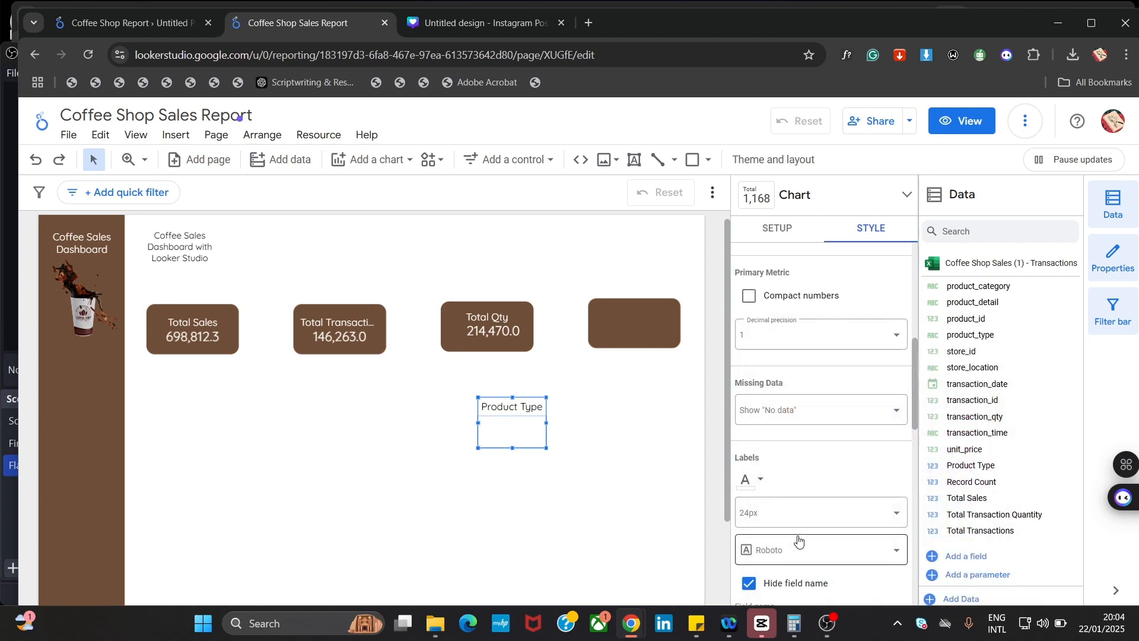
Change the scorecard's title font color to white and move the scorecard onto the empty fourth brown card
drag(913, 379, 908, 291)
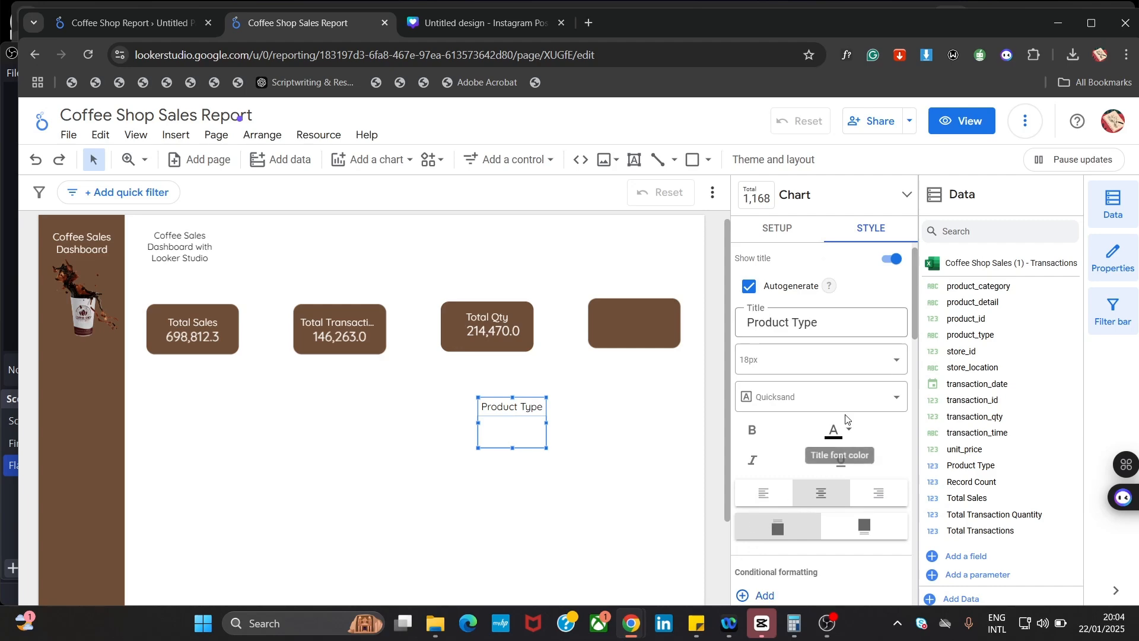
click(838, 432)
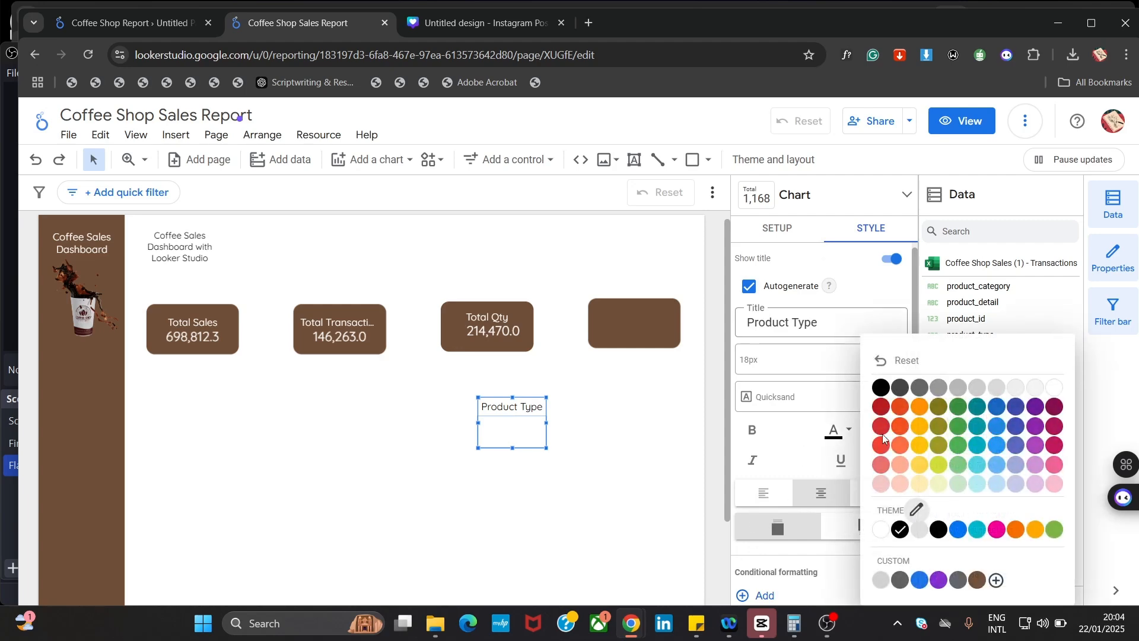
click(881, 529)
drag(546, 411, 645, 324)
click(599, 443)
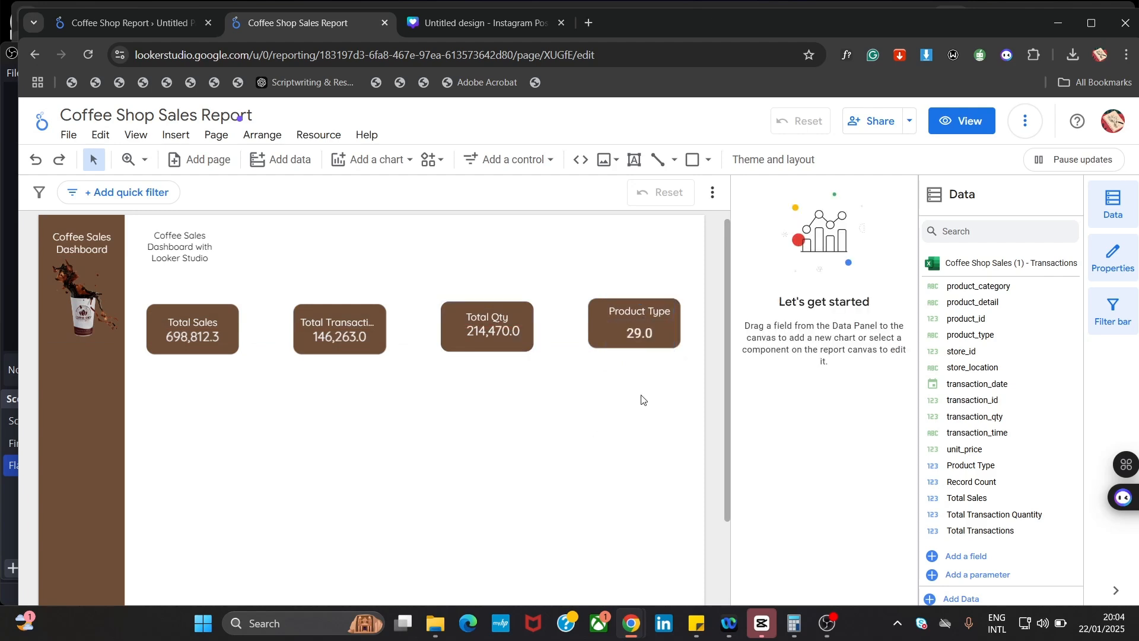
Set the label font of the Product Type scorecard to Quicksand
click(643, 325)
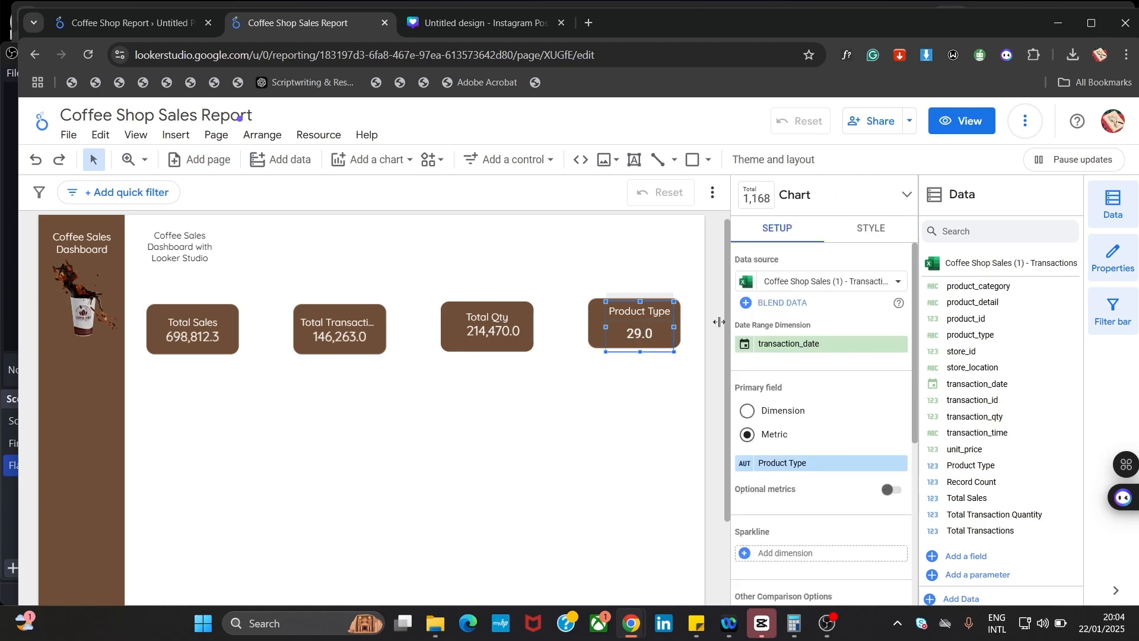
click(864, 231)
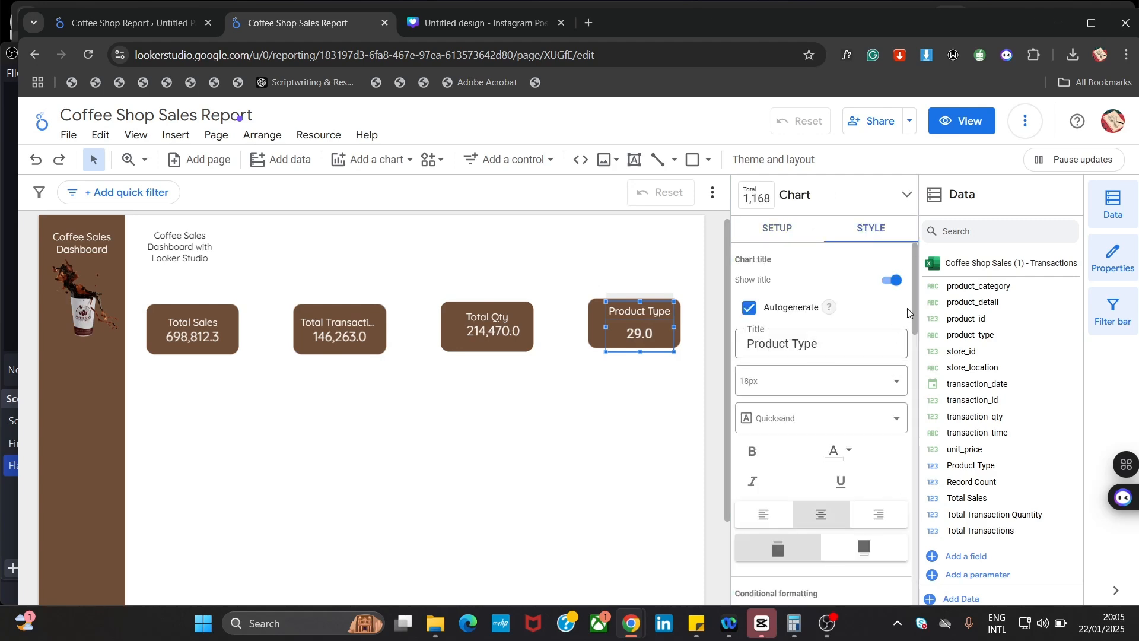
drag(914, 300, 915, 429)
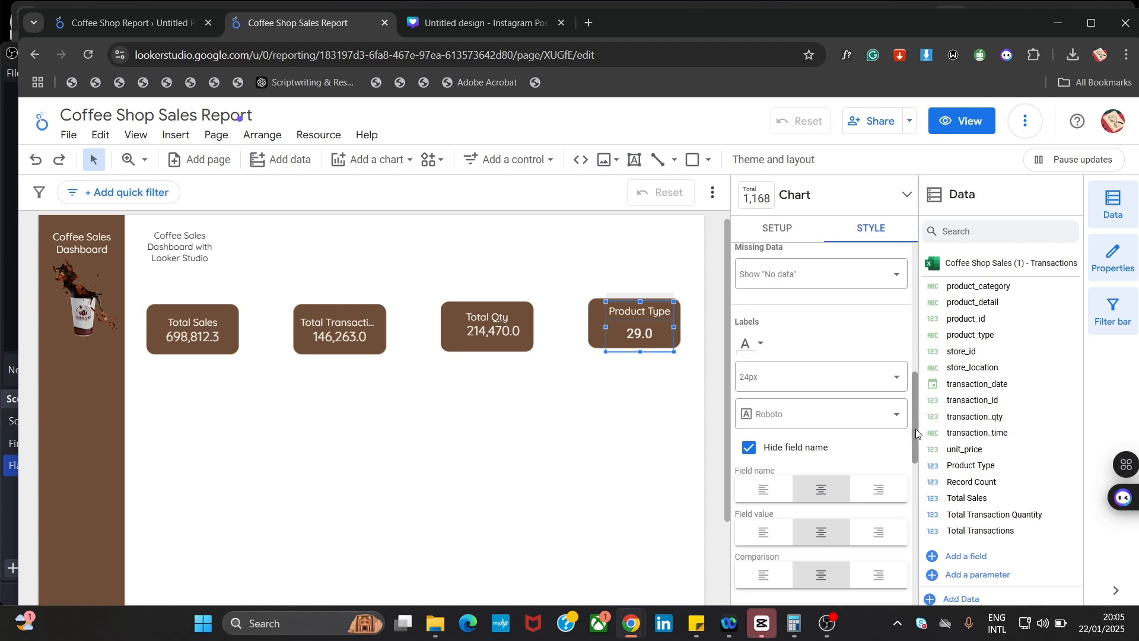
click(842, 414)
click(808, 275)
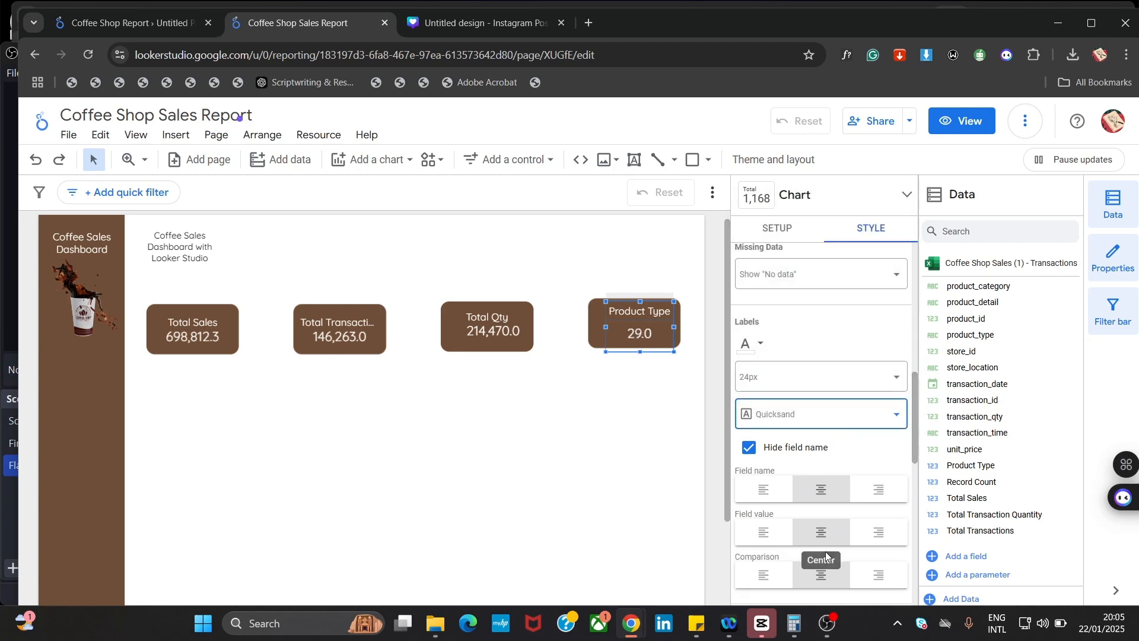
Set the Product Type scorecard's padding line height to 0px
drag(916, 406, 906, 508)
click(882, 514)
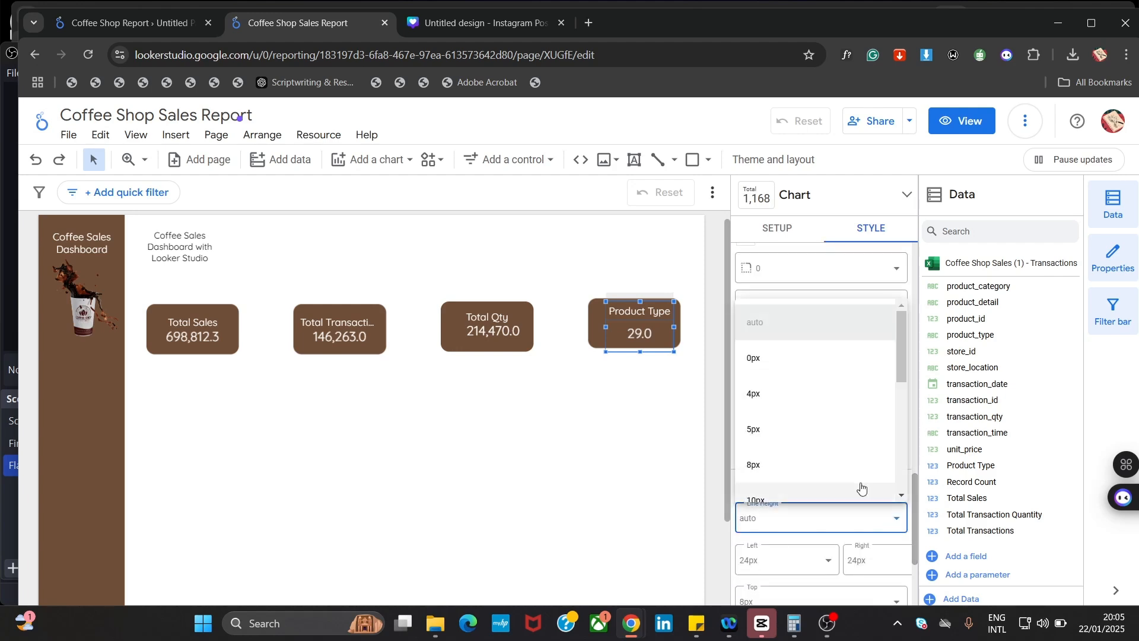
click(766, 358)
click(545, 375)
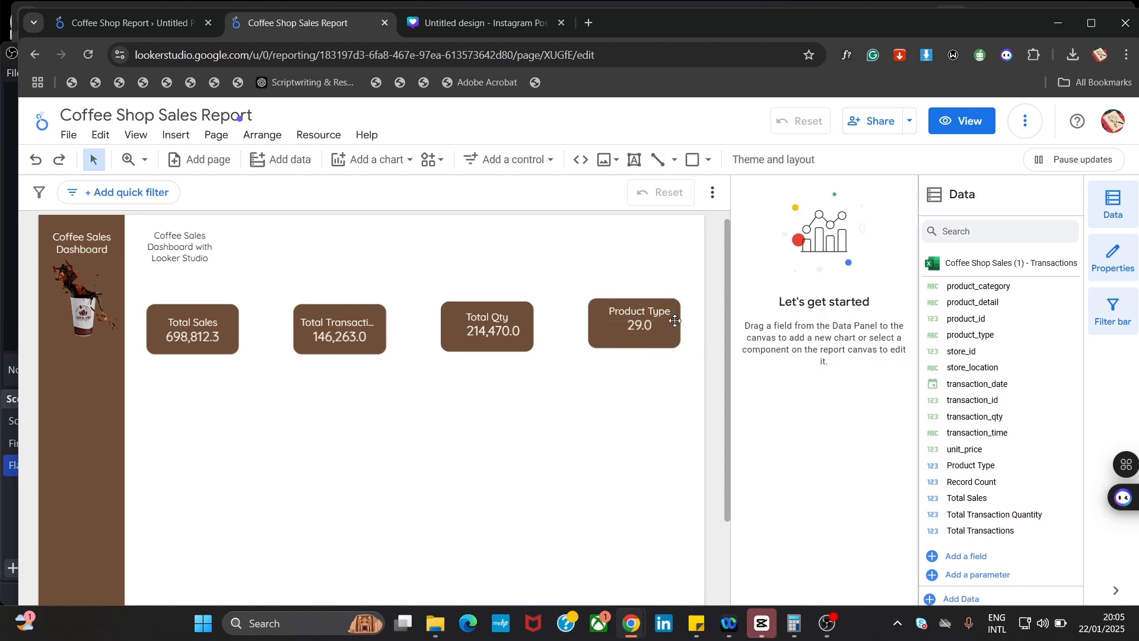
Shorten the Product Type scorecard's frame and center it on its brown card
click(657, 324)
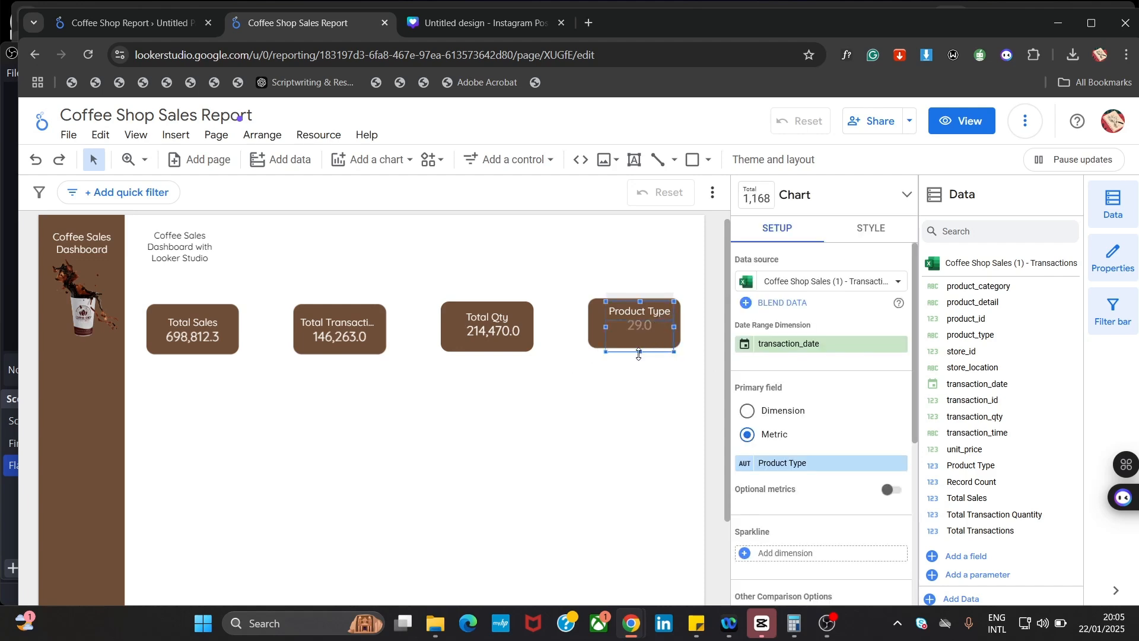
drag(639, 354, 636, 326)
click(585, 409)
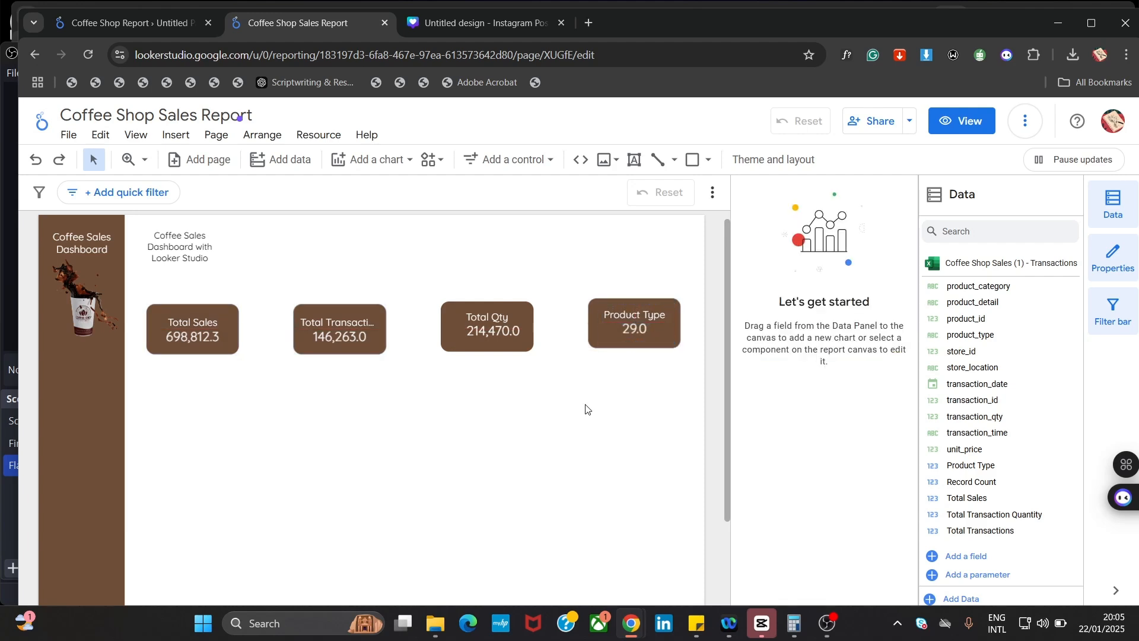
click(666, 325)
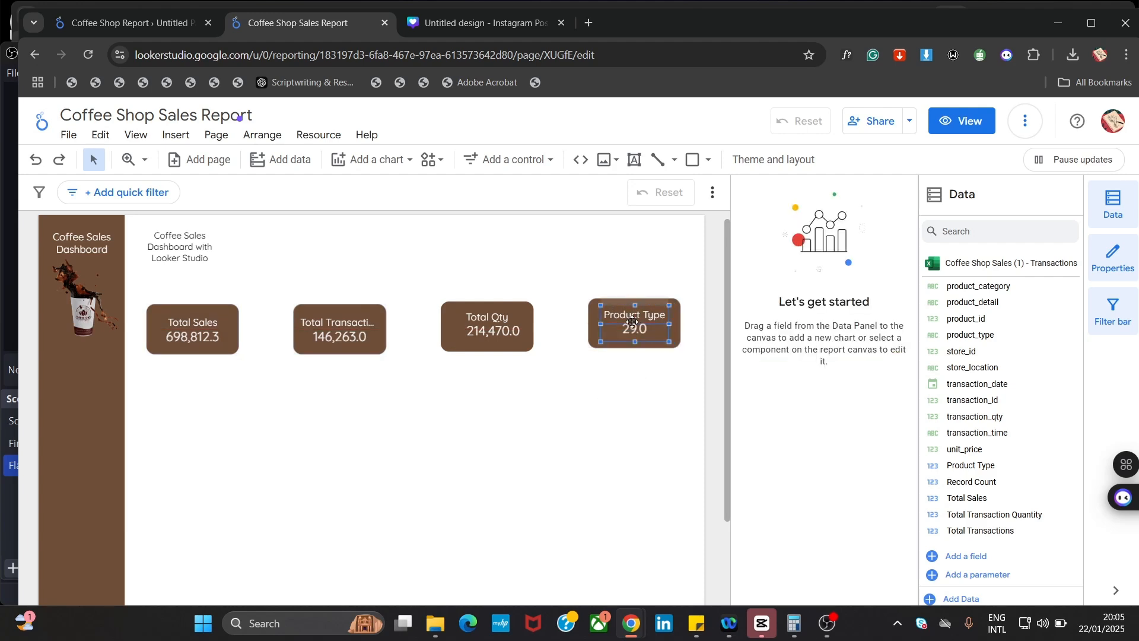
shift+click(678, 333)
right_click(662, 331)
mouse_move(736, 517)
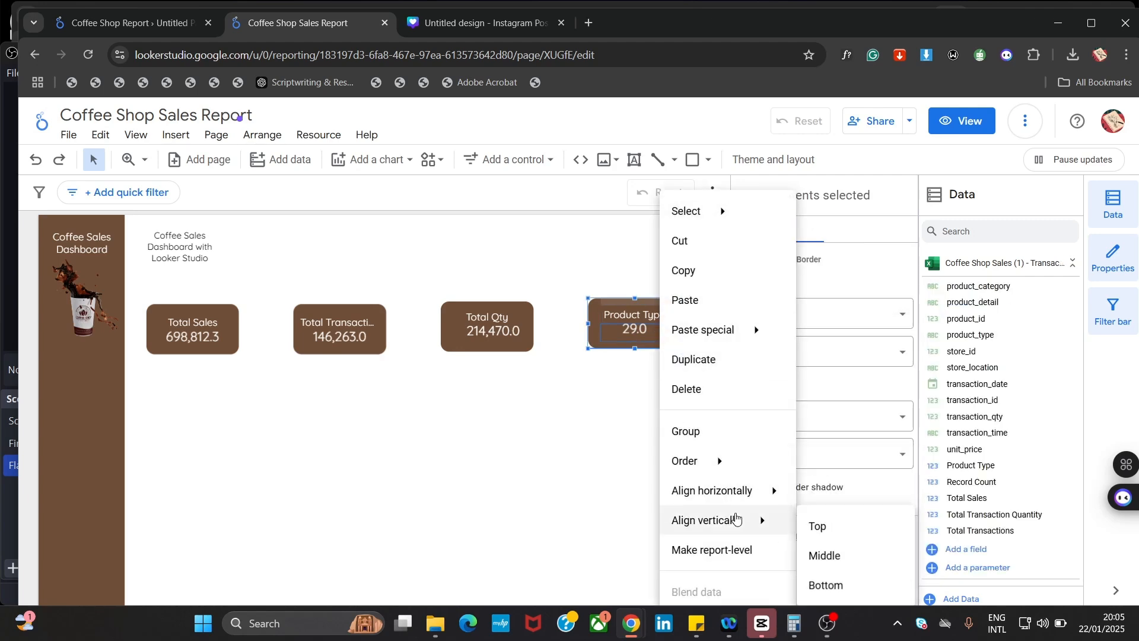
mouse_move(745, 492)
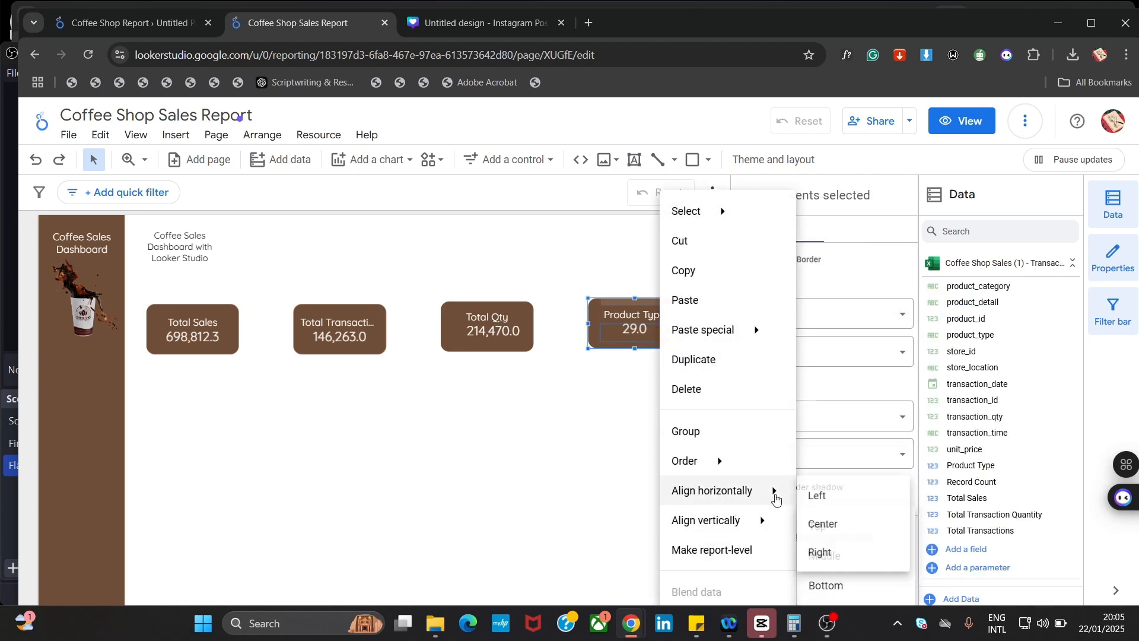
click(566, 448)
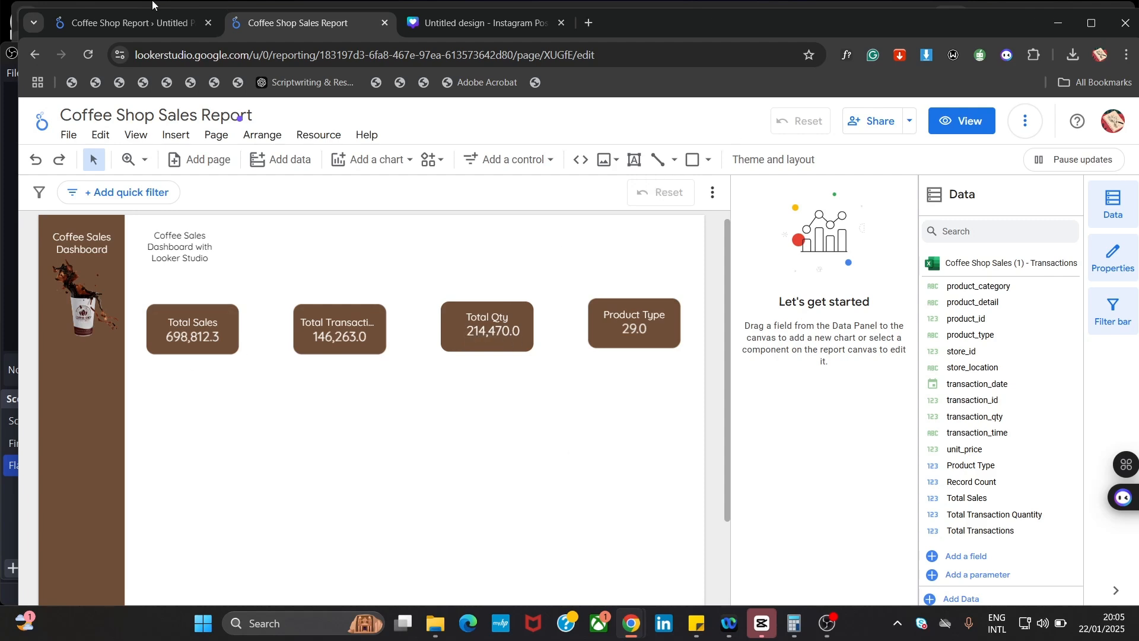
Insert a wide rectangle below the KPI cards and shorten it to a height of about 90
click(128, 26)
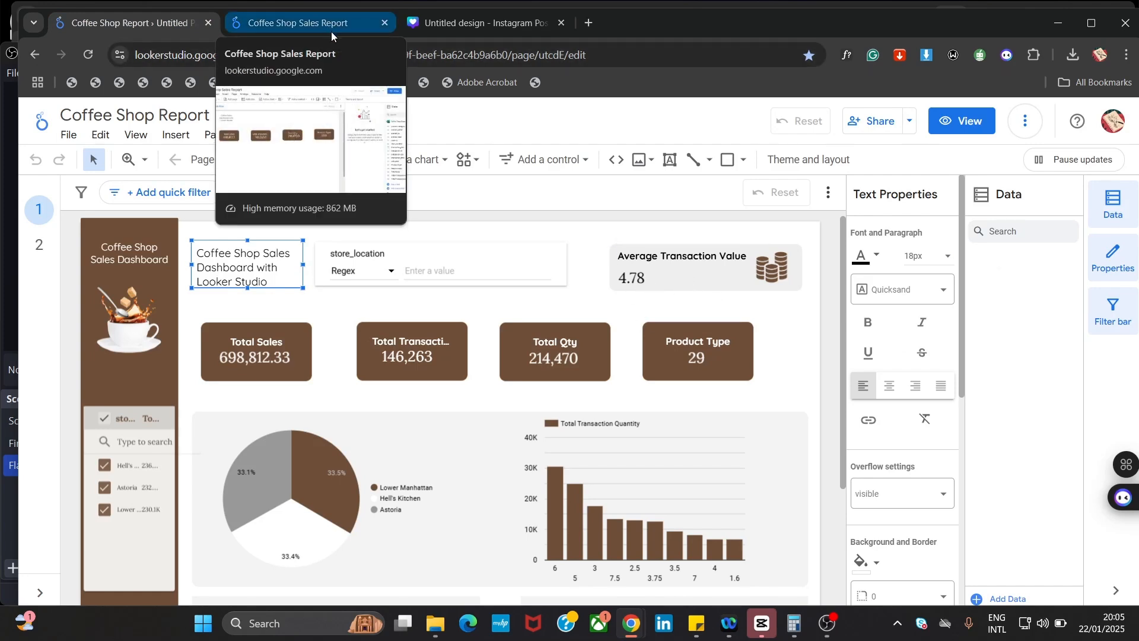
click(311, 24)
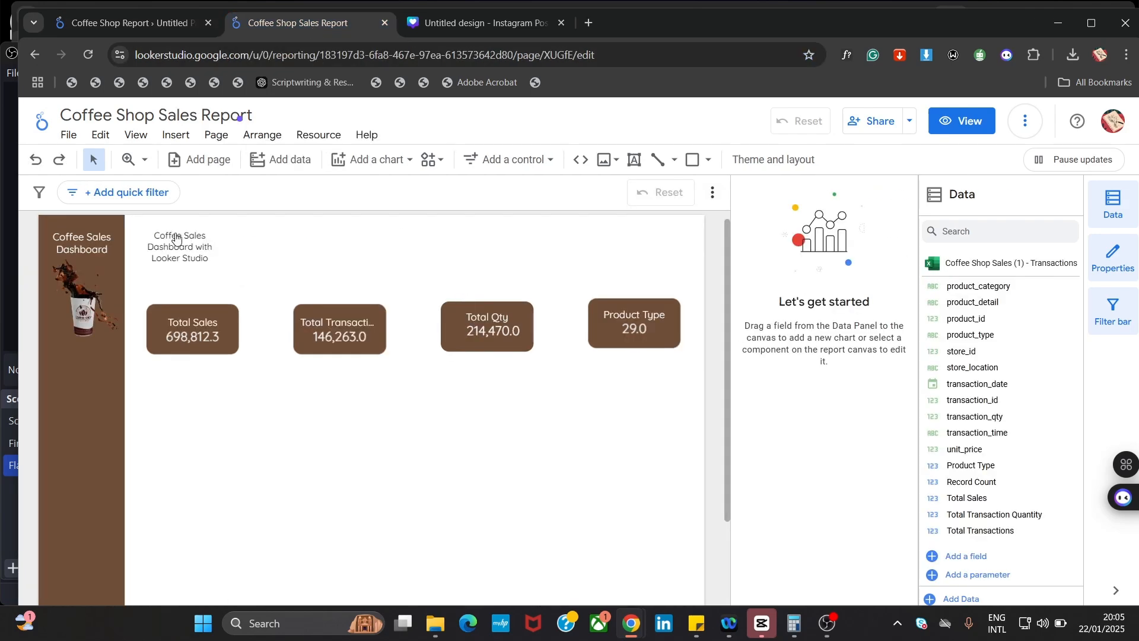
click(173, 136)
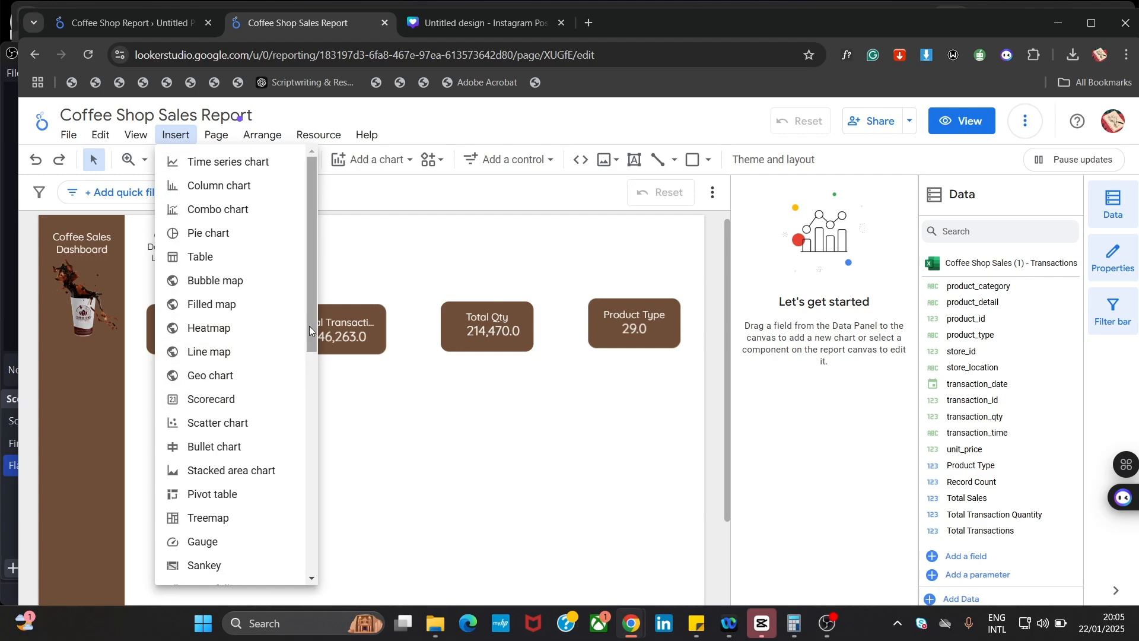
drag(310, 330, 310, 547)
click(255, 522)
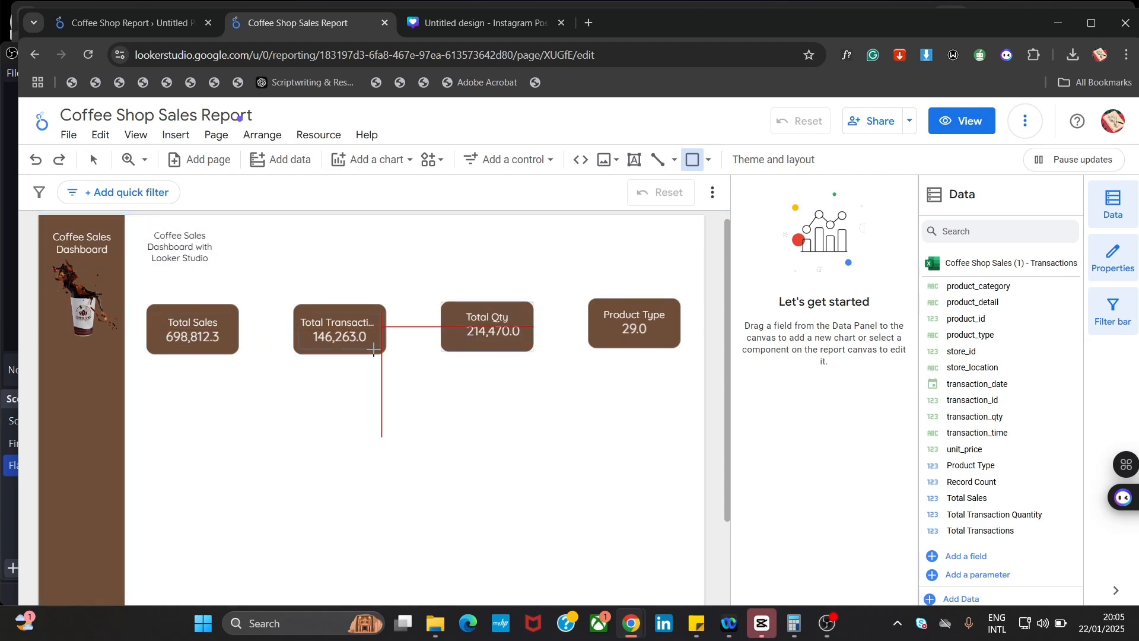
drag(324, 371, 611, 434)
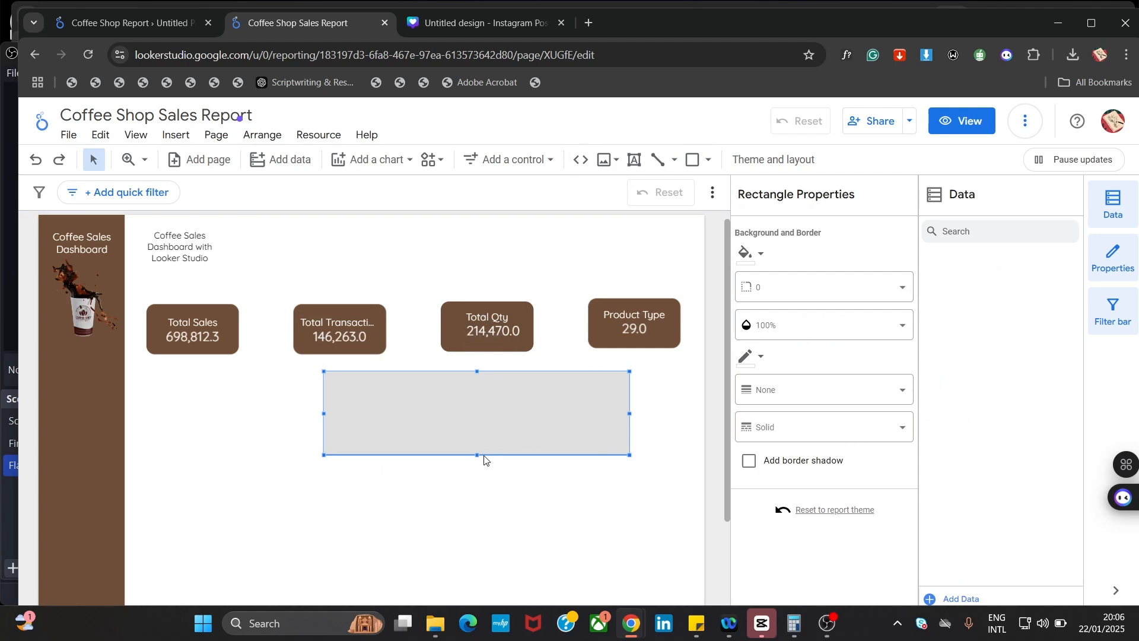
click(474, 455)
click(476, 451)
drag(476, 455, 478, 422)
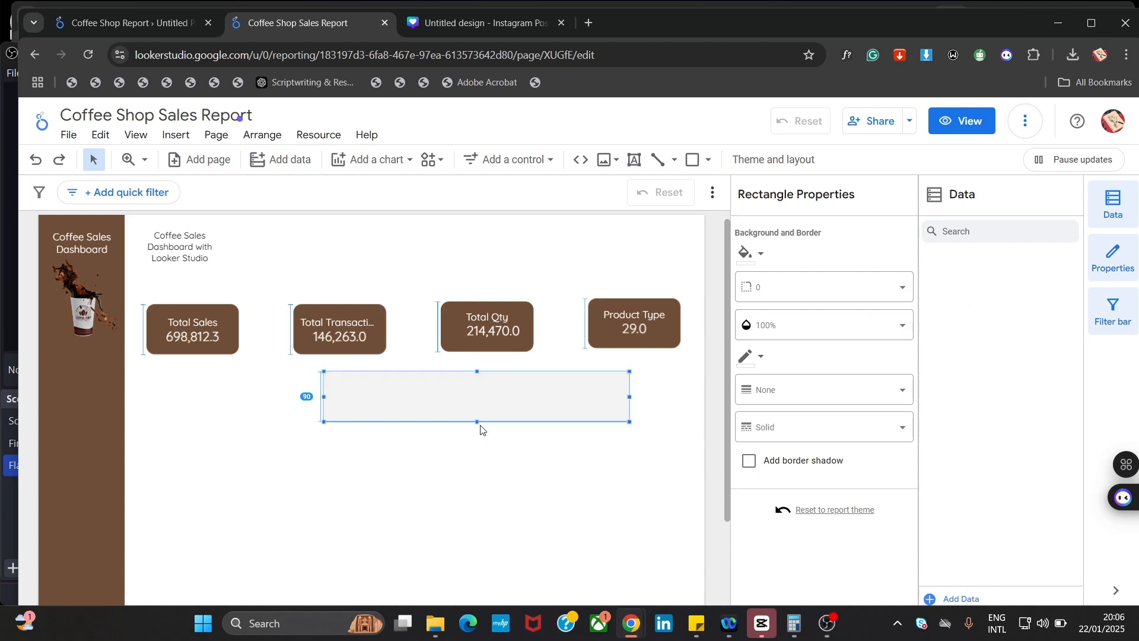
Move the rectangle into the header area above the Product Type card and make it shorter and narrower
drag(628, 396, 649, 258)
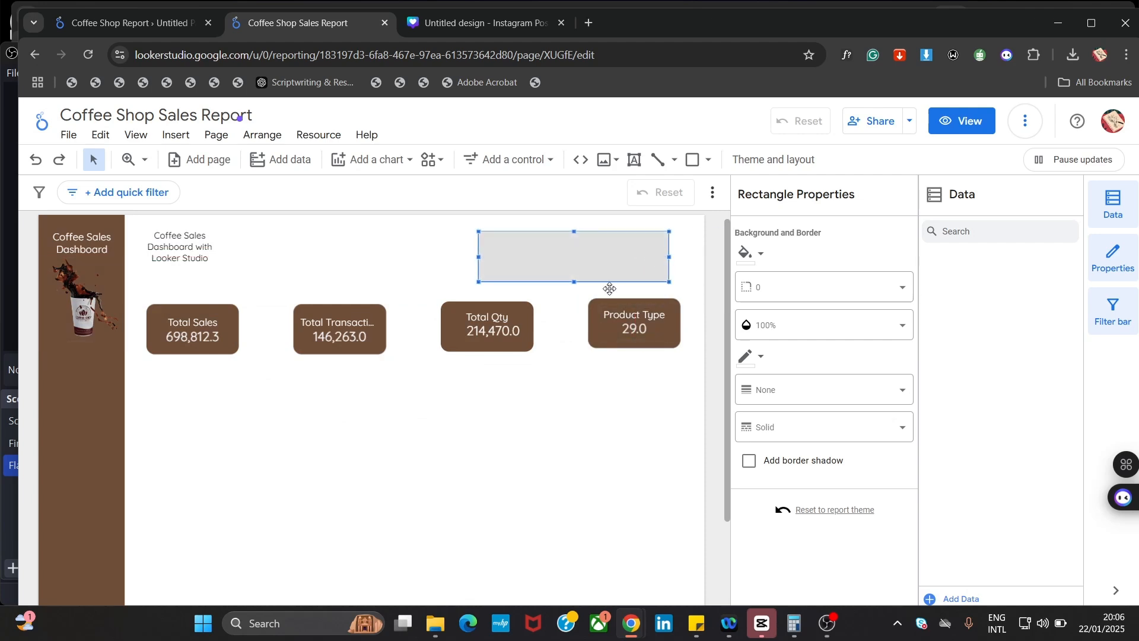
drag(574, 283, 574, 269)
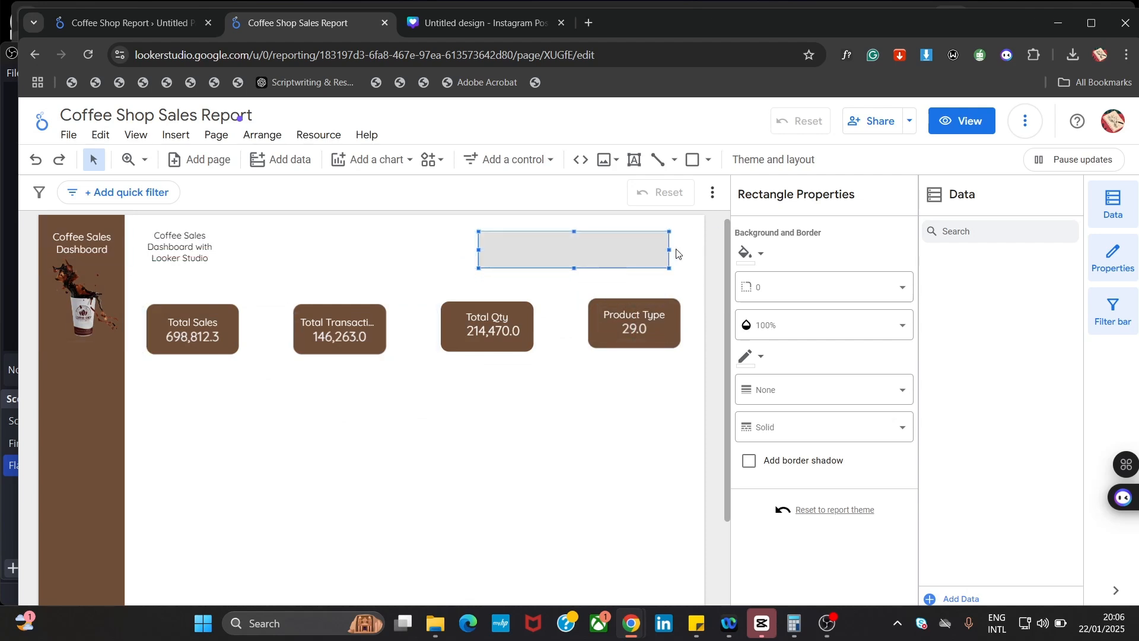
drag(672, 252, 687, 250)
drag(478, 250, 504, 251)
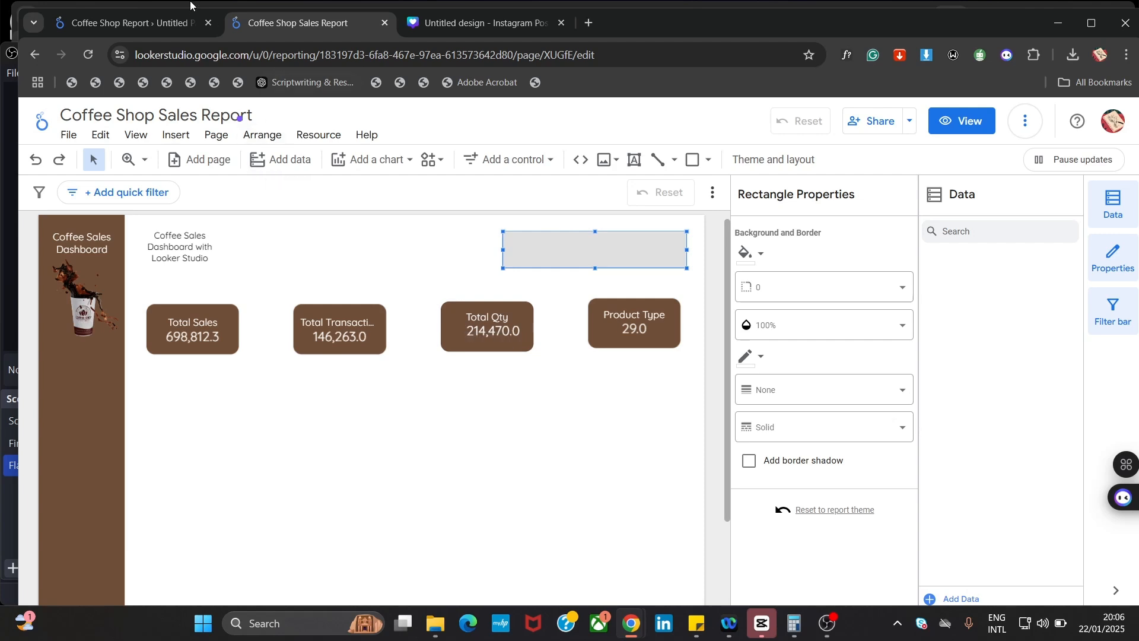
Change the header rectangle's background color to a very light gray, checking it against the reference Coffee Shop Report
click(174, 26)
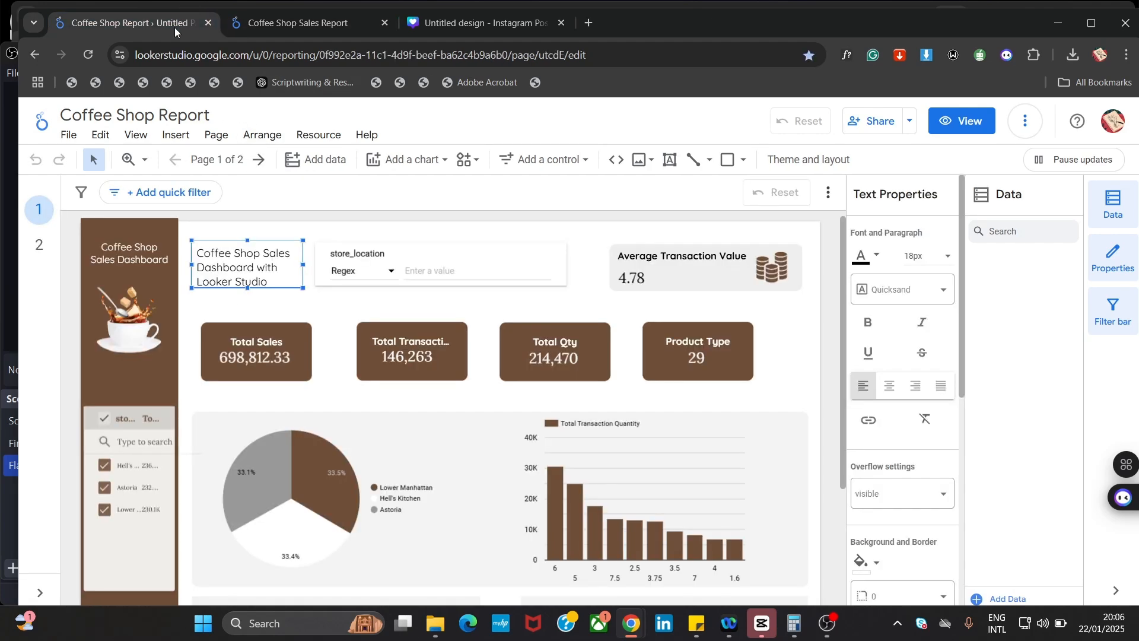
click(272, 28)
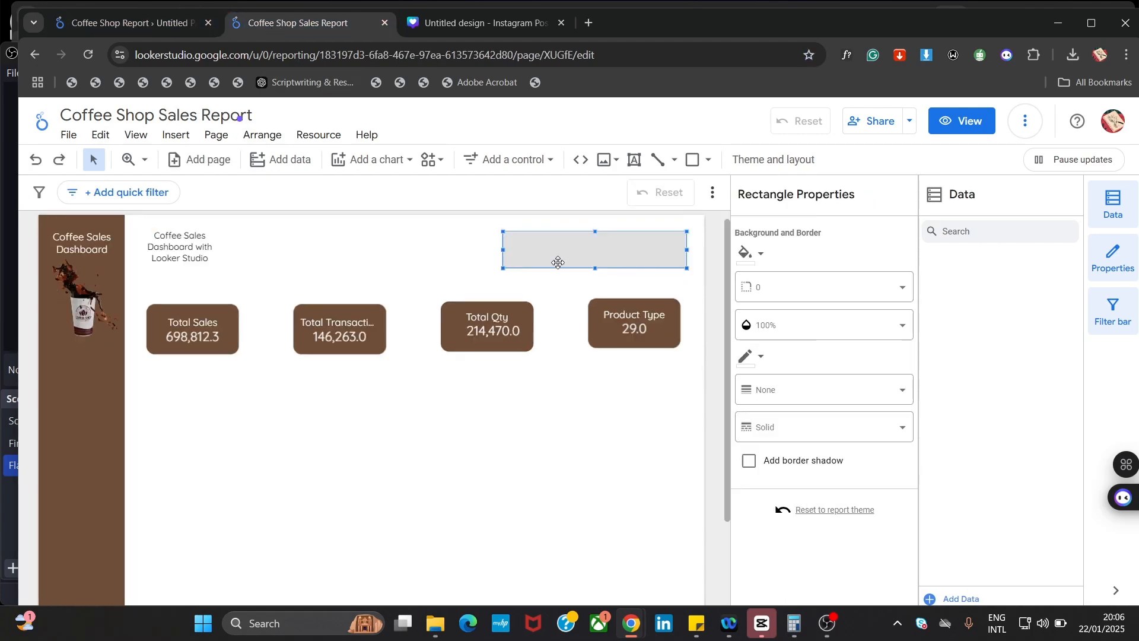
click(736, 256)
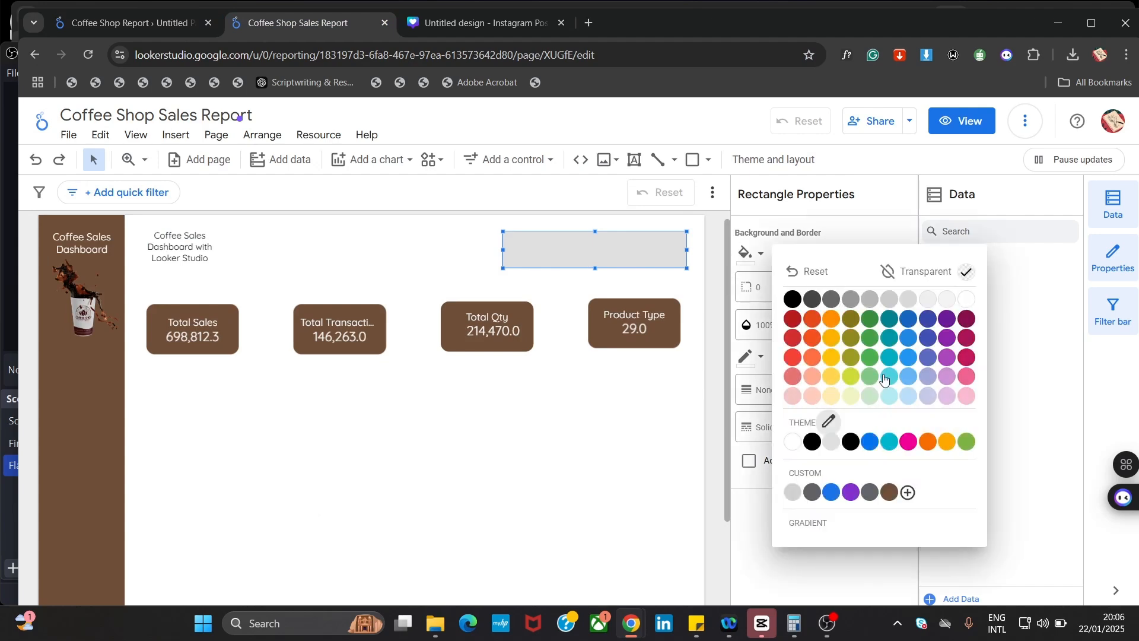
click(949, 304)
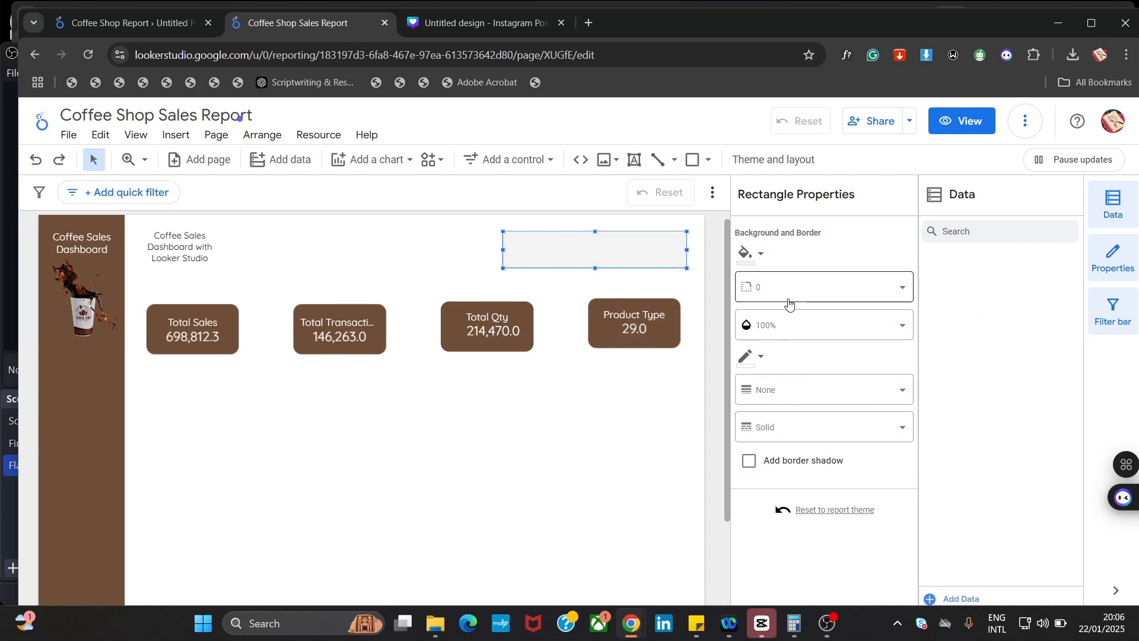
Set the header rectangle's border radius to 10
click(869, 294)
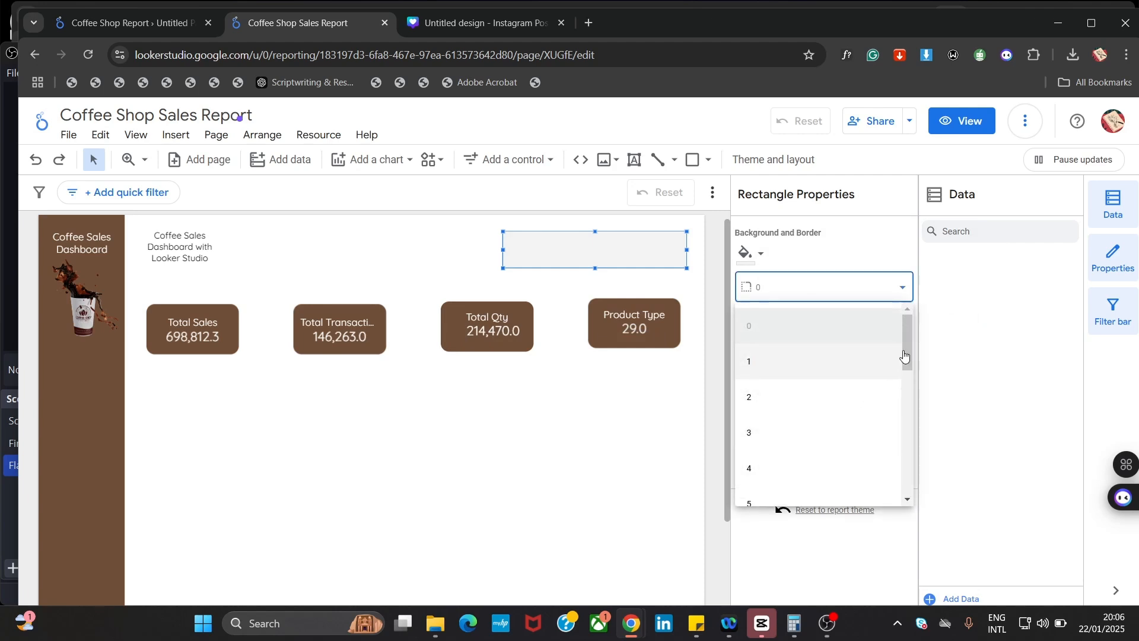
scroll(831, 445, down, 3)
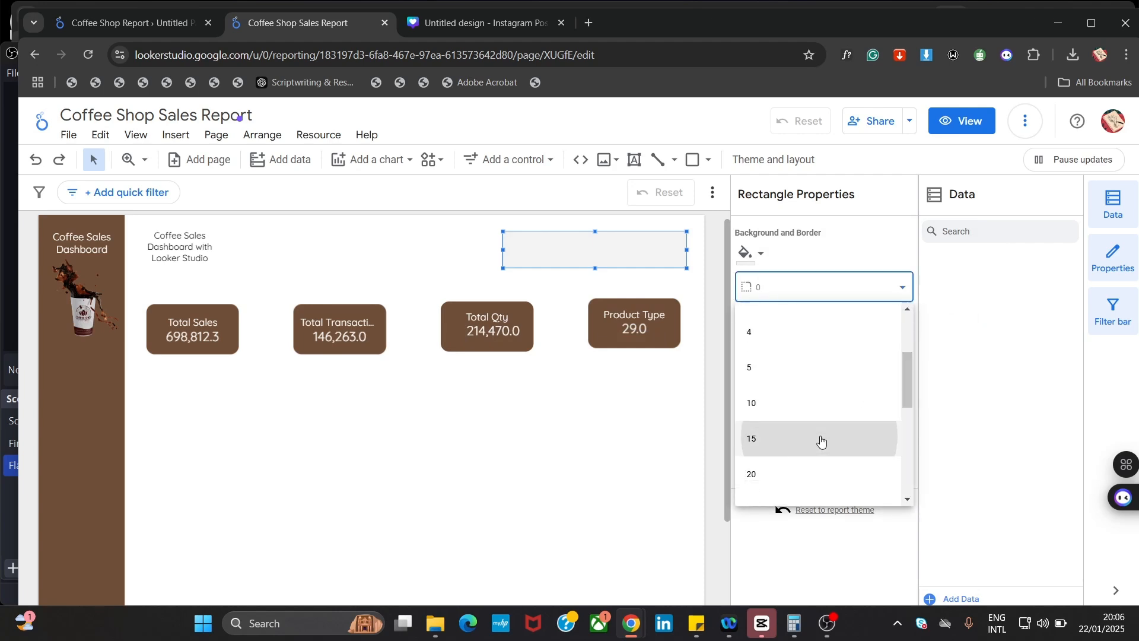
click(818, 438)
click(447, 427)
click(582, 254)
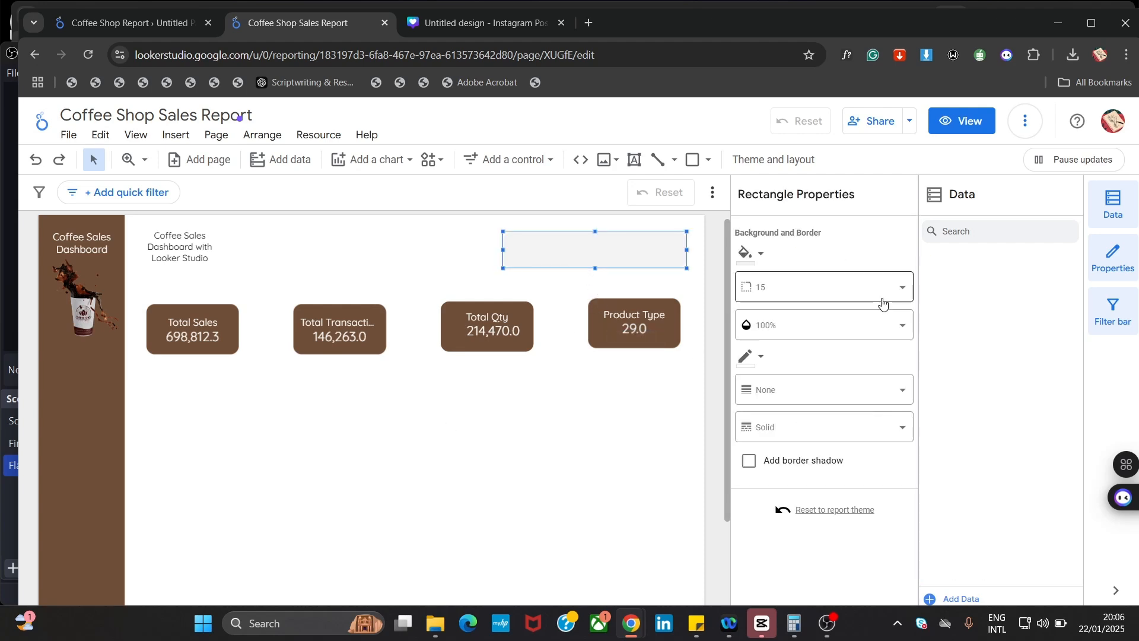
click(881, 294)
click(813, 447)
click(271, 436)
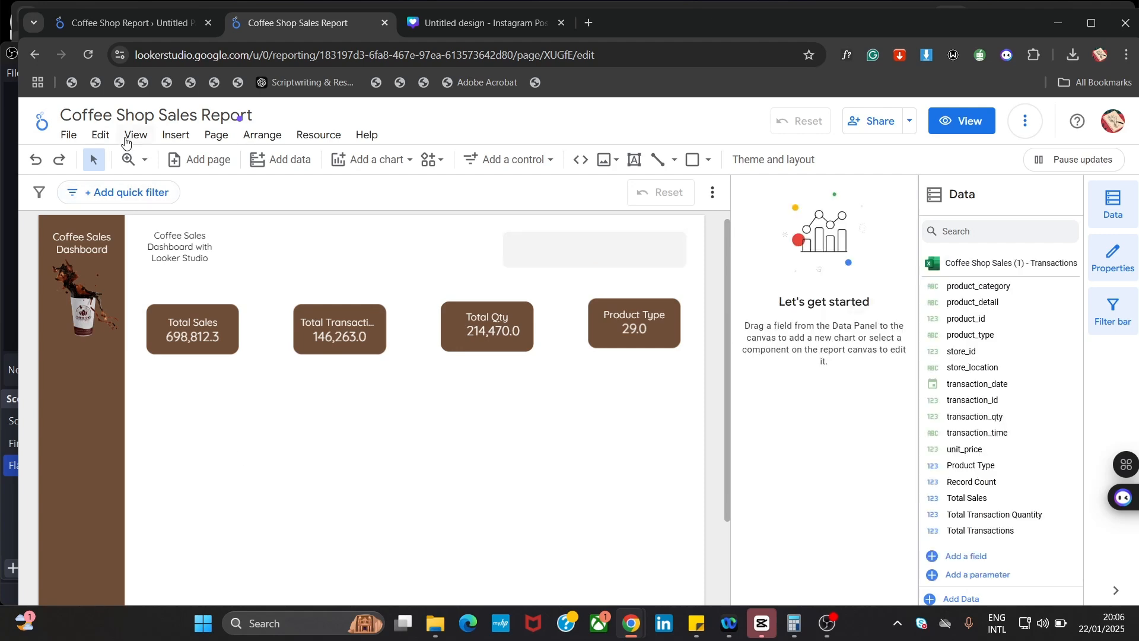
Compare the header rectangle with the reference report, then make it slightly taller and extend its left edge slightly outward
click(146, 30)
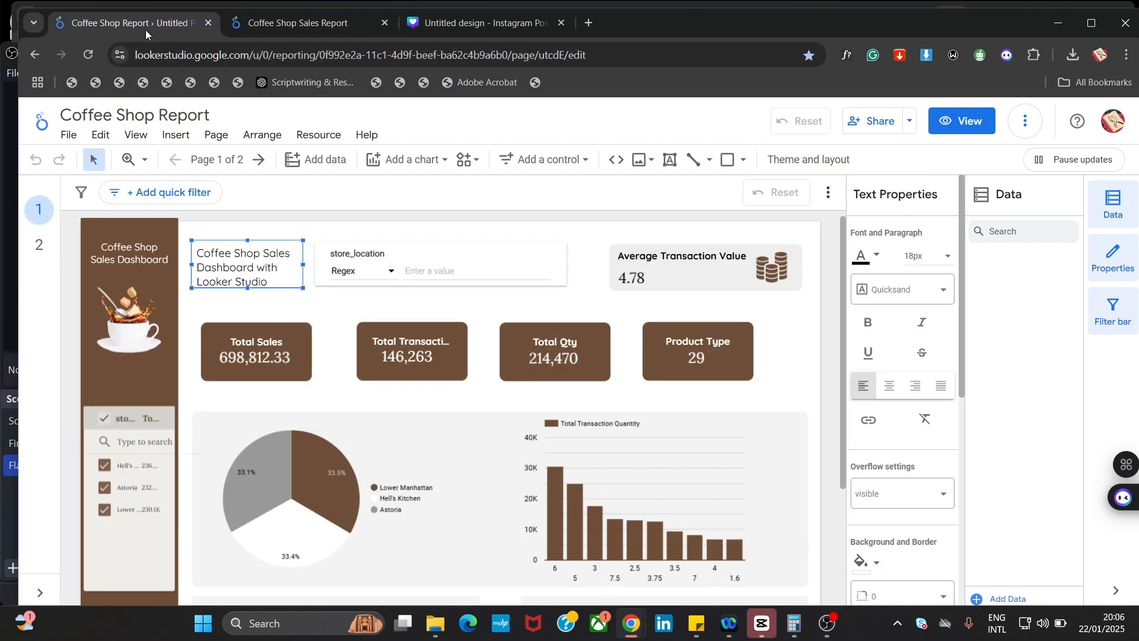
click(262, 26)
click(543, 259)
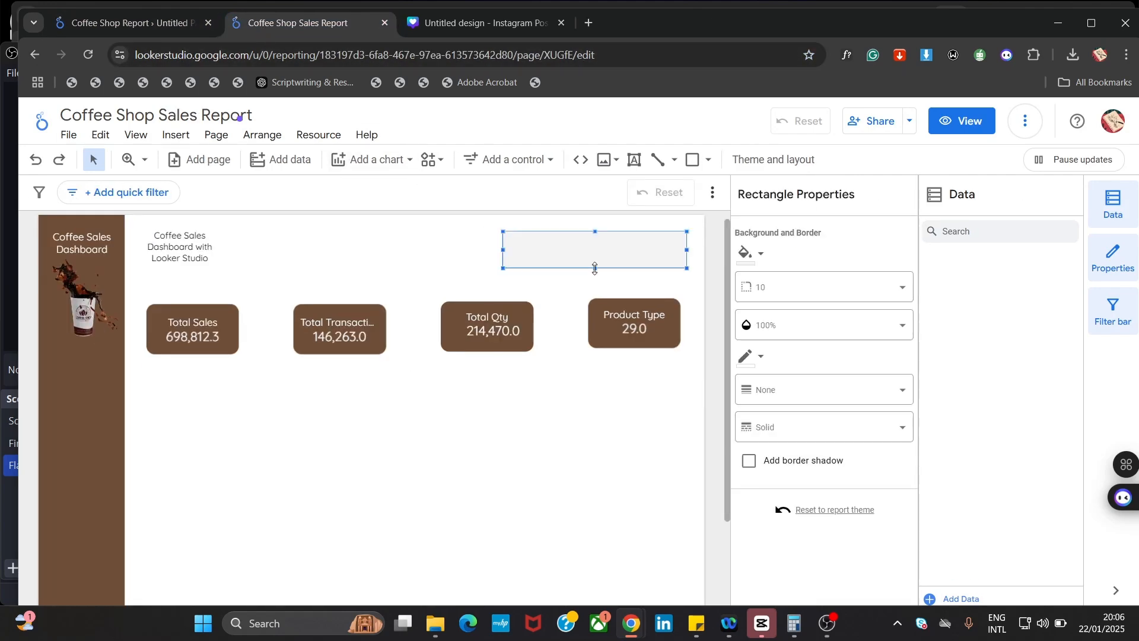
click(539, 394)
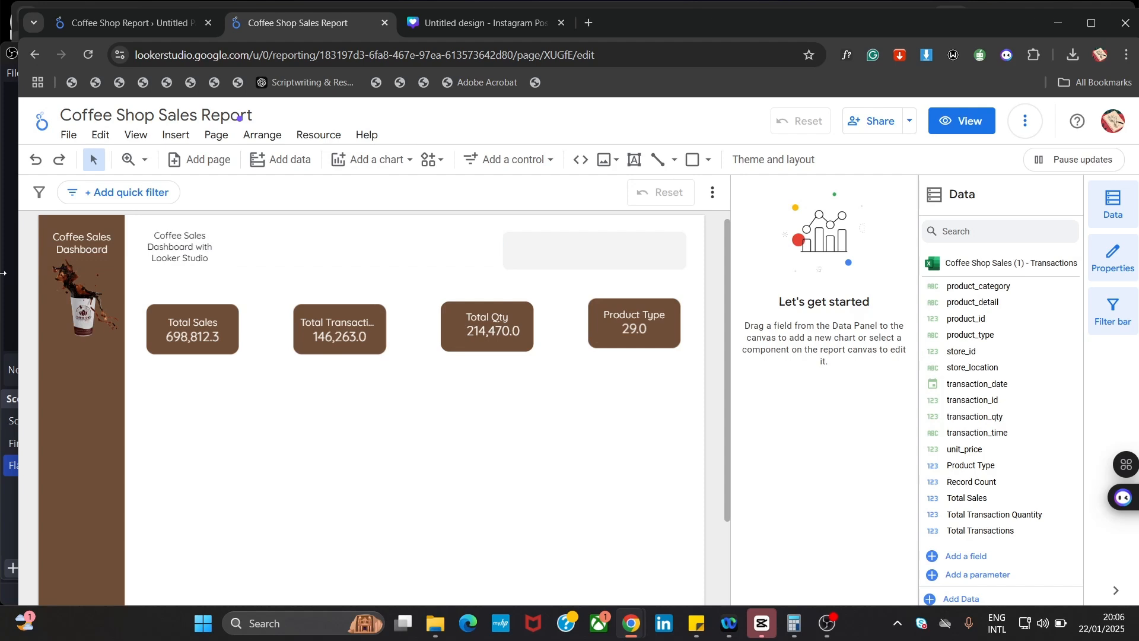
click(582, 257)
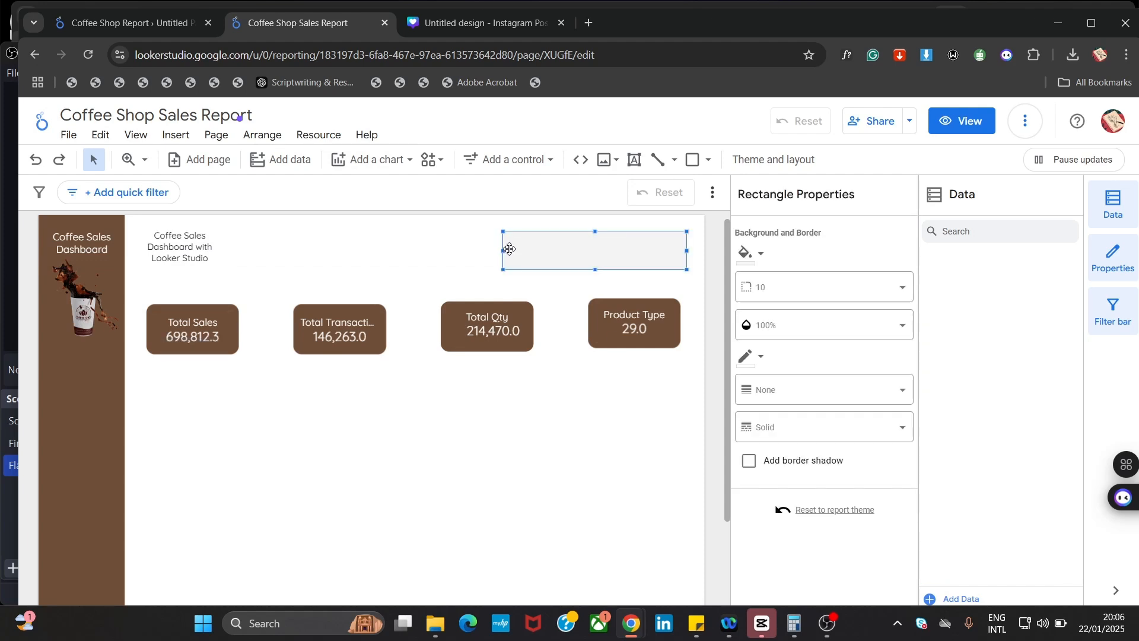
drag(502, 252, 498, 253)
click(524, 448)
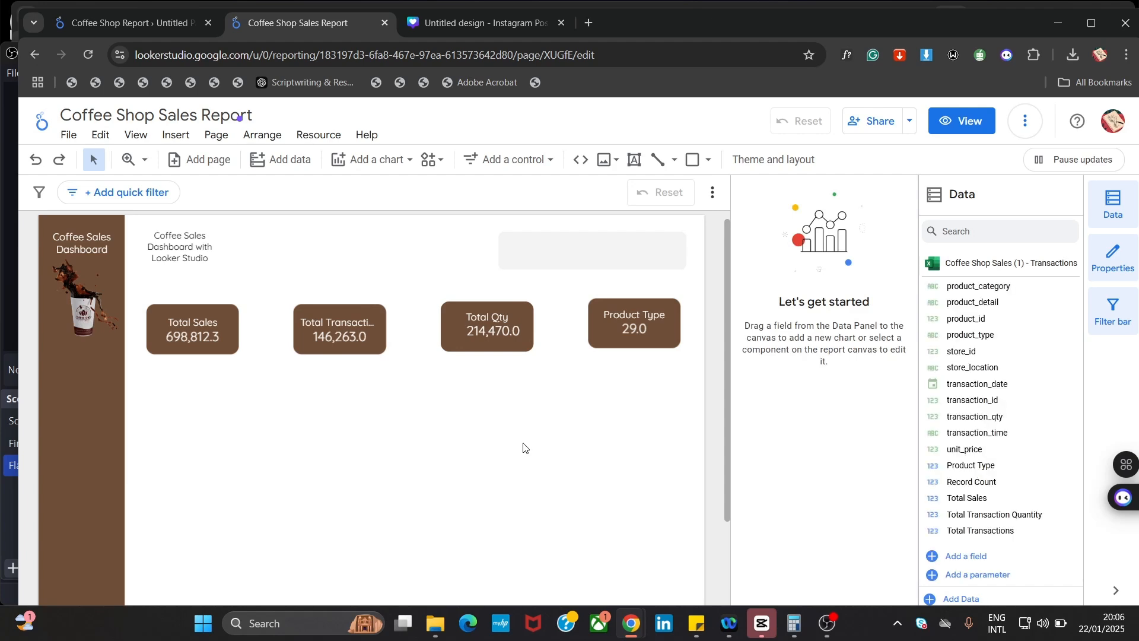
Check the Average Transaction Value card in the reference report, then switch to Canva and delete the coffee cup image from page 2
click(133, 26)
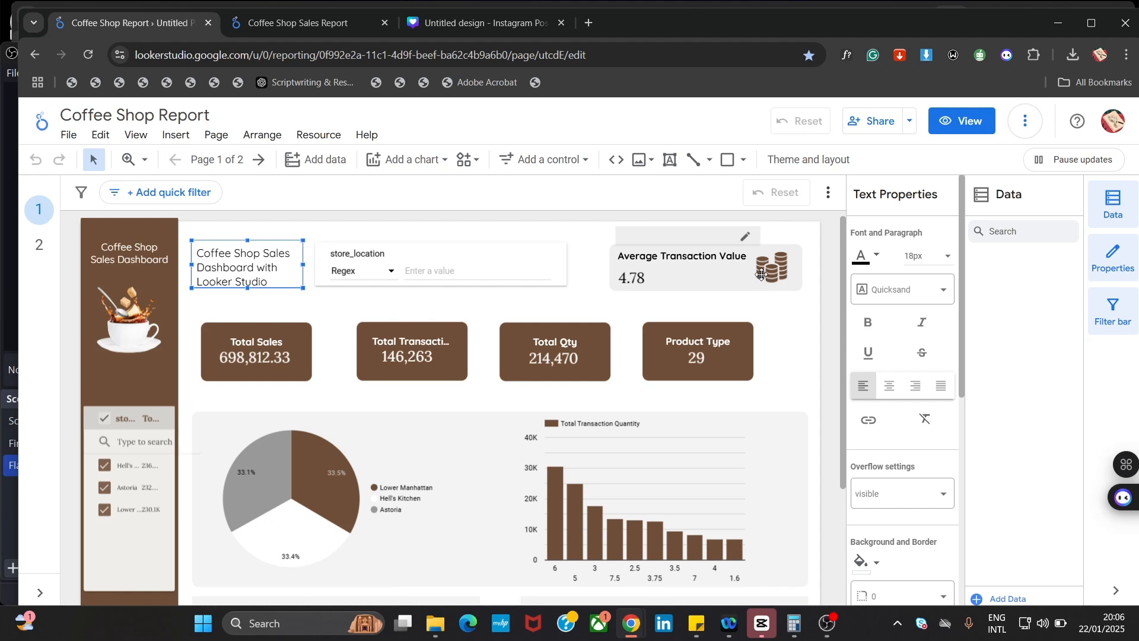
click(422, 27)
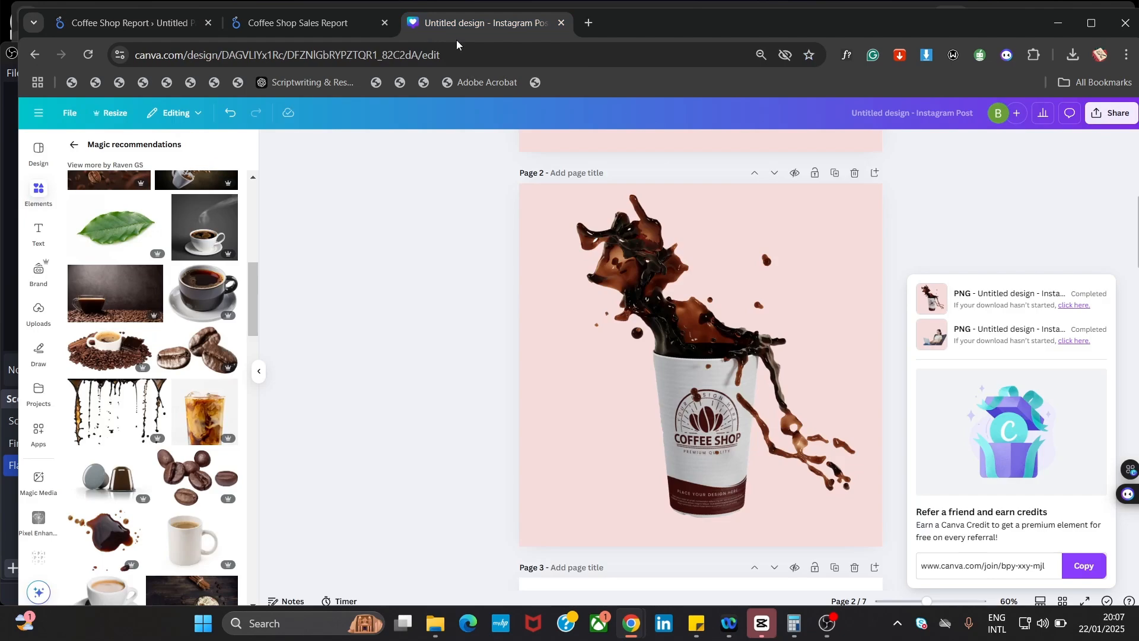
click(656, 351)
key(Delete)
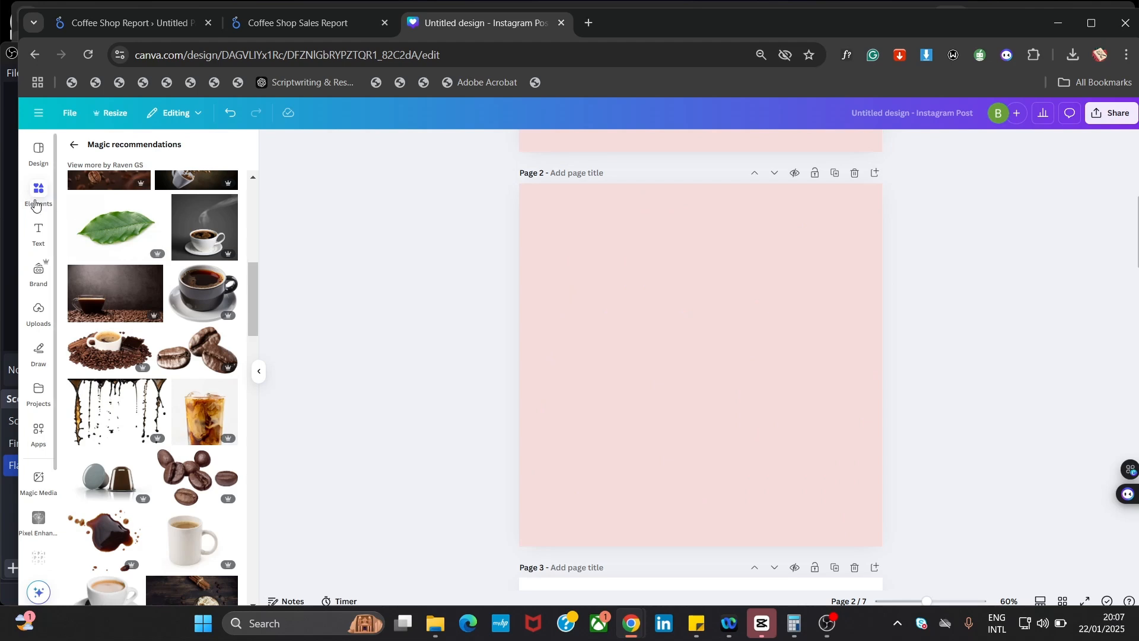
Check the Average Transaction Value card in the reference report and search the Canva design templates for "average transaction icon"
click(38, 152)
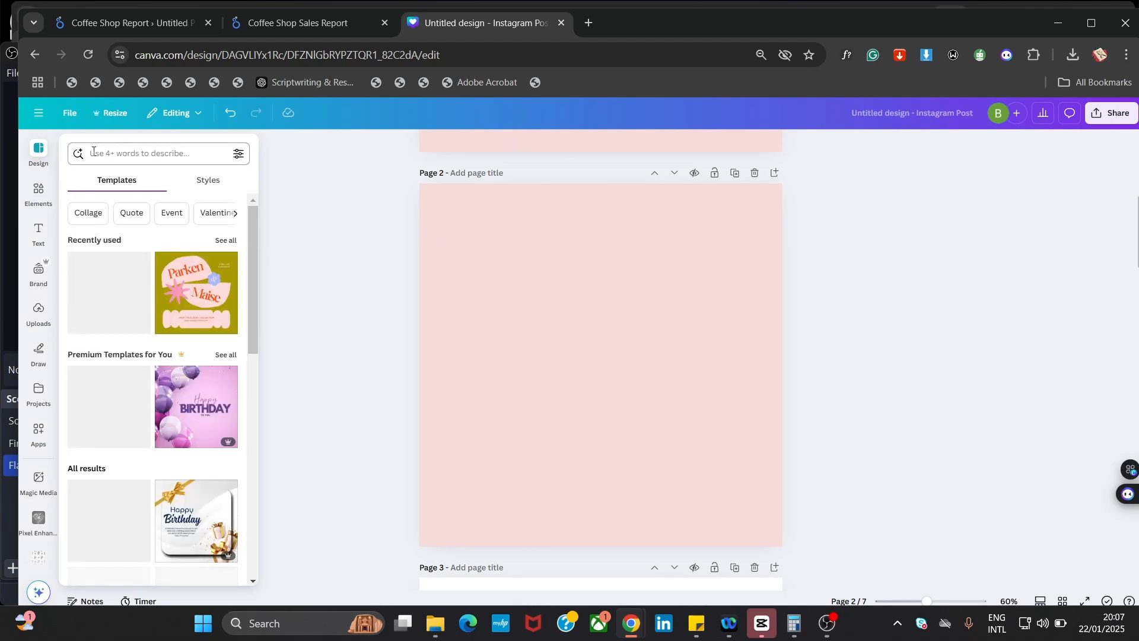
click(120, 156)
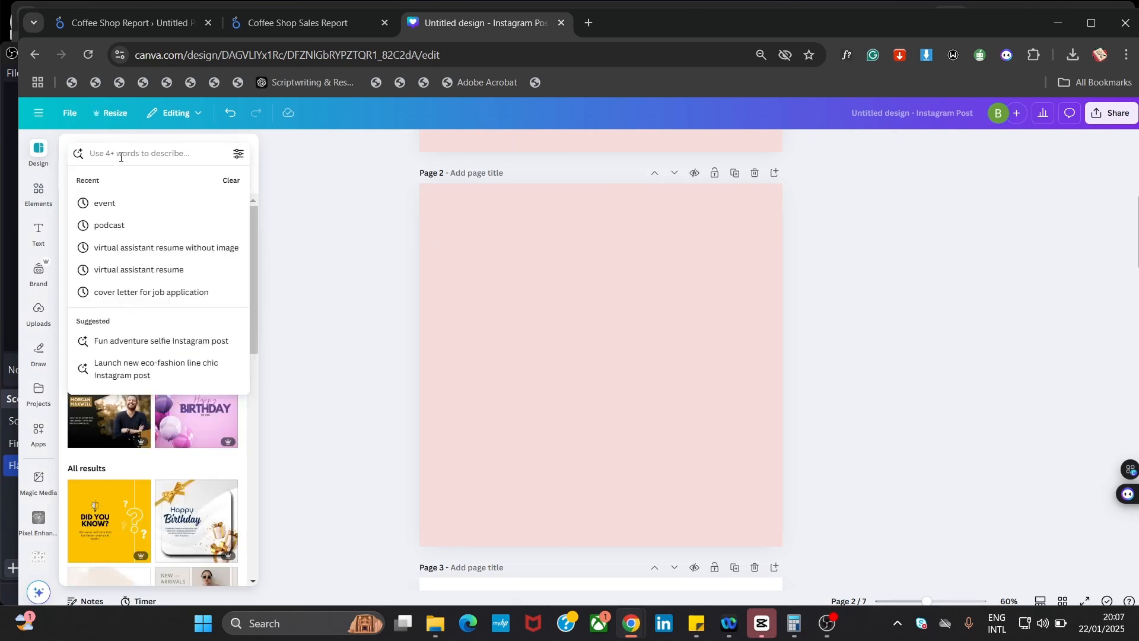
text(Ave)
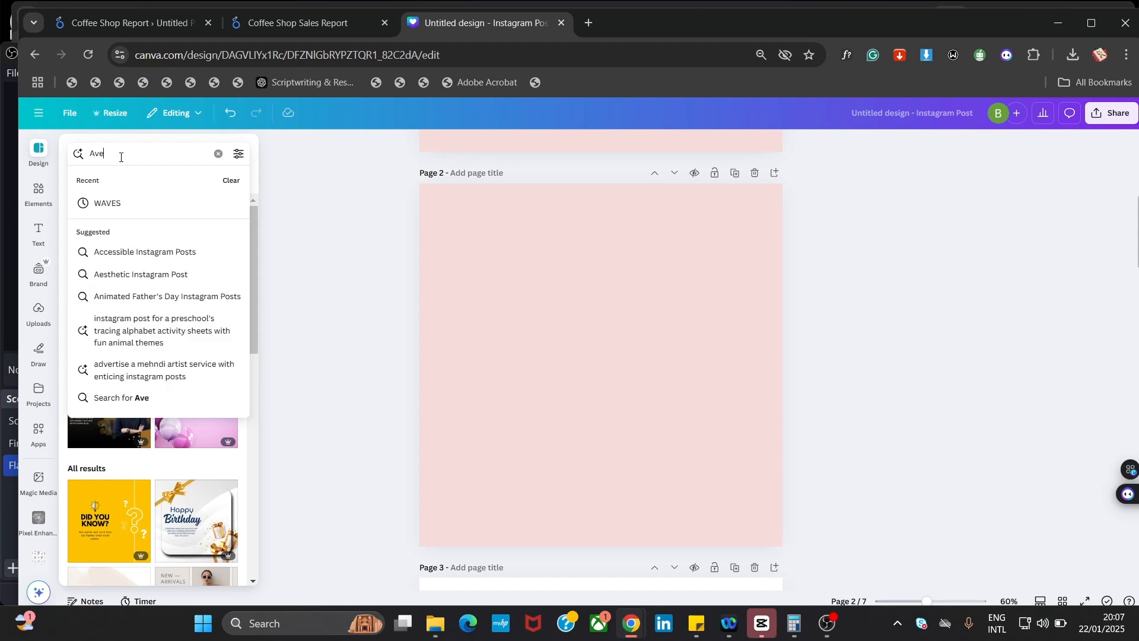
click(116, 23)
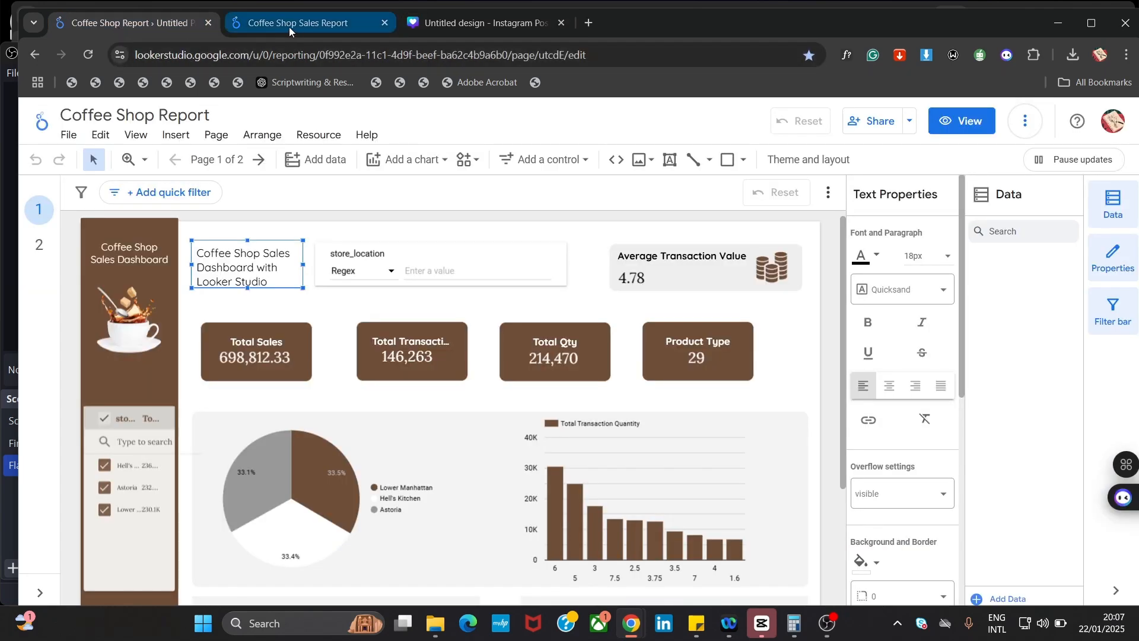
click(457, 26)
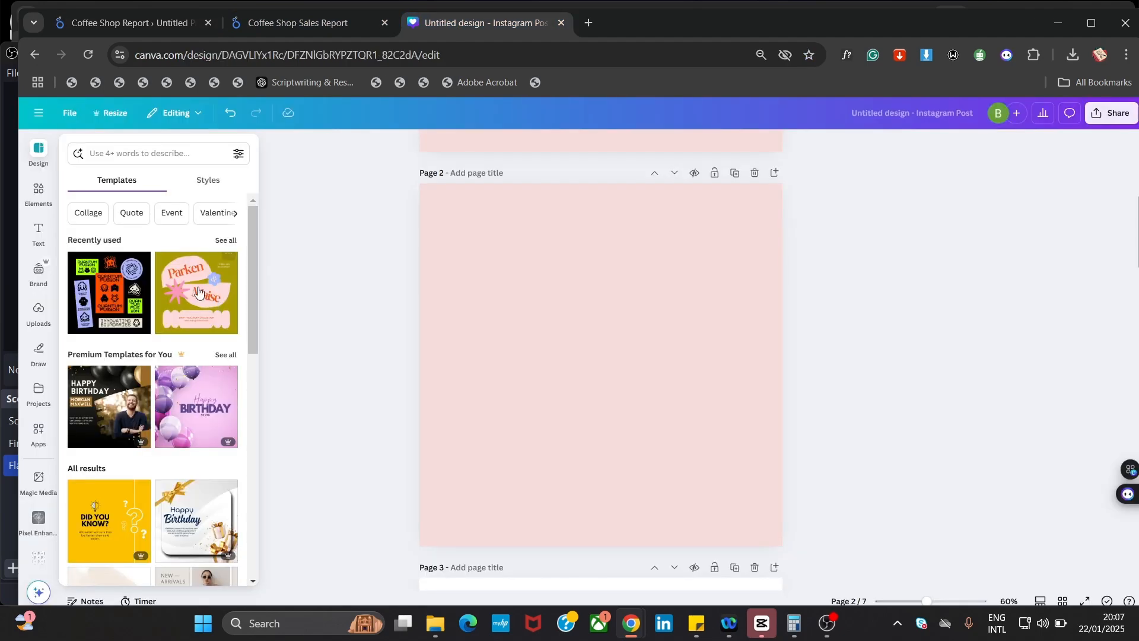
click(153, 154)
text(av)
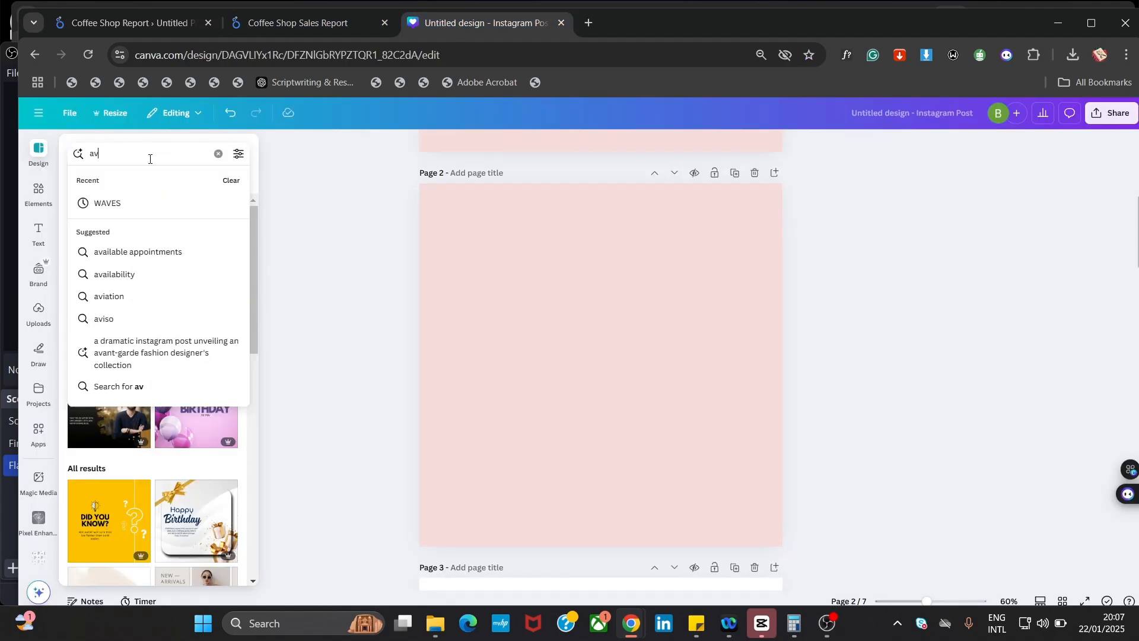
text(erage t)
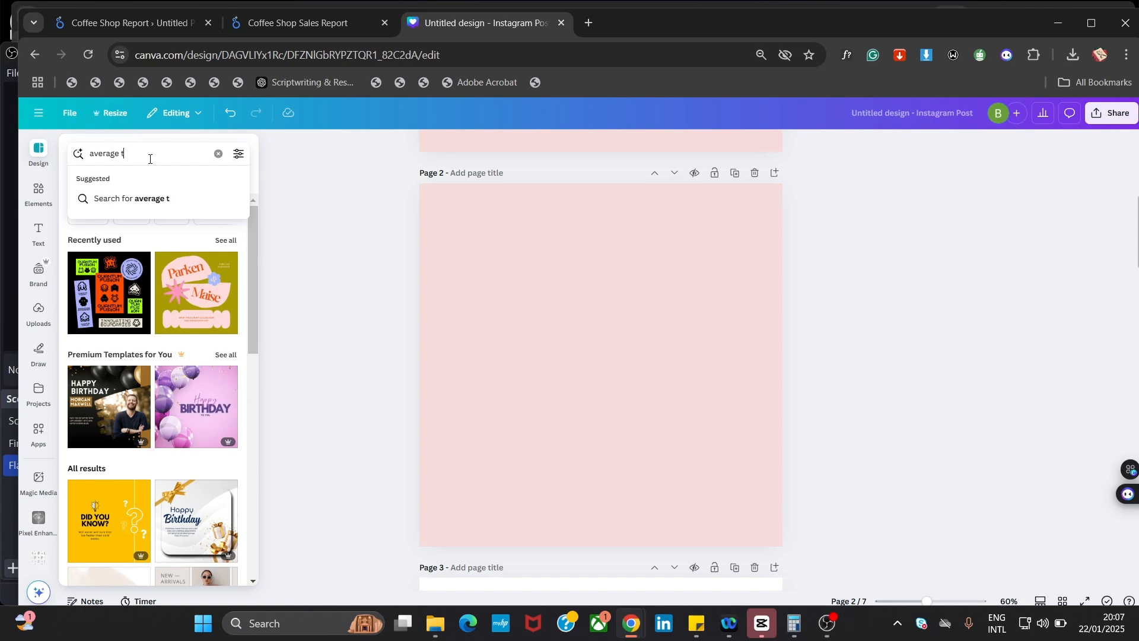
text(ransac)
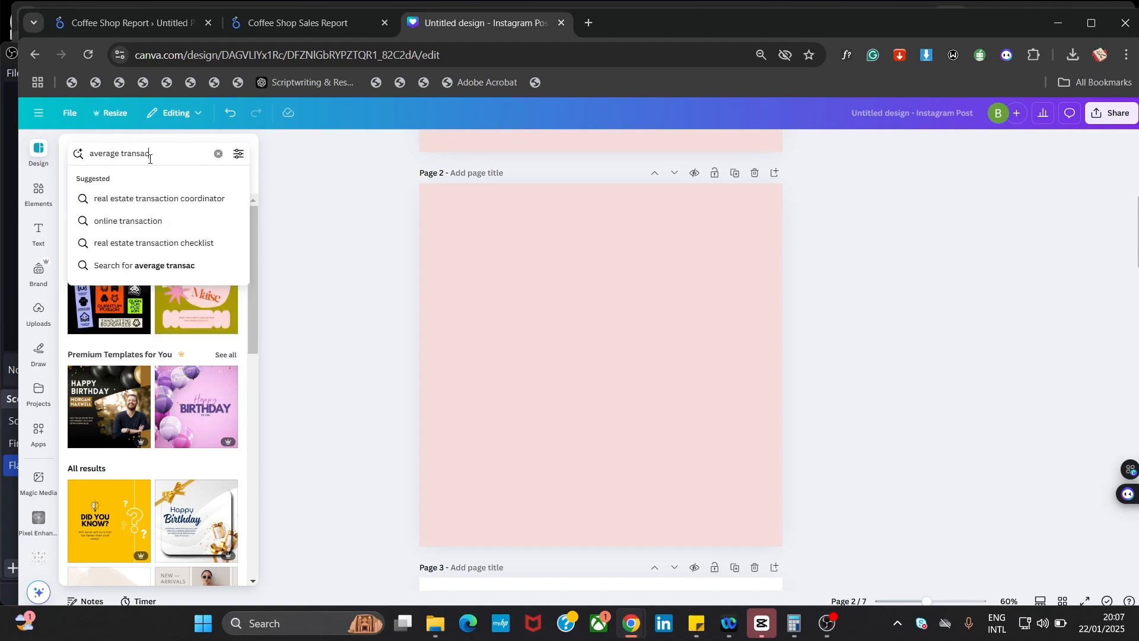
text(tion icon)
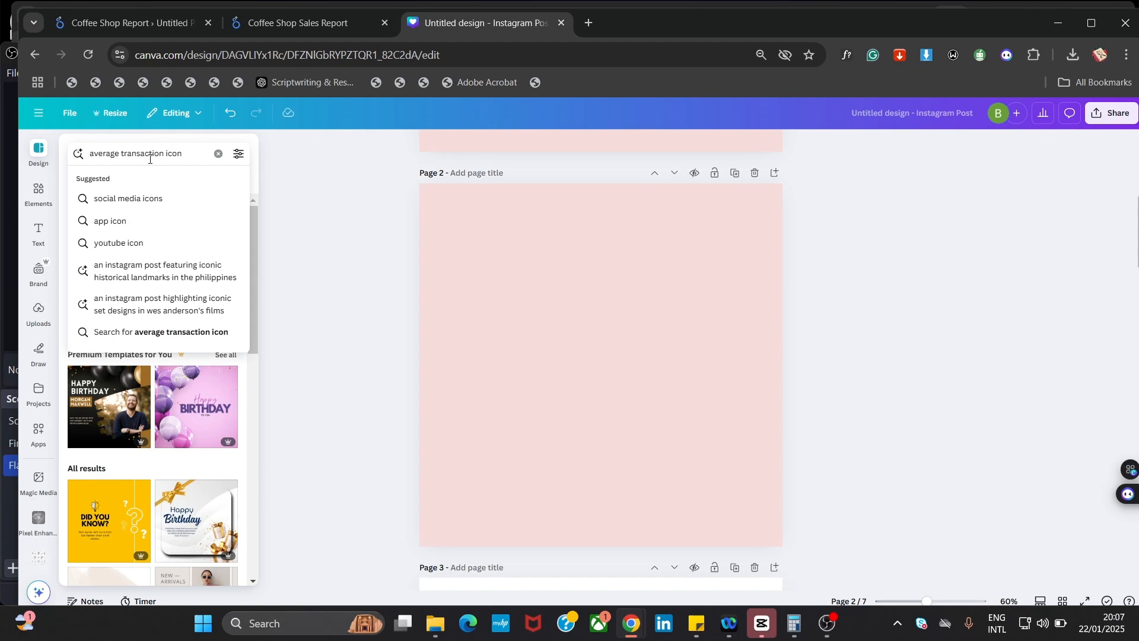
key(Return)
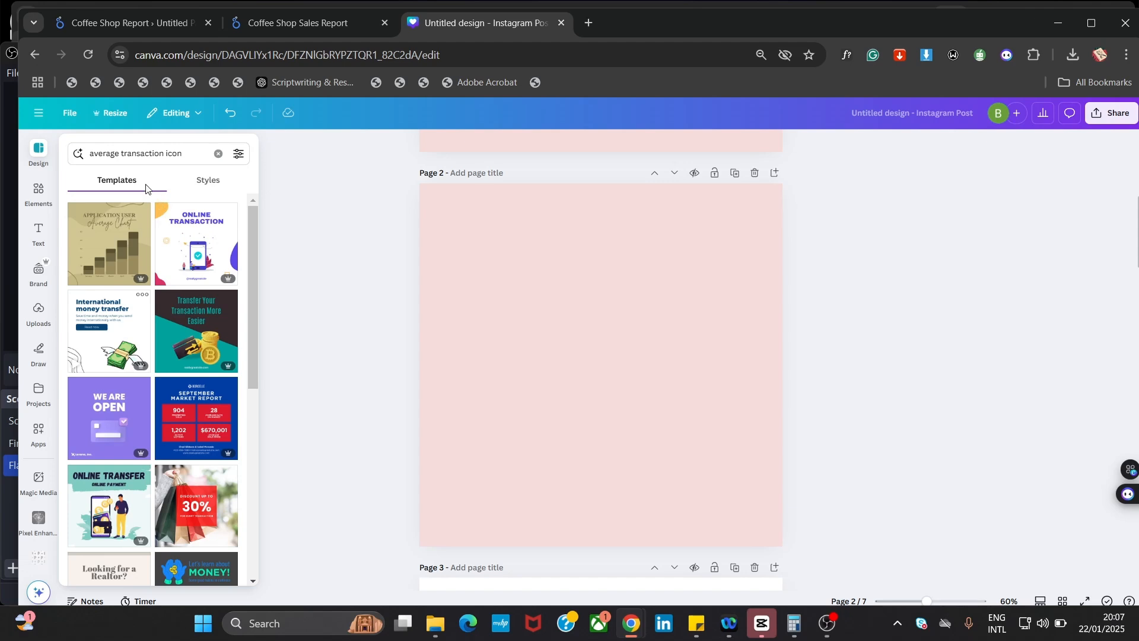
Search the Canva elements for "average transaction icon" and limit the results to graphics
click(37, 194)
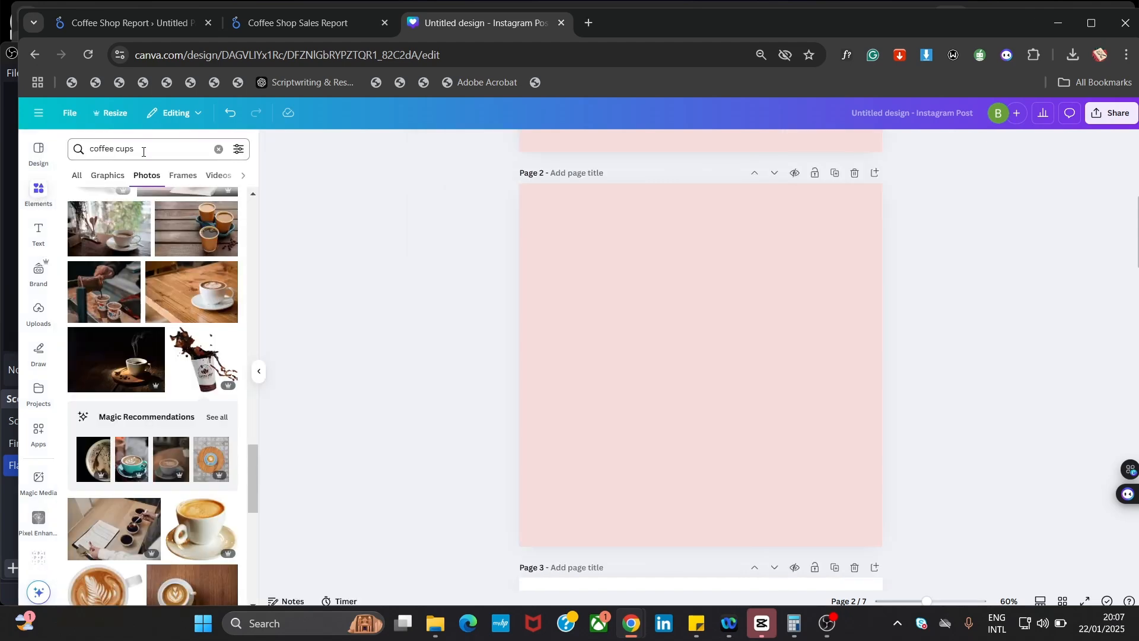
triple_click(125, 153)
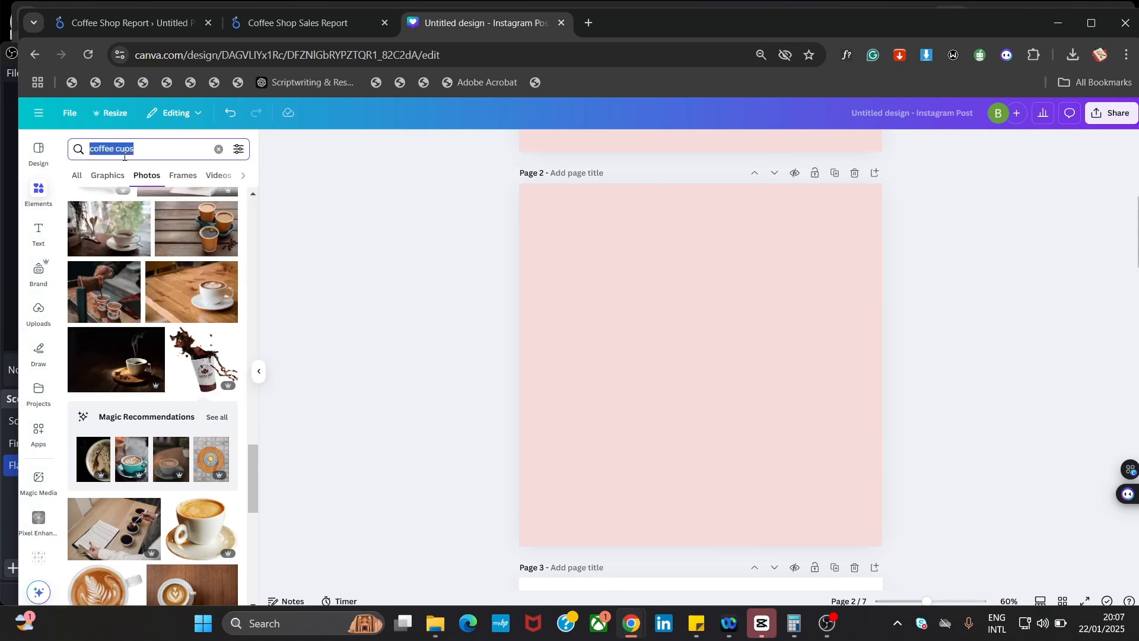
text(ava)
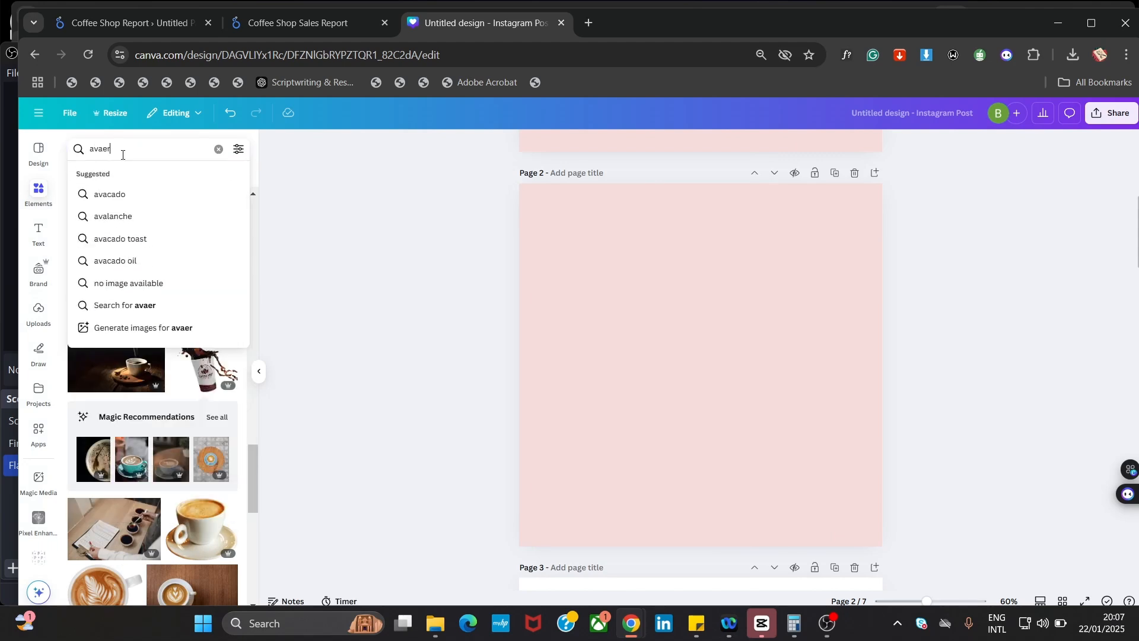
key(BackSpace)
text(erag)
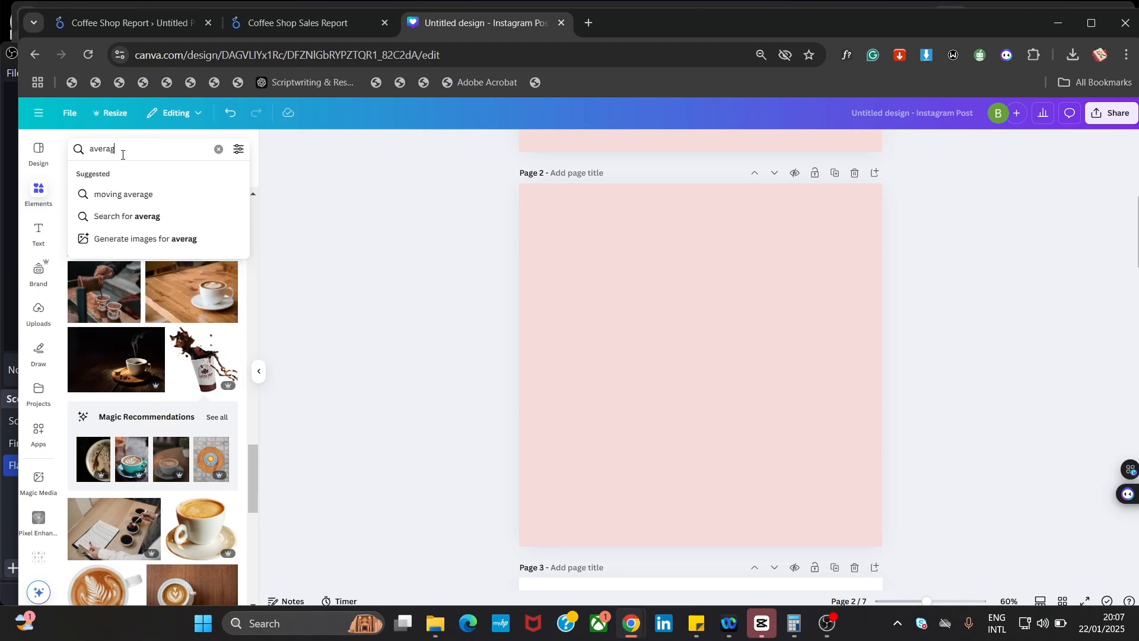
text(e tran)
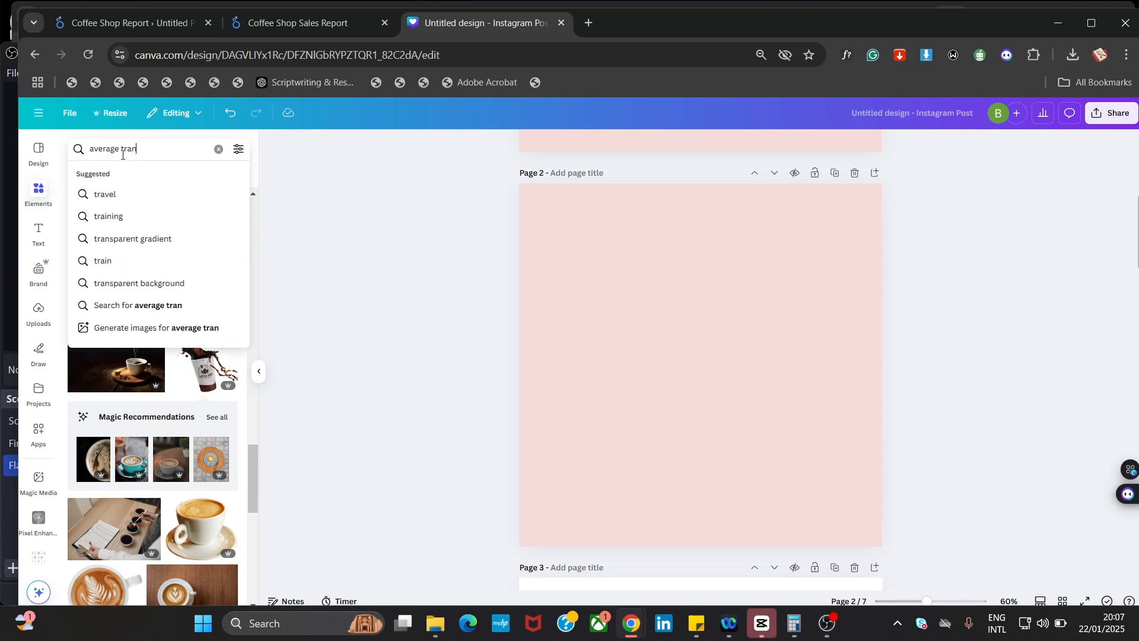
text(saction ico)
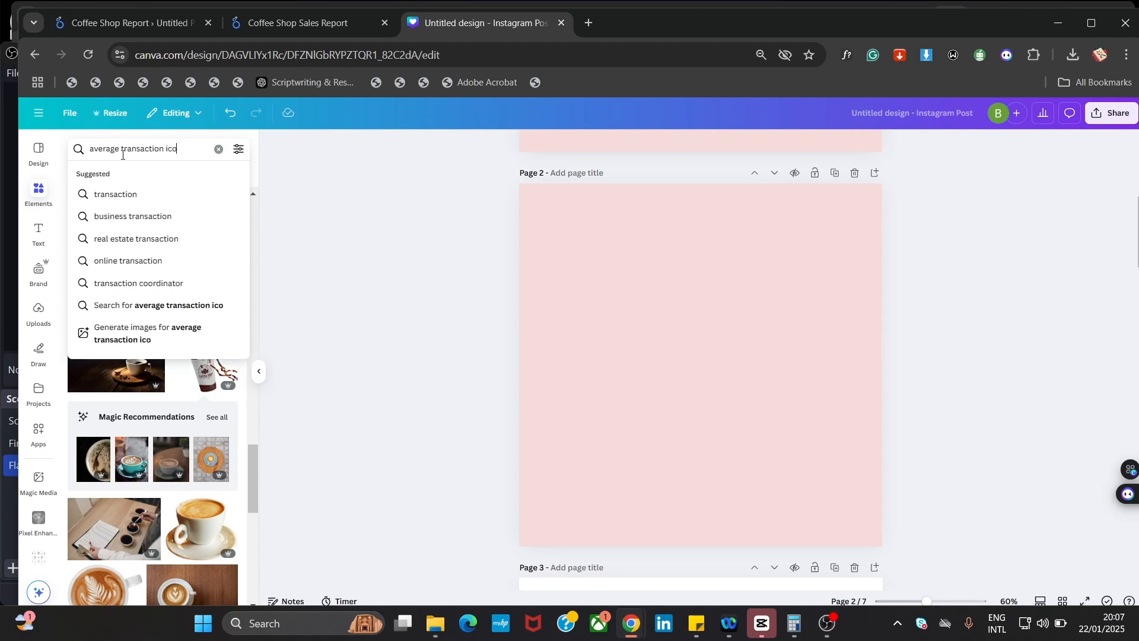
text(mn)
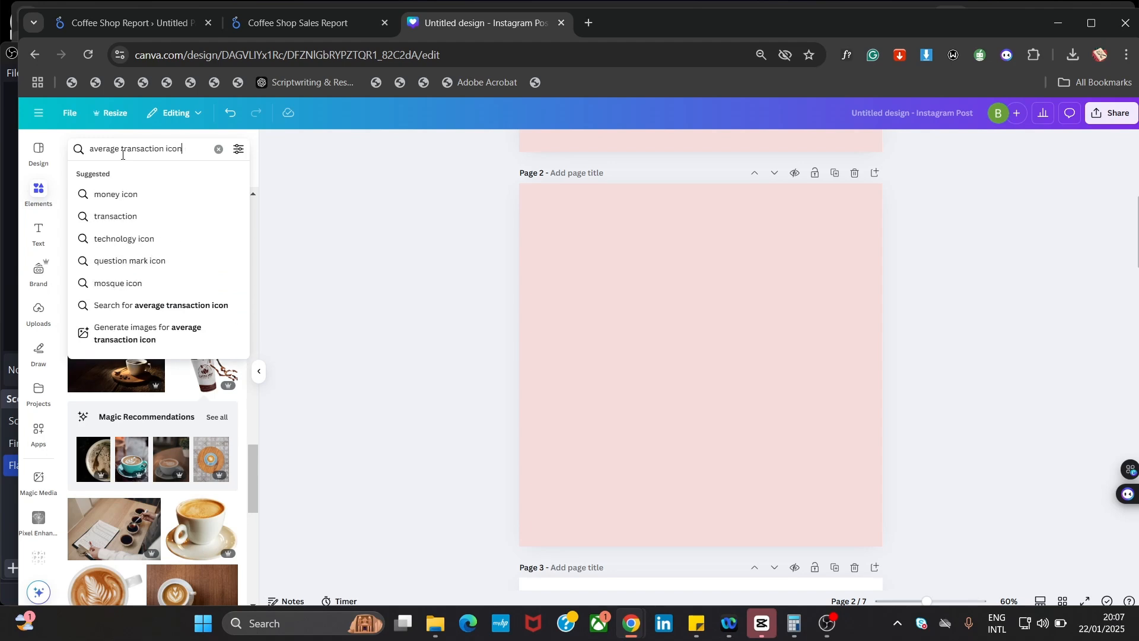
key(Return)
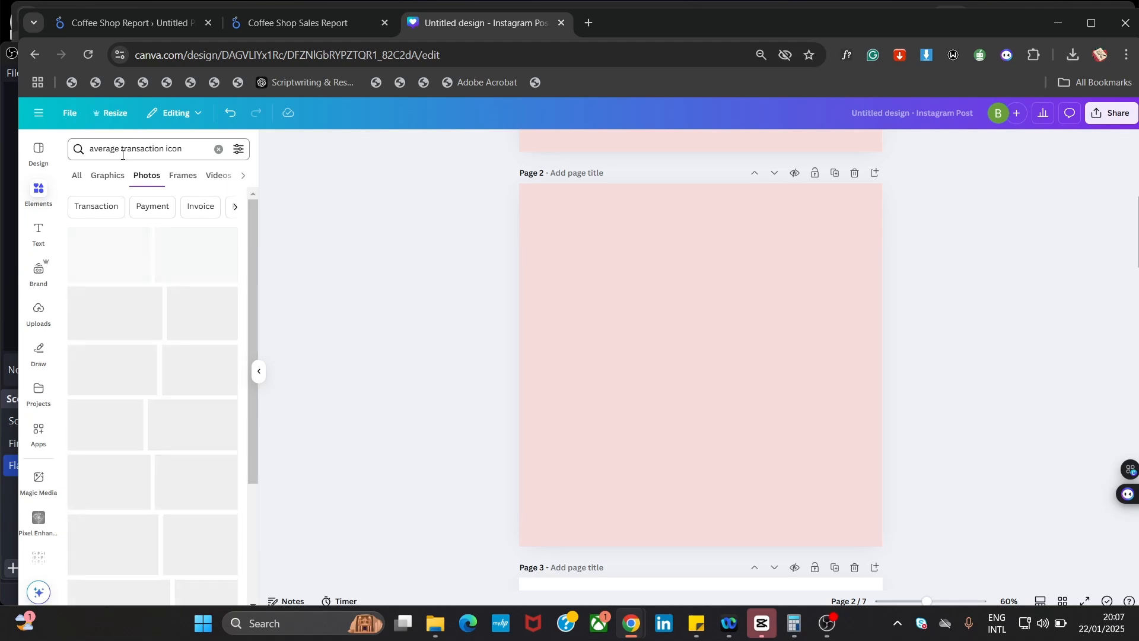
click(106, 186)
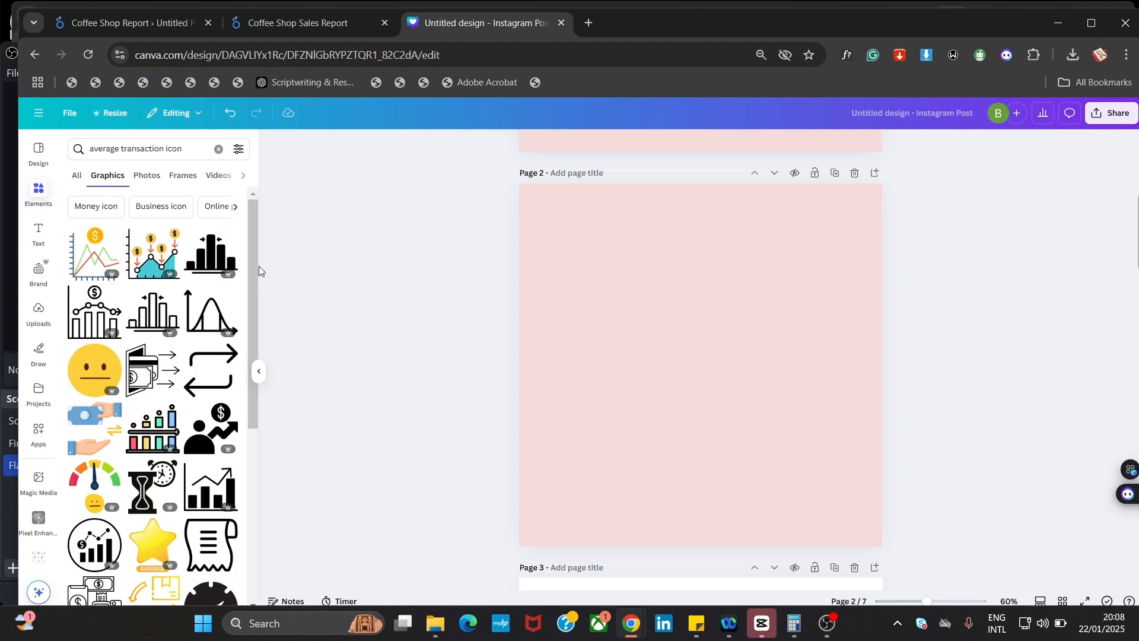
Try the bar graphic with two inward arrows on page 2, then replace it with the bar chart with a rising trend arrow
click(204, 259)
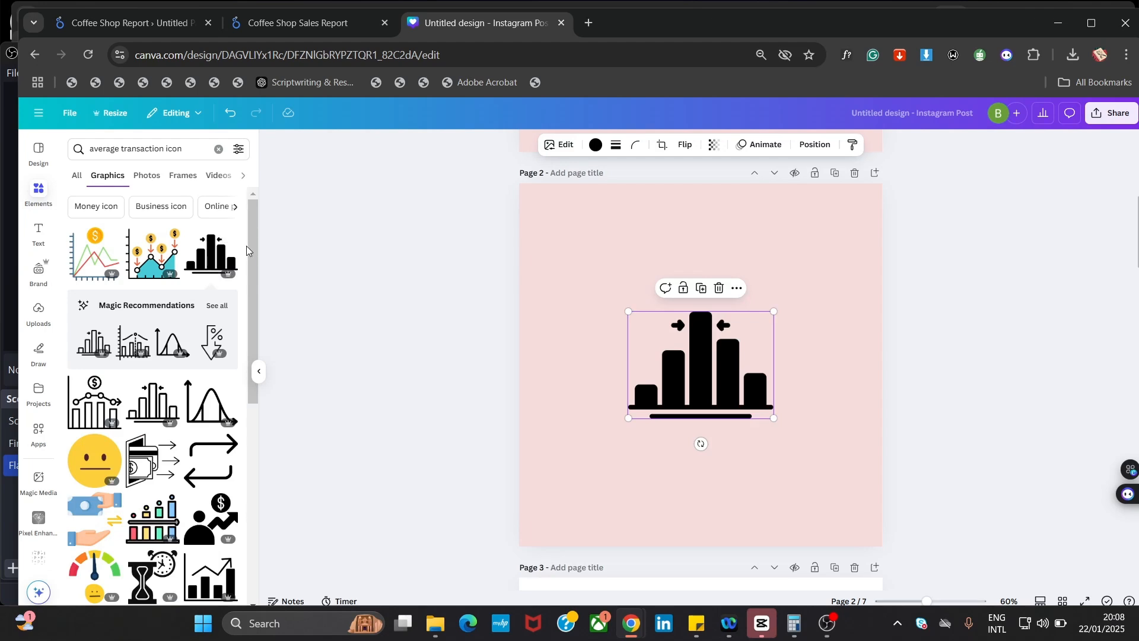
drag(247, 246, 258, 403)
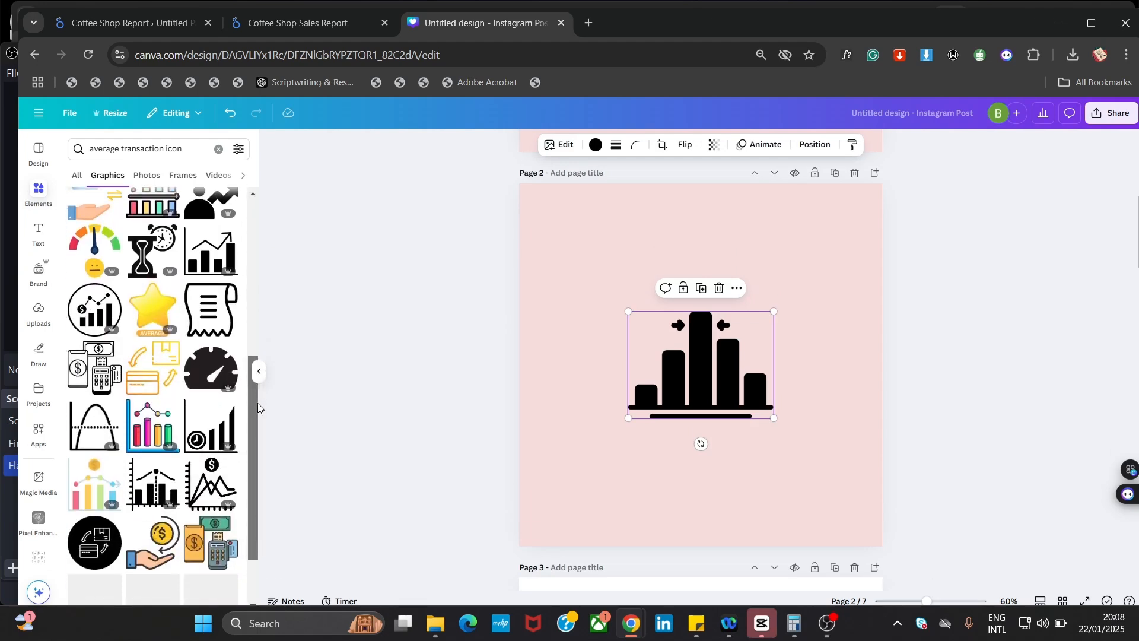
click(211, 252)
drag(662, 380, 750, 270)
drag(709, 363, 658, 405)
key(Delete)
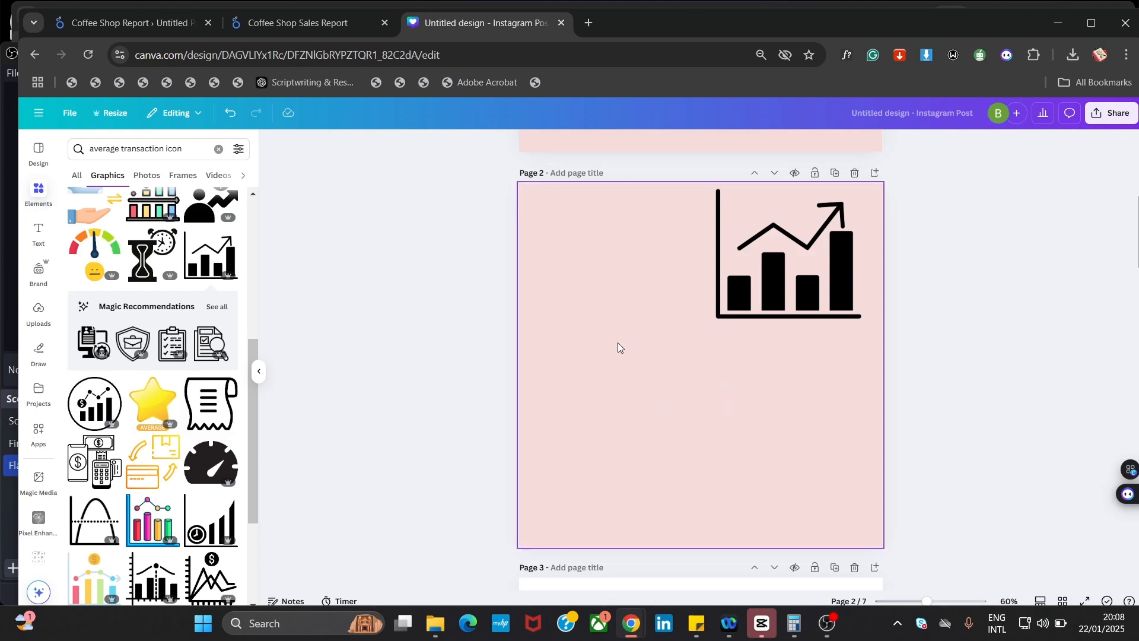
Move the trend chart icon to the middle of page 2 and enlarge it from opposite corners
drag(790, 315, 713, 414)
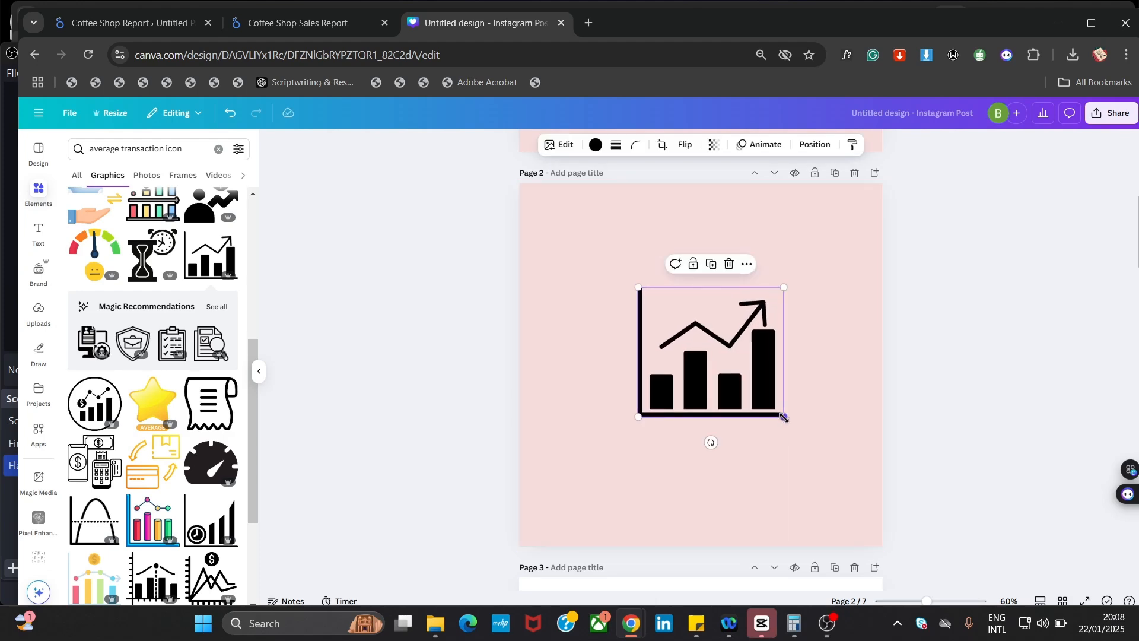
drag(784, 417, 834, 462)
drag(639, 287, 576, 232)
drag(678, 342, 684, 356)
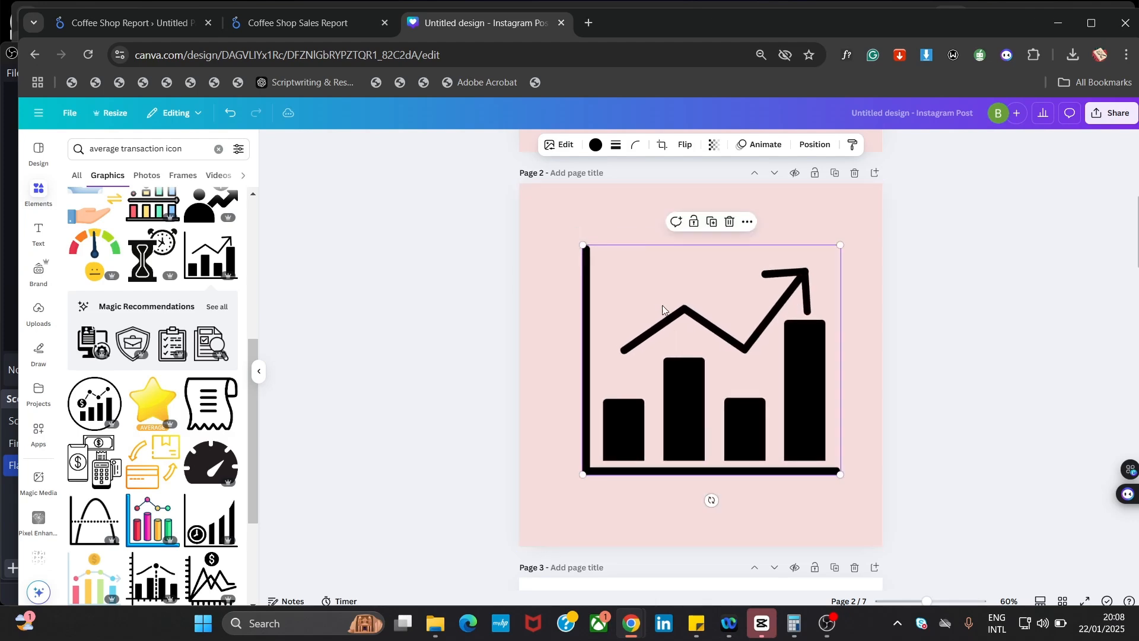
Recolor the trend chart icon from black to the dark reddish brown among the coffee cup photo colors
click(594, 150)
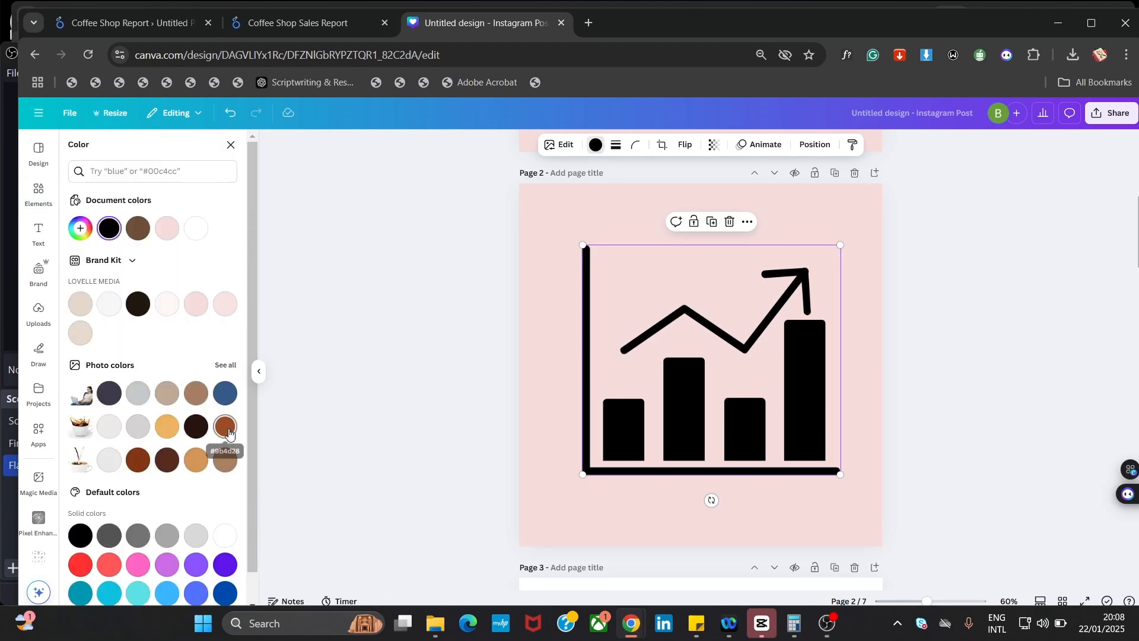
click(228, 431)
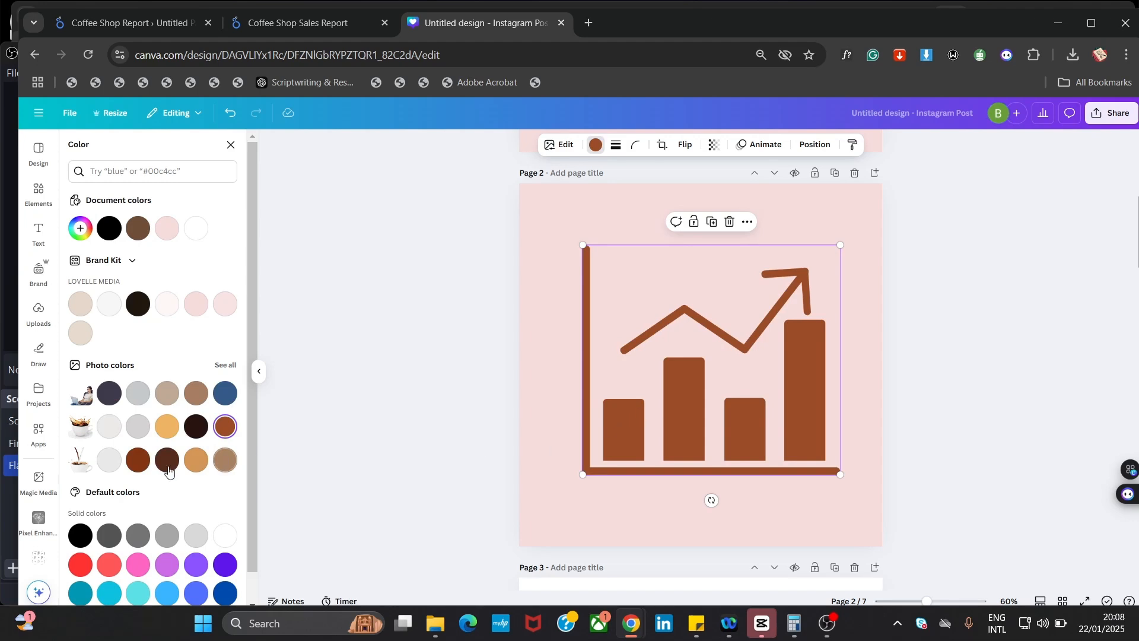
click(136, 463)
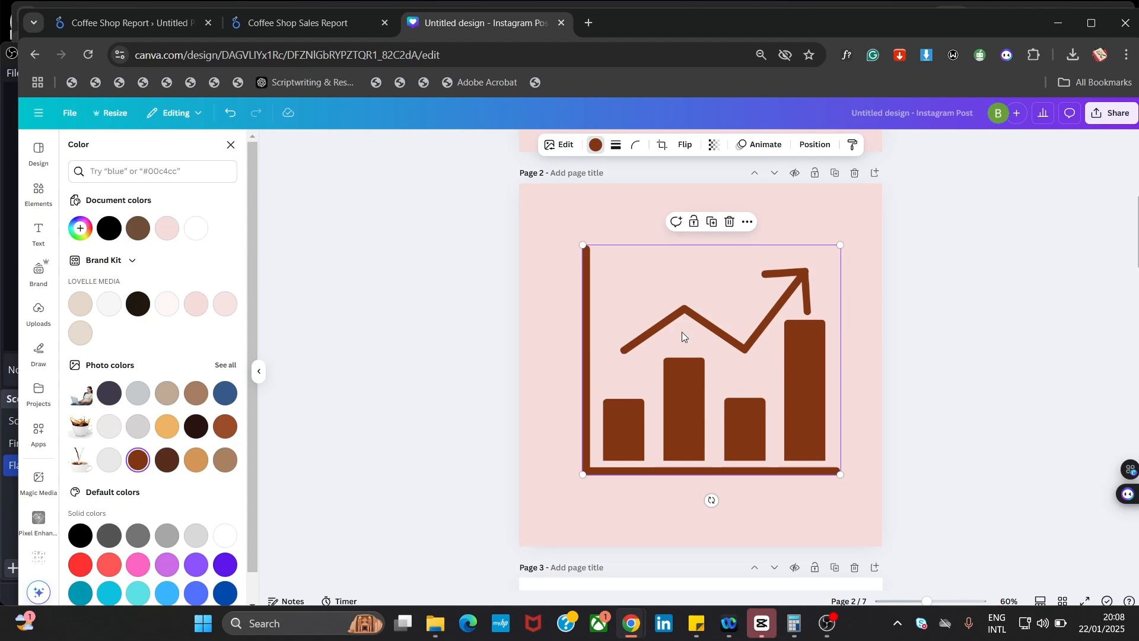
Enlarge the brown chart icon to about 923 by 823 and center it horizontally on page 2
drag(581, 247, 555, 220)
drag(843, 478, 862, 496)
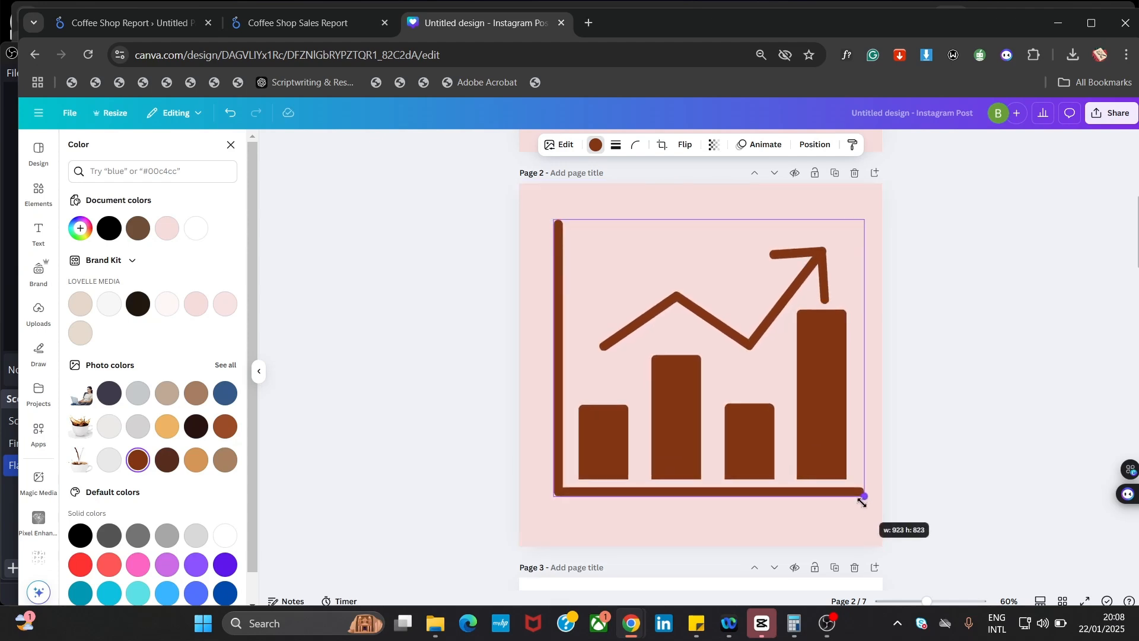
mouse_move(763, 437)
mouse_down()
mouse_move(750, 437)
mouse_move(759, 440)
mouse_up()
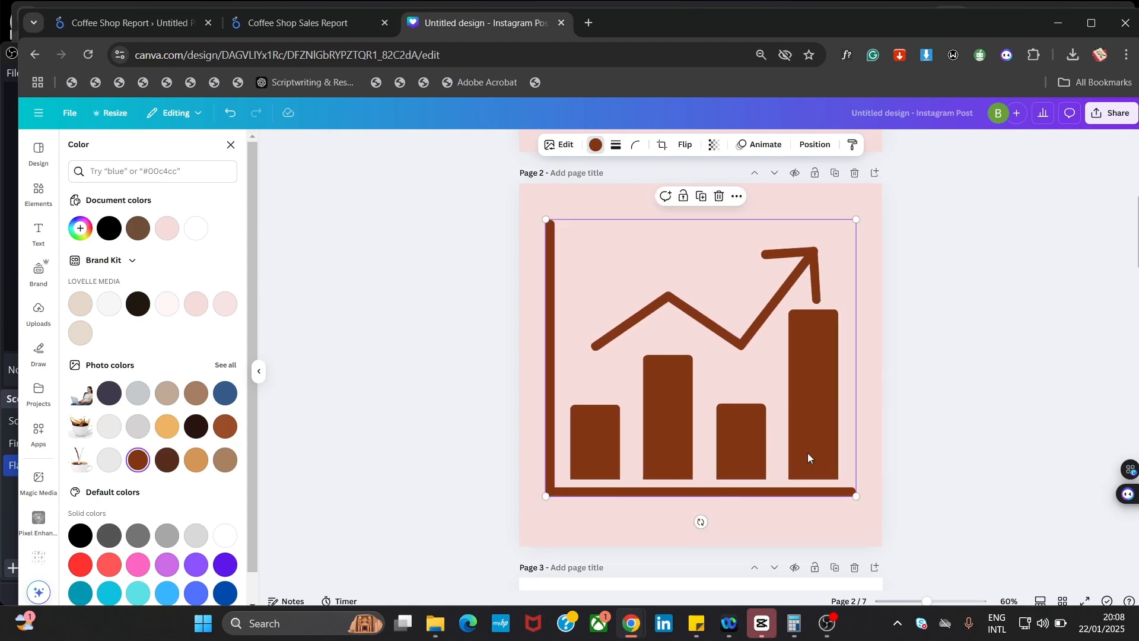